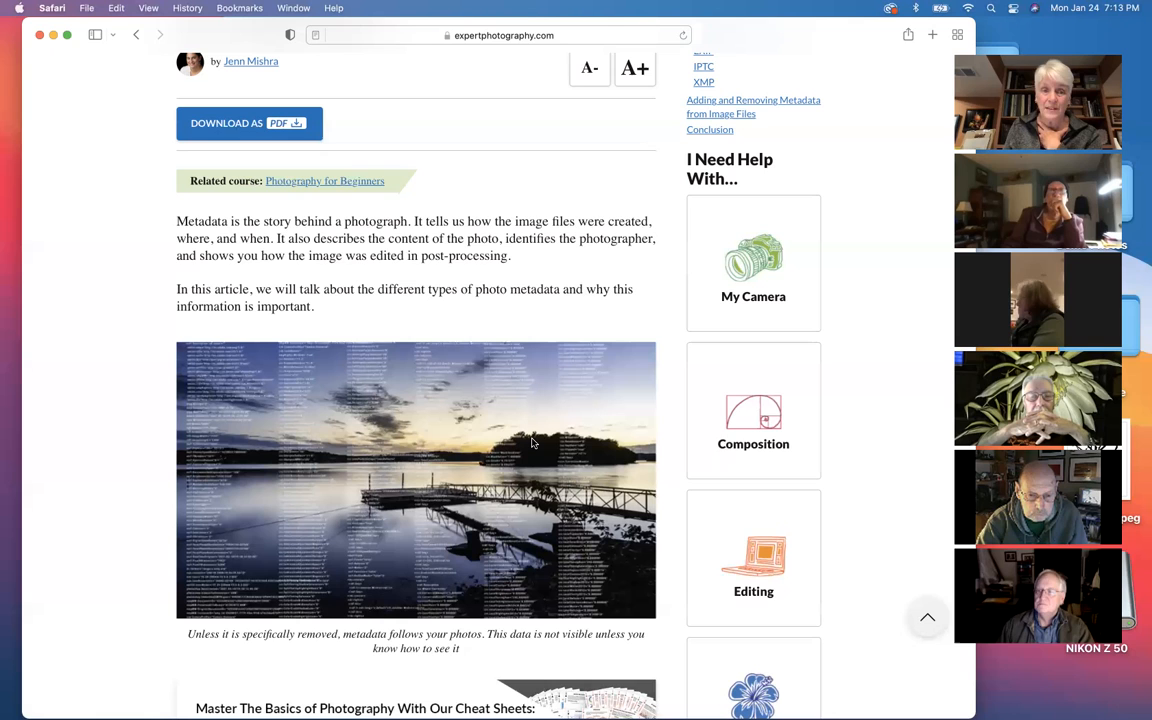
Step: Read the photo metadata article's introduction and why metadata is important, including the Flickr title, description and tags example
scroll(532, 443, "down", 5)
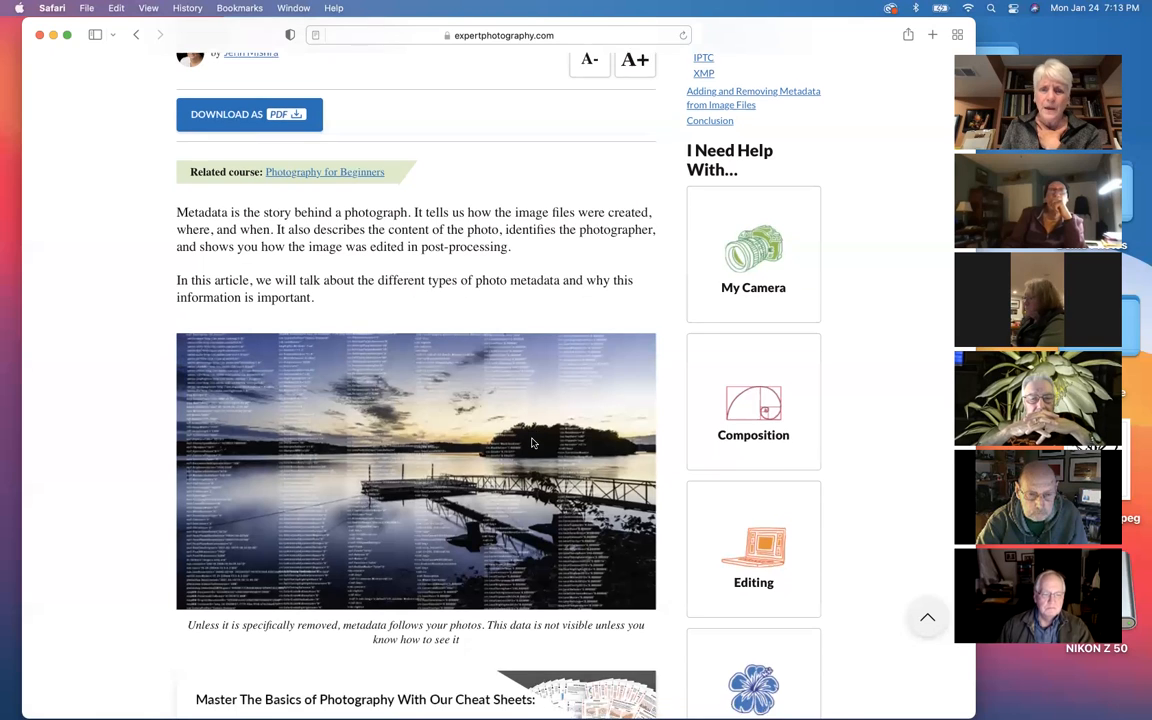
scroll(532, 443, "down", 1)
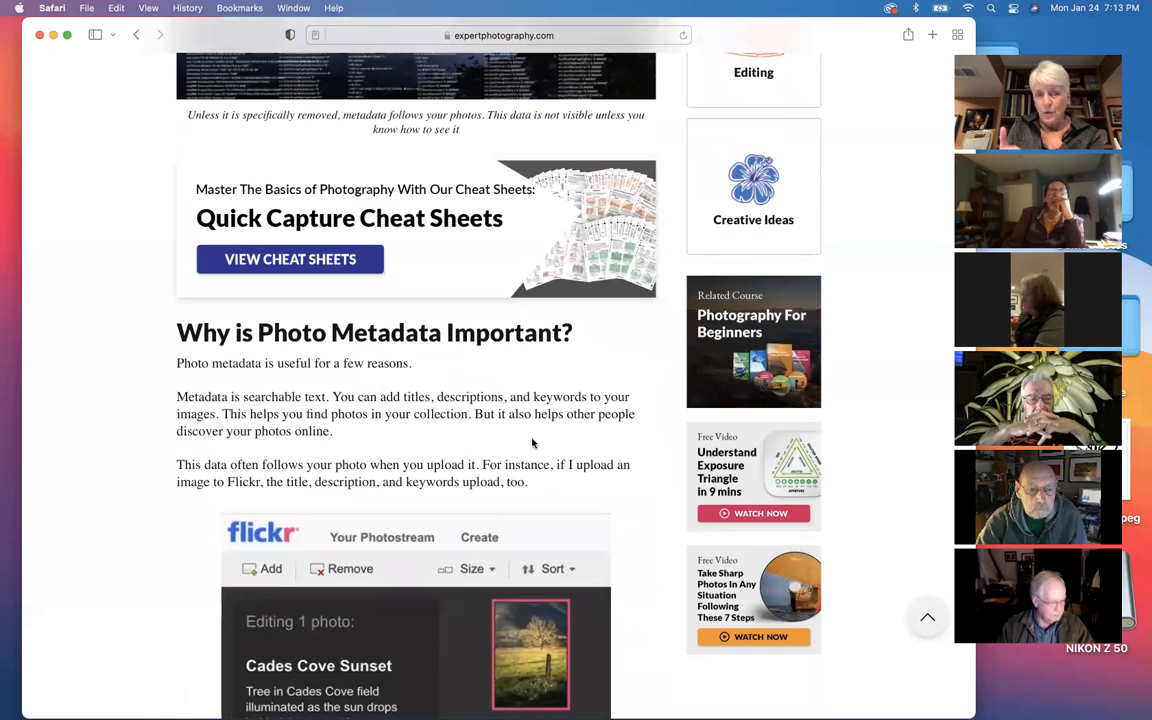
scroll(532, 443, "down", 1)
right_click(532, 443)
key("Escape")
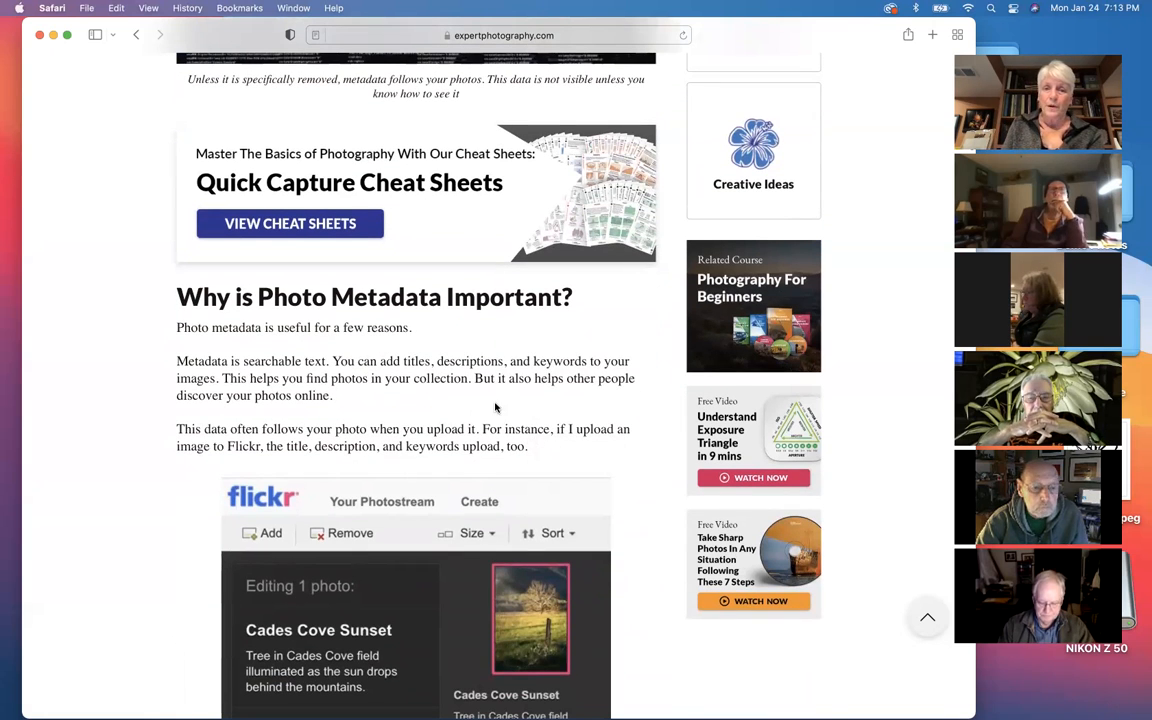
scroll(495, 407, "down", 1)
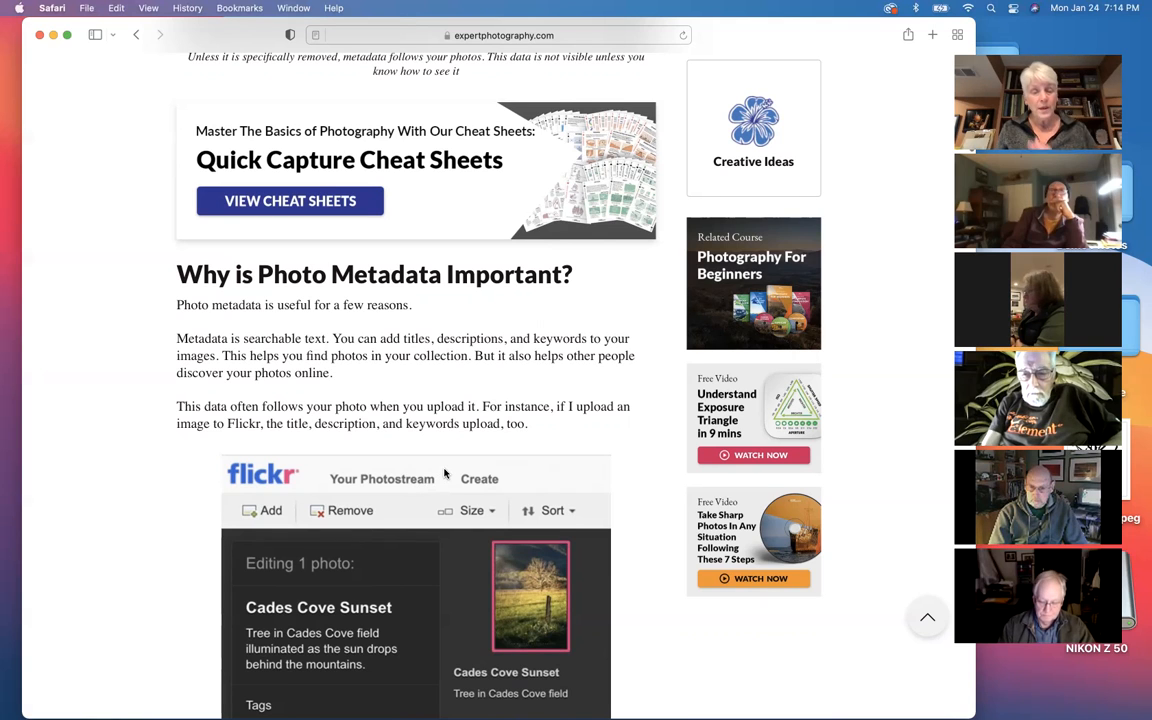
scroll(445, 473, "down", 3)
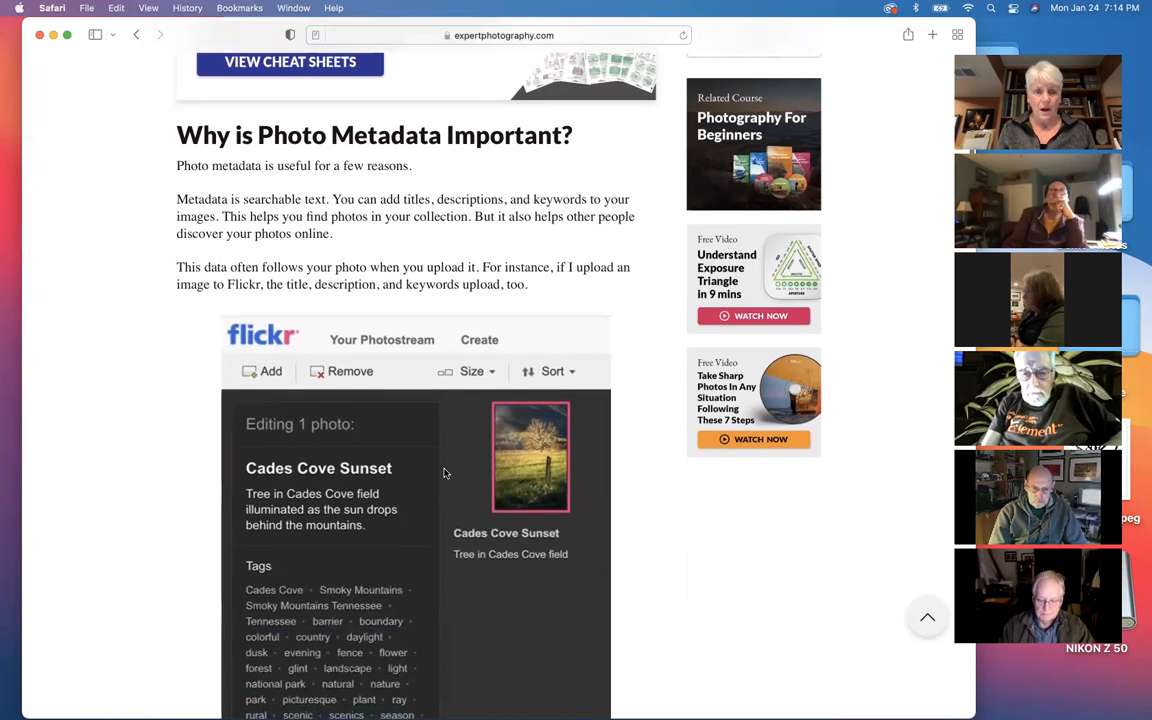
scroll(445, 473, "down", 2)
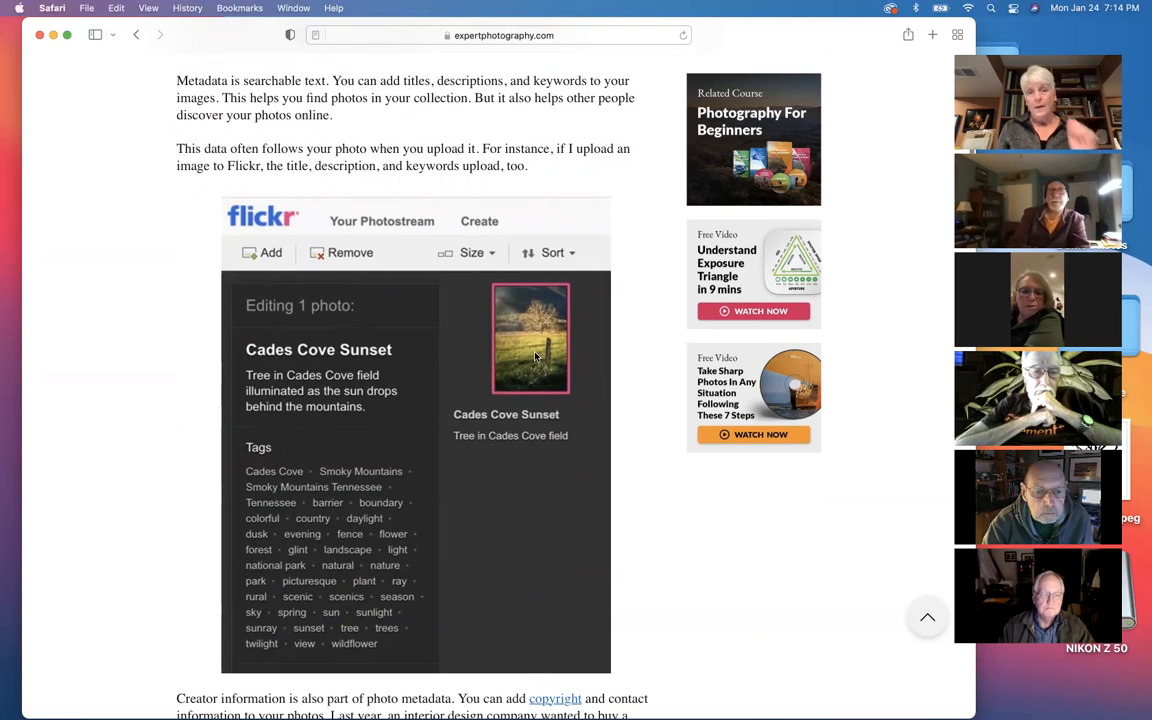
Step: Examine the passage on creator information and the Metadata panel example with its circled copyright and creator fields
scroll(535, 356, "down", 10)
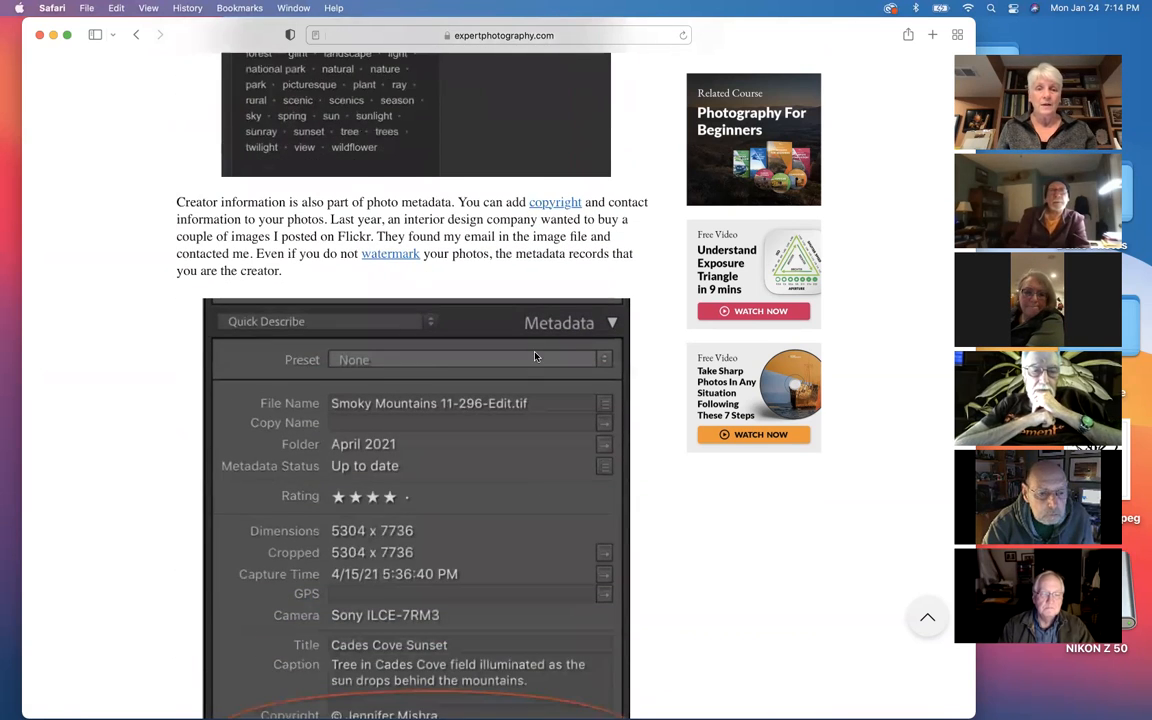
scroll(535, 356, "down", 1)
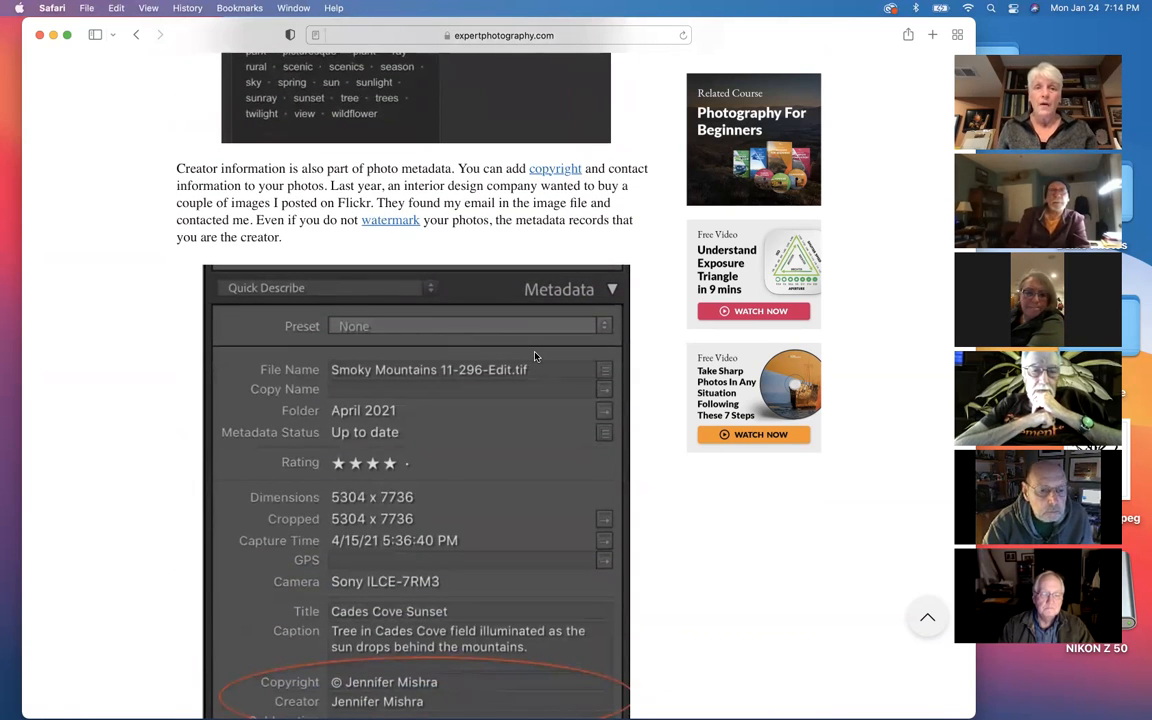
scroll(516, 368, "down", 1)
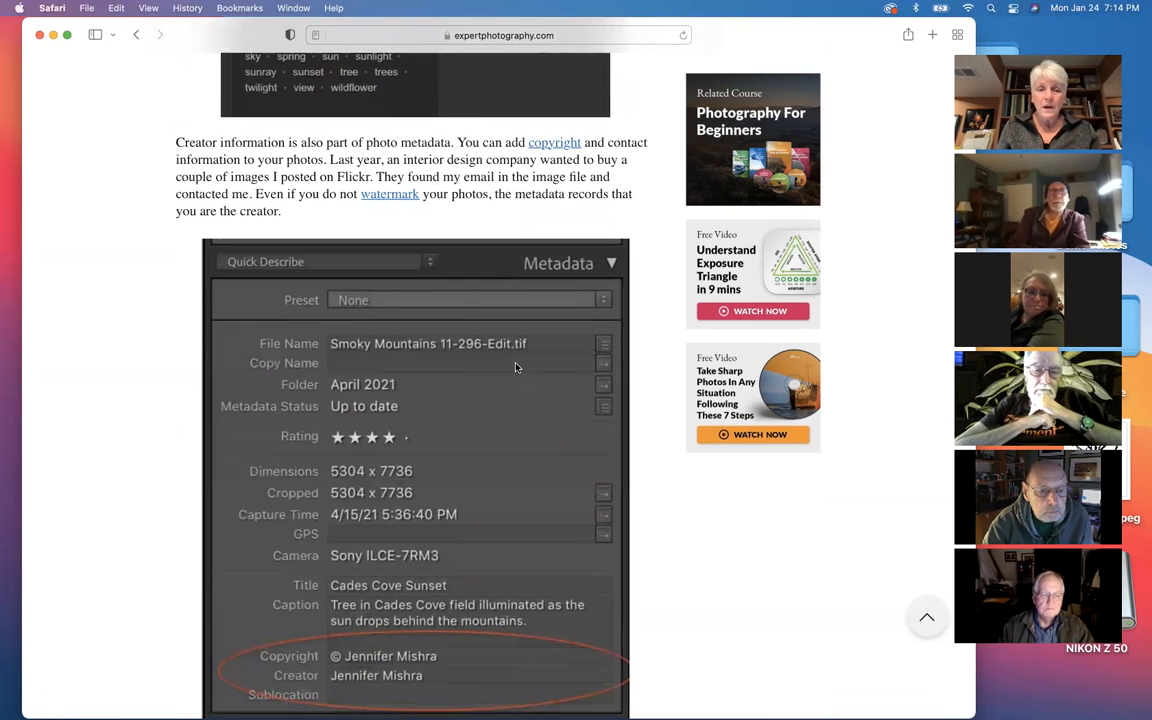
scroll(516, 368, "down", 2)
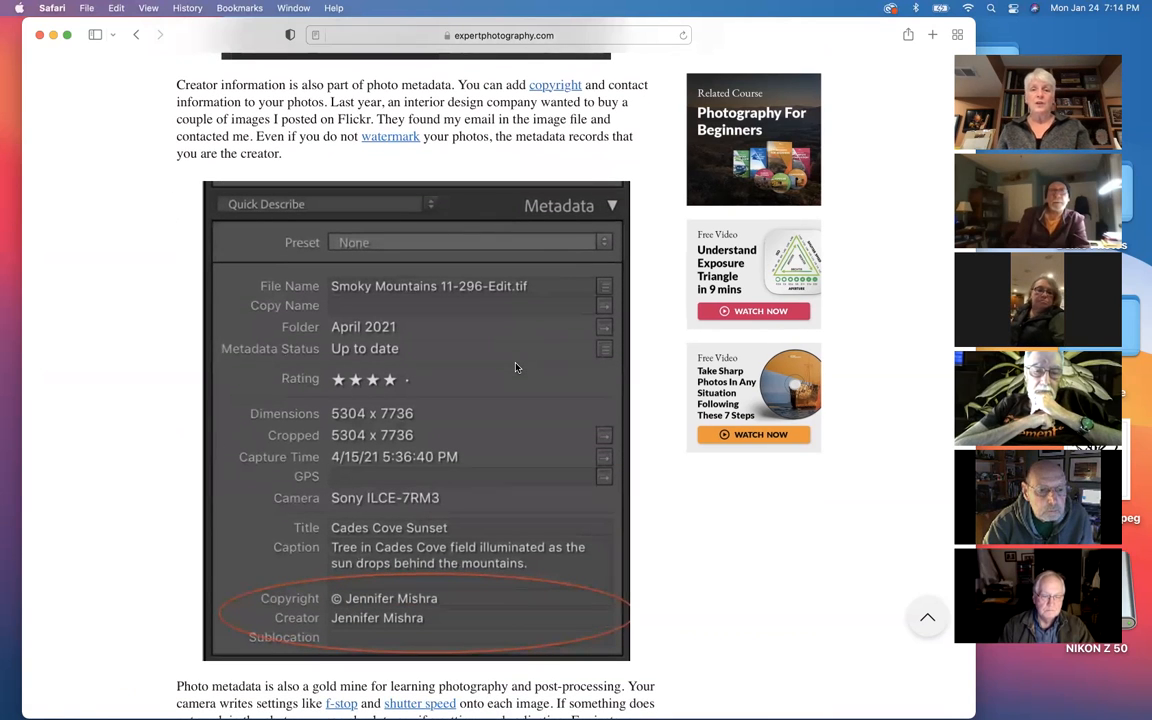
scroll(516, 368, "down", 1)
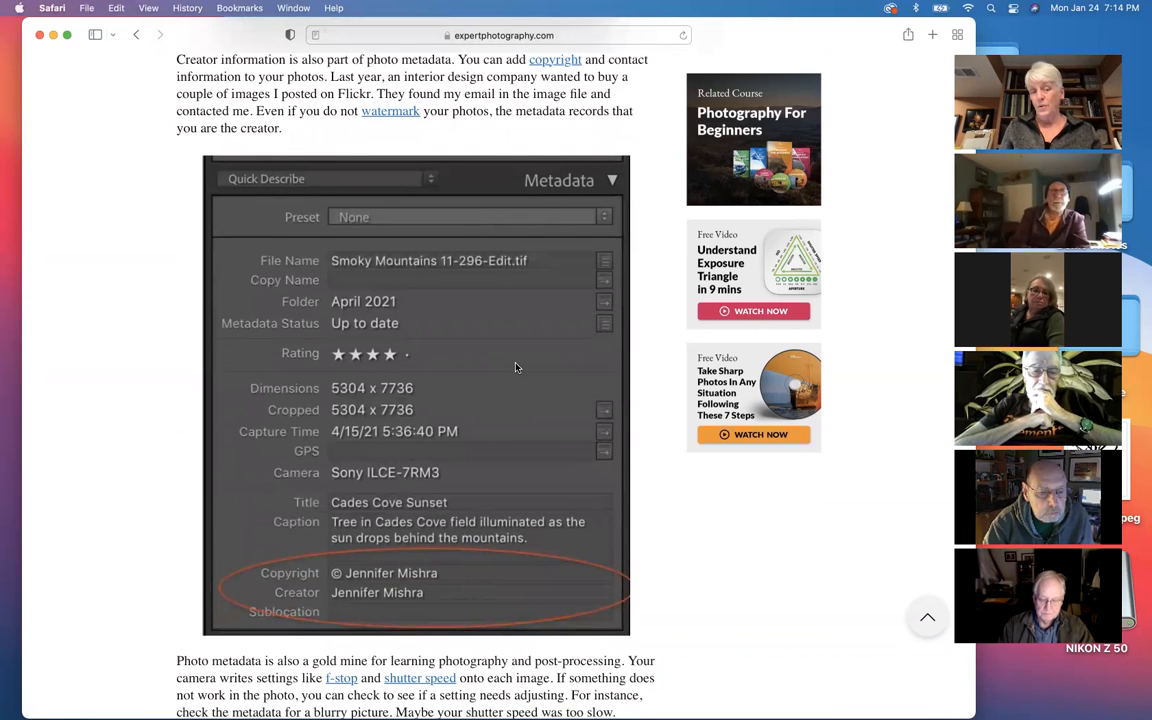
scroll(516, 368, "down", 1)
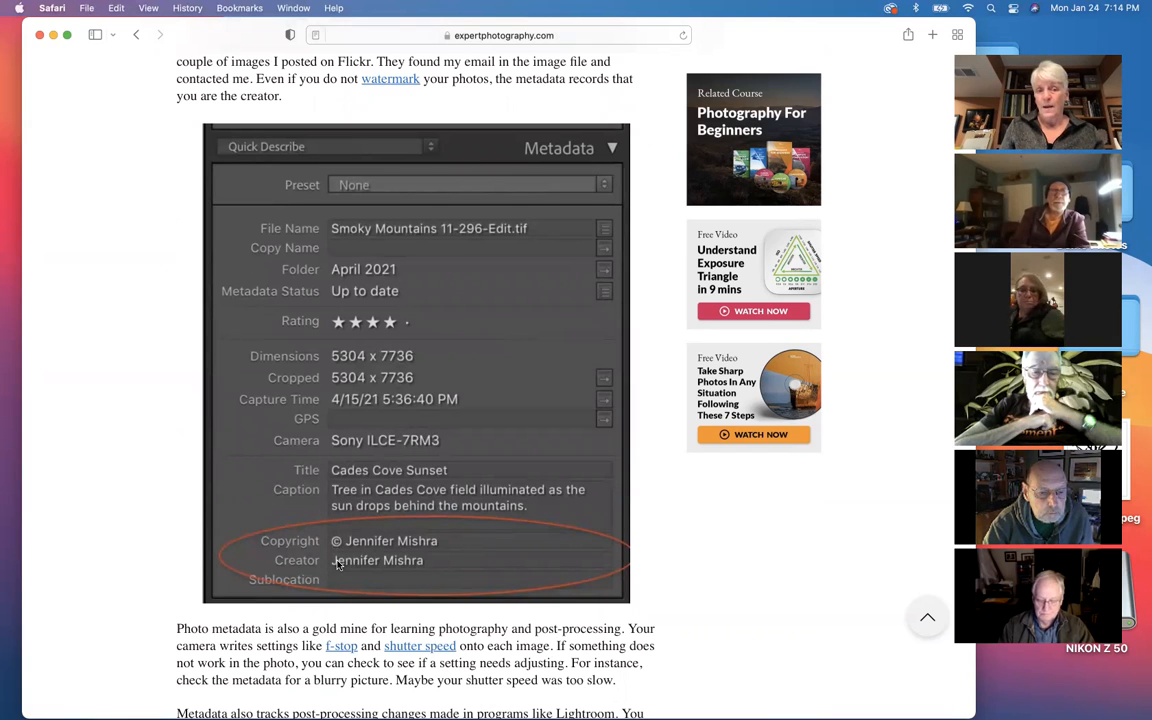
scroll(337, 565, "down", 1)
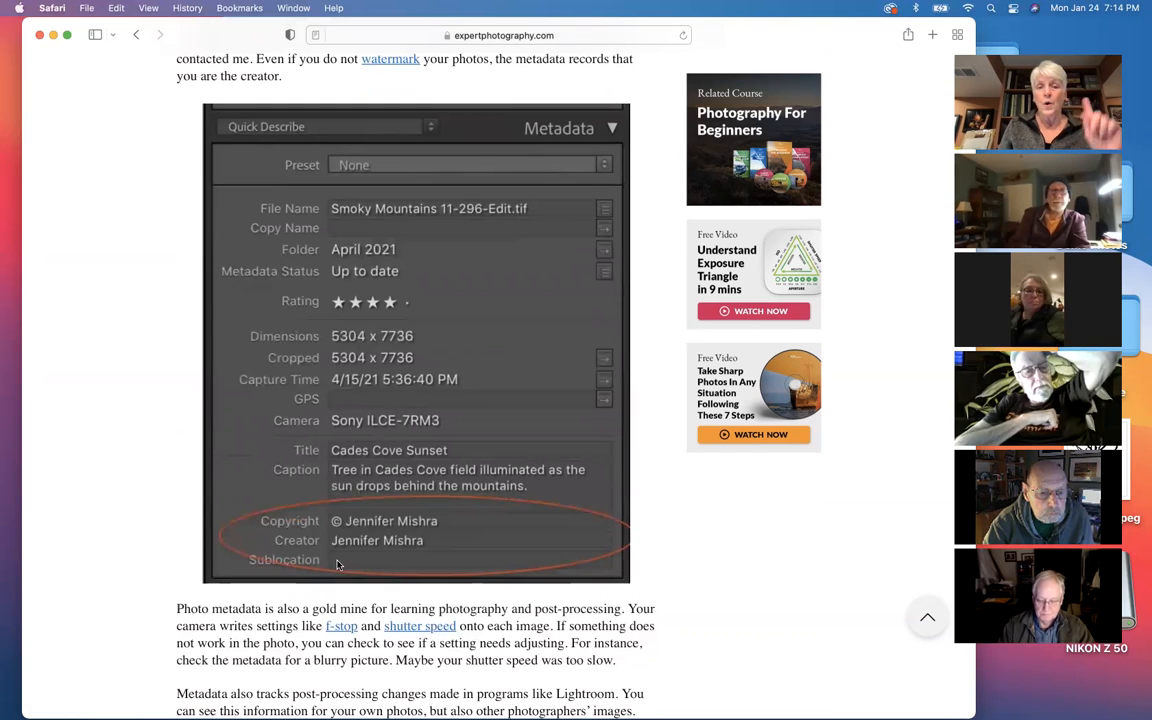
scroll(337, 565, "down", 5)
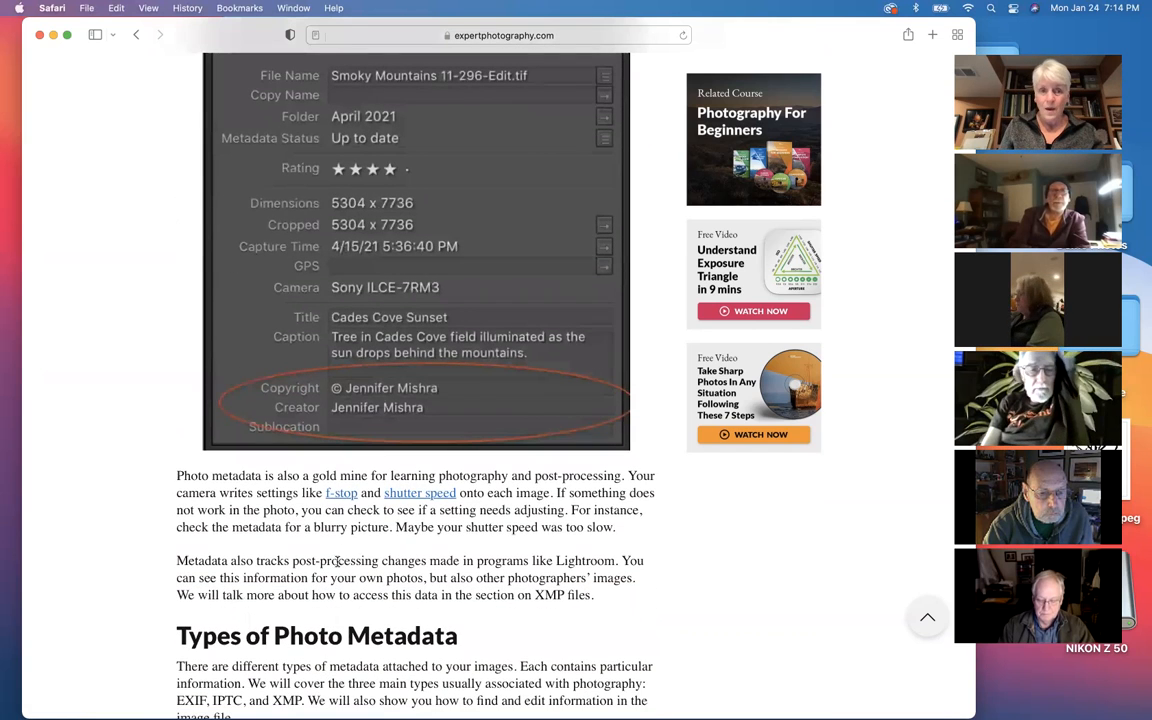
Step: Review the types of photo metadata and the EXIF section, including its Lightroom Classic and Flickr examples
scroll(337, 563, "down", 20)
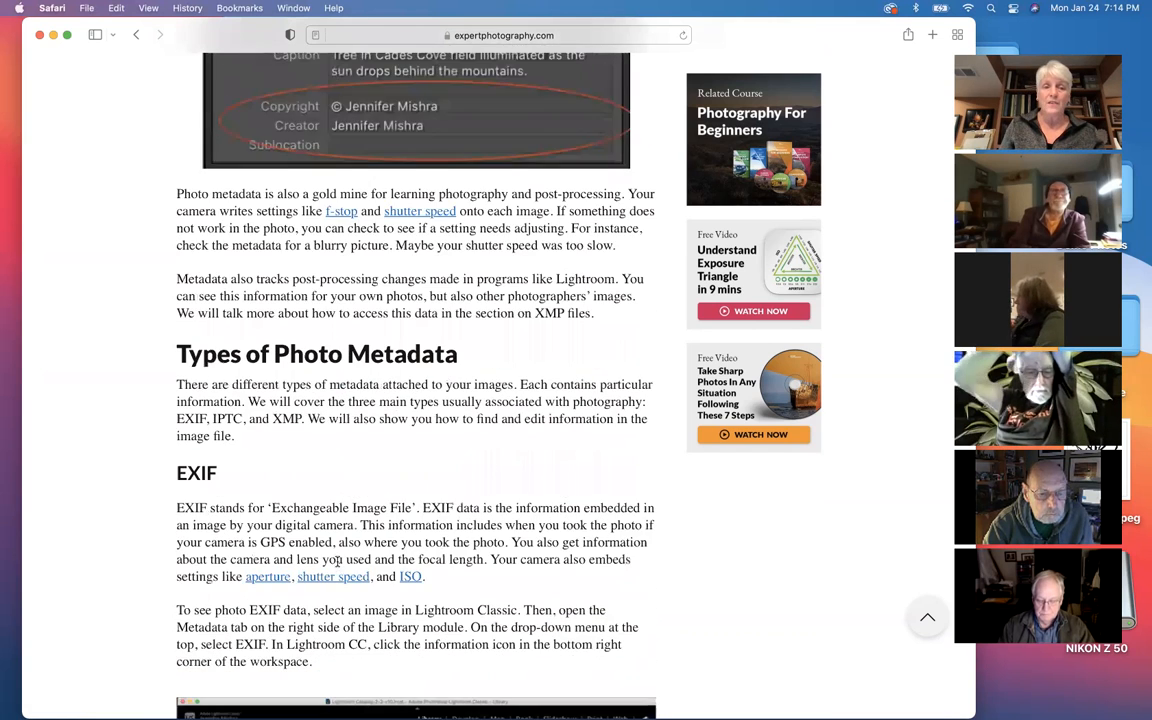
scroll(337, 566, "down", 2)
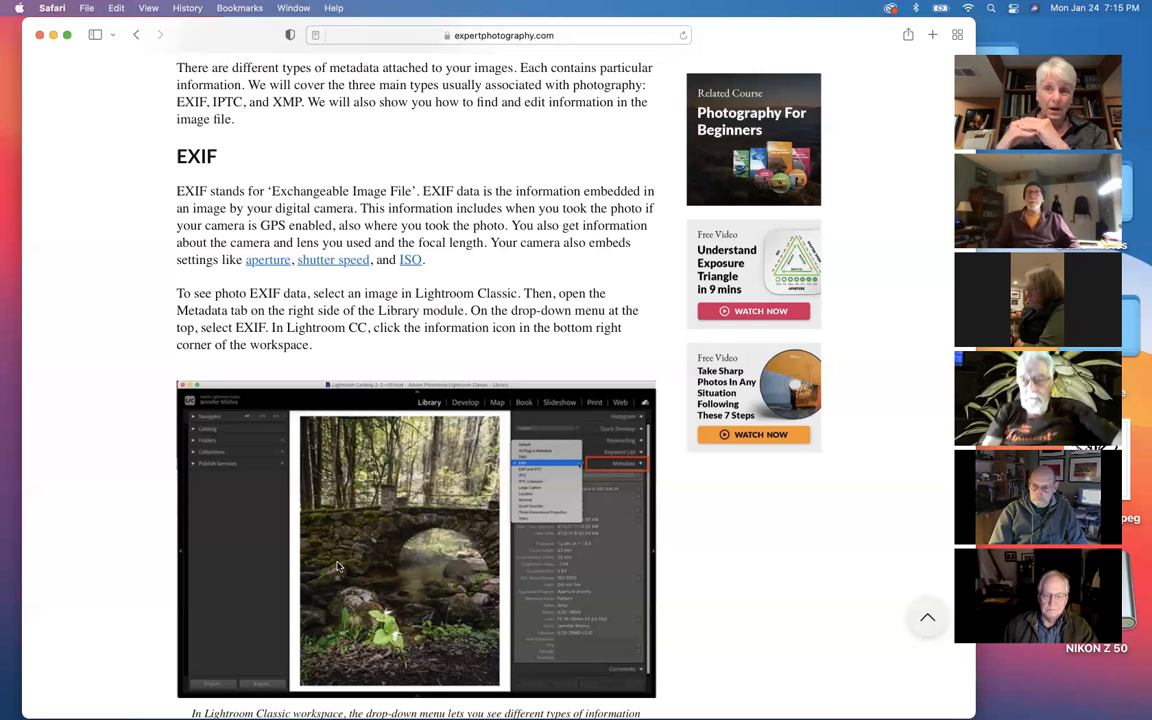
right_click(461, 340)
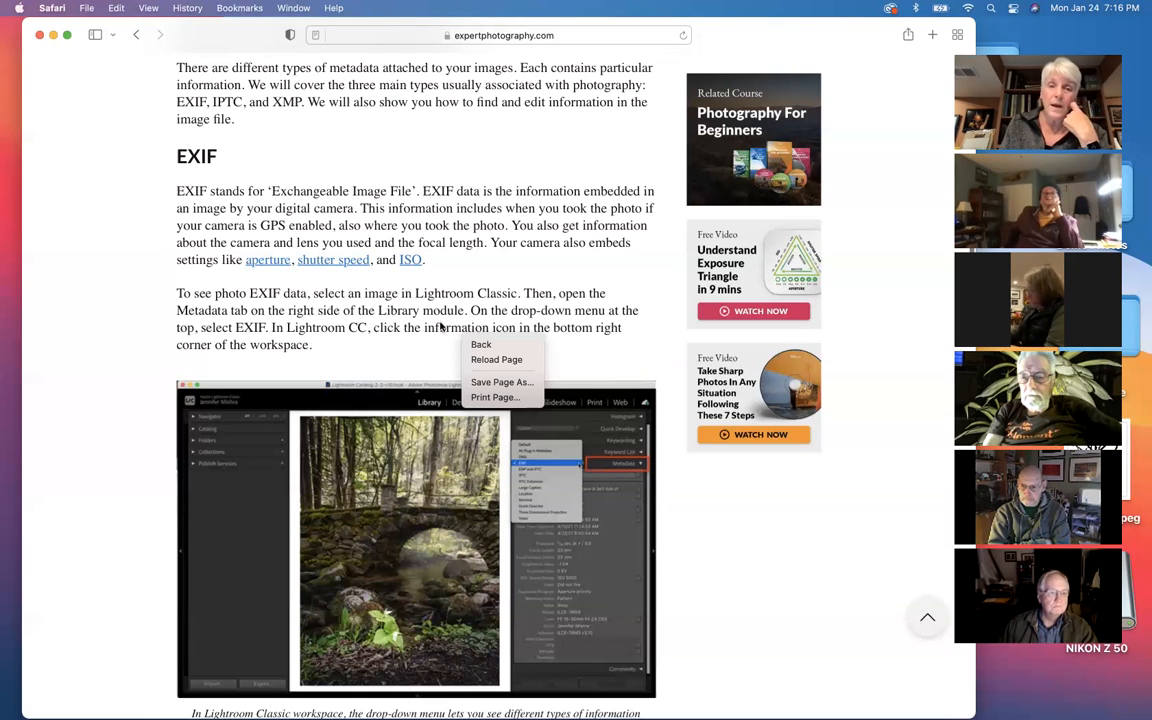
left_click(440, 329)
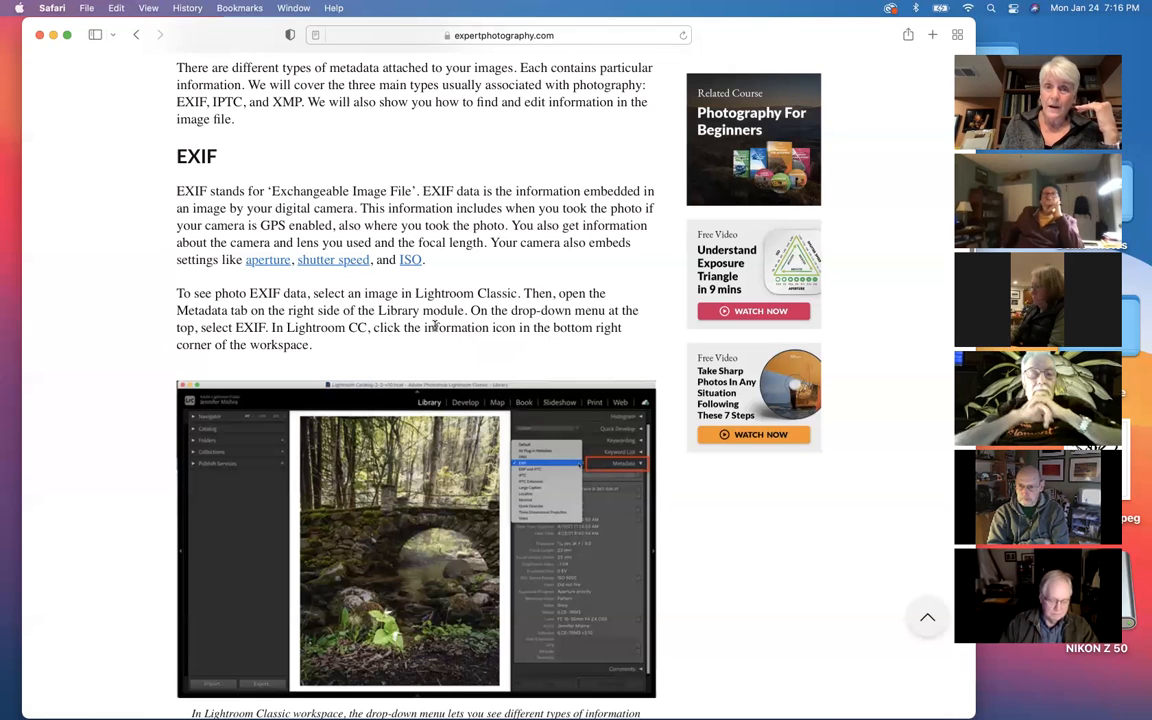
scroll(435, 325, "down", 5)
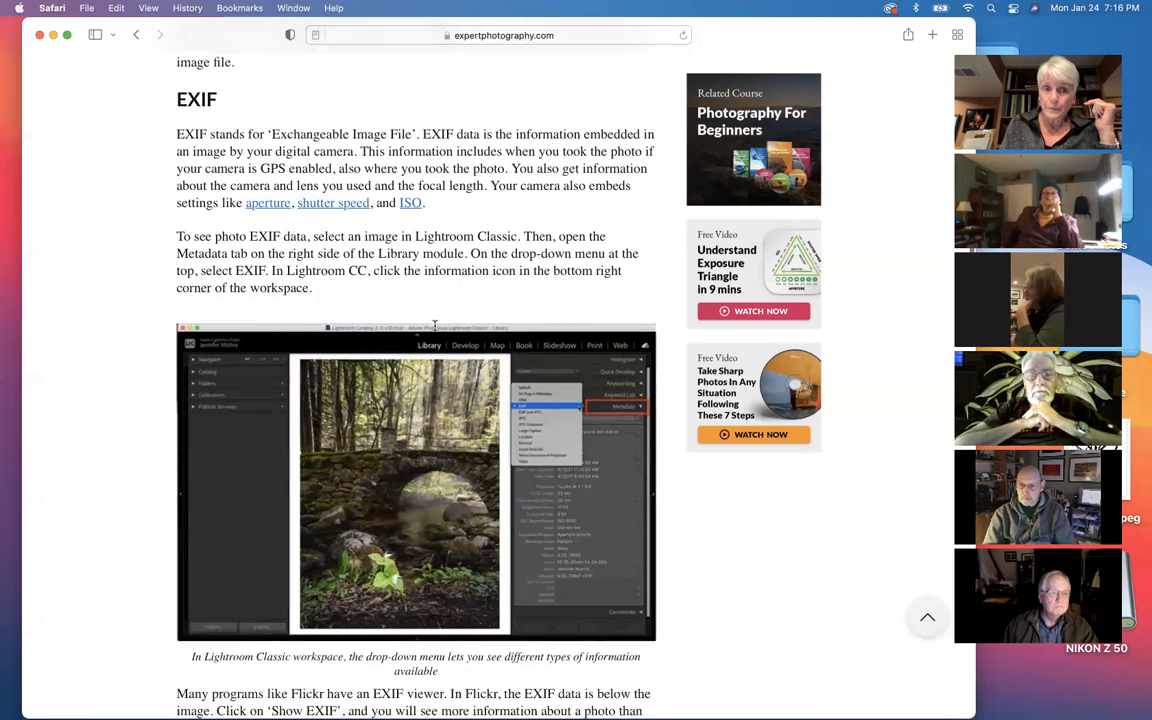
scroll(434, 324, "down", 8)
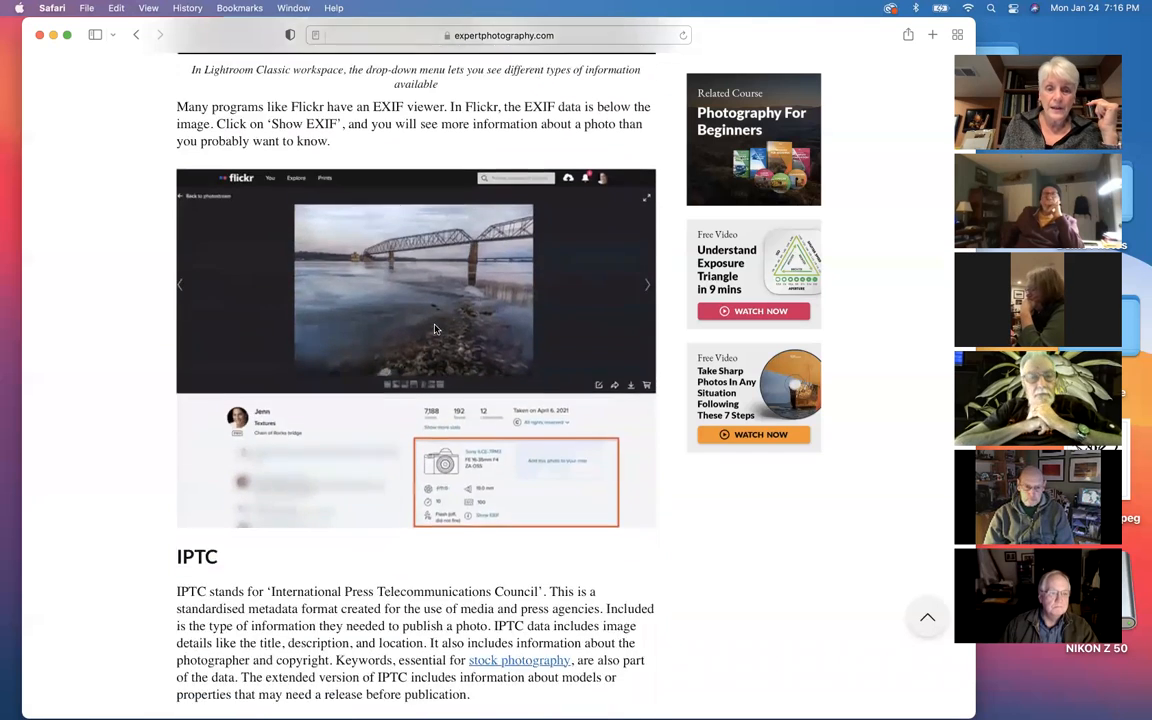
Step: Read the IPTC section on image details, copyright and keywords, and how to view this data in a file's properties
scroll(435, 328, "down", 3)
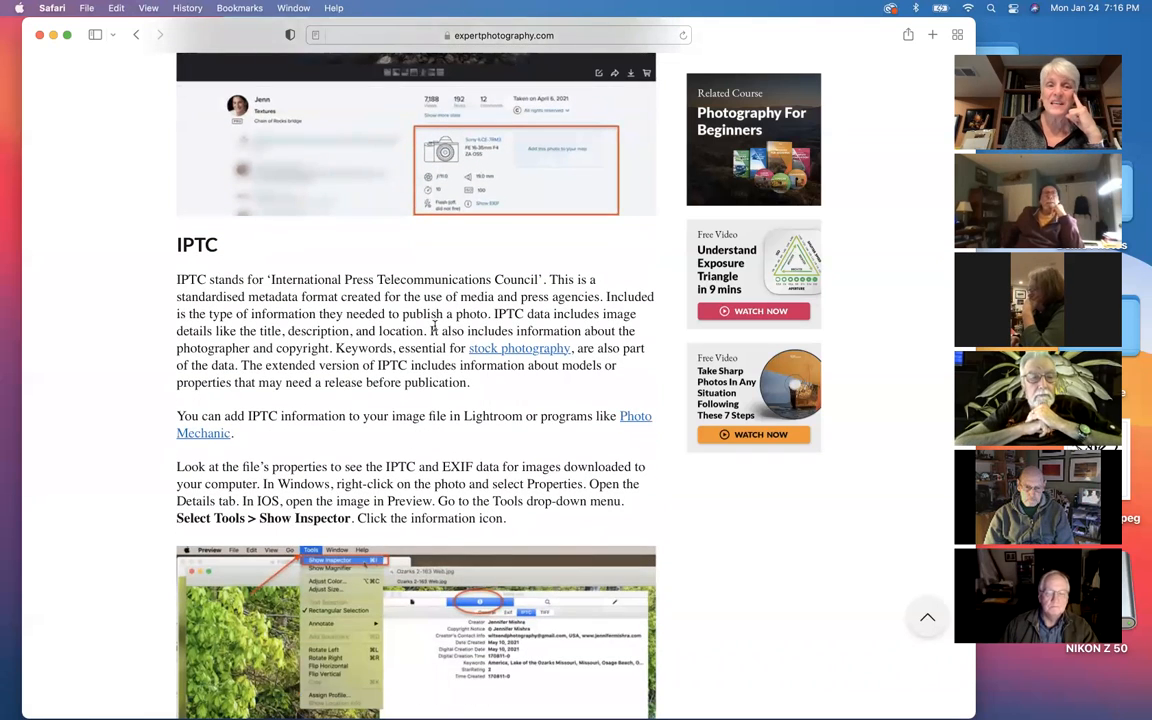
scroll(434, 327, "down", 1)
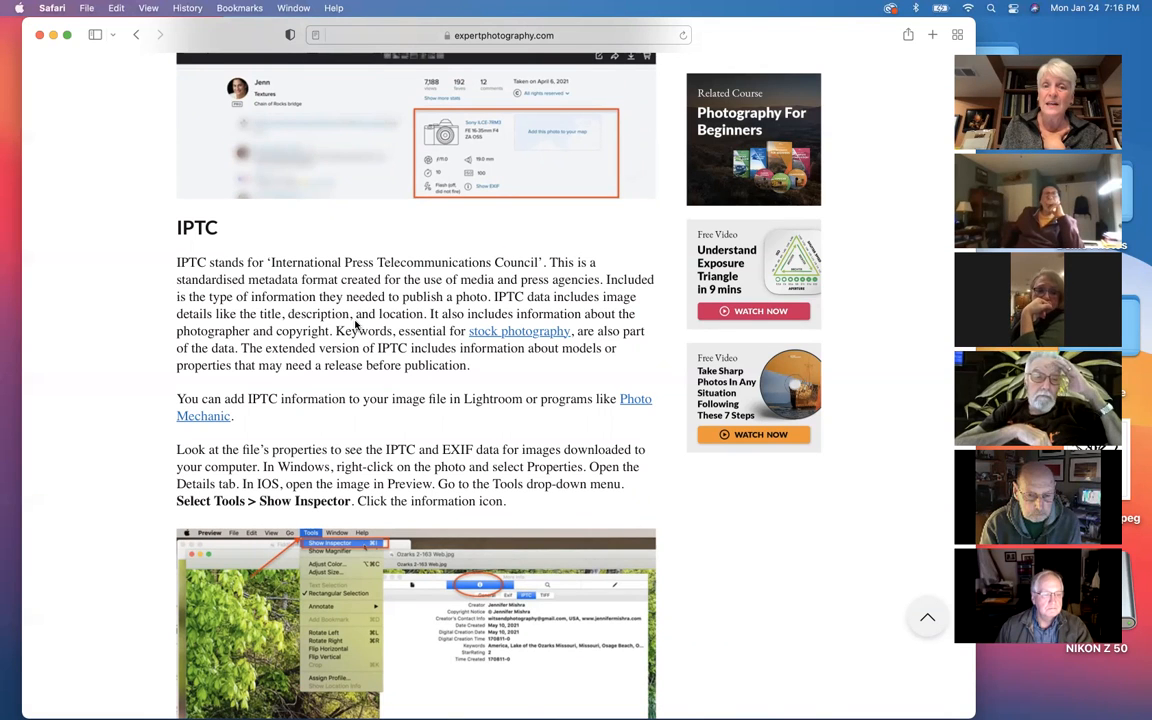
scroll(355, 322, "down", 1)
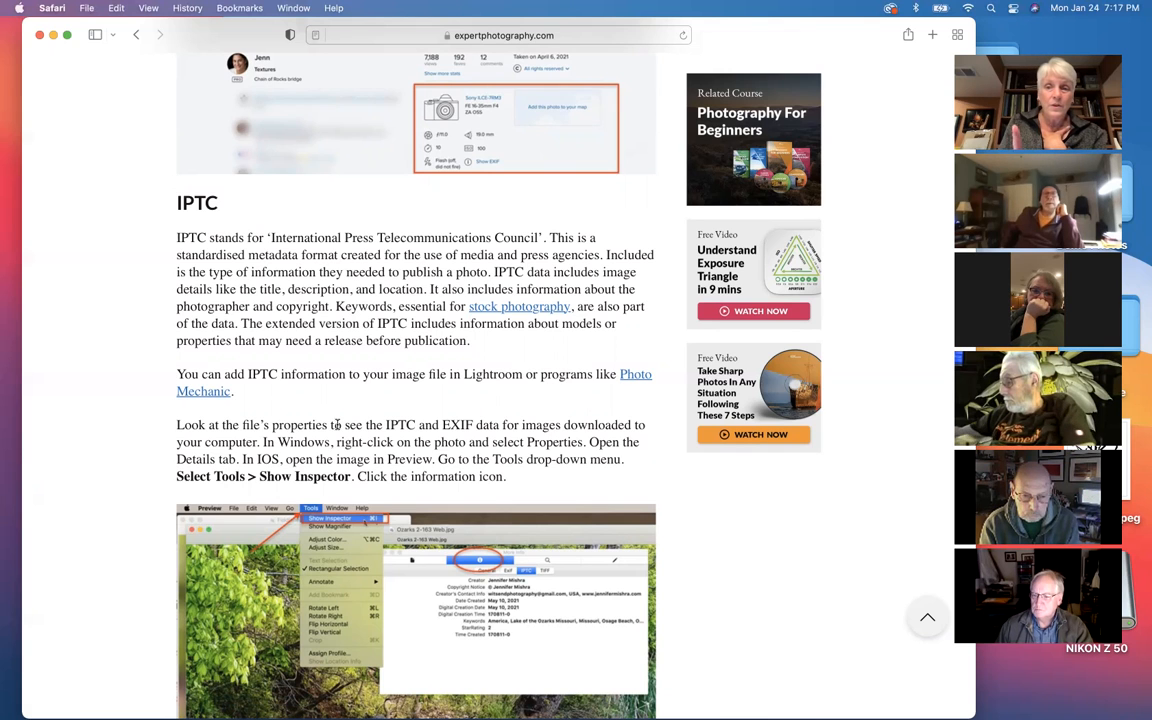
Step: Read the XMP section on how Lightroom's post-processing changes are stored in a sidecar file
scroll(336, 425, "down", 10)
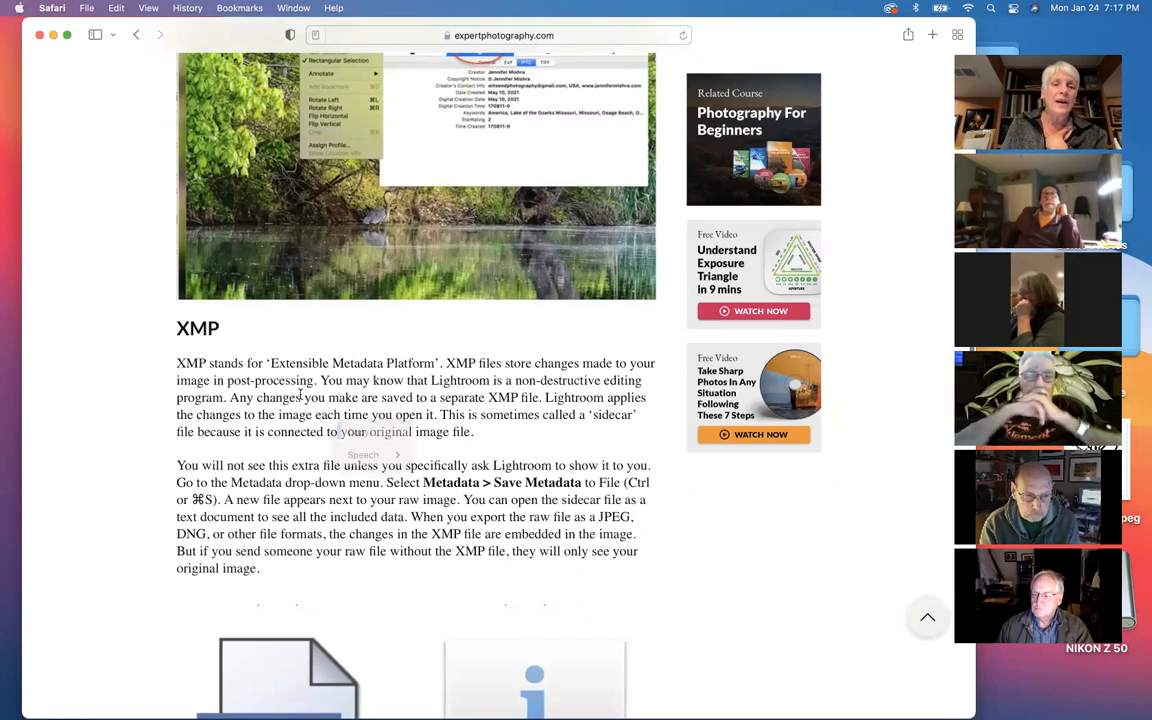
scroll(289, 397, "down", 2)
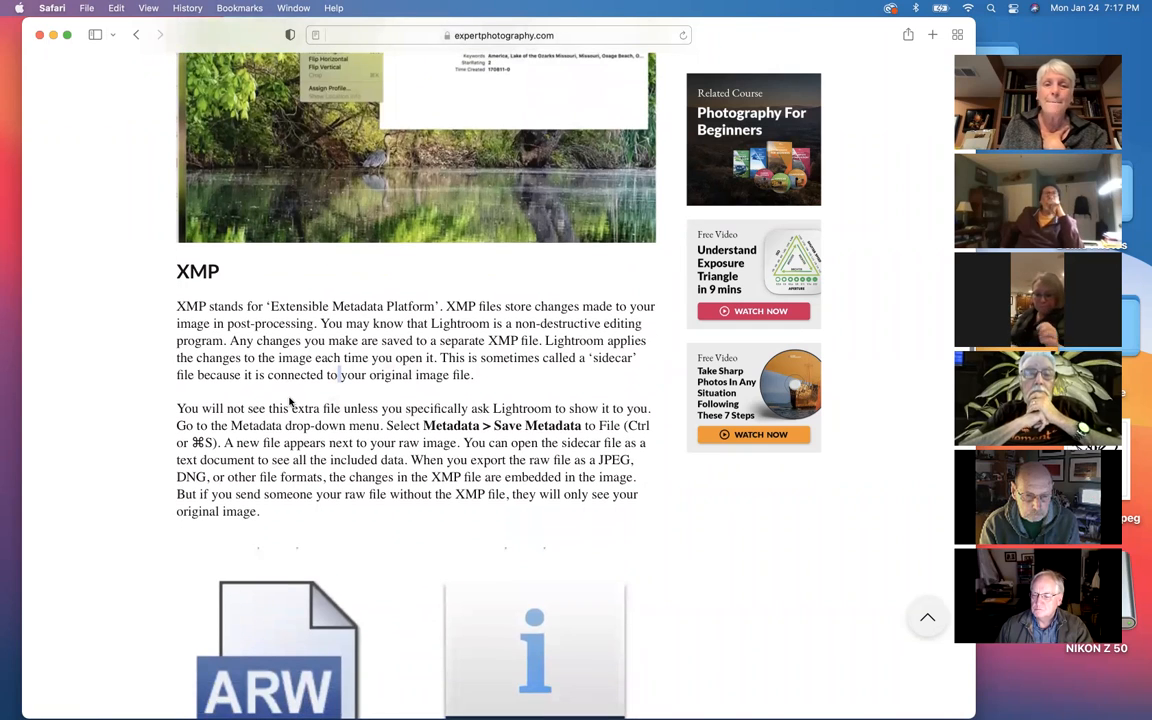
scroll(289, 399, "down", 1)
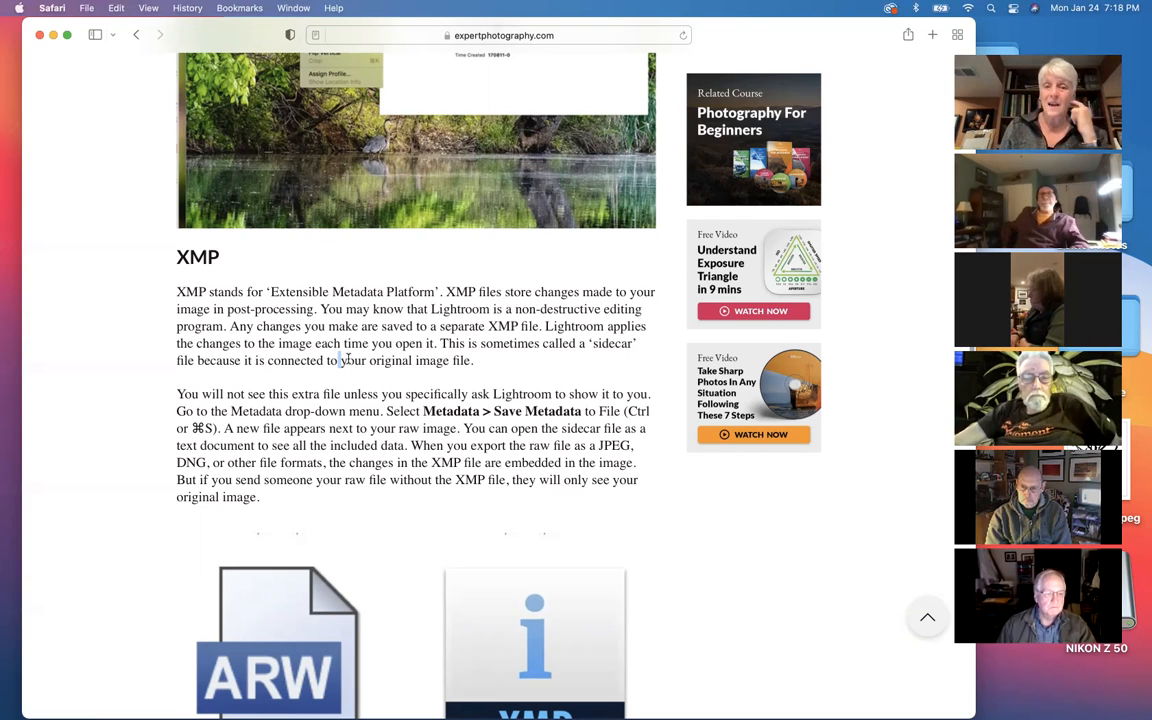
scroll(348, 363, "down", 1)
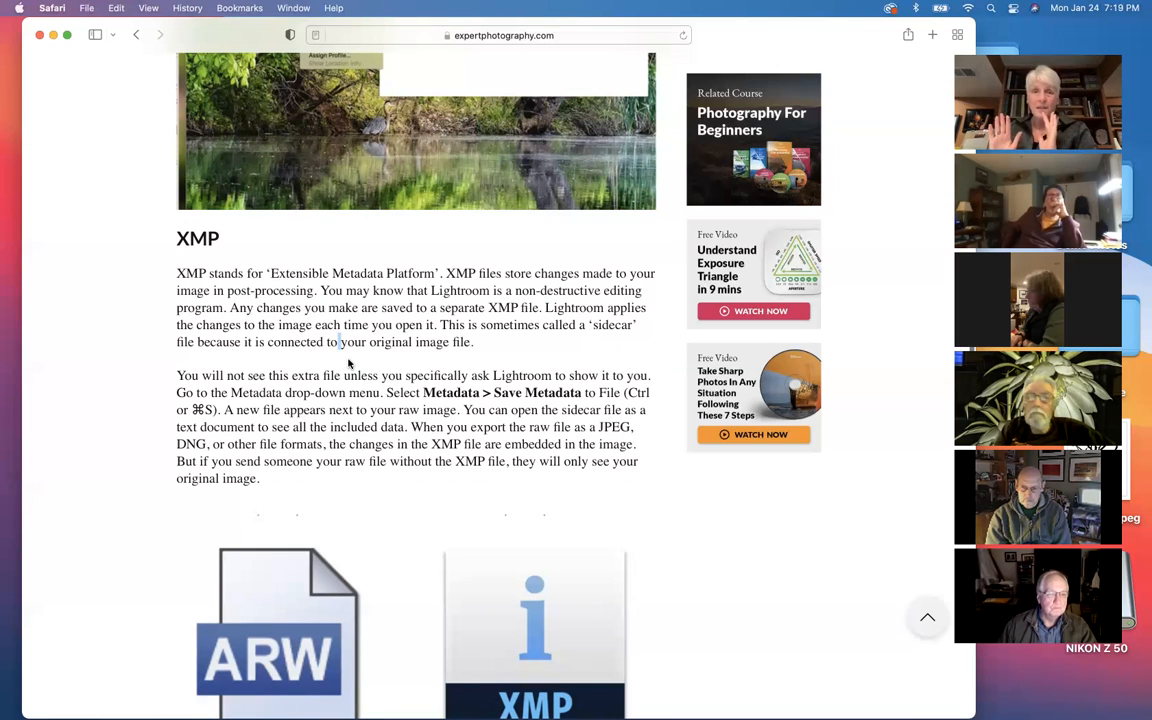
Step: Examine the section on adding and removing metadata from image files, including the Sony camera menu with date/time and copyright settings
scroll(349, 364, "down", 5)
scroll(349, 364, "down", 7)
scroll(349, 364, "down", 8)
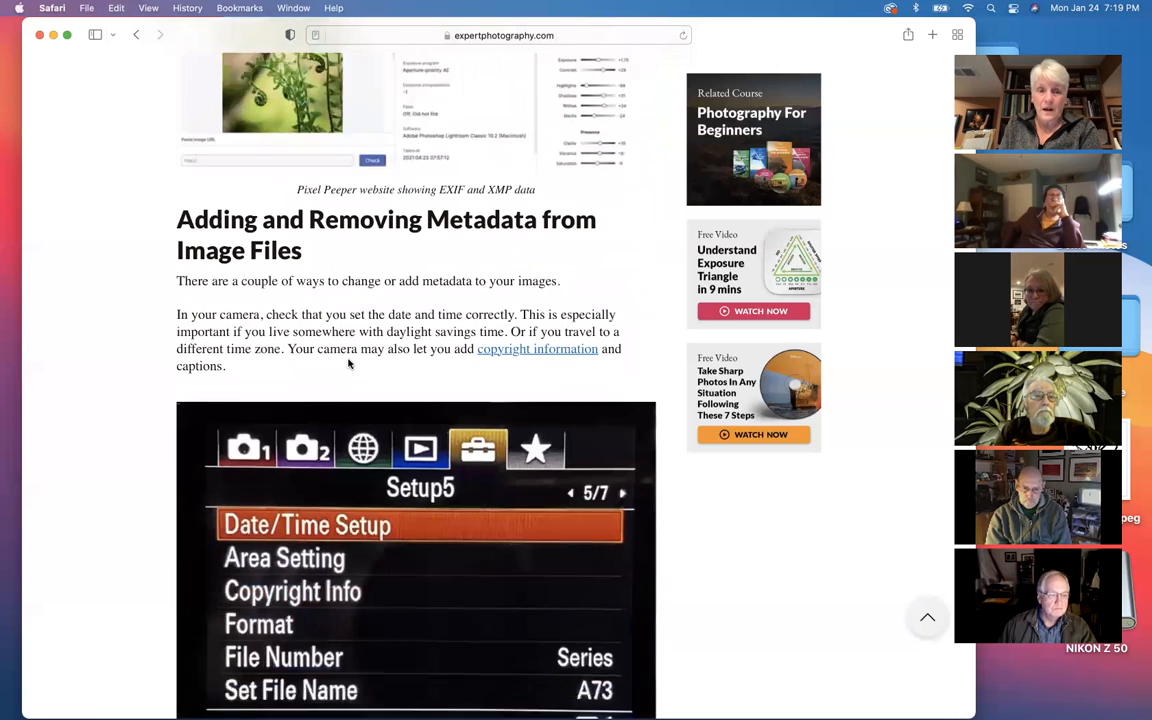
scroll(349, 364, "down", 3)
scroll(349, 364, "up", 2)
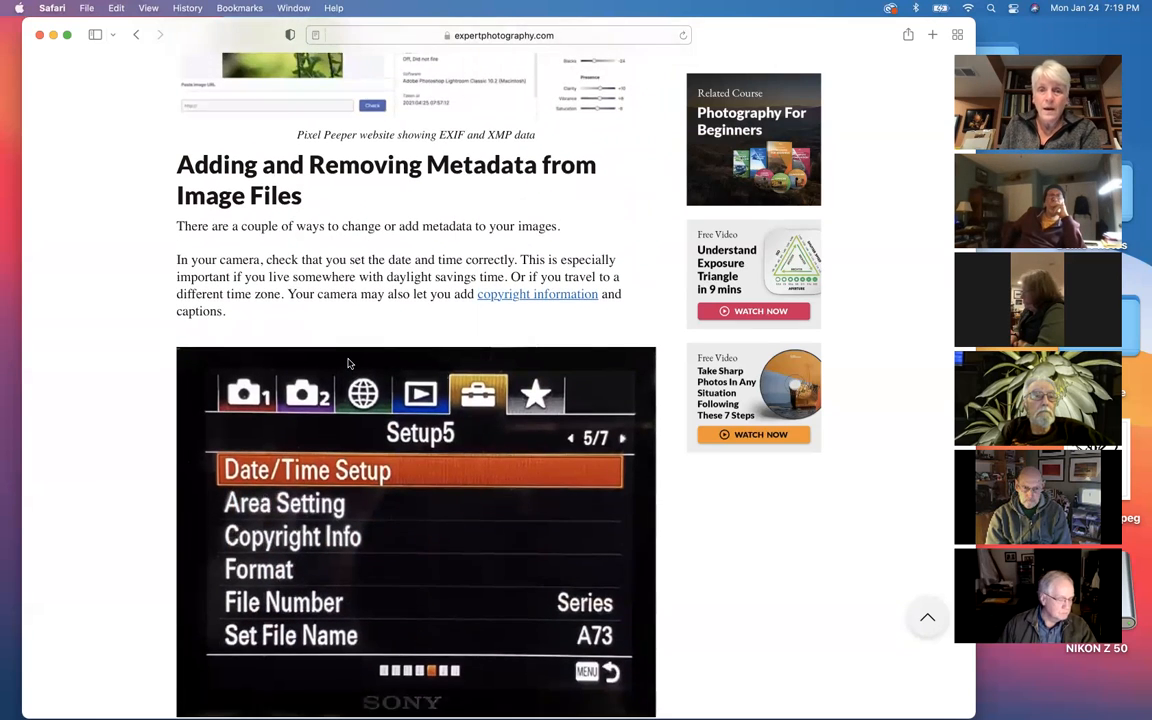
scroll(349, 364, "down", 3)
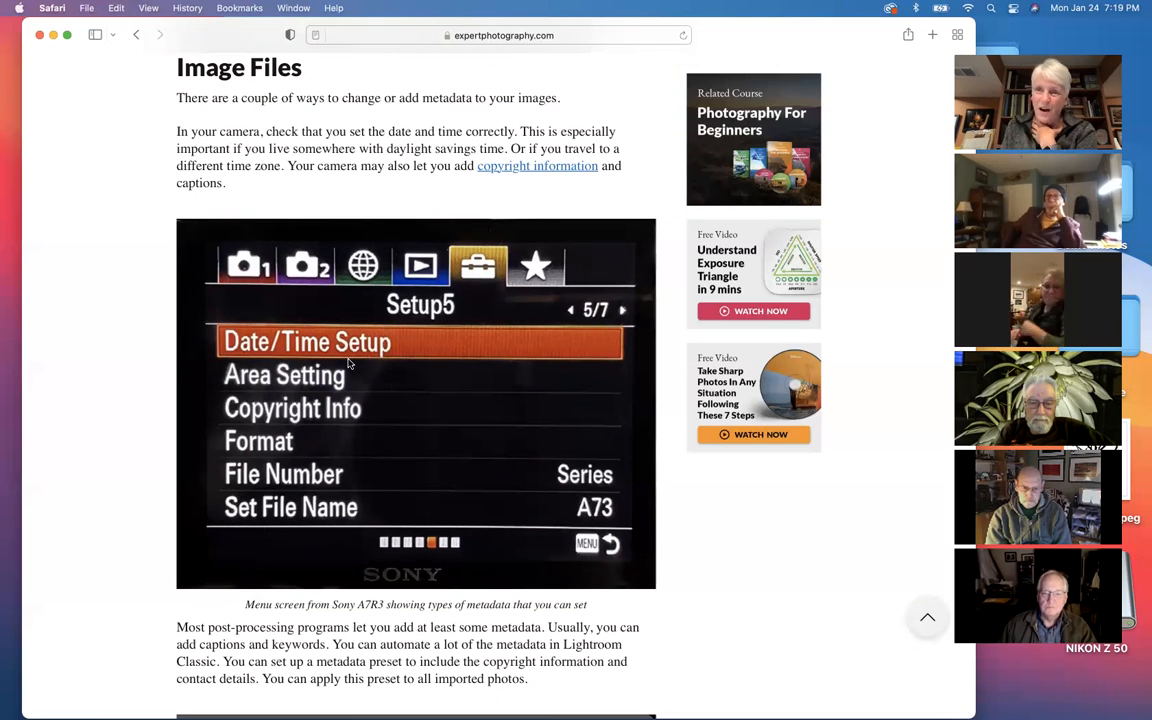
scroll(349, 364, "down", 1)
scroll(349, 364, "up", 1)
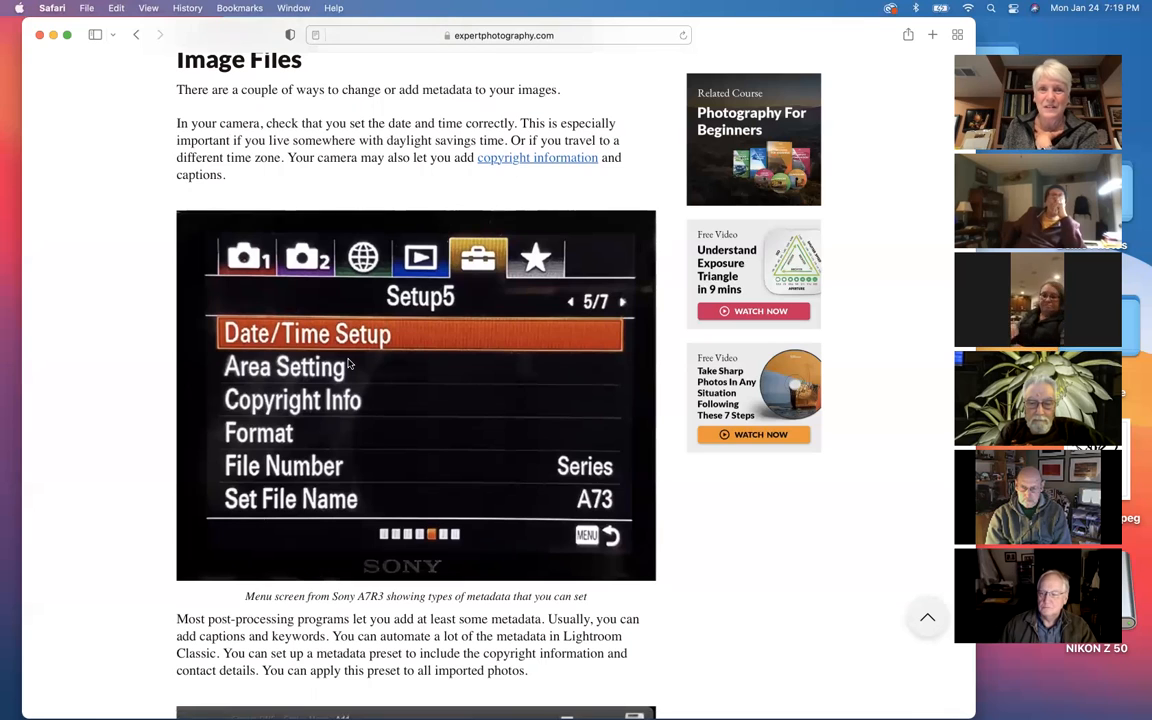
scroll(349, 364, "down", 5)
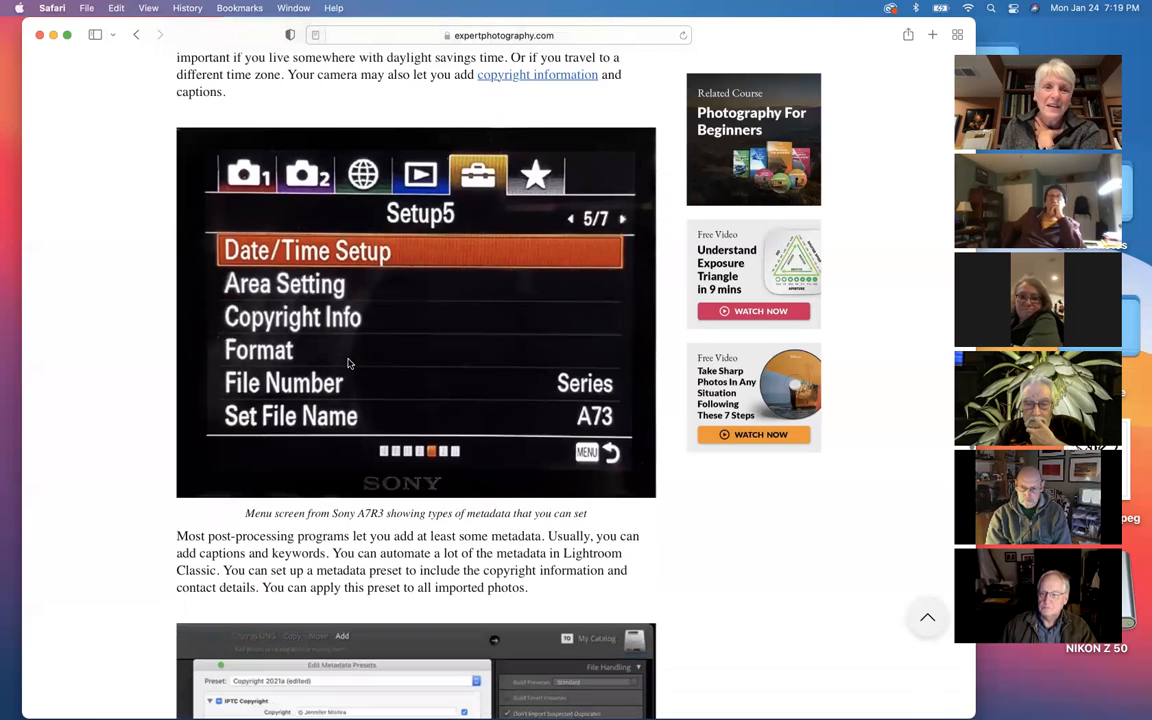
scroll(349, 364, "up", 2)
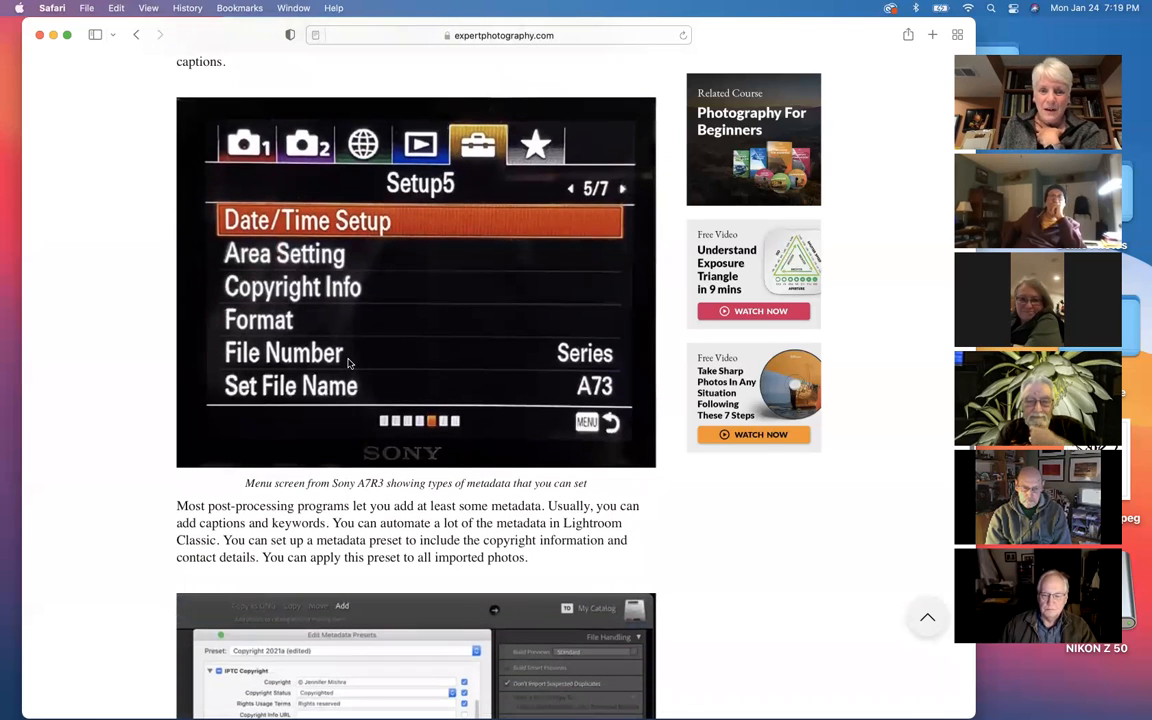
Step: Review the passage on adding metadata in post-processing and the Lightroom Classic import screen with its copyright preset
scroll(352, 364, "down", 1)
scroll(352, 364, "down", 7)
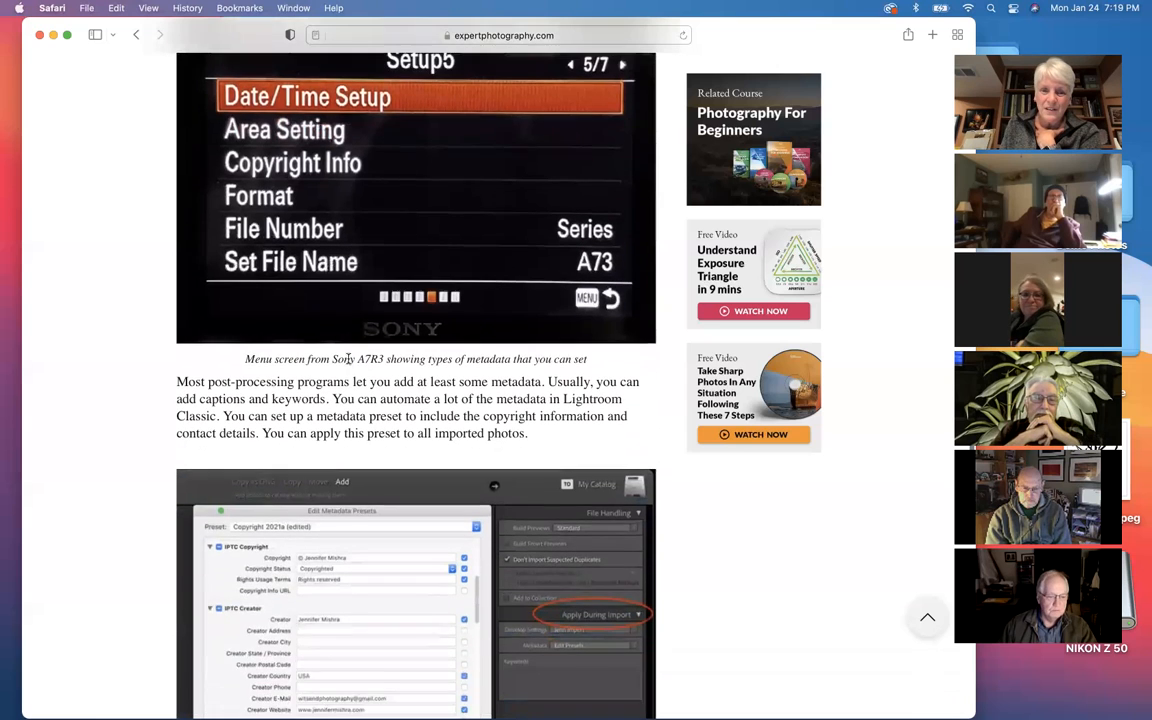
scroll(349, 364, "down", 3)
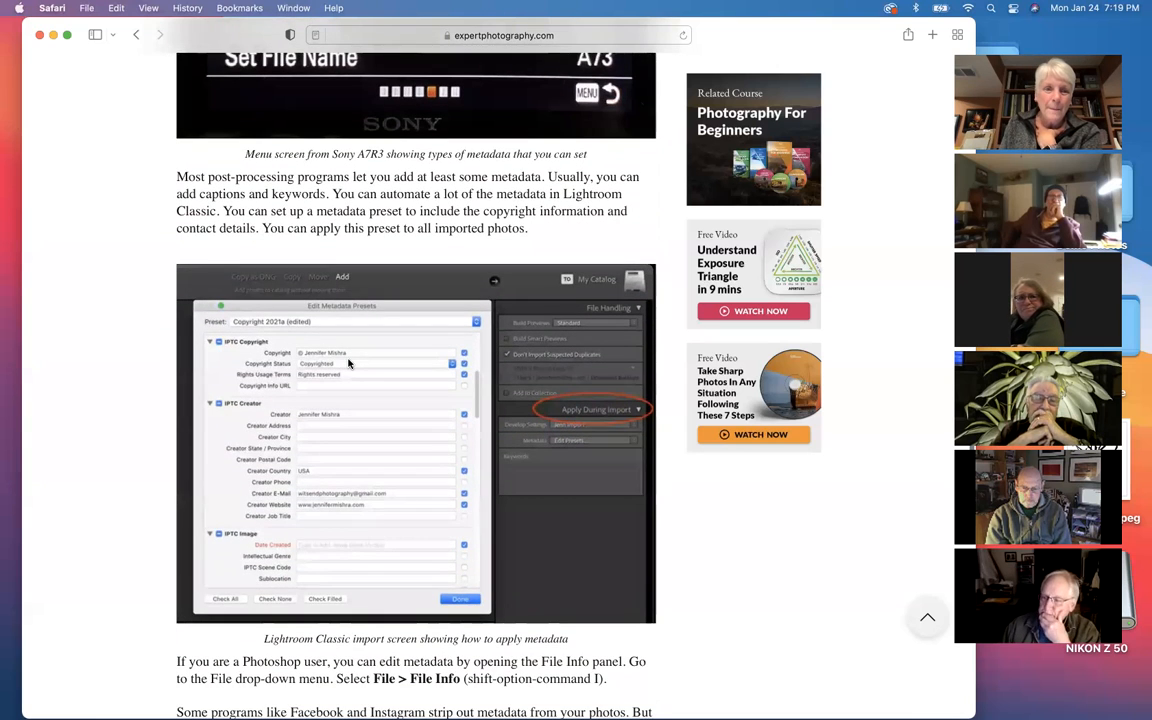
Step: Read the passages on editing metadata in Photoshop and choosing exported metadata in Lightroom Classic, and minimize the browser window
scroll(349, 364, "down", 10)
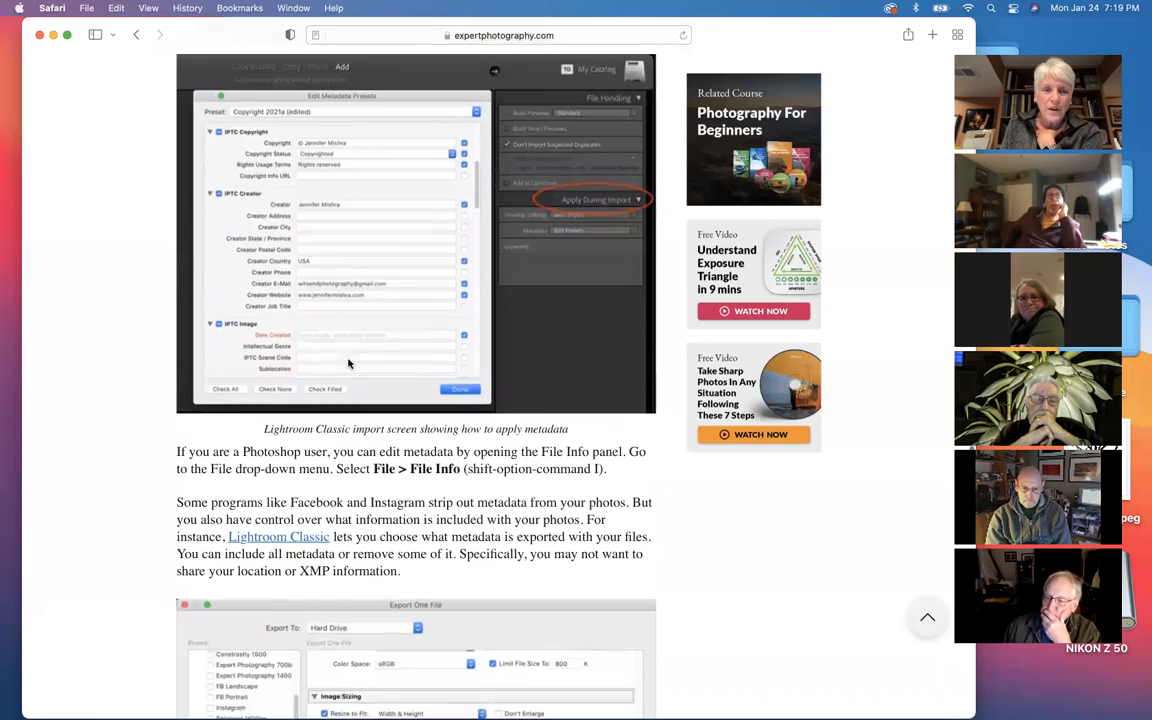
scroll(349, 360, "down", 3)
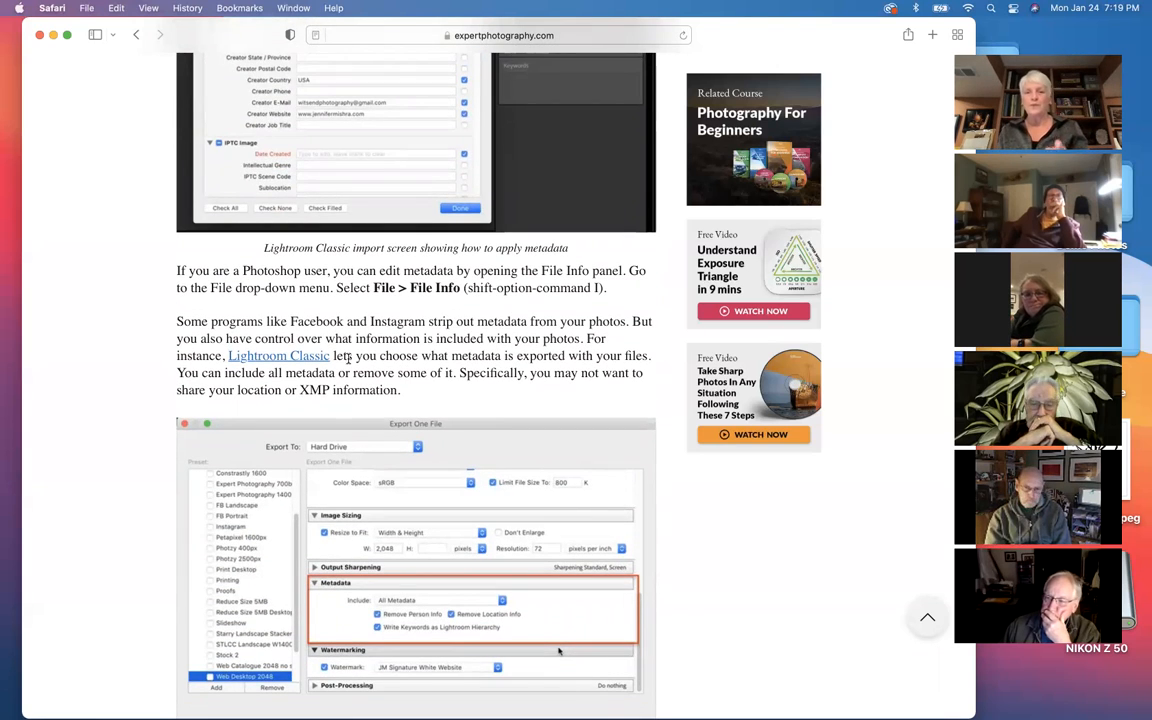
left_click(53, 36)
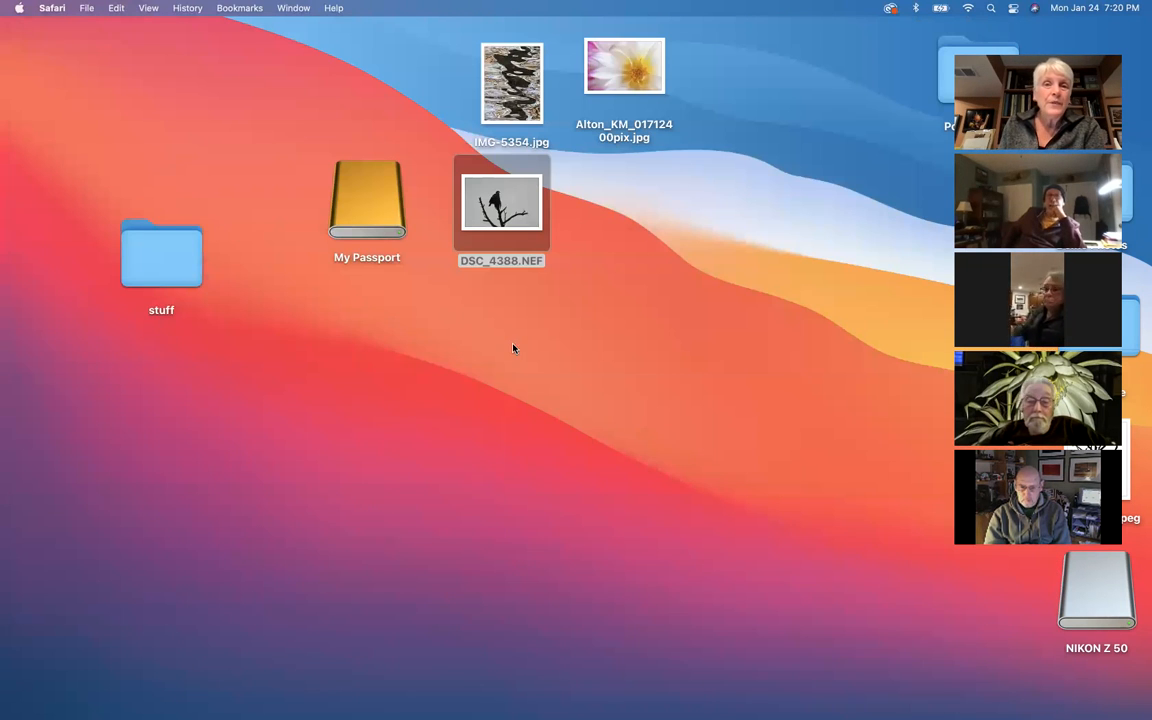
Step: Open the desktop photo IMG-5354.jpg in Preview and show its inspector beside the image
mouse_move(728, 708)
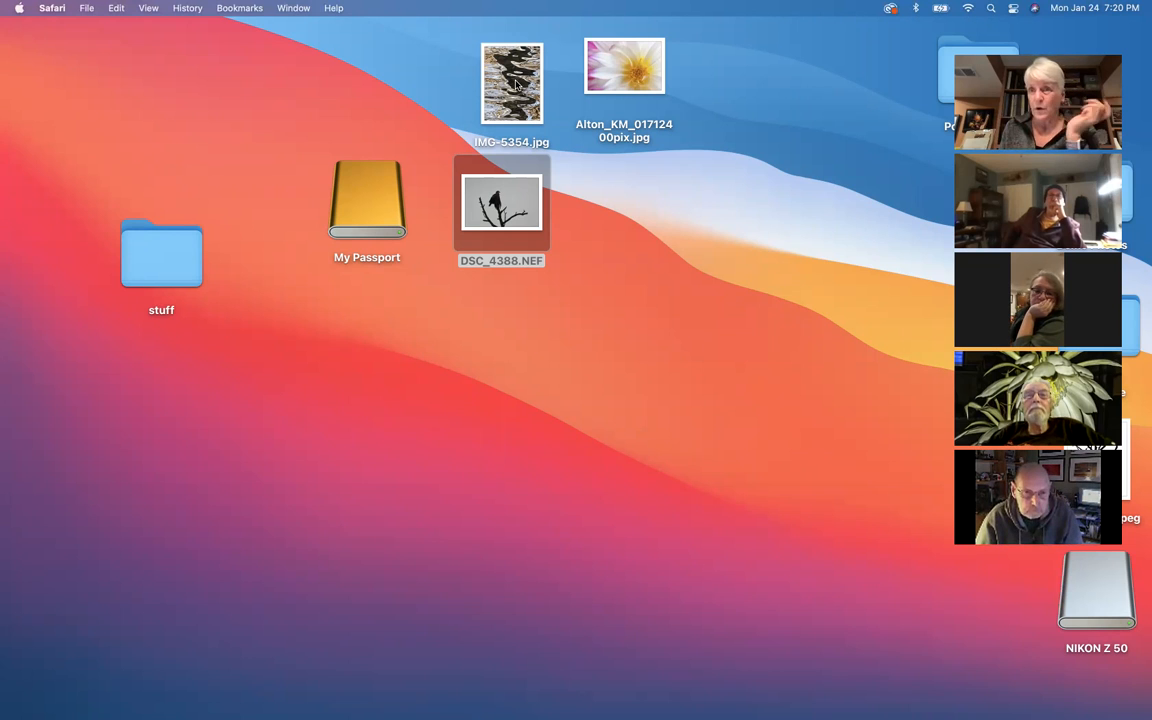
left_click_drag(516, 84, 398, 74)
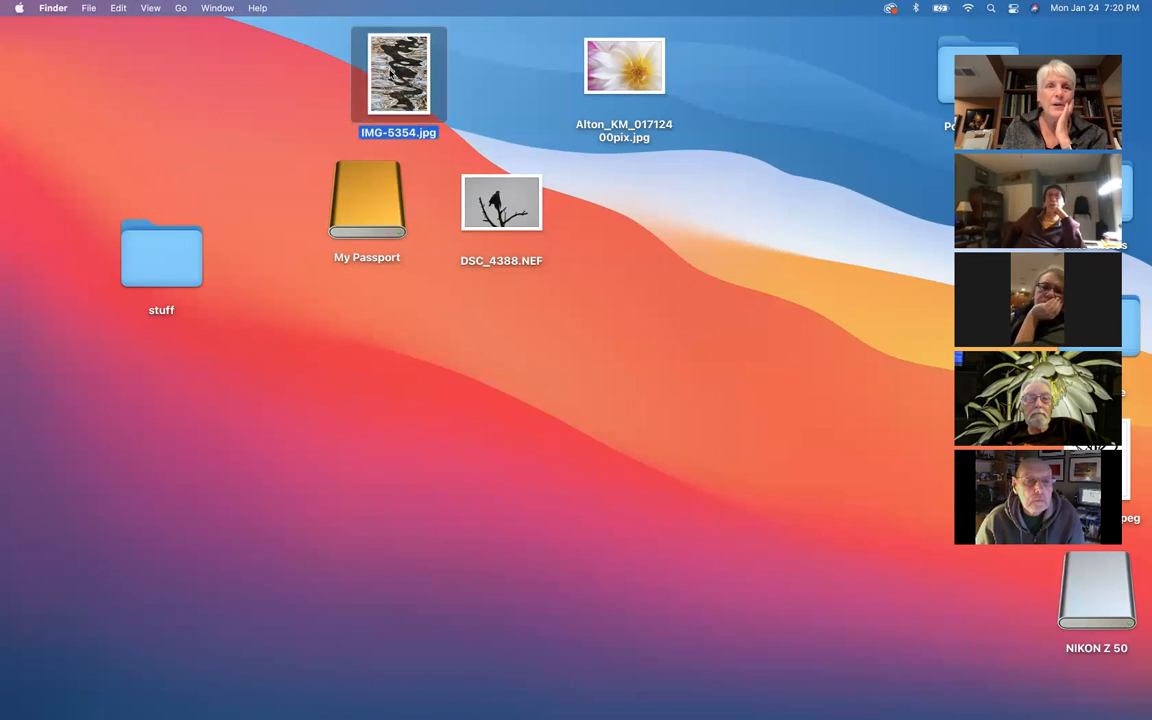
double_click(393, 62)
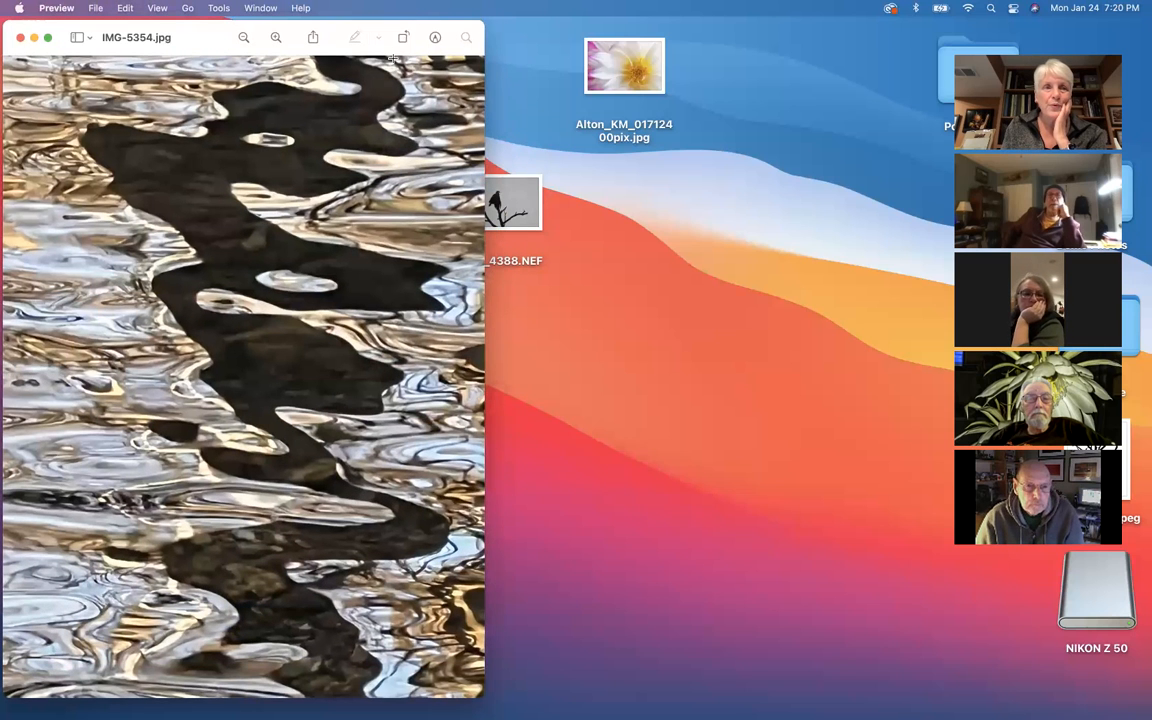
left_click(157, 8)
mouse_move(213, 8)
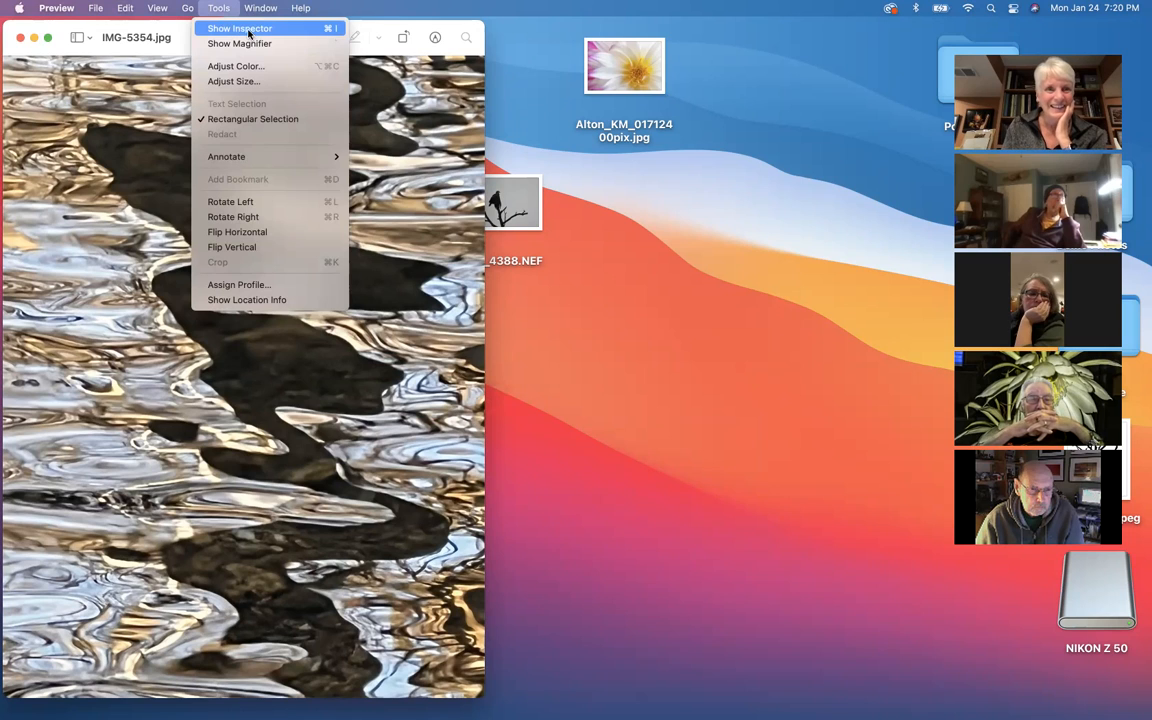
left_click(240, 28)
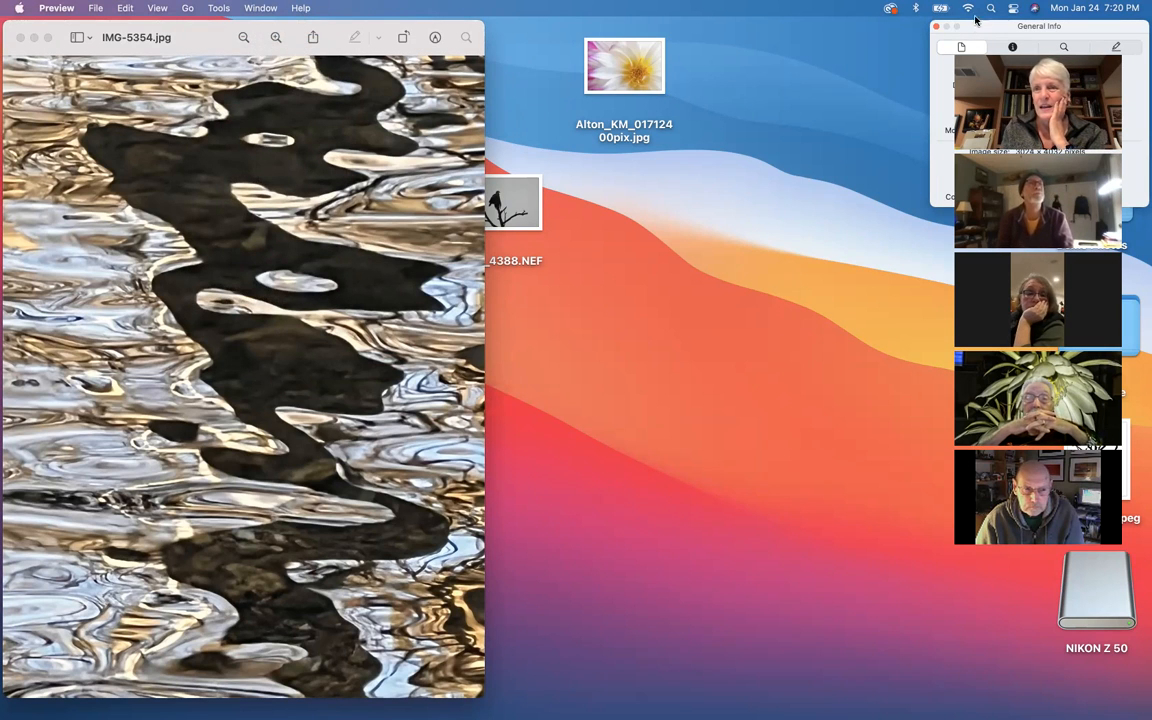
left_click_drag(975, 18, 561, 74)
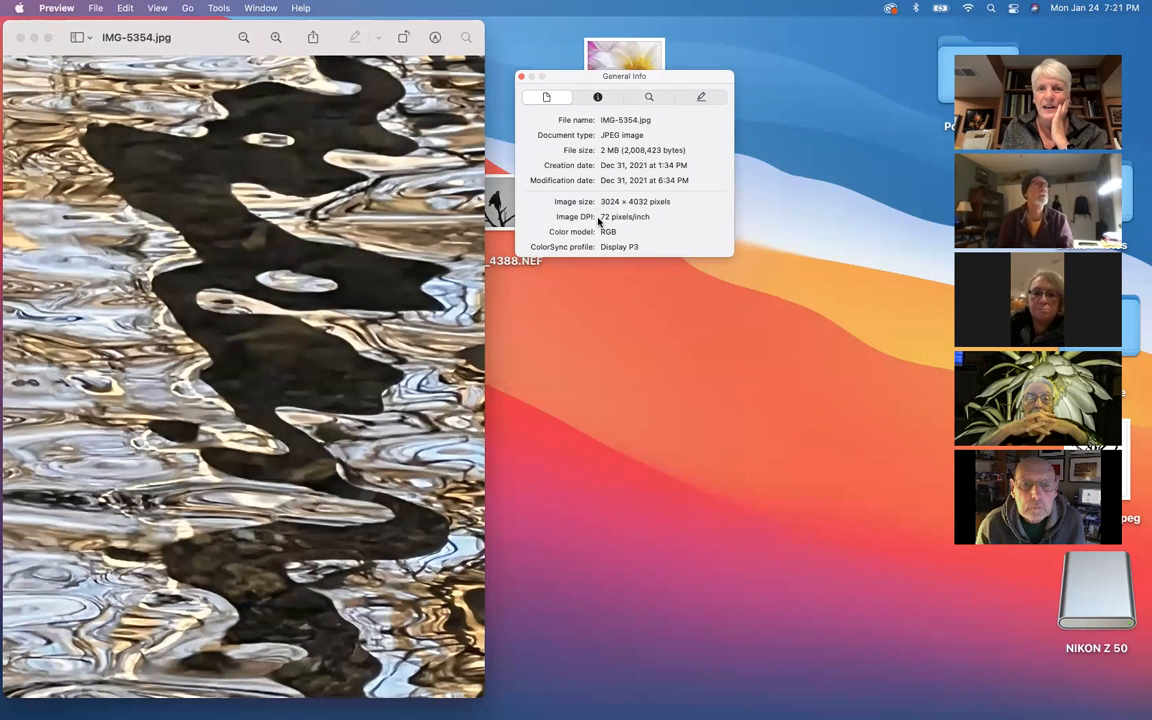
Step: Look through the photo's inspector sections, including More Info and Keywords, and return to General Info
left_click(598, 97)
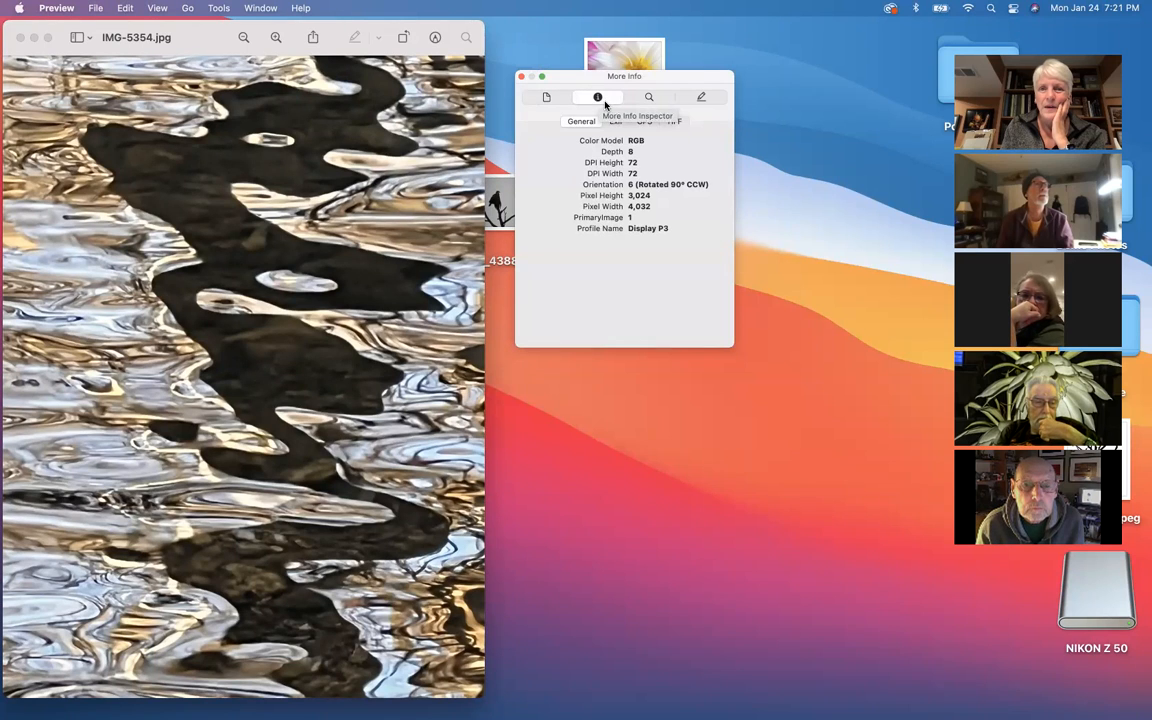
left_click(649, 98)
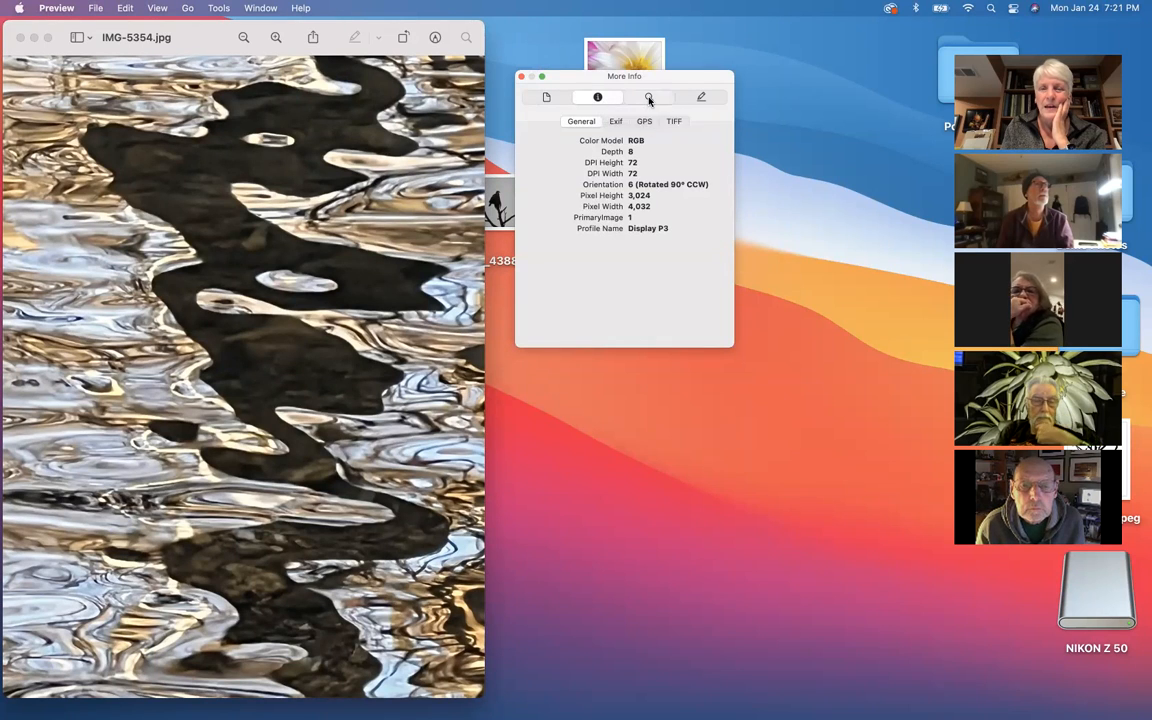
left_click(700, 98)
left_click(597, 98)
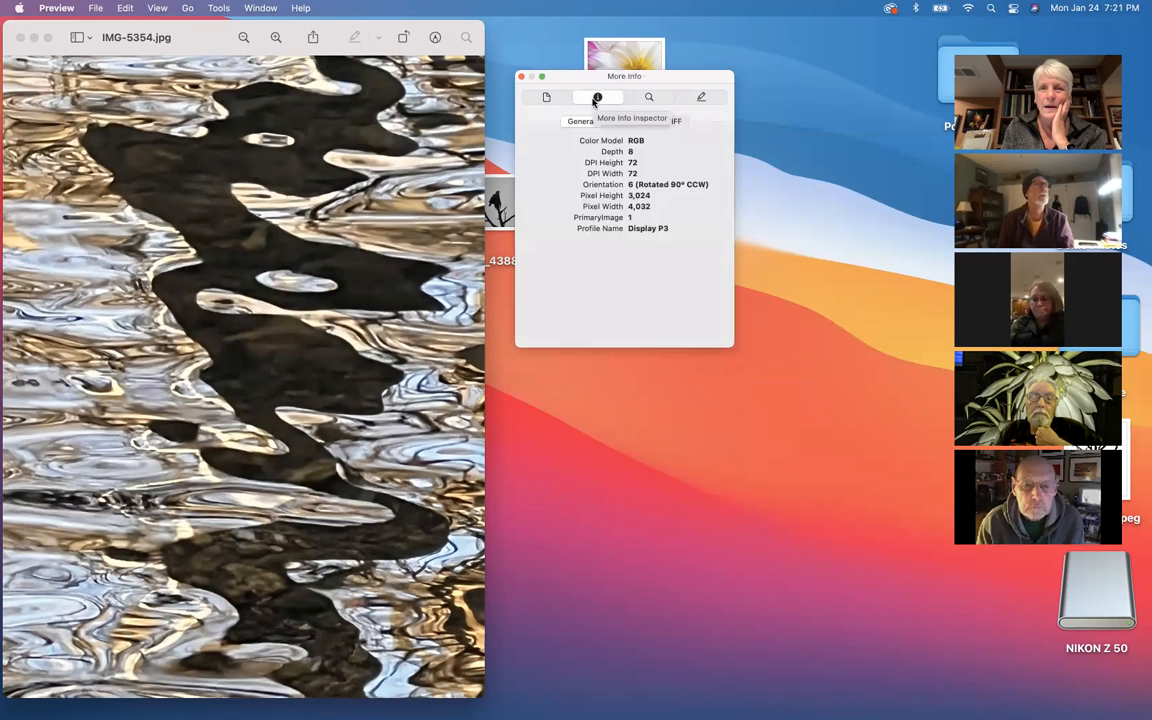
left_click(545, 97)
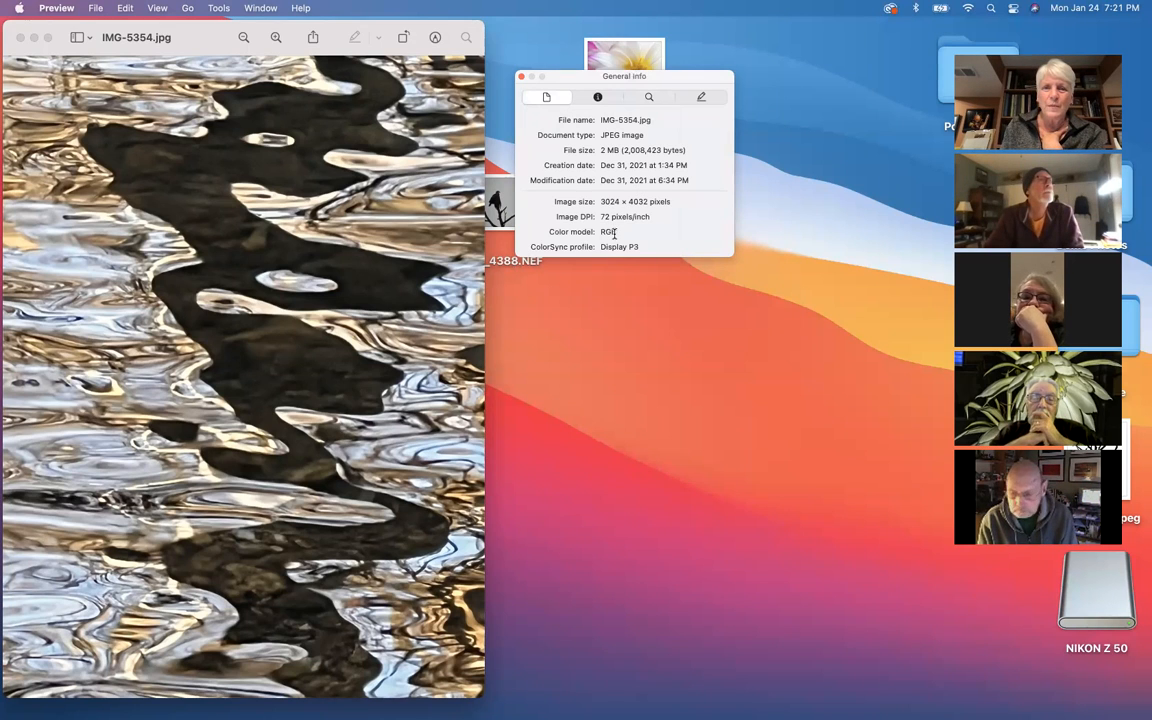
Step: Close the inspector and the IMG-5354.jpg image window
left_click(521, 79)
left_click_drag(185, 33, 350, 63)
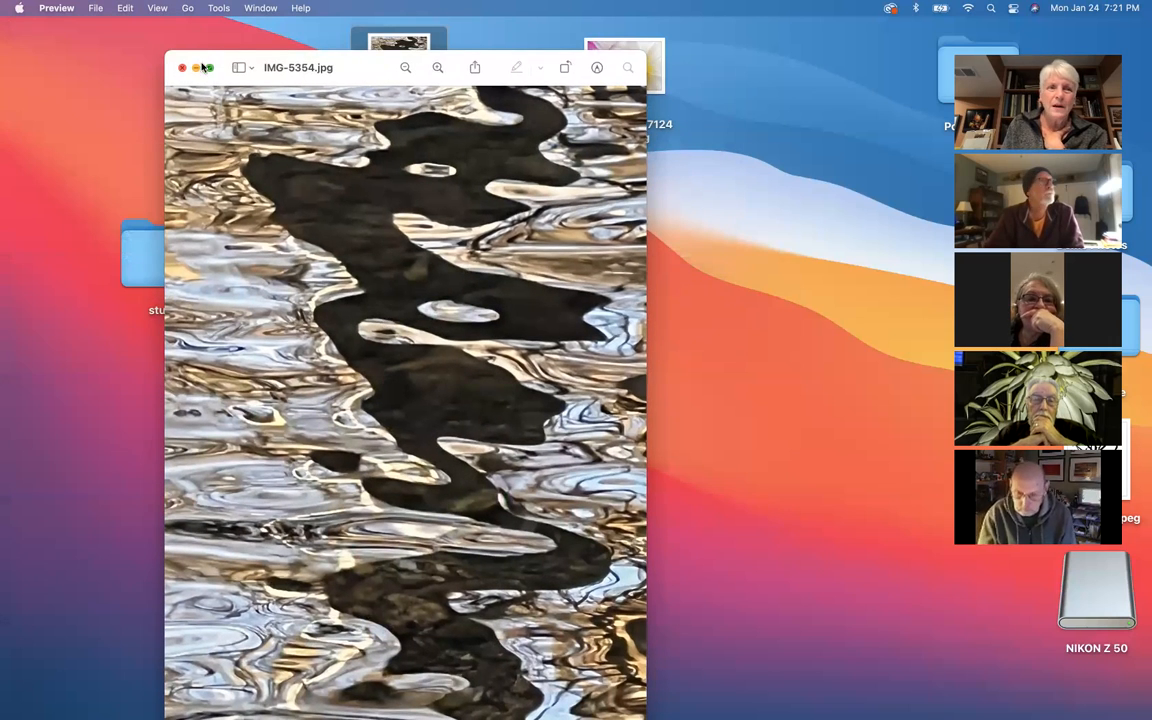
left_click(182, 67)
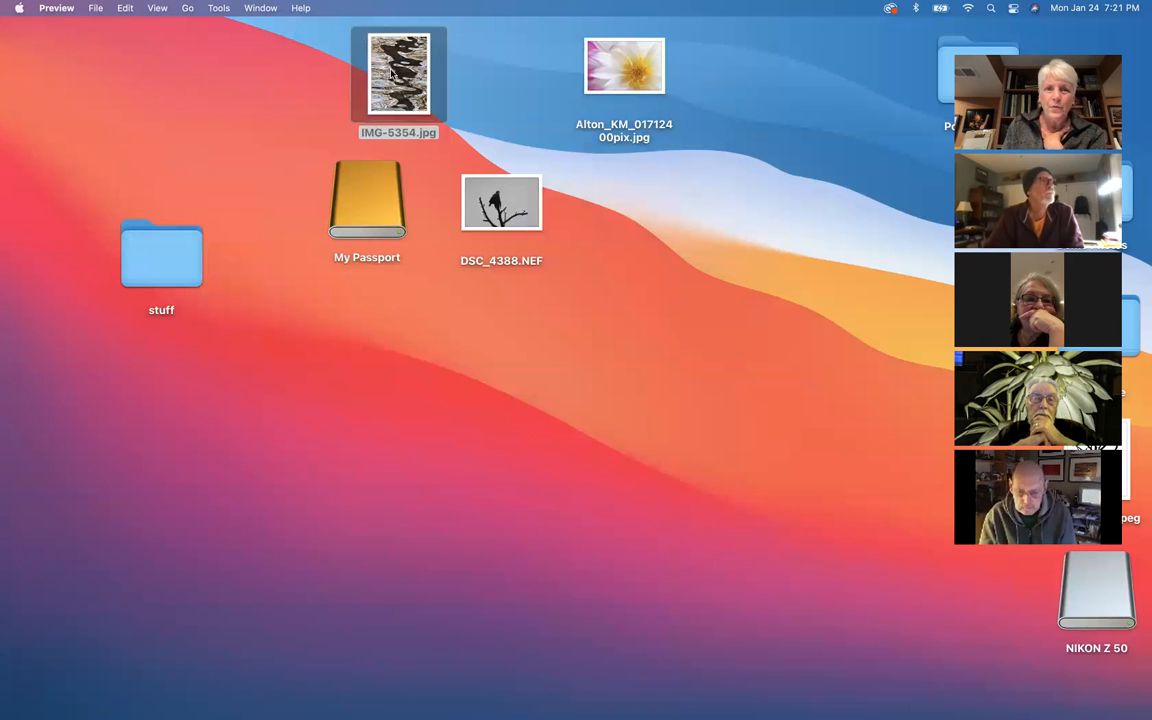
Step: Open IMG-5354.jpg from the desktop in Adobe Photoshop 2022 and bring up its File Info
right_click(392, 73)
mouse_move(421, 99)
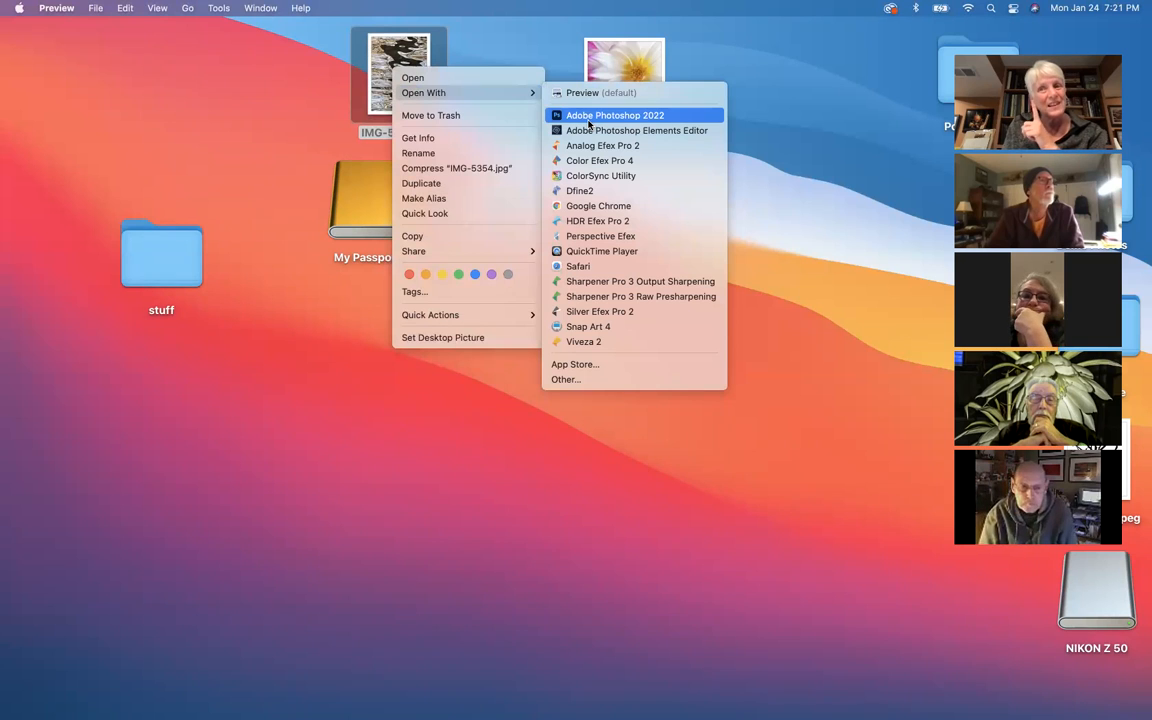
left_click(592, 118)
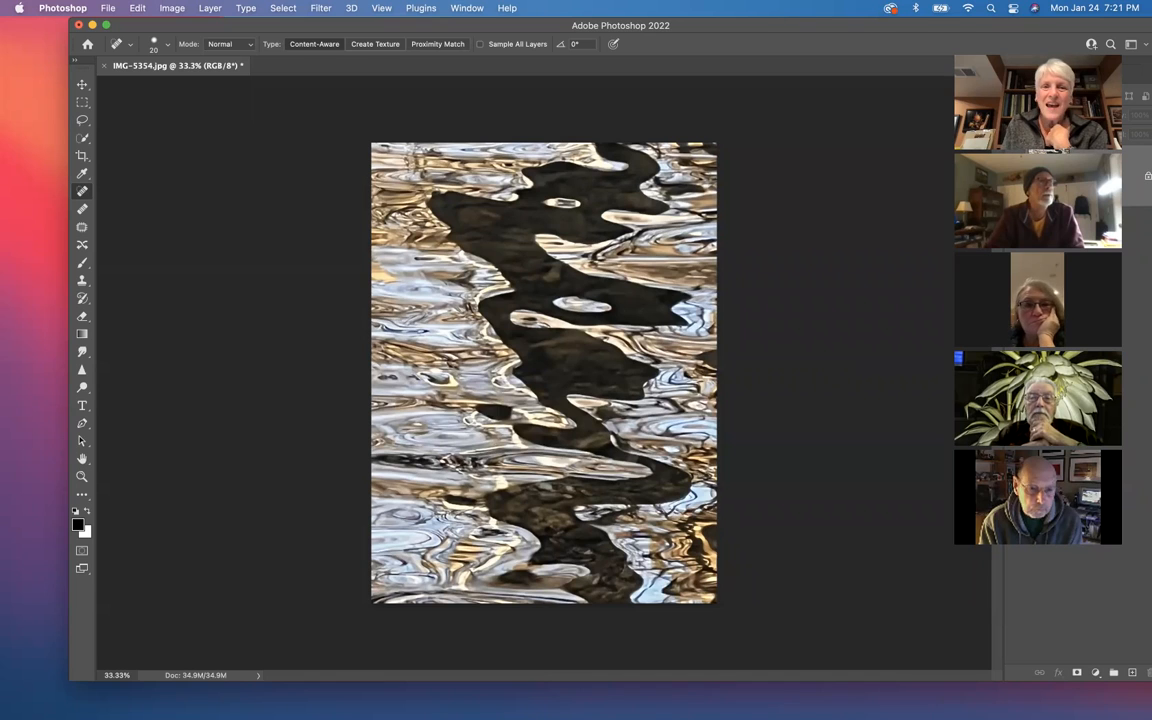
left_click(108, 9)
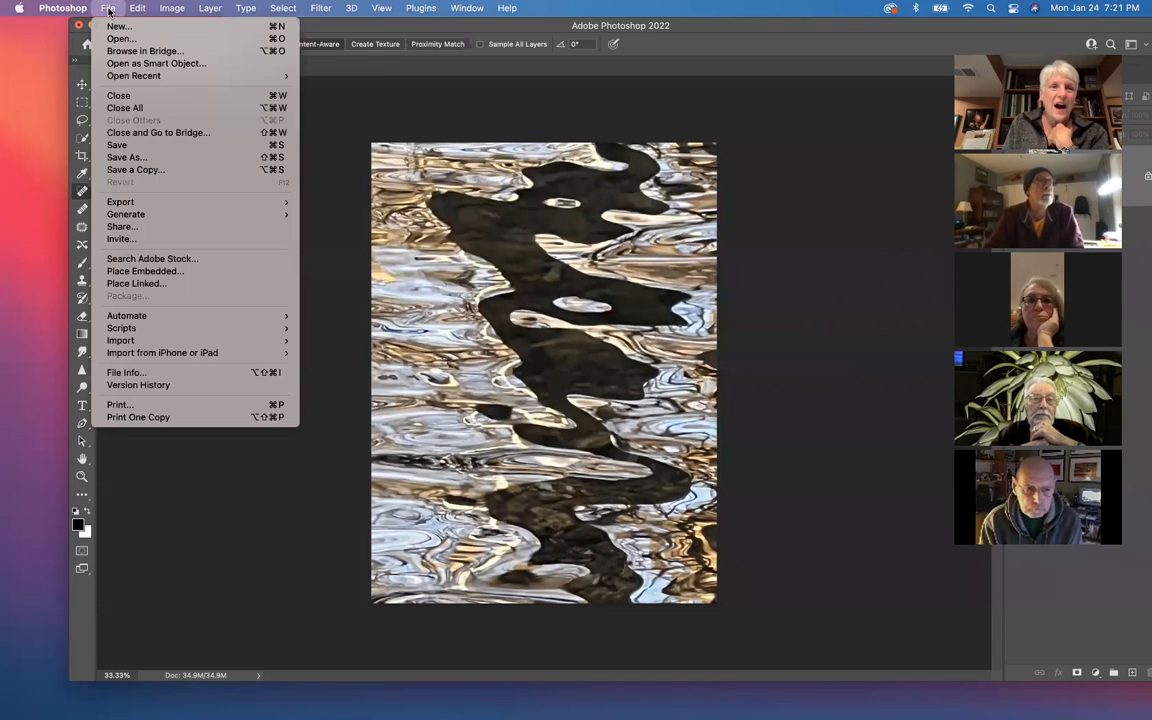
left_click(126, 373)
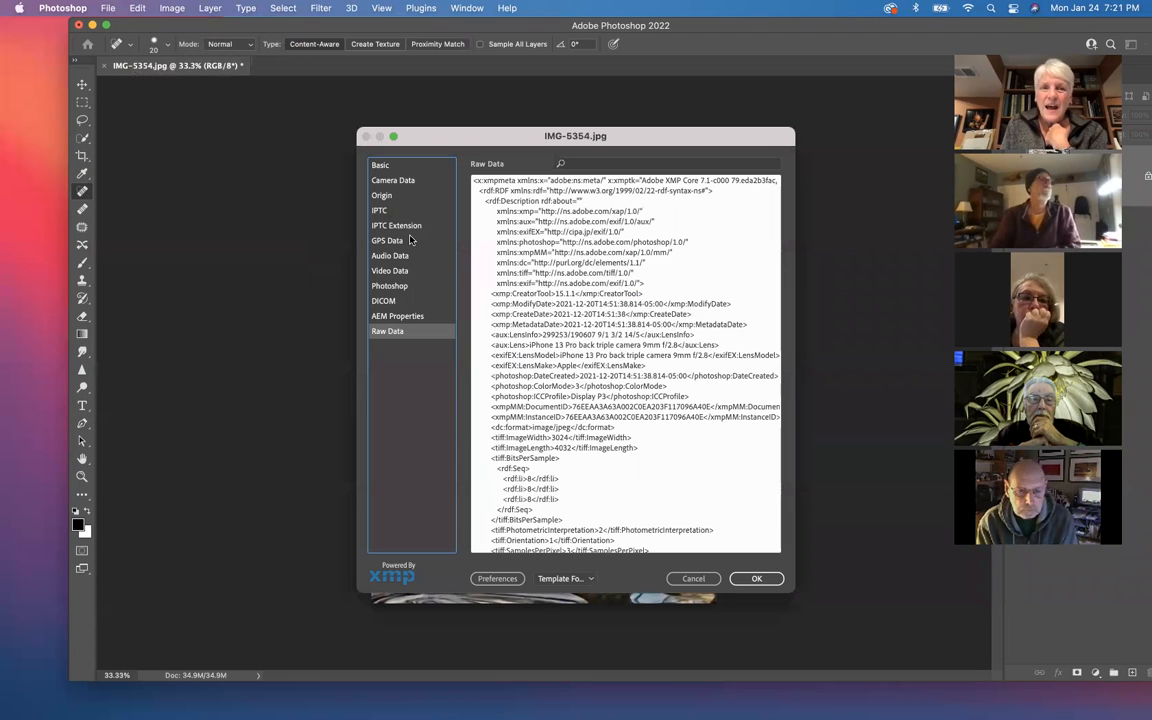
Step: Review the Basic, Camera Data and Origin metadata of IMG-5354.jpg, with the dialog moved clear of the webcam views
left_click(382, 165)
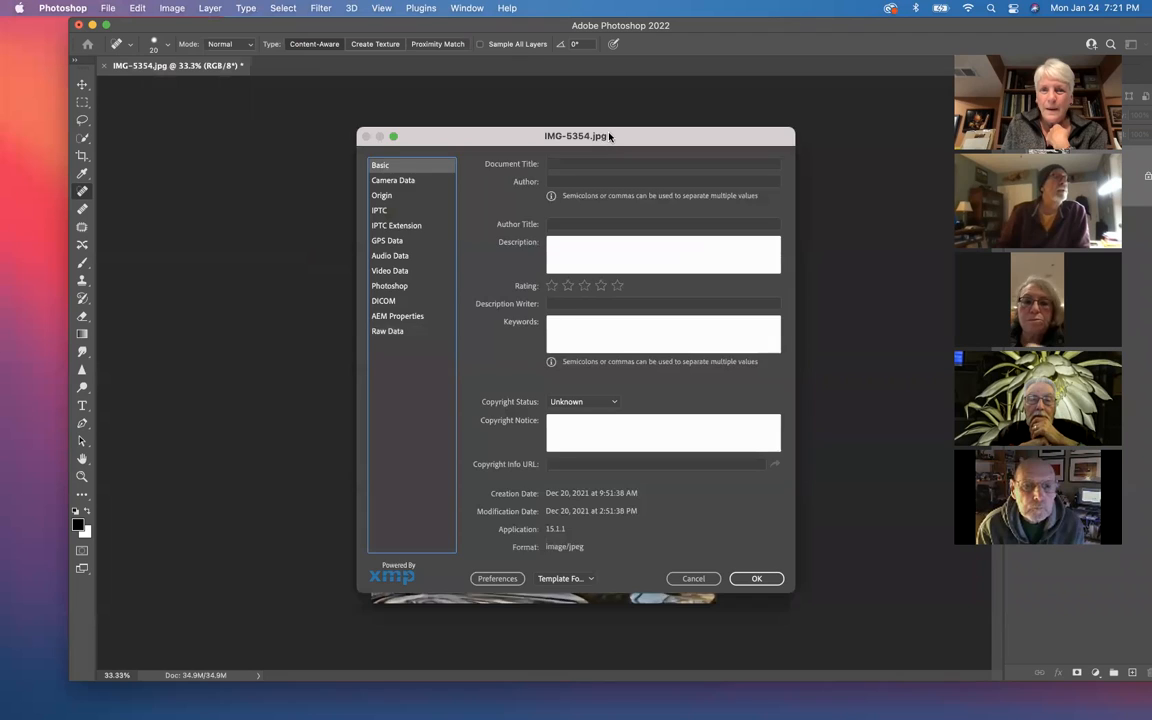
left_click_drag(586, 140, 440, 101)
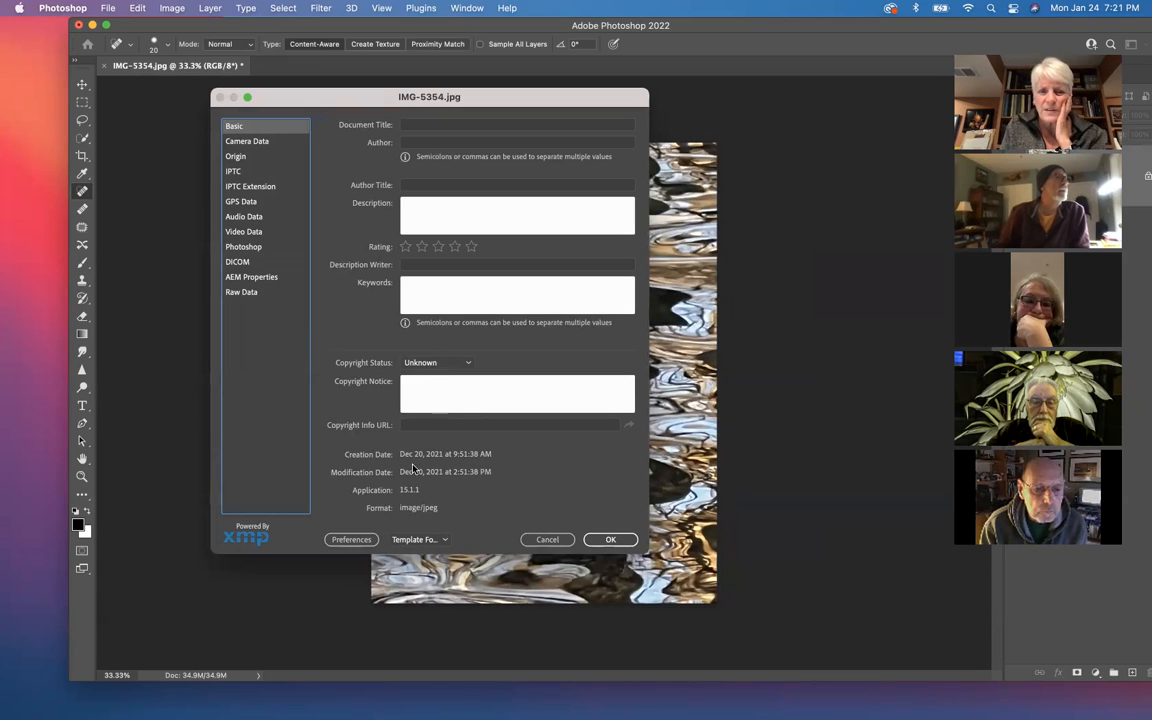
left_click(258, 143)
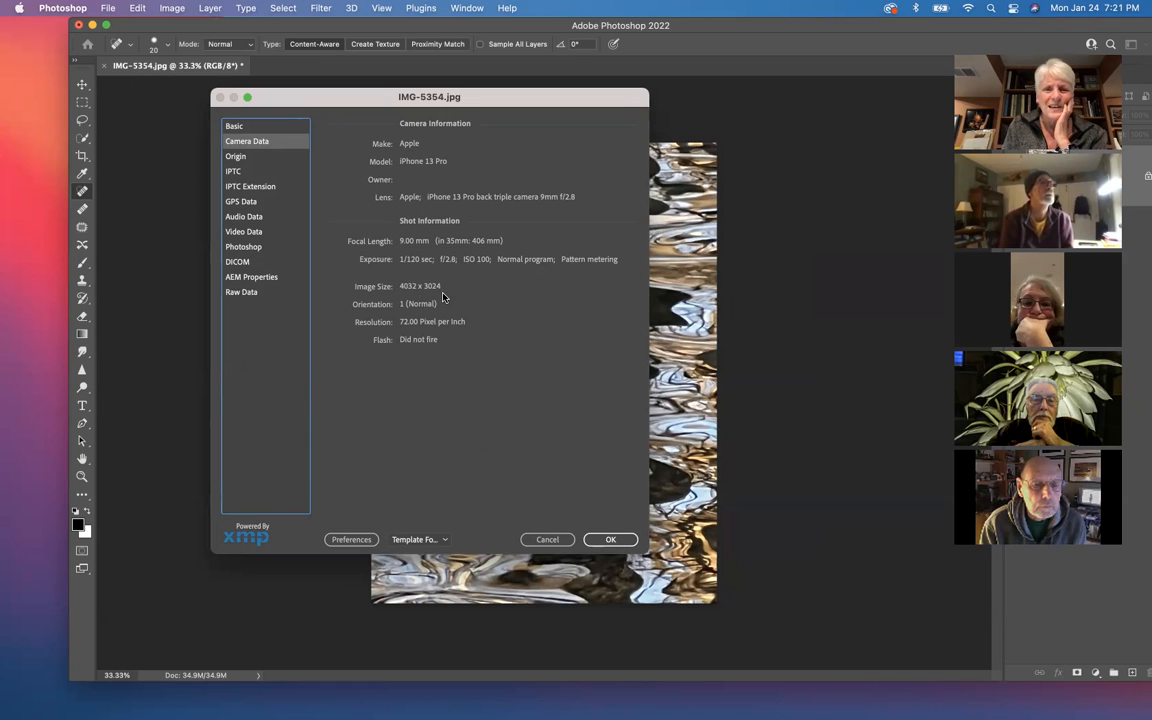
left_click(232, 157)
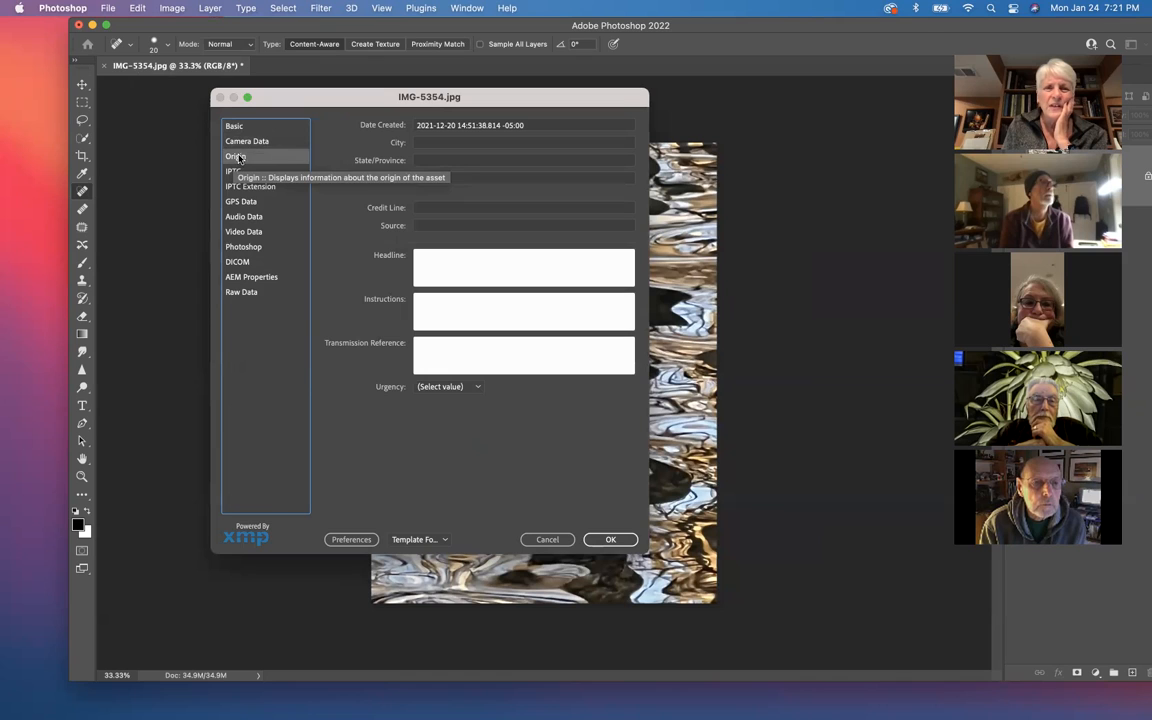
Step: Examine the IPTC fields for contact, image, content and status details
left_click(237, 173)
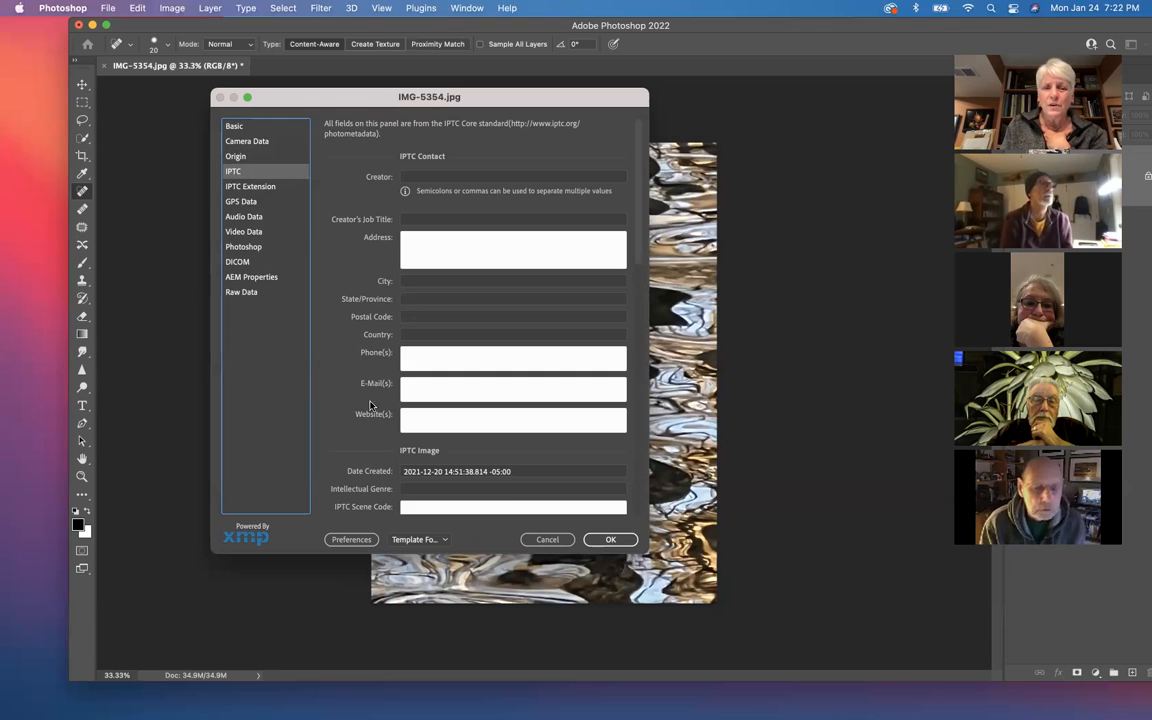
scroll(360, 404, "down", 8)
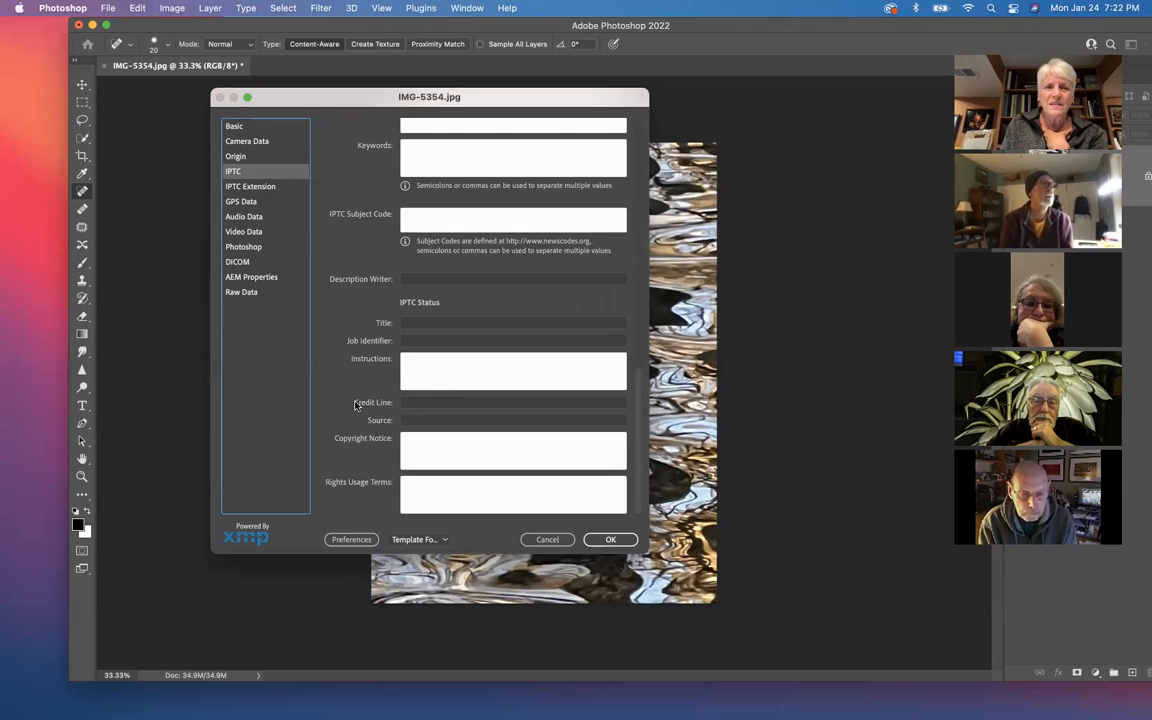
scroll(355, 404, "up", 5)
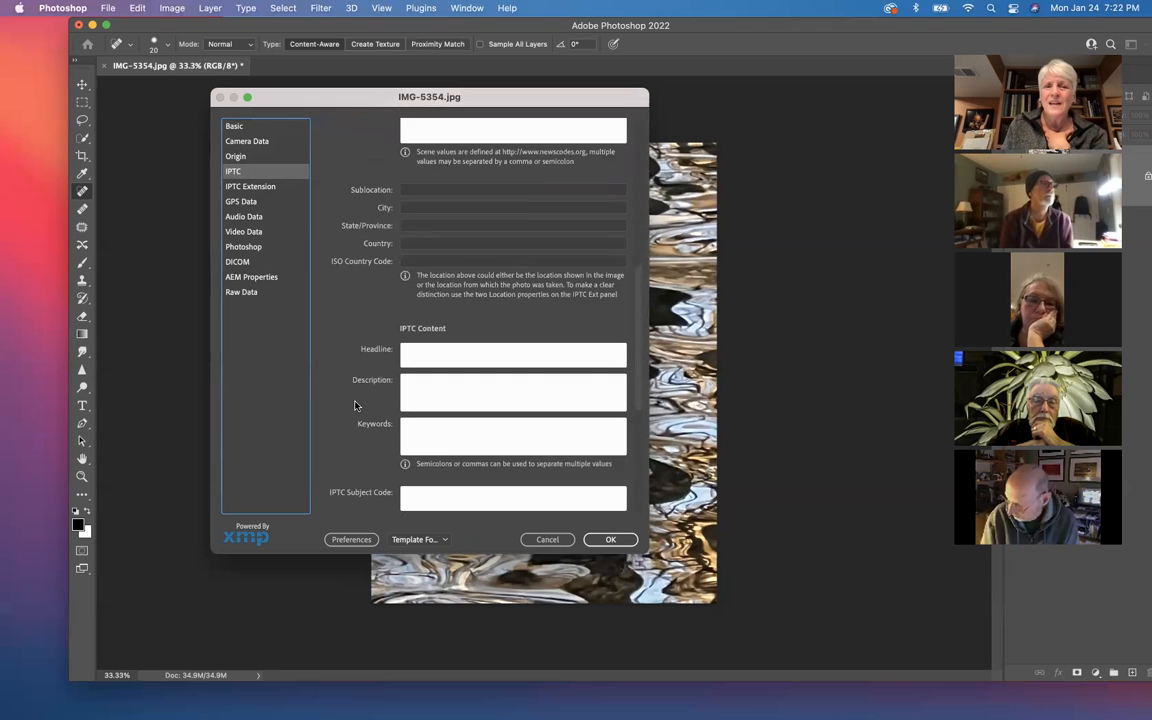
scroll(355, 404, "down", 2)
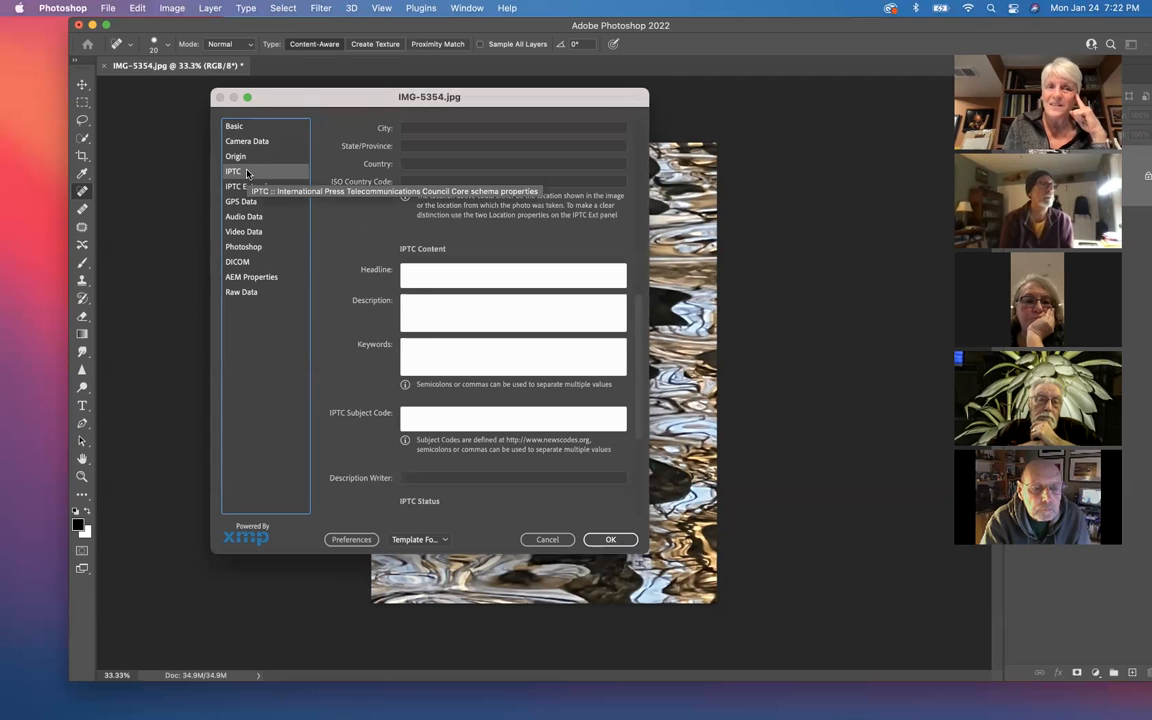
Step: View the photo's GPS Data, followed by the Audio Data, Video Data, Photoshop, DICOM and AEM Properties sections
left_click(241, 203)
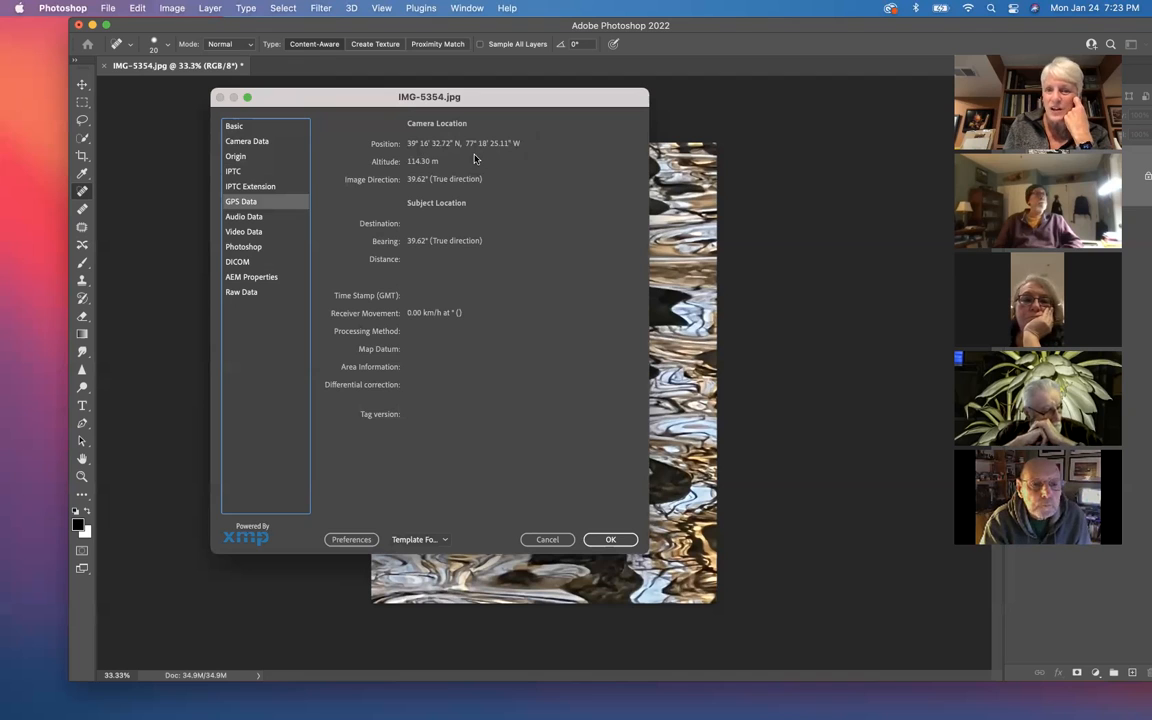
left_click(239, 219)
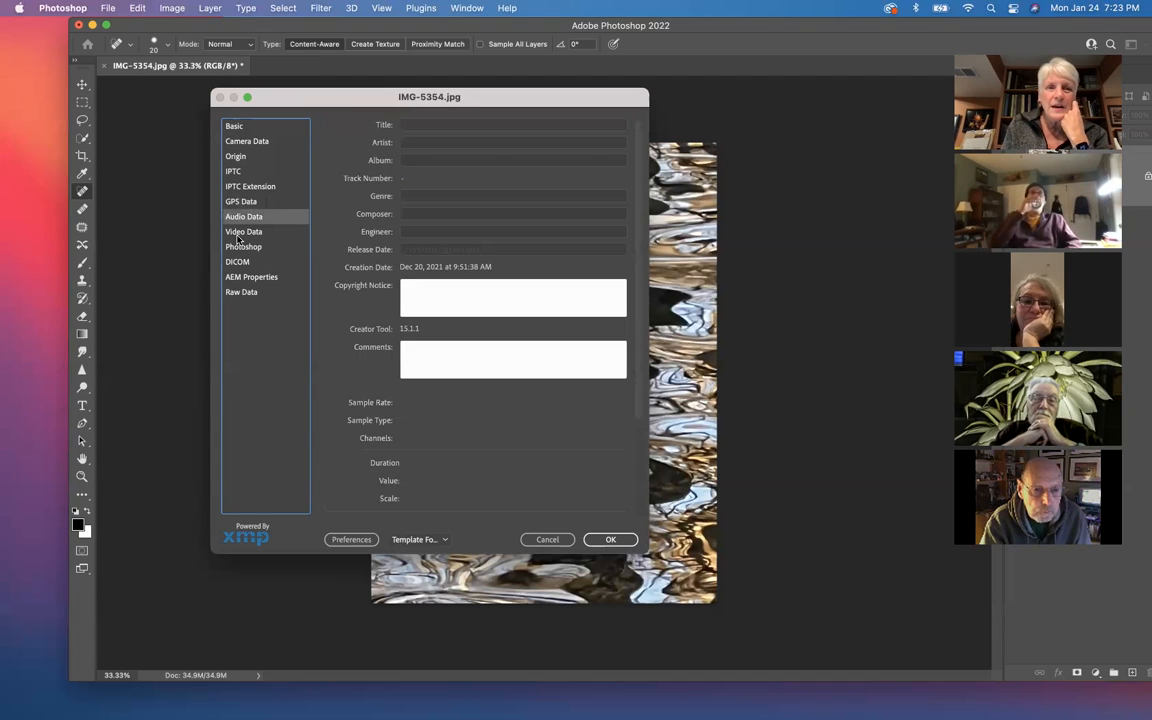
left_click(240, 234)
left_click(241, 248)
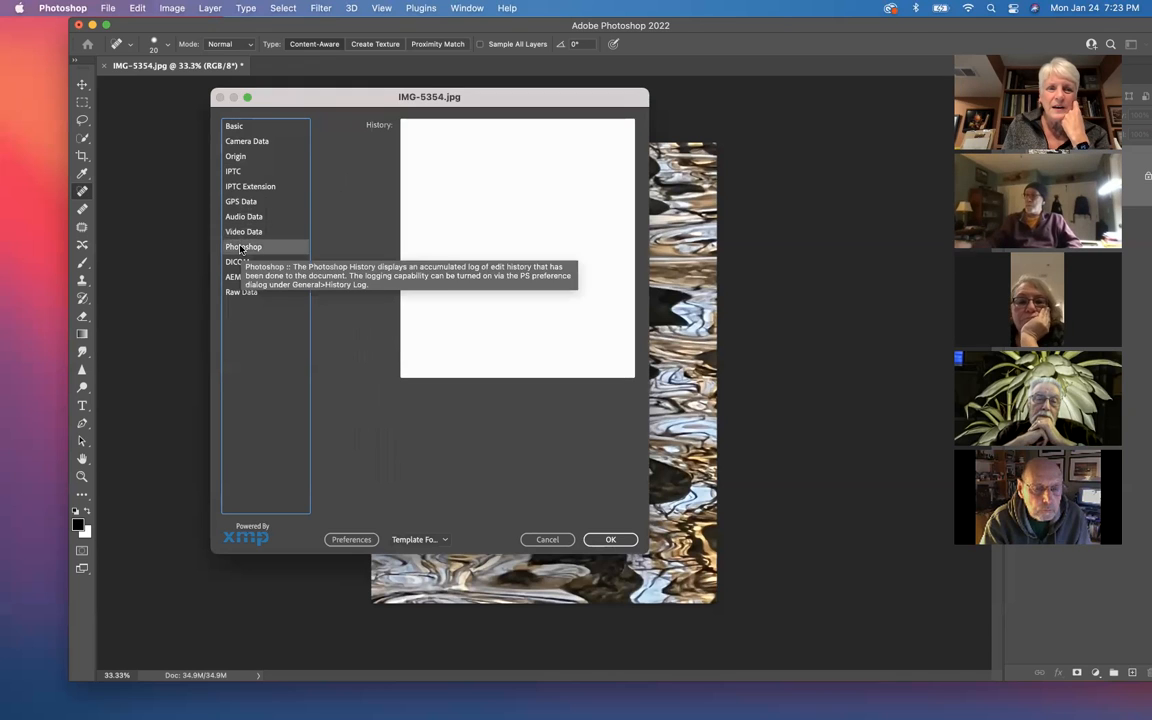
left_click(236, 263)
left_click(260, 279)
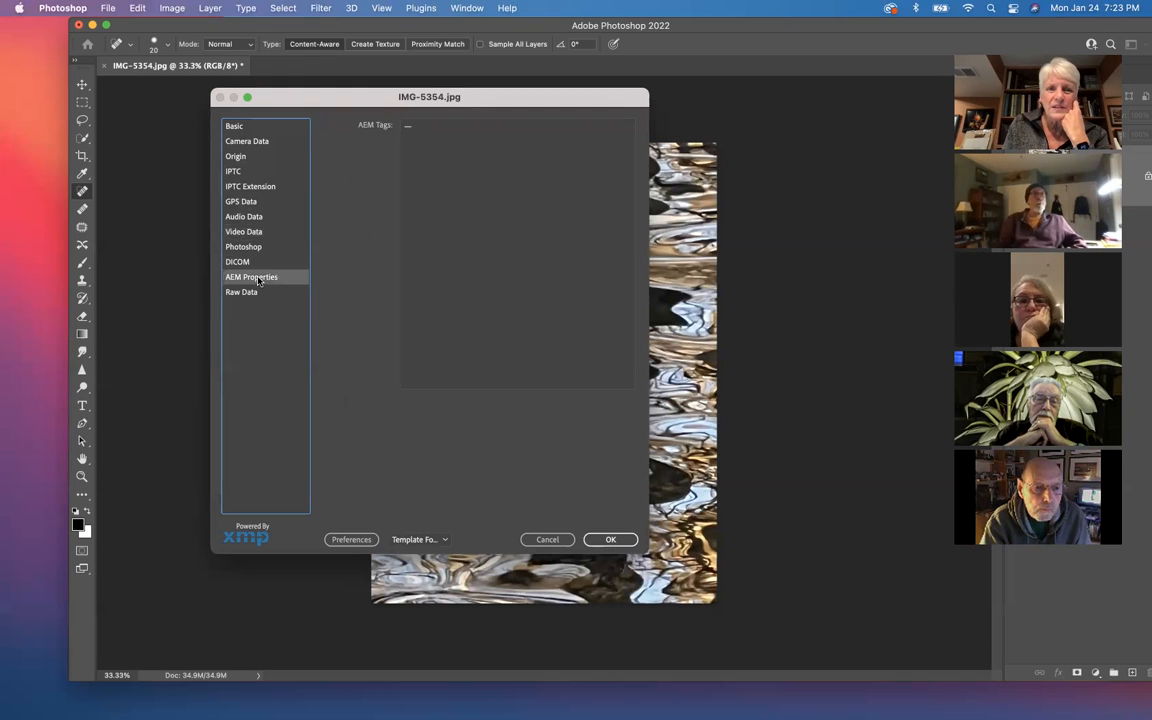
Step: Examine the Raw Data listing of the photo's XMP metadata, down to the lens and GPS entries
left_click(246, 293)
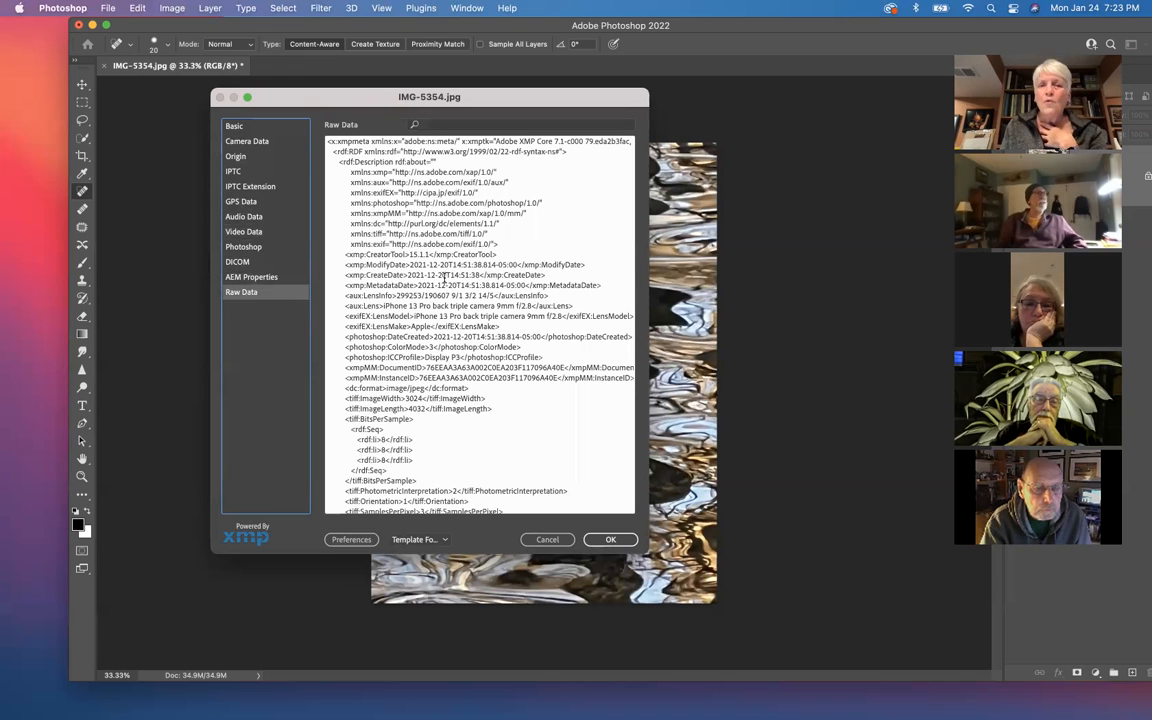
scroll(444, 279, "down", 5)
scroll(444, 279, "down", 1)
scroll(444, 279, "up", 5)
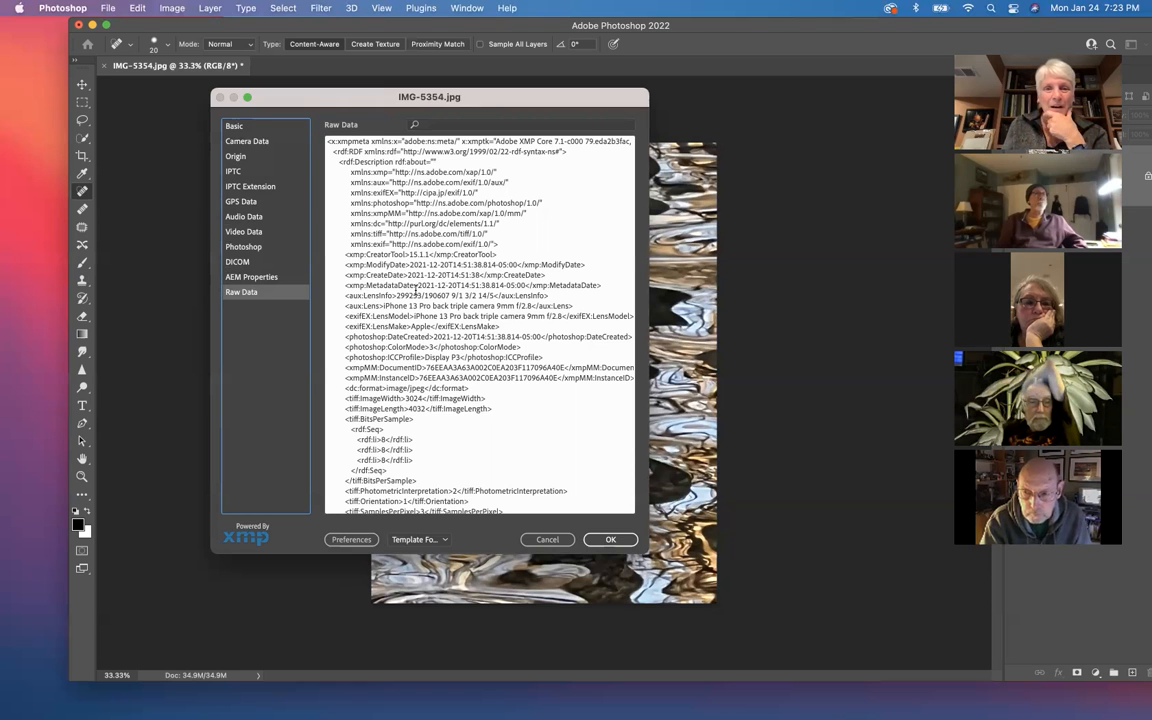
scroll(412, 279, "down", 3)
scroll(412, 280, "down", 10)
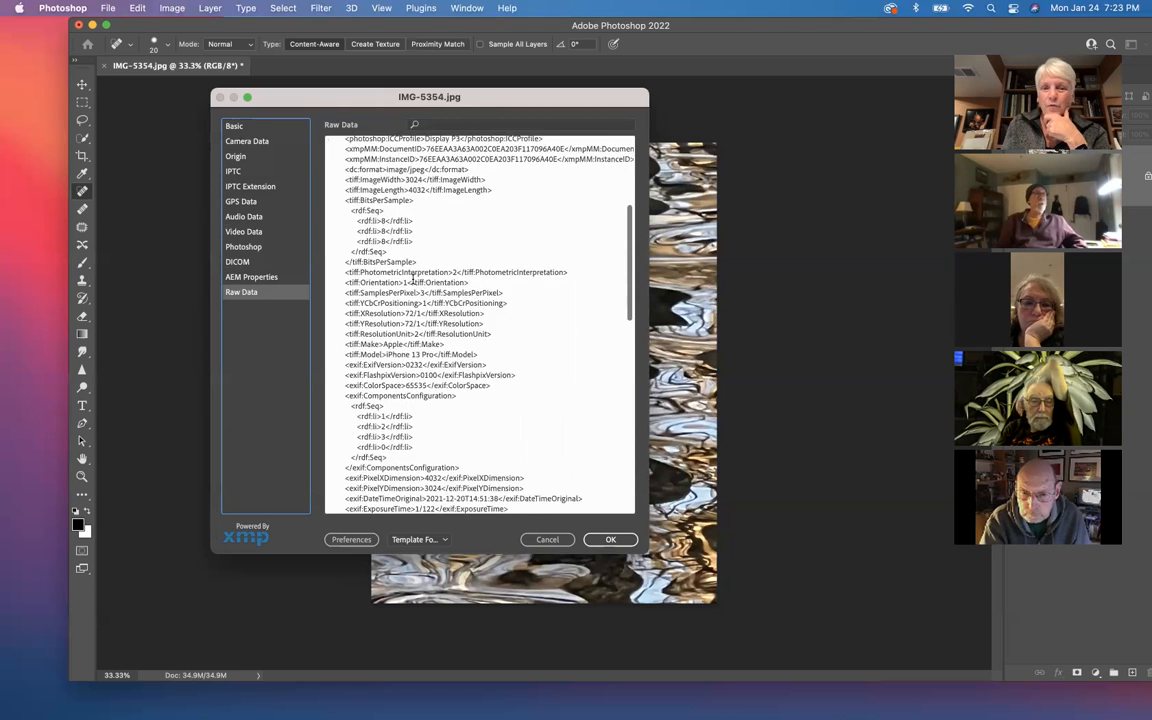
scroll(412, 280, "down", 8)
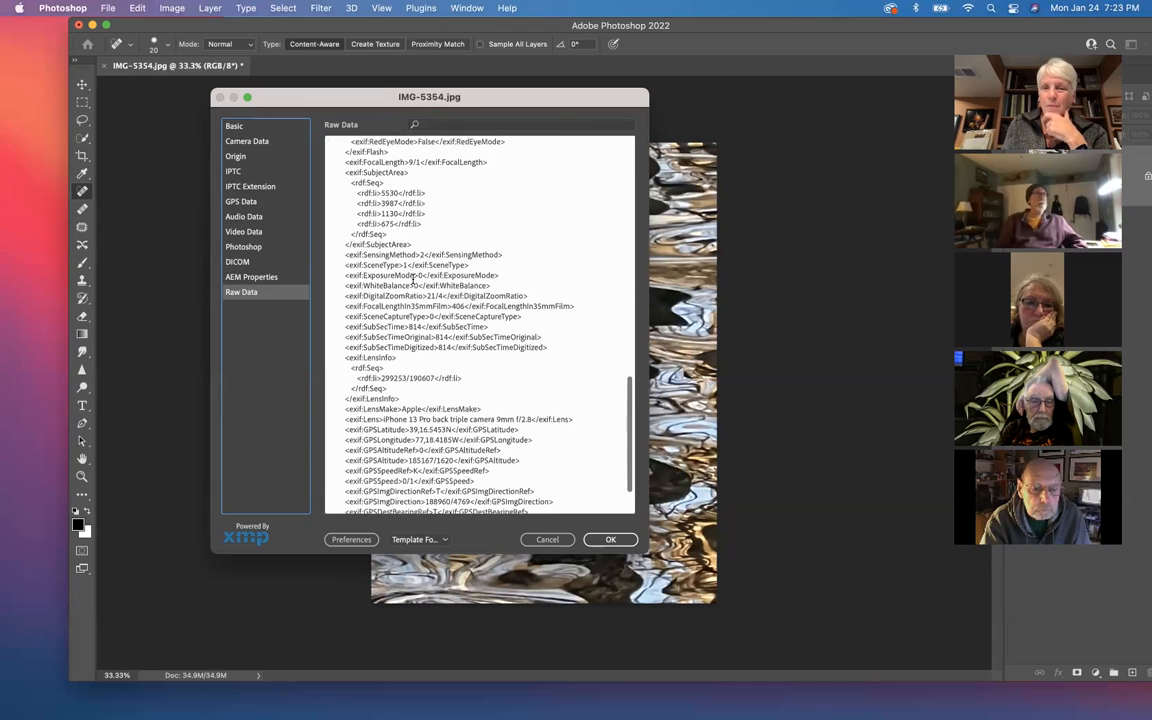
Step: Read back through the Raw Data listing from the exif entries up to its opening namespace lines
scroll(412, 279, "up", 9)
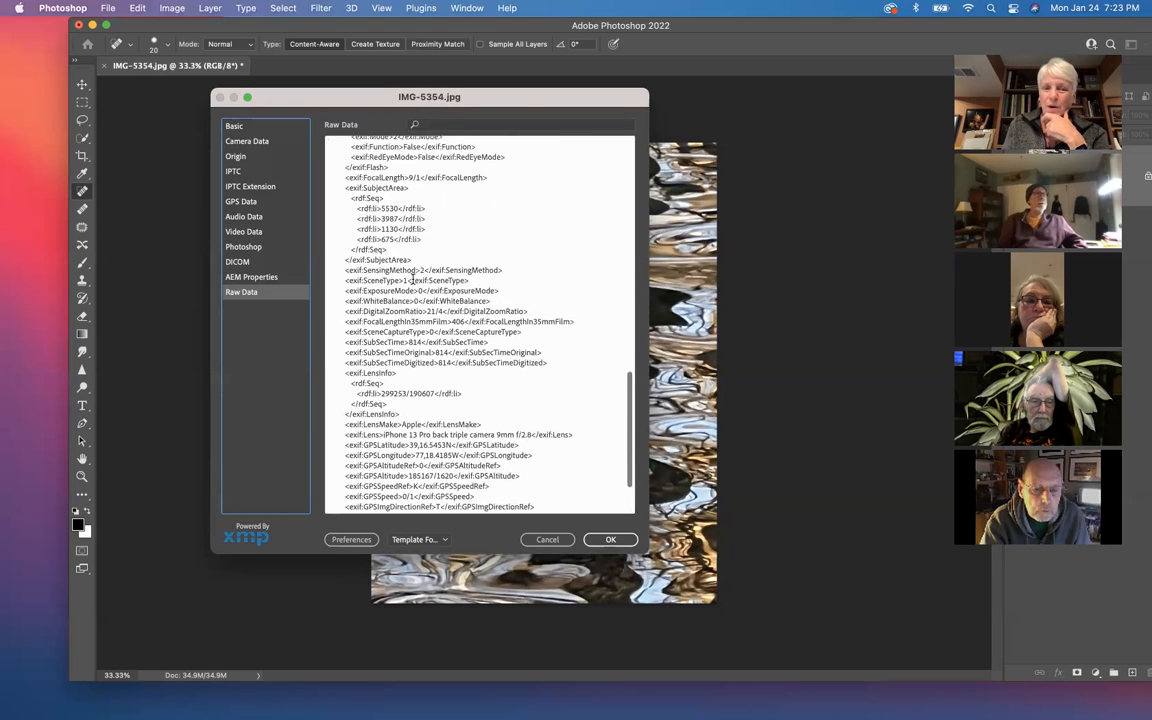
scroll(412, 280, "up", 10)
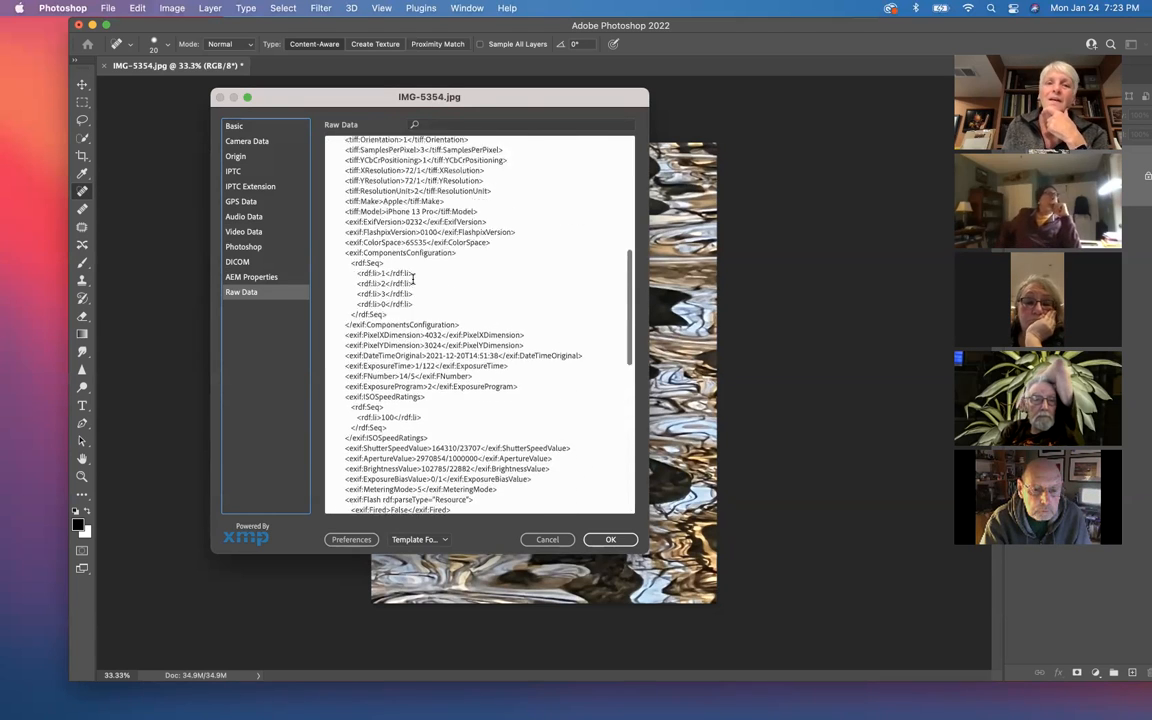
scroll(412, 280, "up", 6)
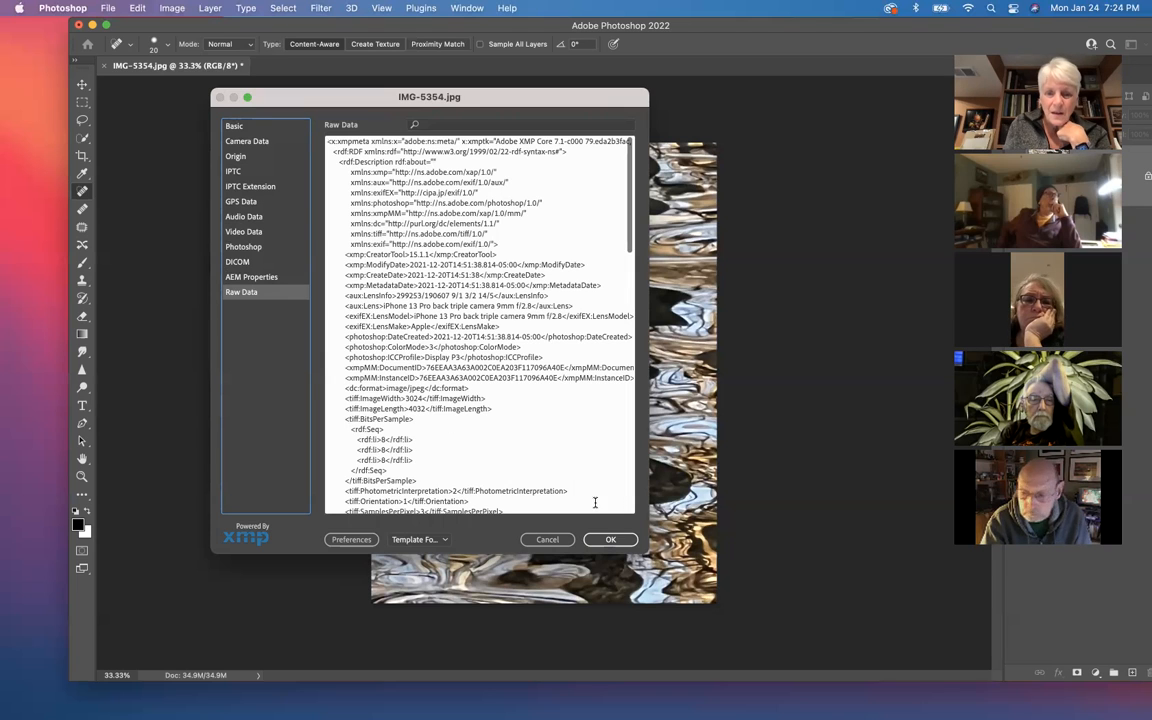
Step: Cancel the File Info dialog and close IMG-5354.jpg together with the Photoshop window
left_click(564, 542)
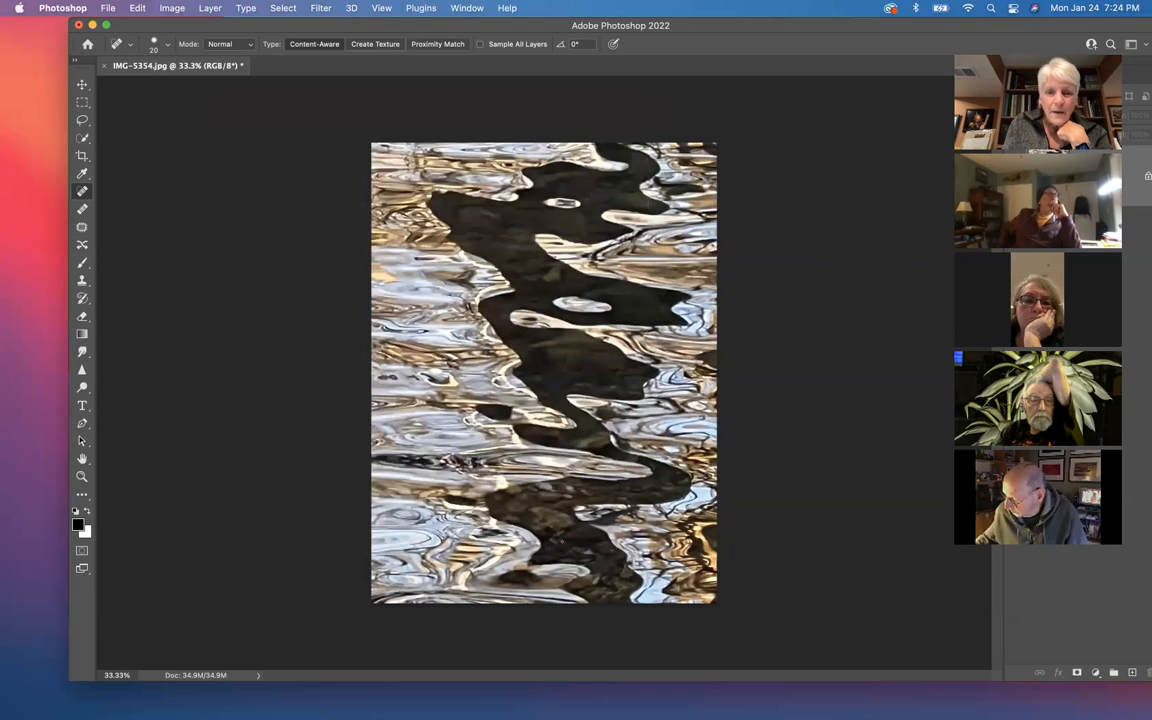
left_click(79, 27)
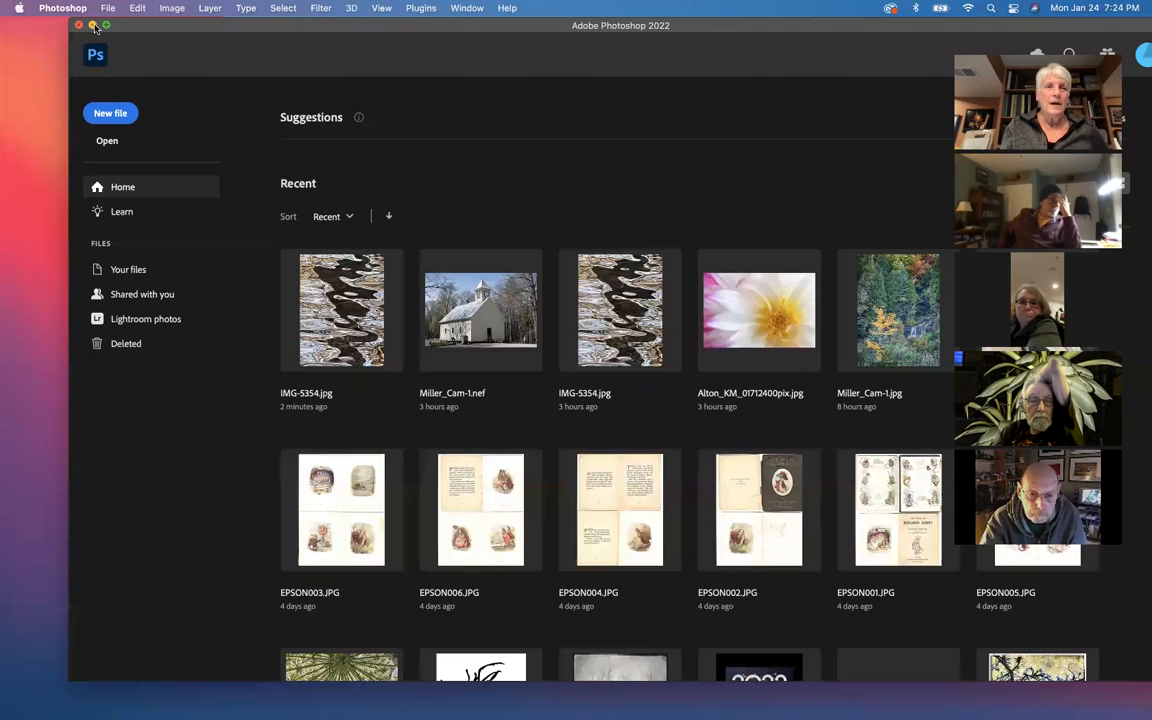
left_click(79, 25)
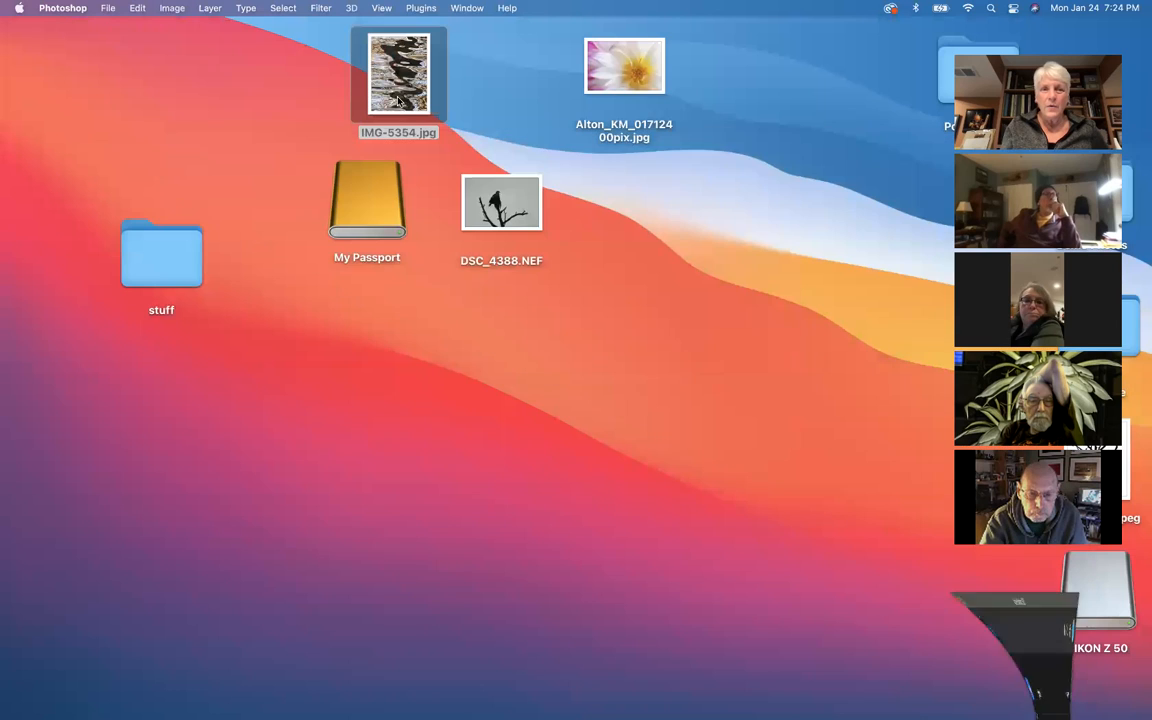
Step: View the Finder's Get Info details for the white flower JPEG on the desktop, and close the info window
left_click(633, 75)
right_click(634, 73)
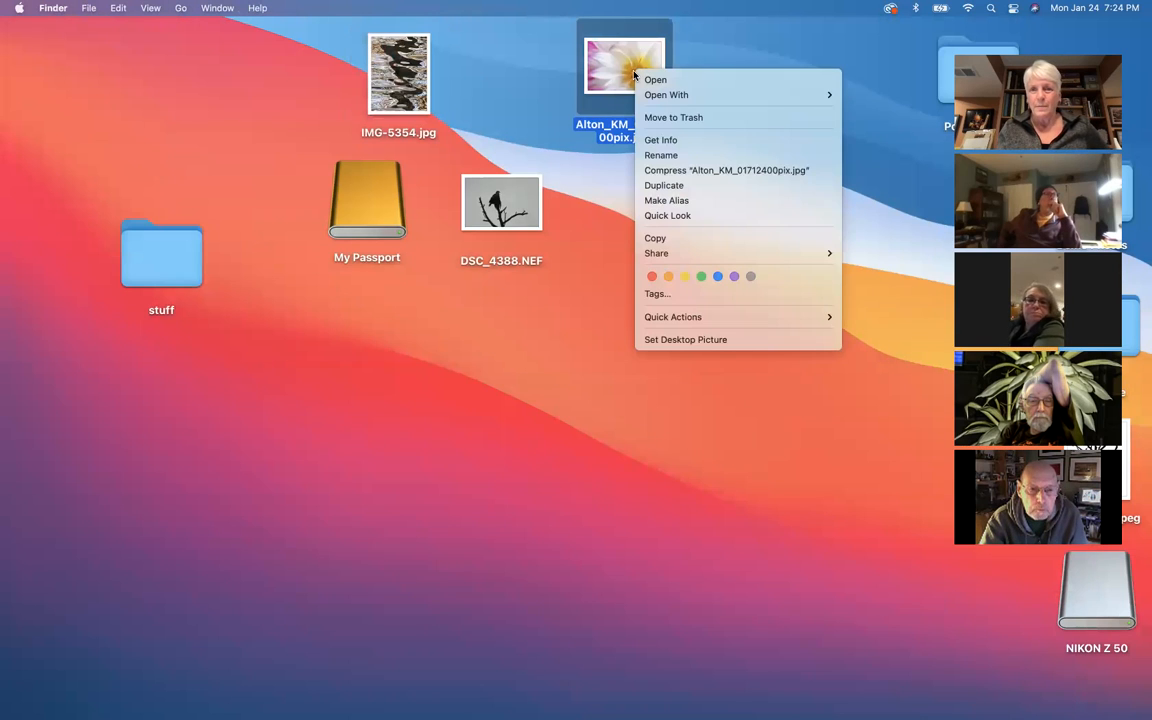
left_click(664, 141)
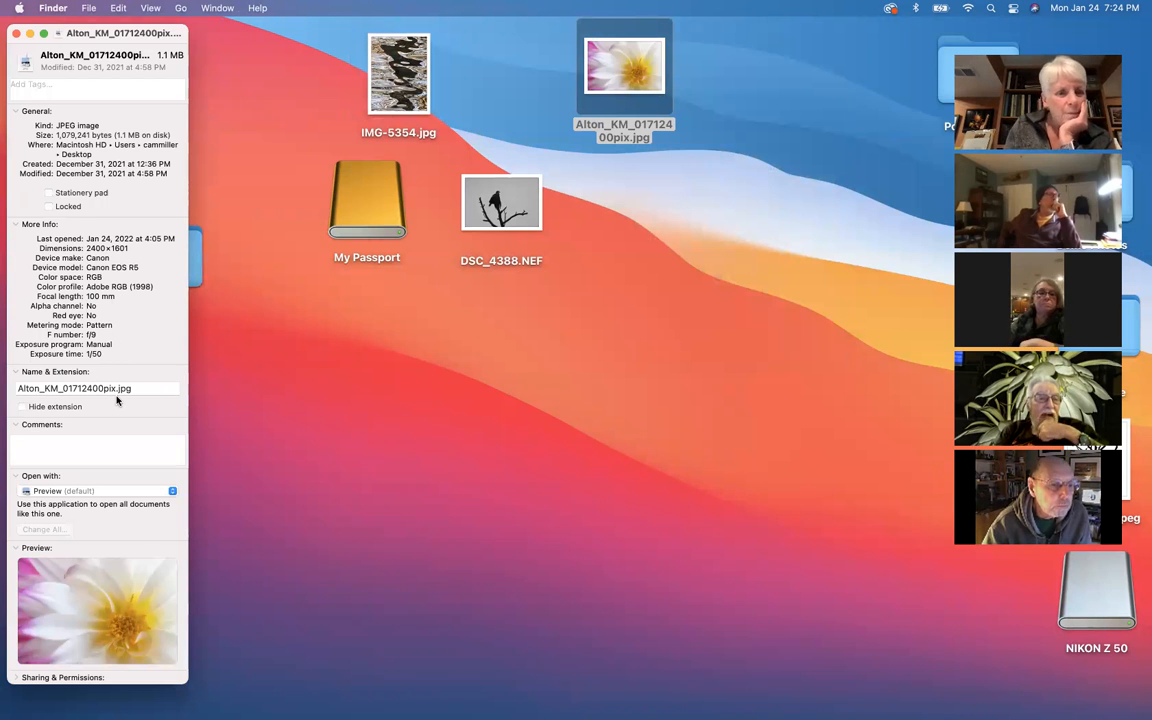
left_click(16, 34)
Step: Open the white flower JPEG from the desktop in Adobe Photoshop 2022 and bring up its File Info
right_click(627, 78)
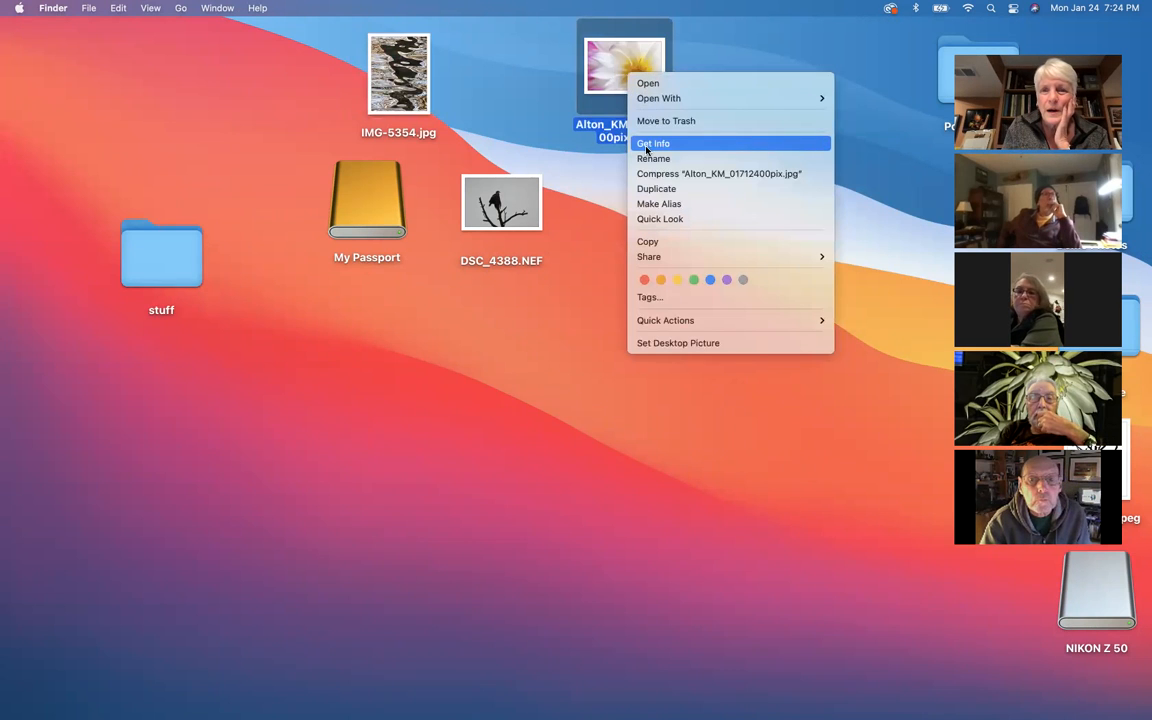
mouse_move(660, 98)
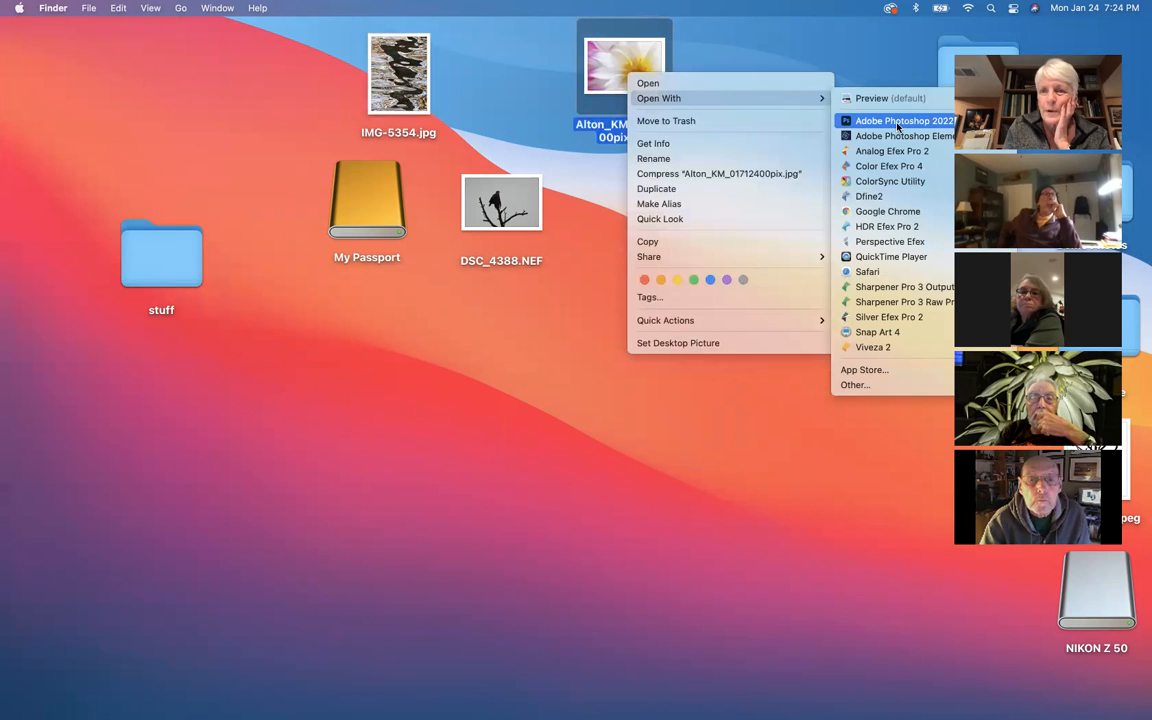
left_click(897, 123)
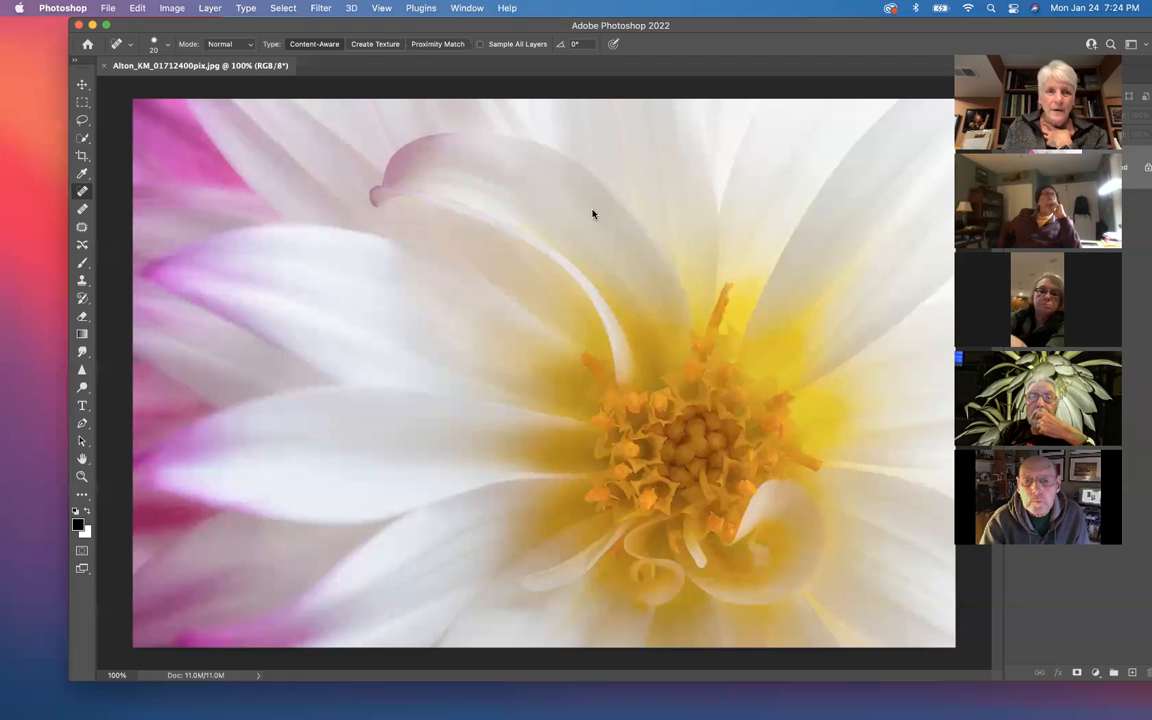
left_click(119, 8)
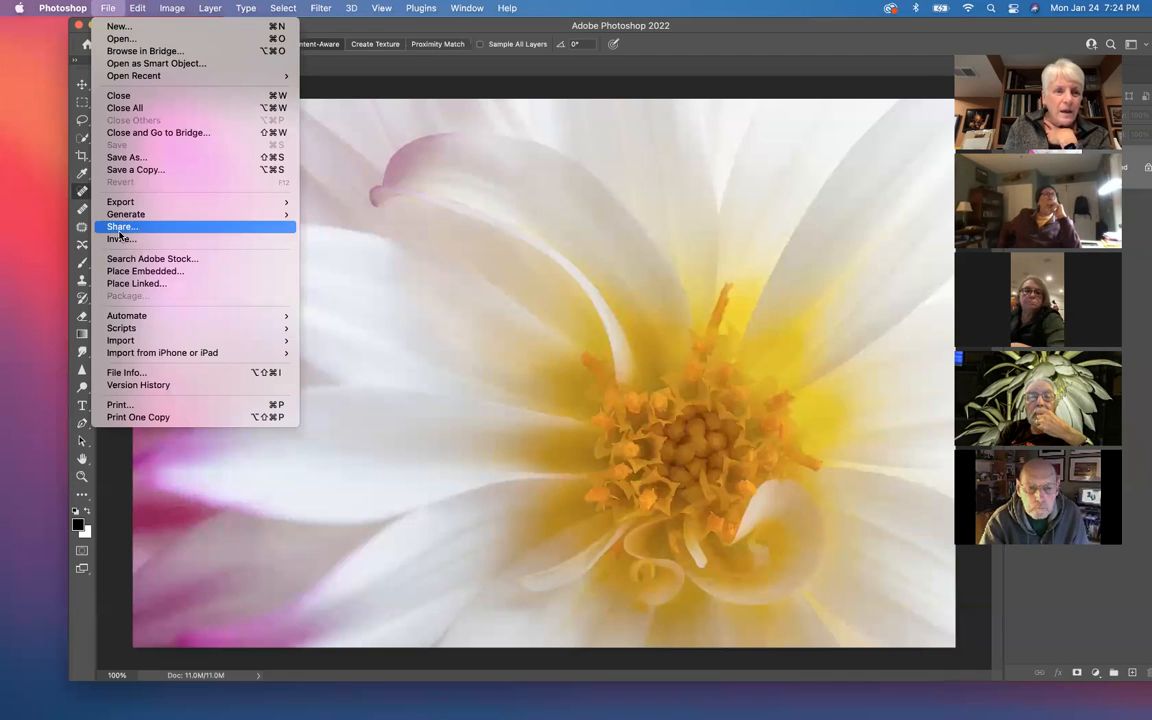
left_click(124, 372)
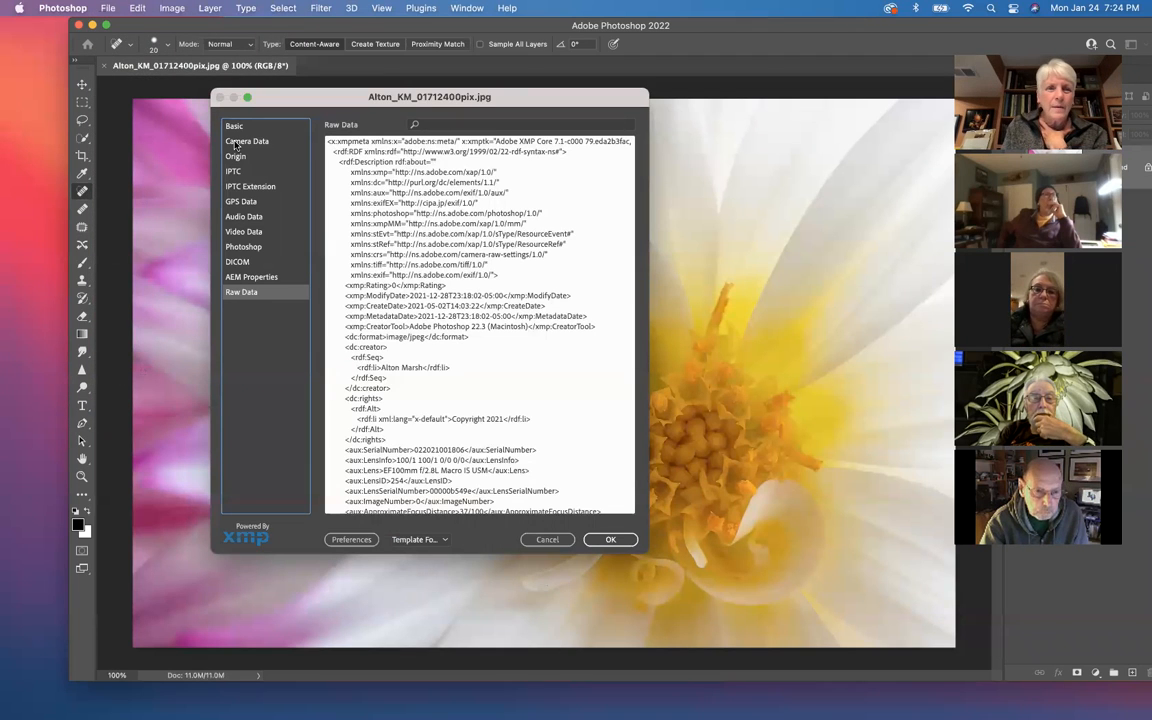
Step: Review the flower photo's Basic, Camera Data, Origin and IPTC metadata, and close File Info and the photo
left_click(234, 127)
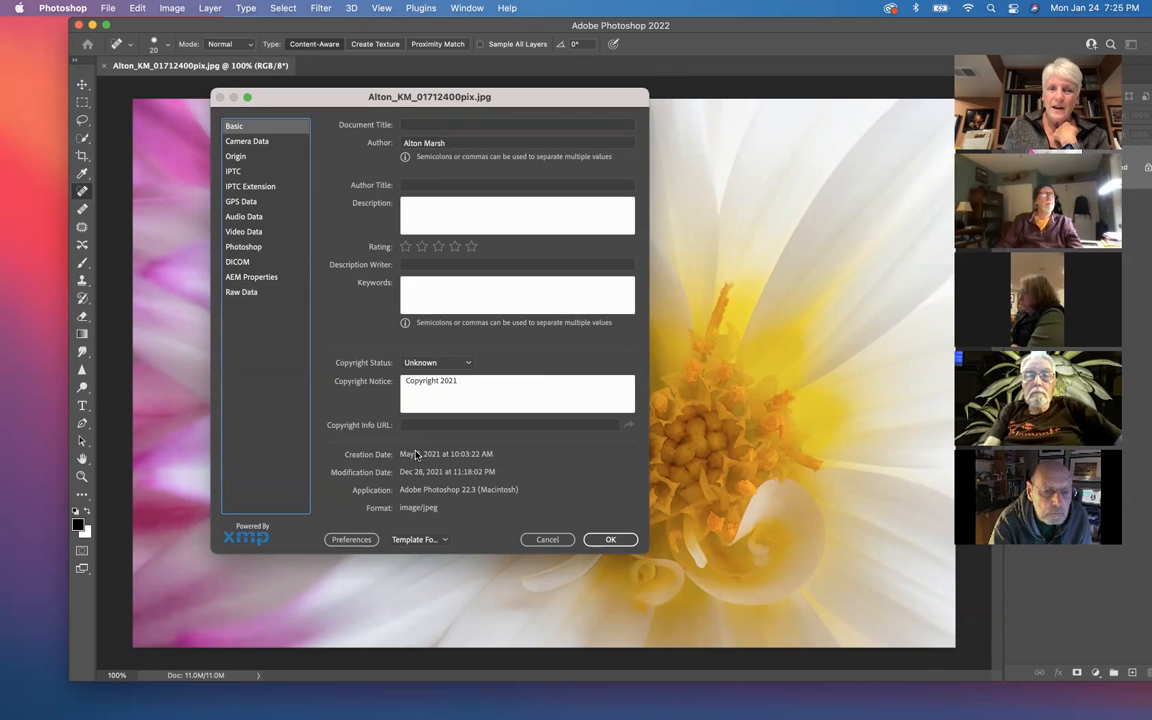
left_click(243, 142)
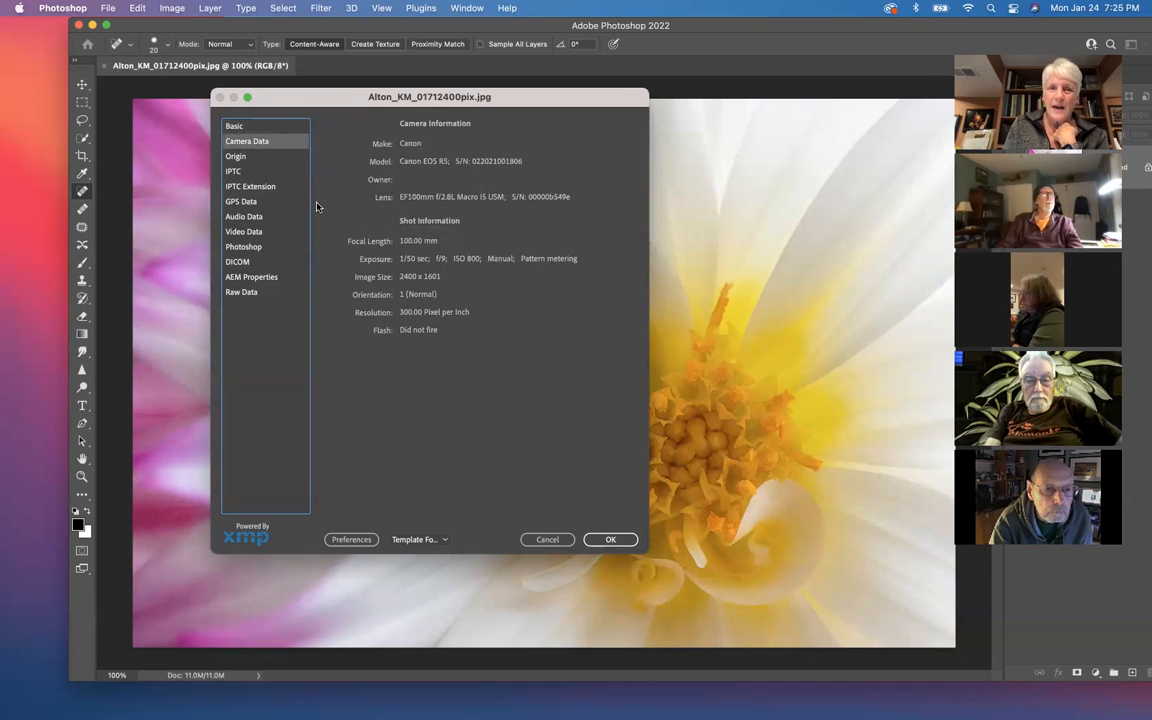
left_click(238, 157)
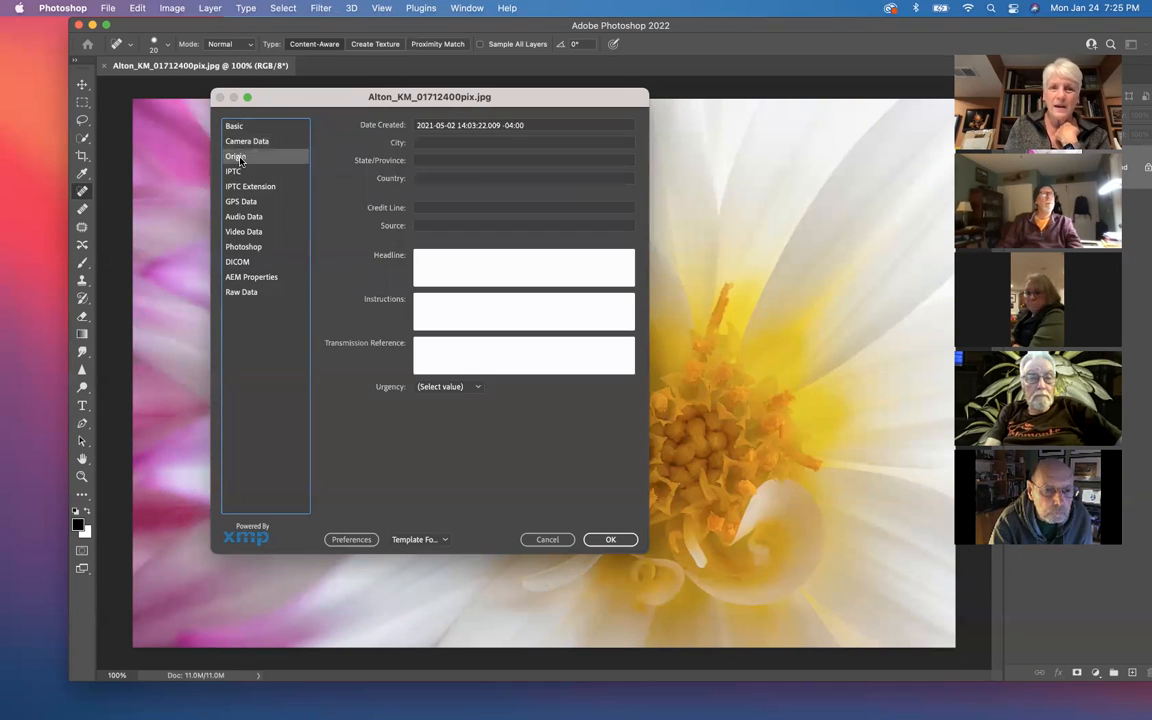
left_click(232, 172)
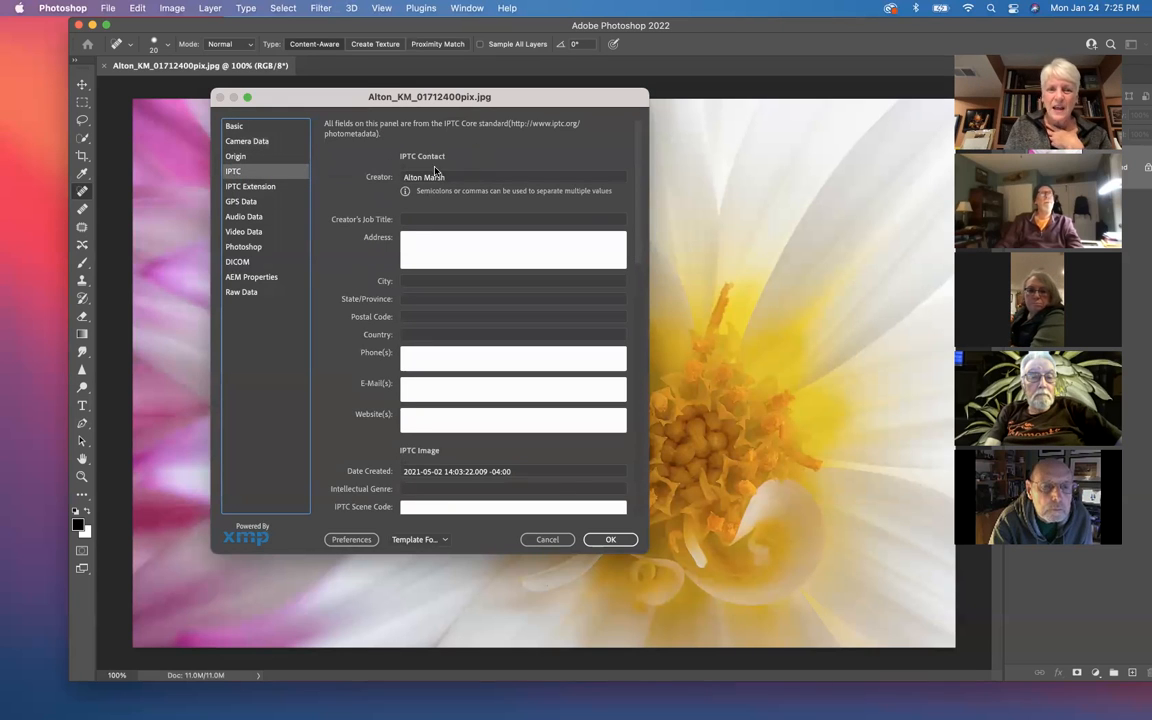
scroll(412, 172, "down", 3)
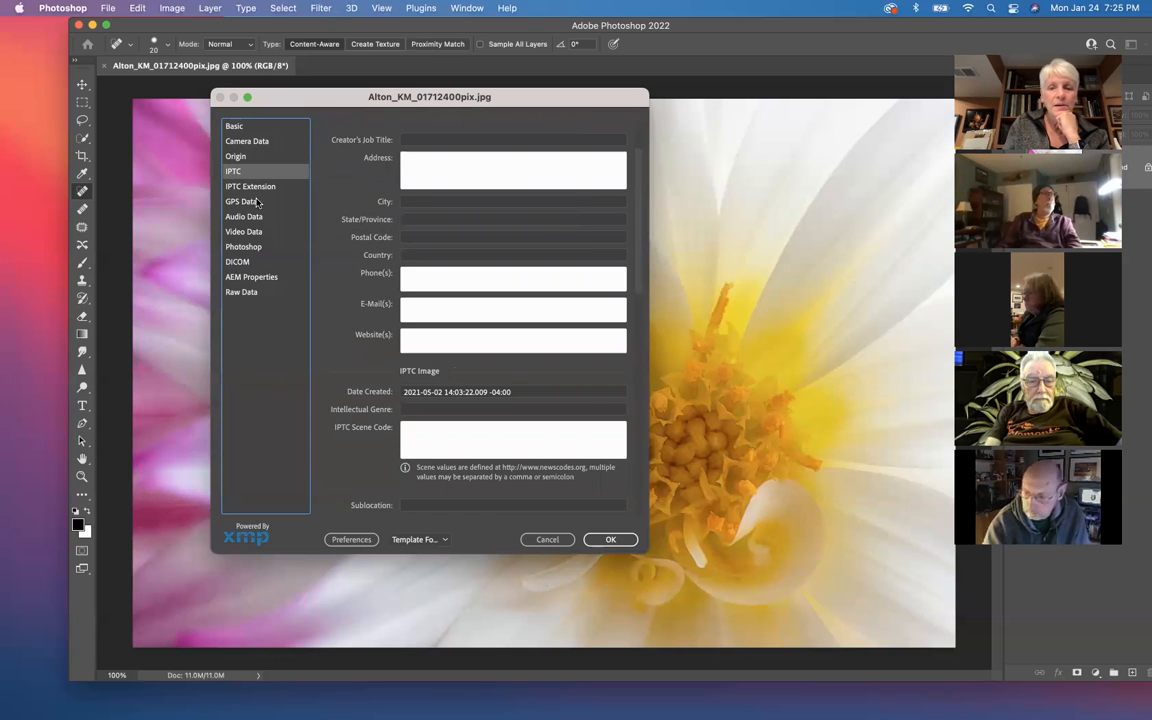
left_click(609, 540)
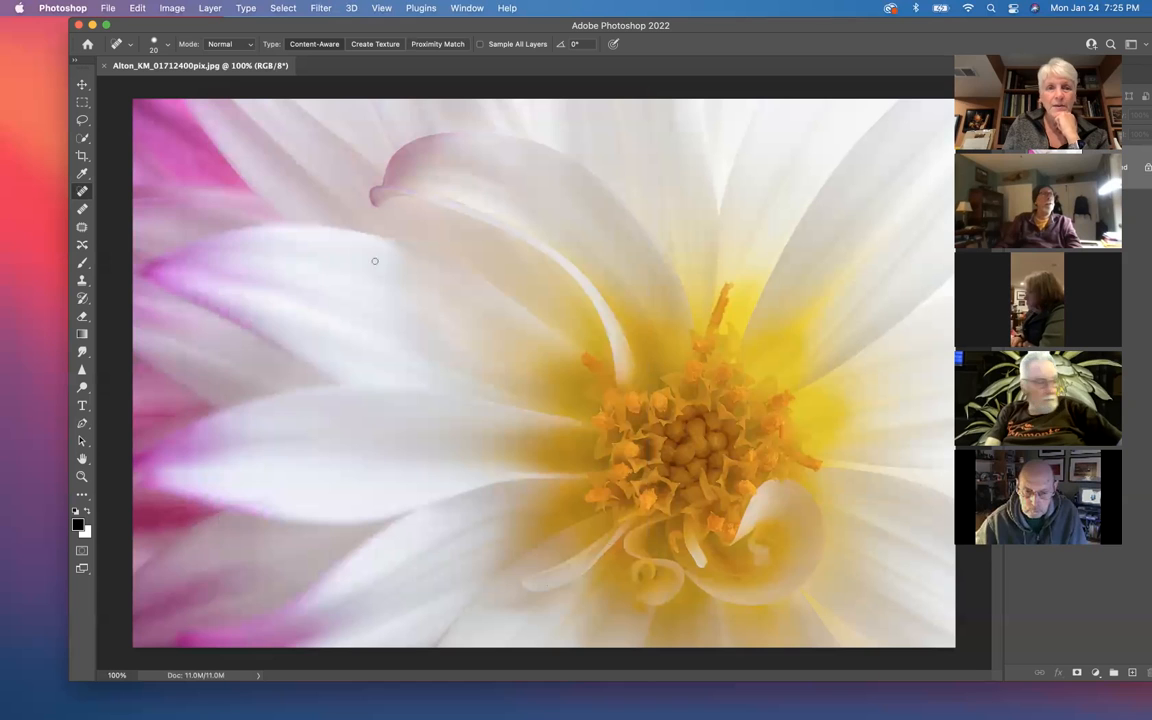
left_click(80, 26)
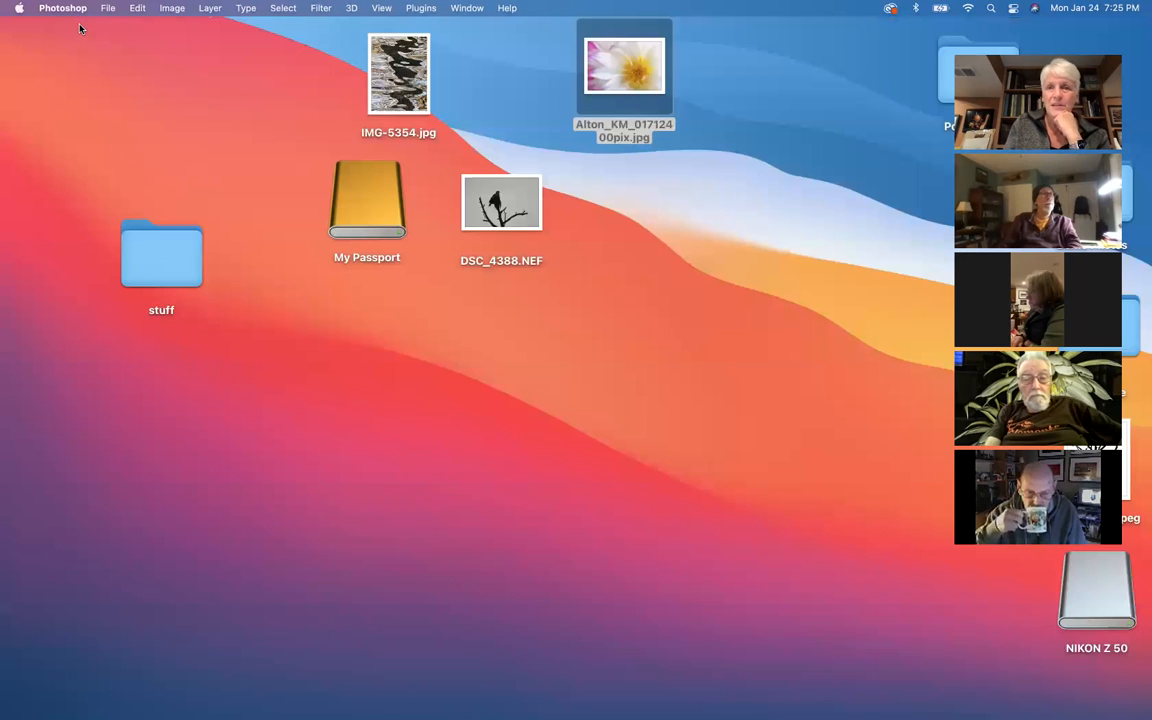
Step: Open DSC_4388.NEF from the desktop in Adobe Photoshop 2022, passing it through Camera Raw with the default settings
left_click(511, 214)
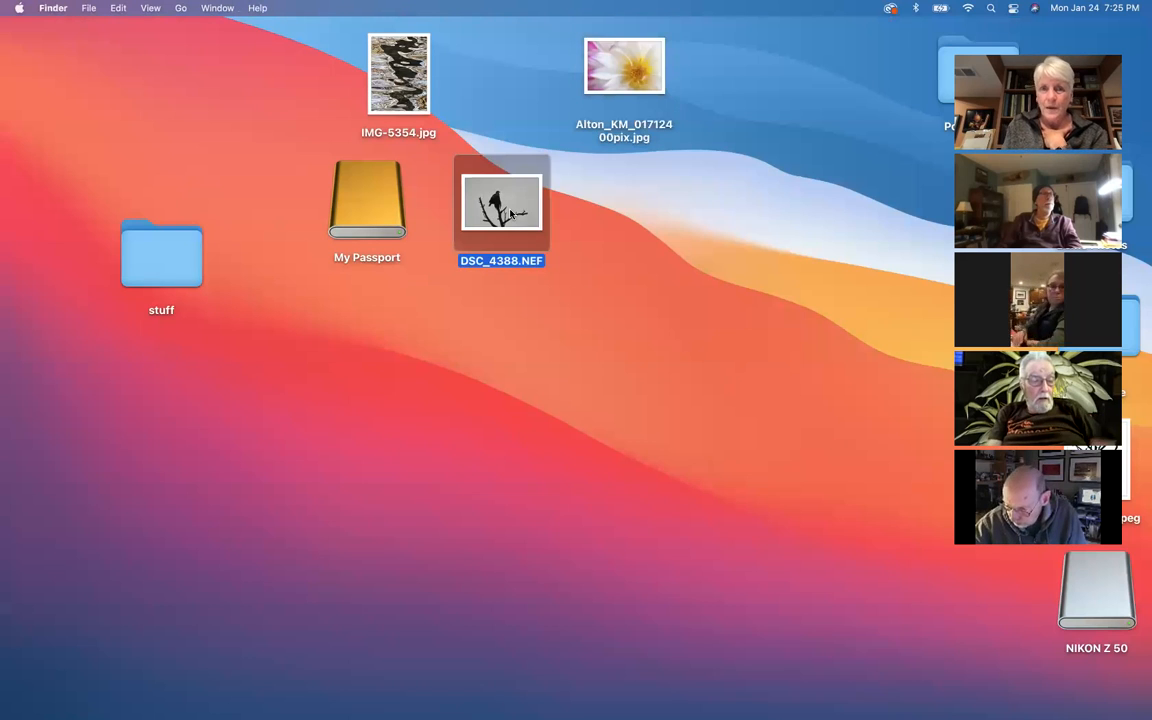
right_click(511, 214)
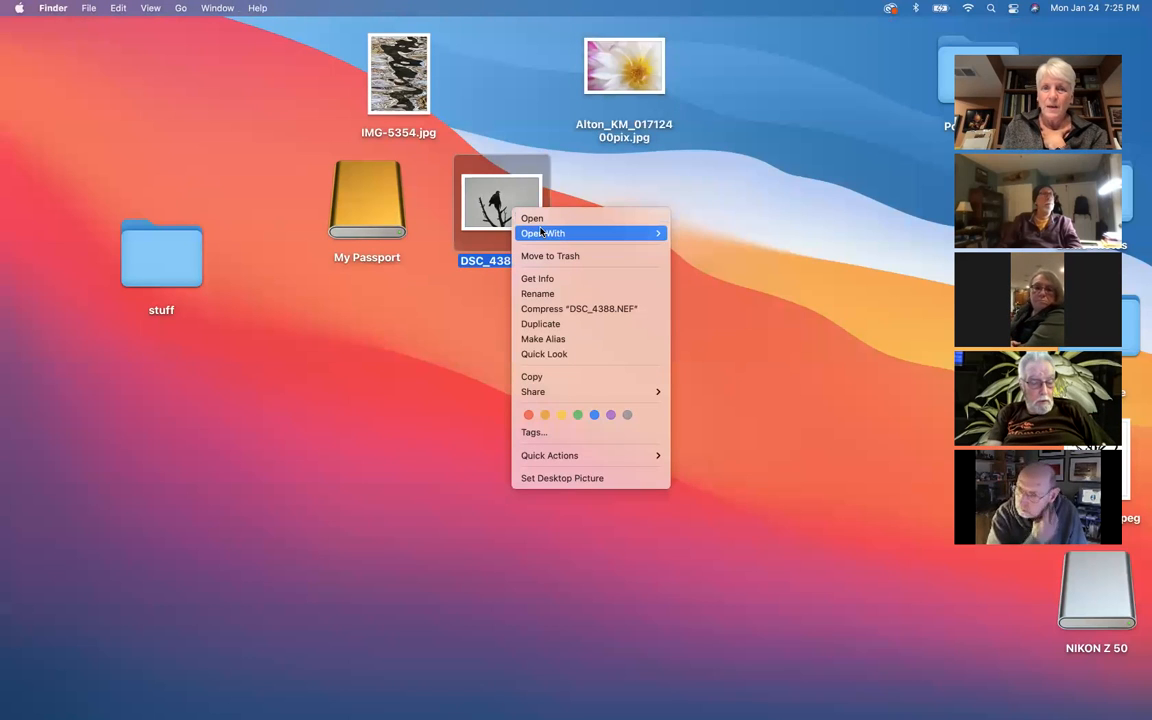
mouse_move(590, 233)
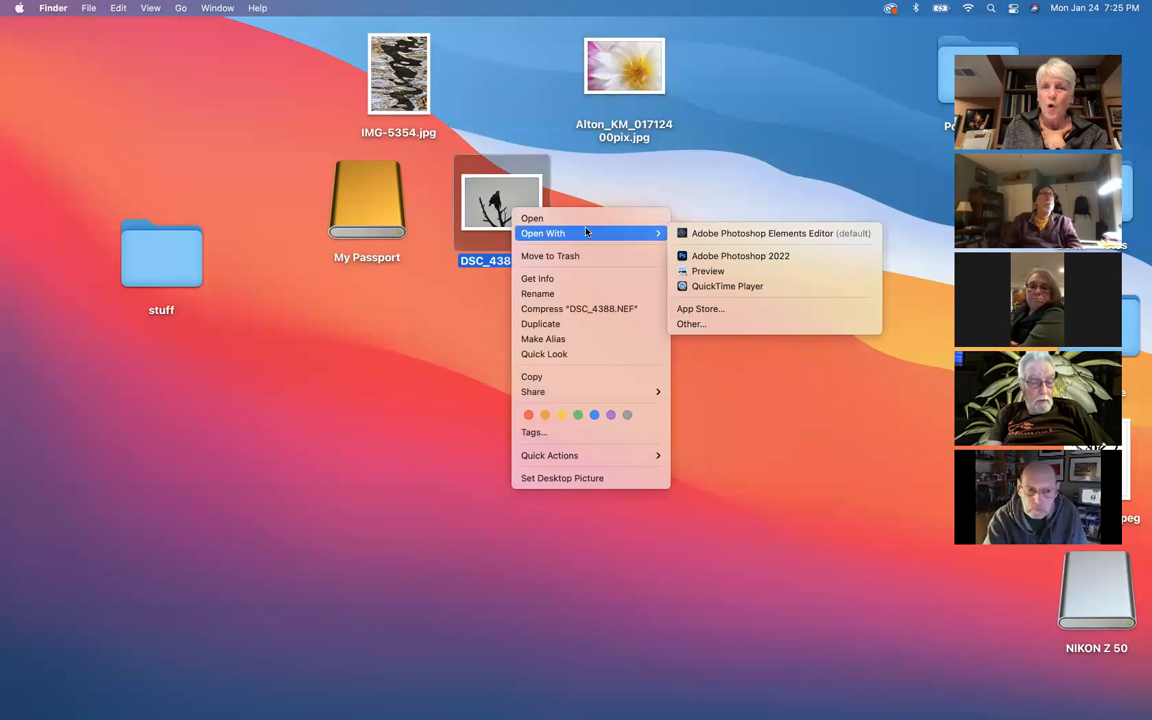
left_click(718, 256)
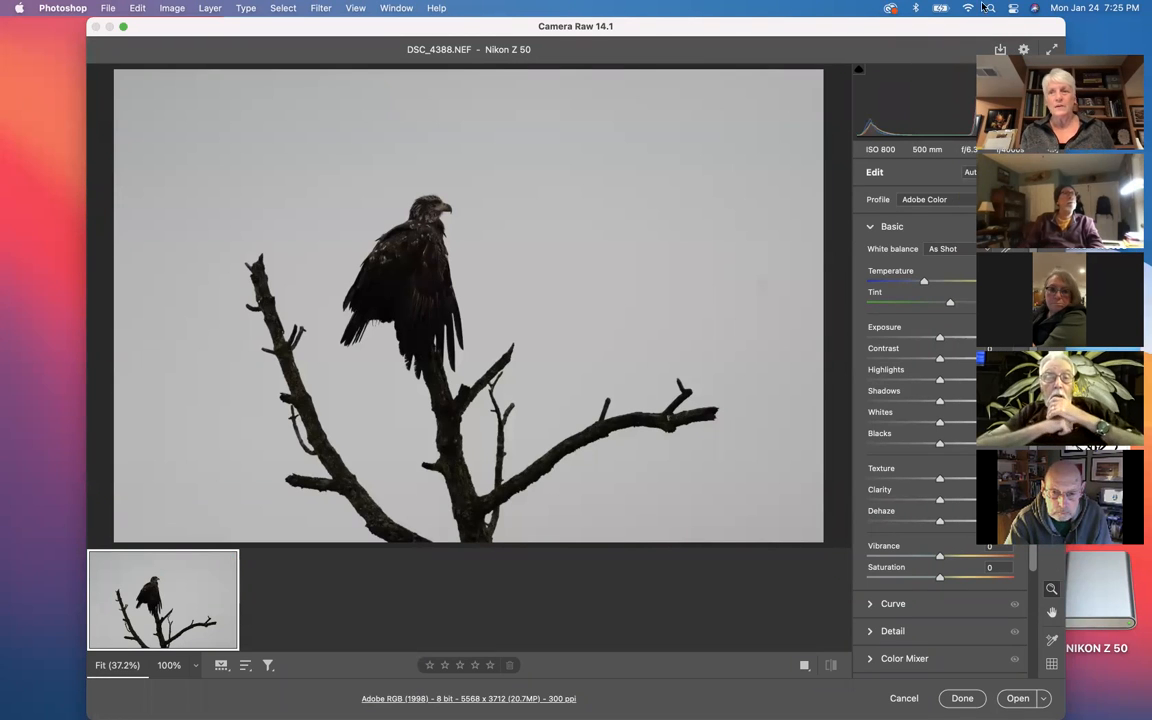
left_click_drag(944, 26, 842, 13)
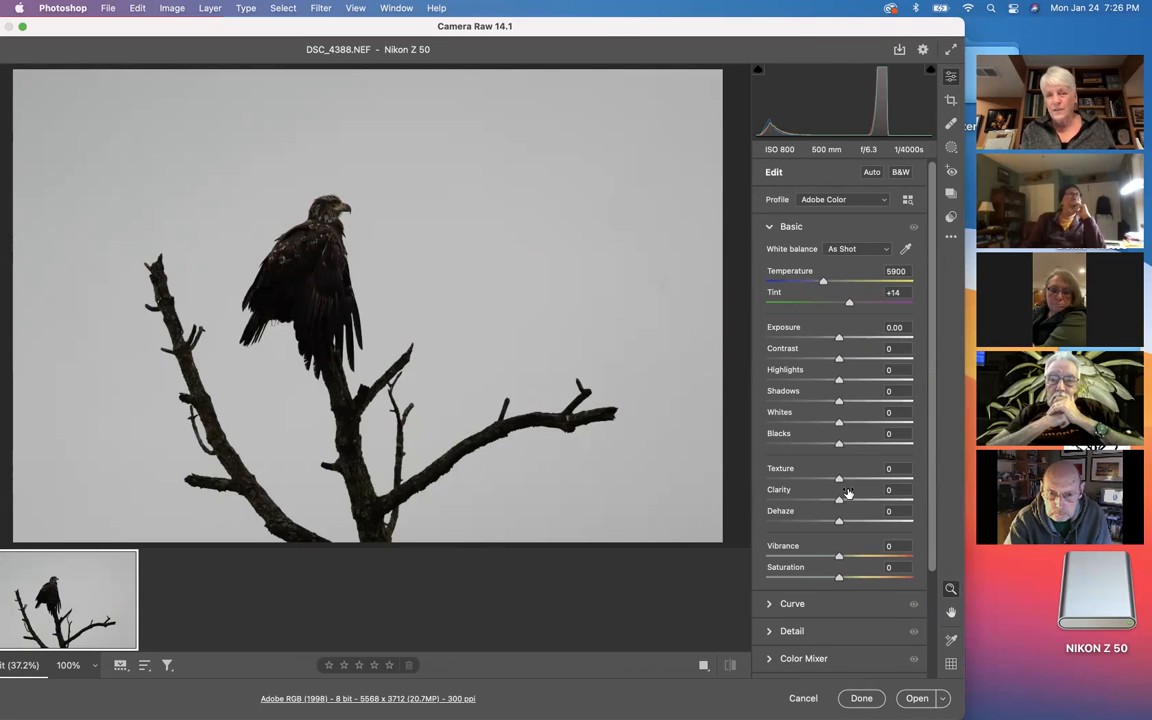
mouse_move(847, 493)
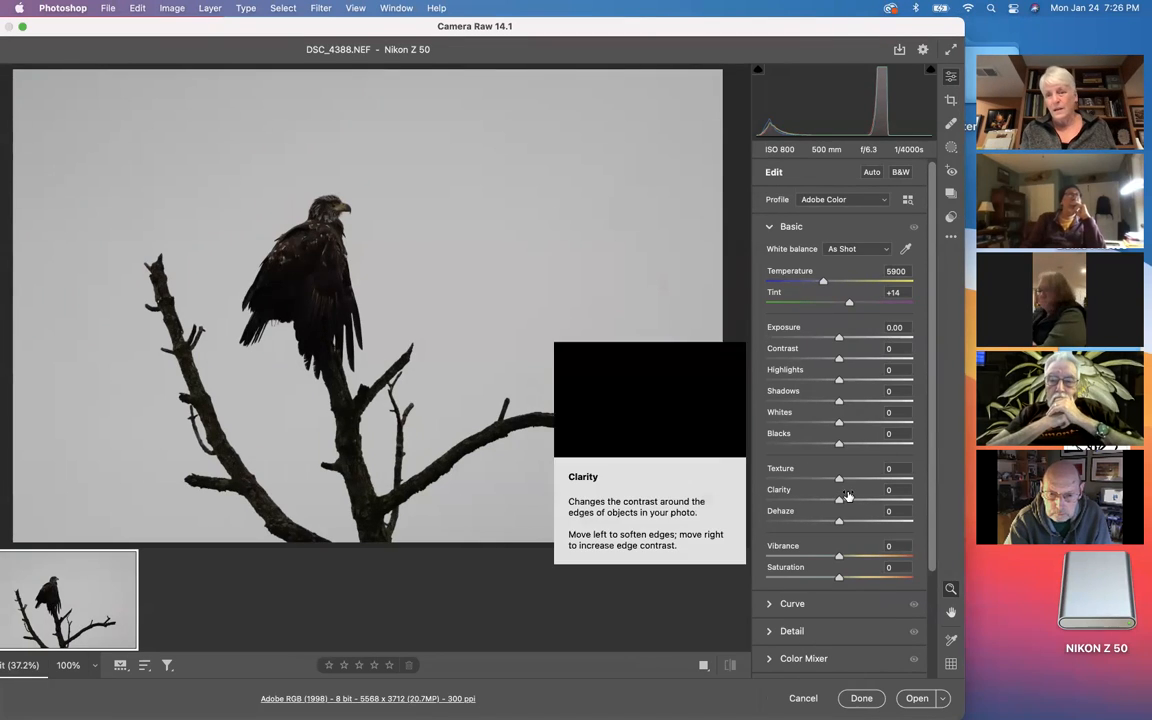
mouse_move(844, 608)
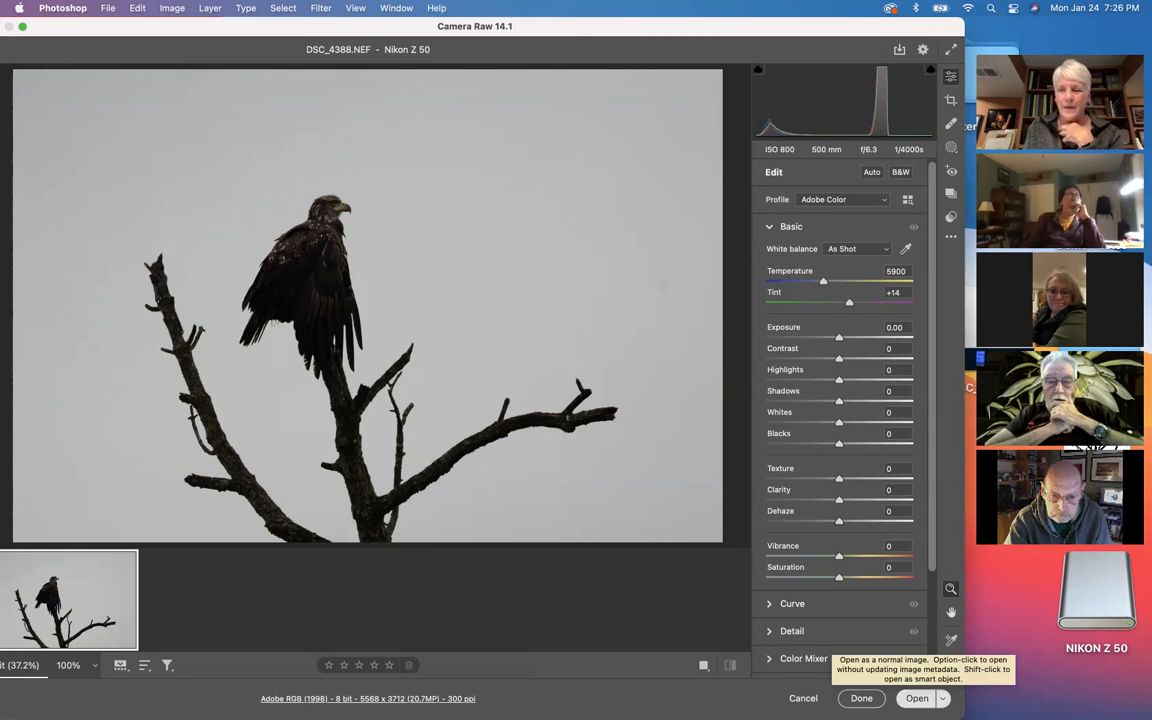
left_click(917, 698)
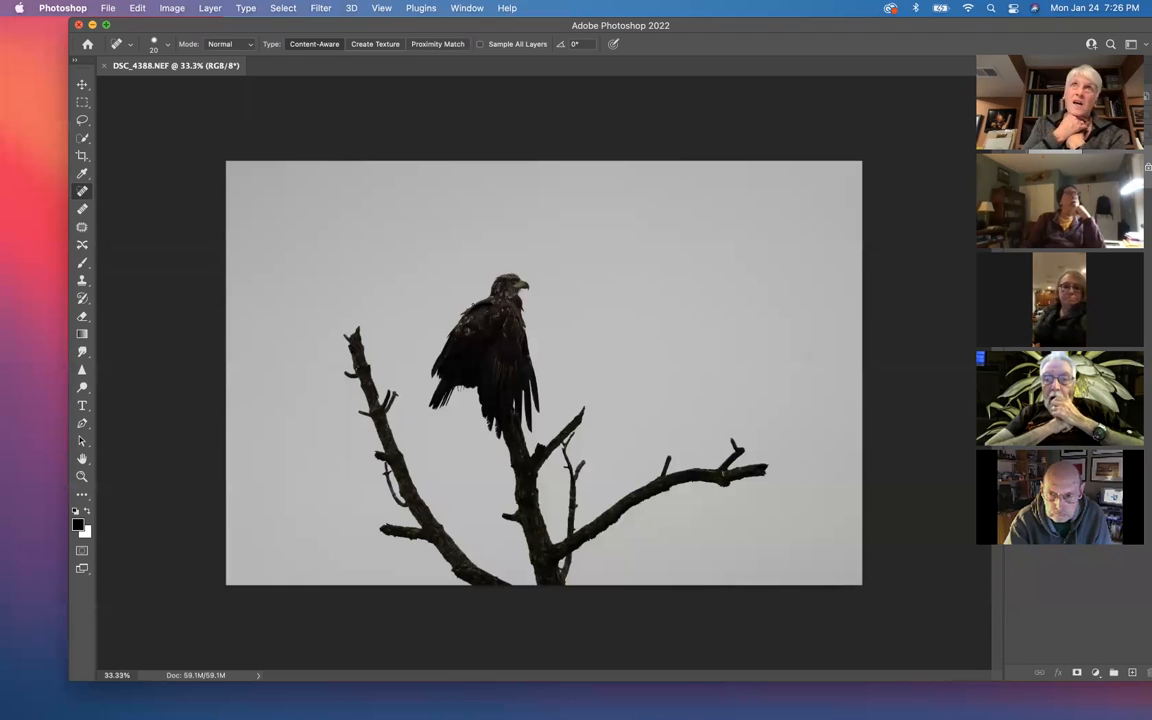
Step: Examine the Basic, Camera Data, Origin and IPTC metadata of DSC_4388.NEF in File Info
left_click(107, 8)
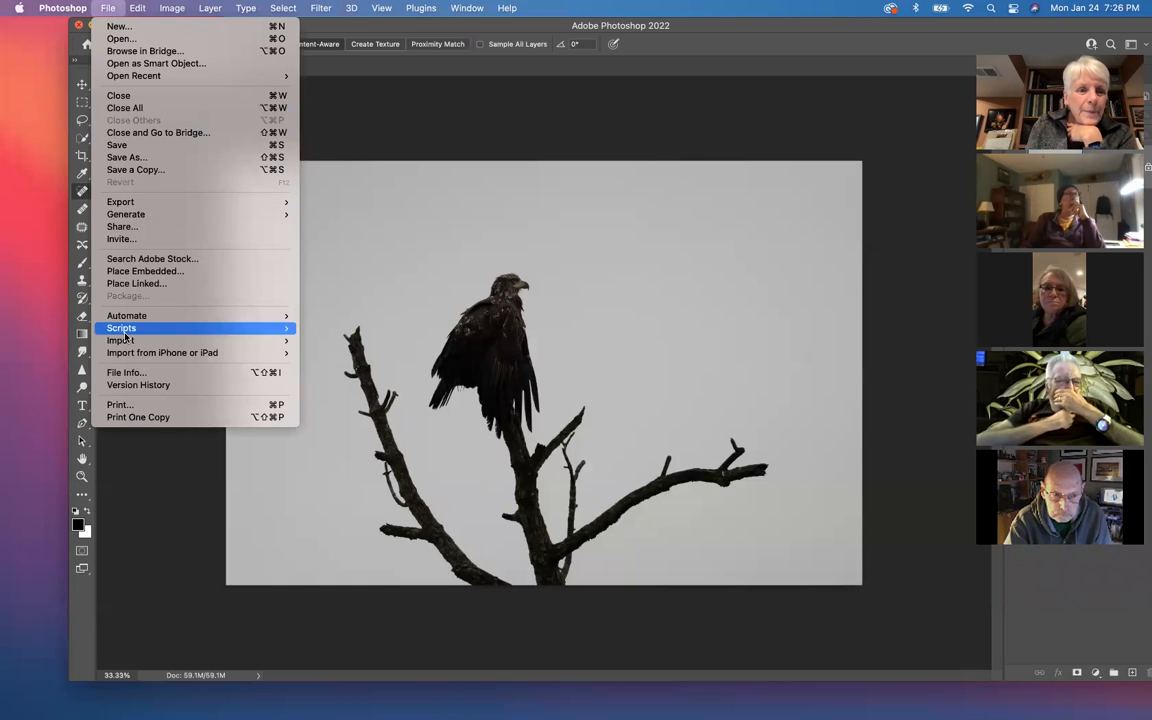
left_click(131, 374)
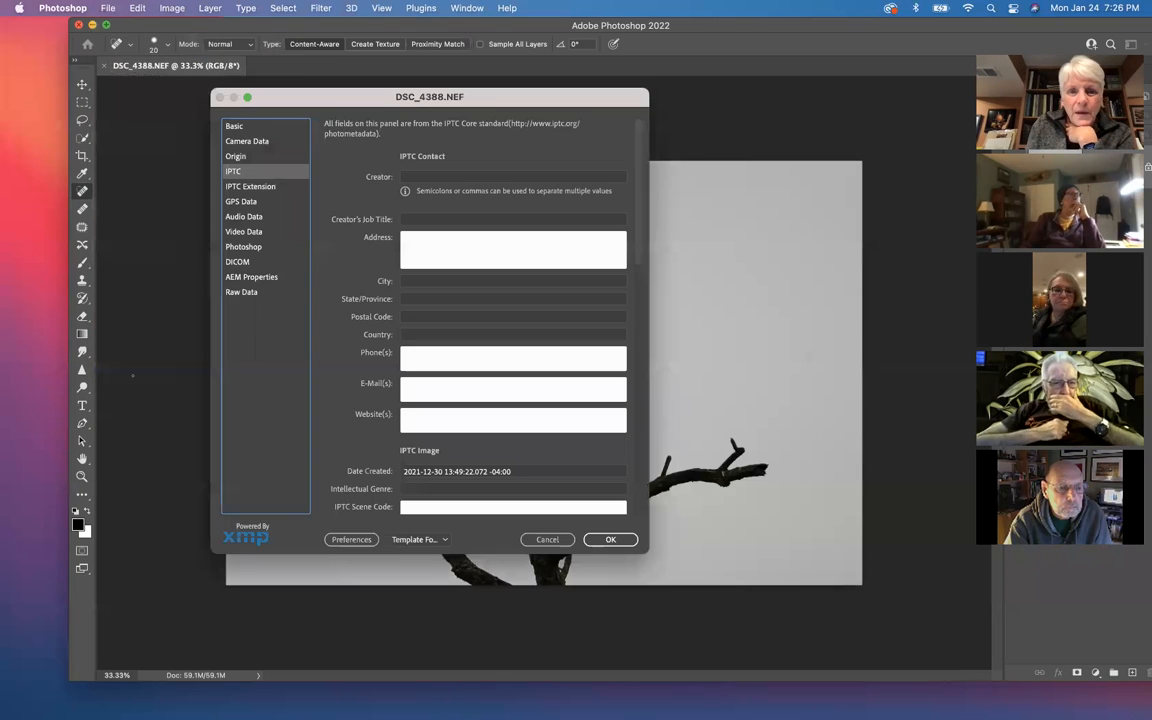
left_click(233, 126)
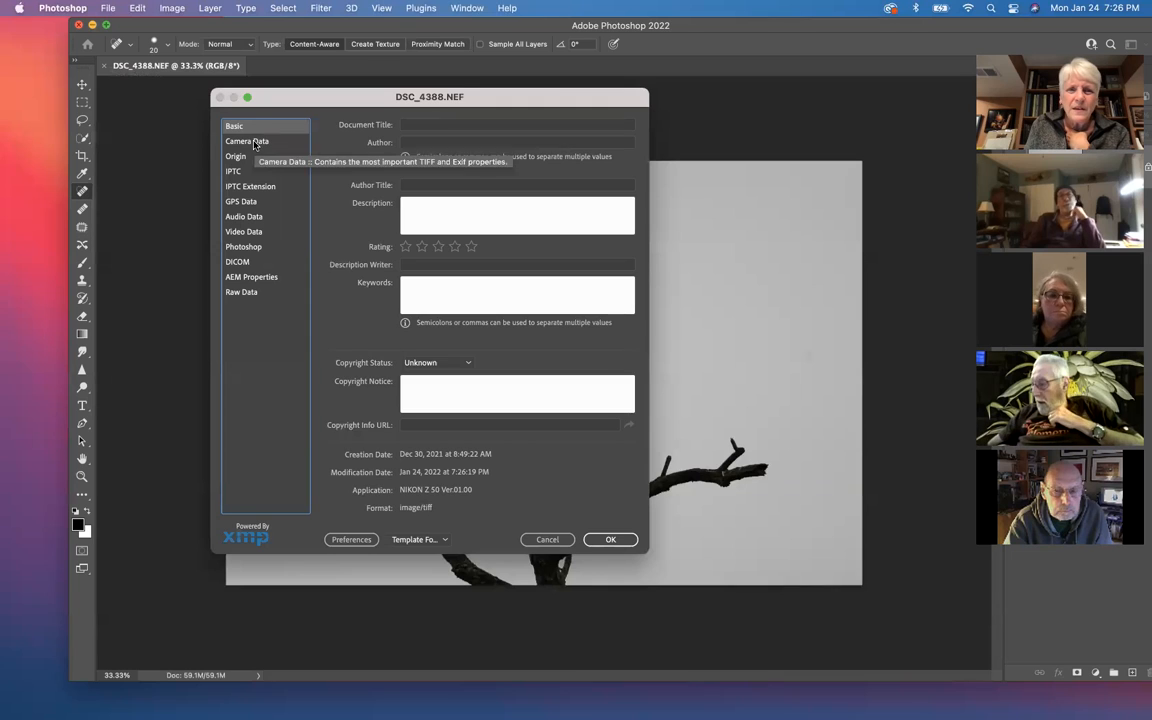
left_click(255, 144)
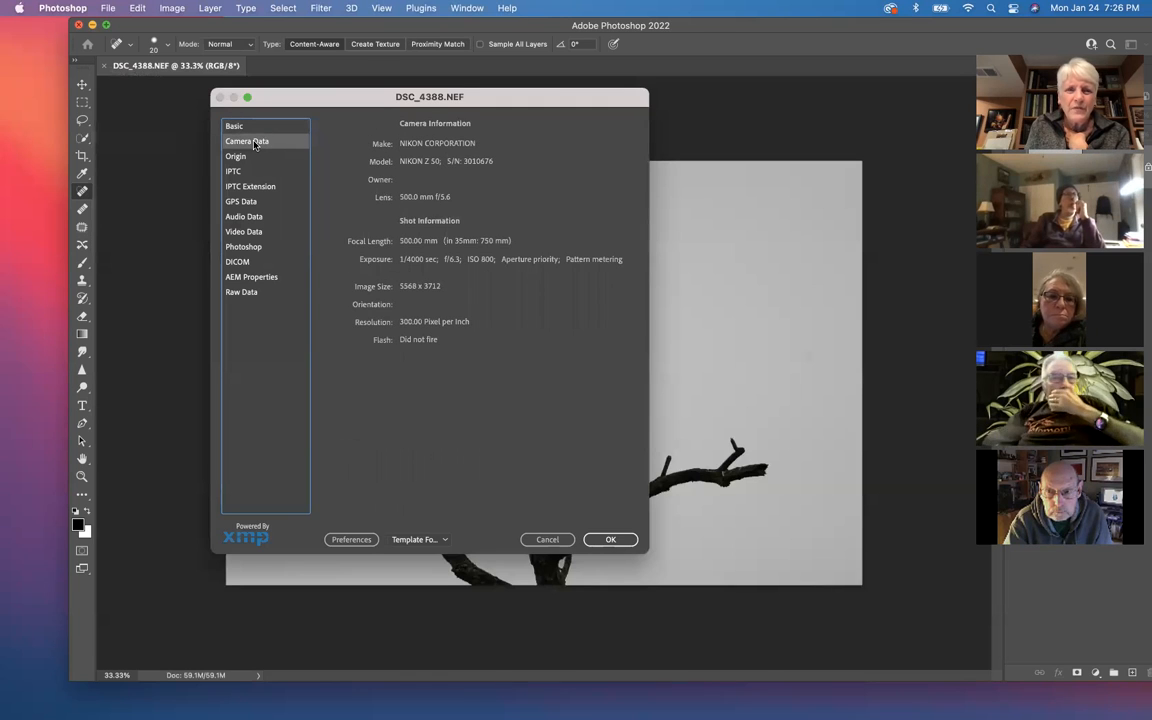
left_click(236, 157)
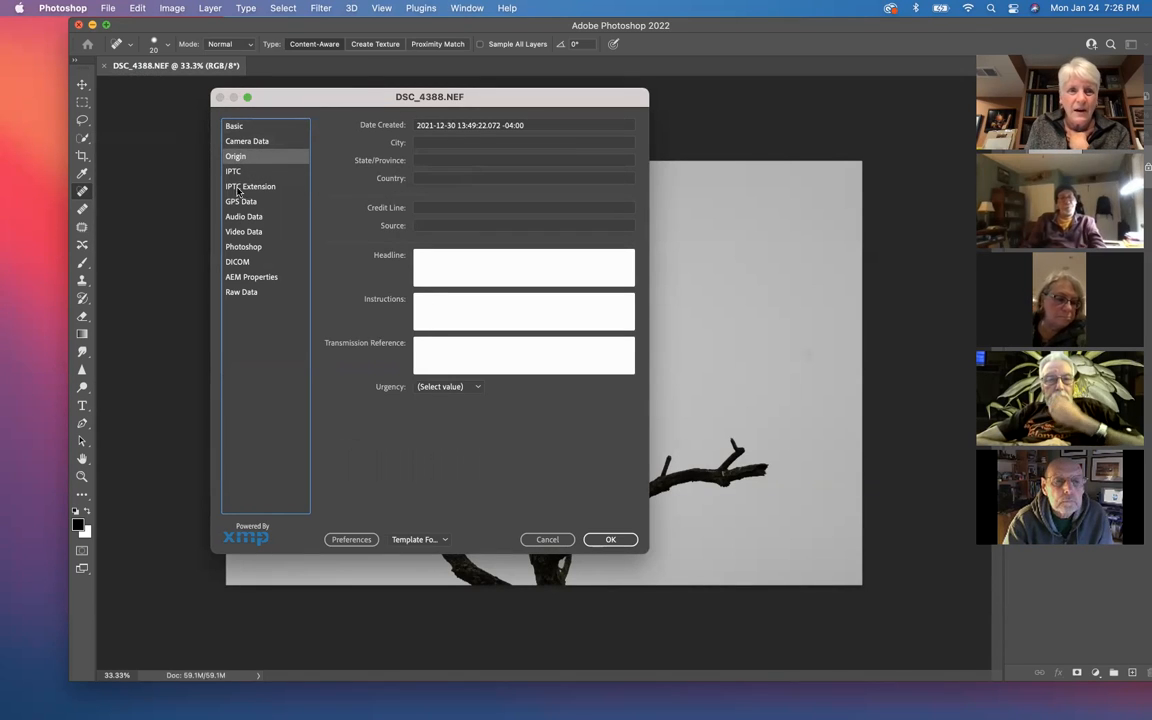
left_click(236, 173)
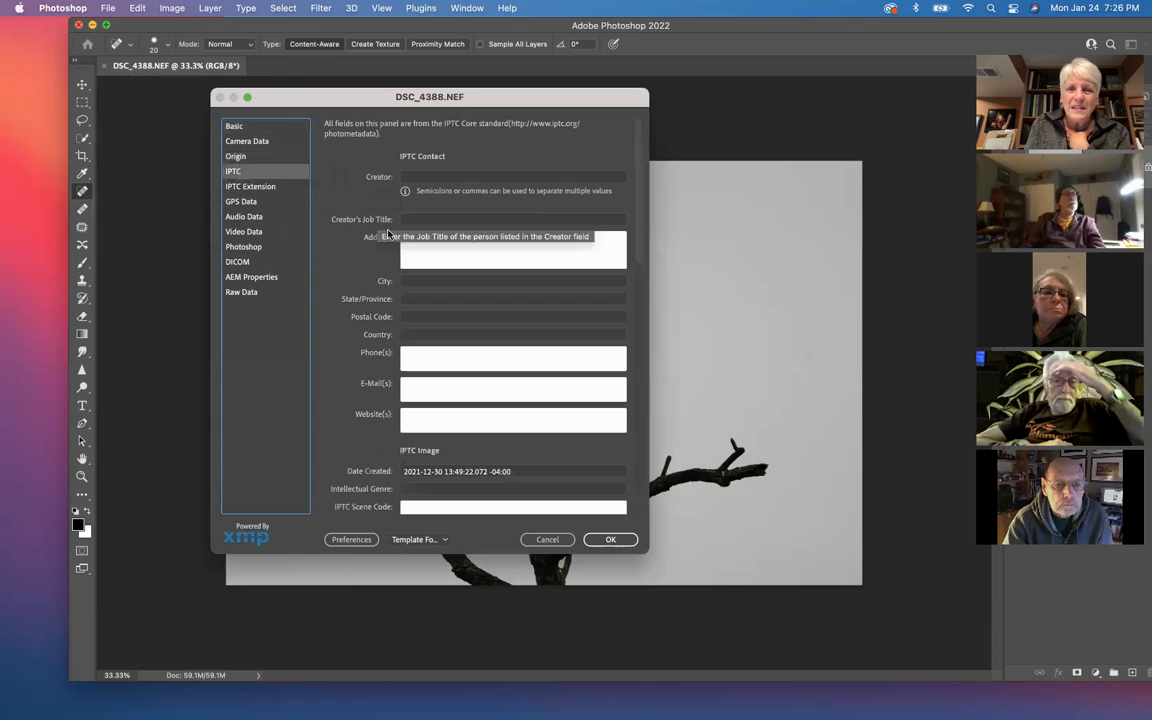
scroll(349, 253, "down", 5)
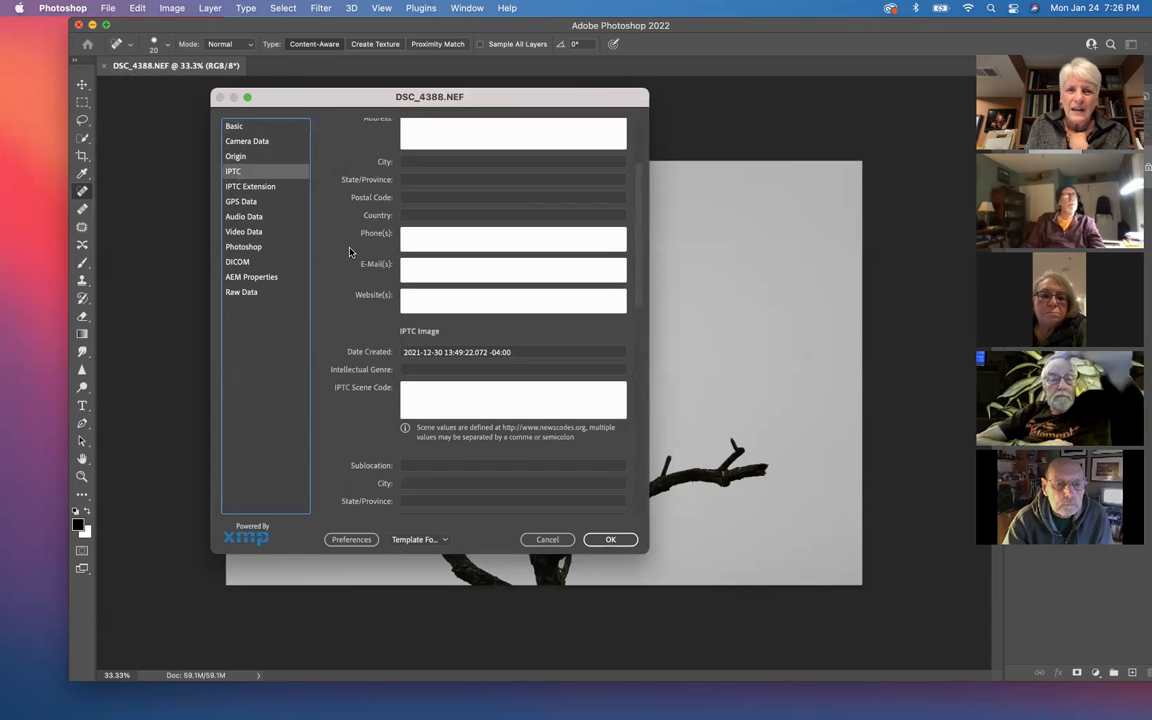
Step: Review the remaining IPTC fields of DSC_4388.NEF in File Info, followed by its IPTC Extension and Basic metadata
scroll(349, 253, "up", 3)
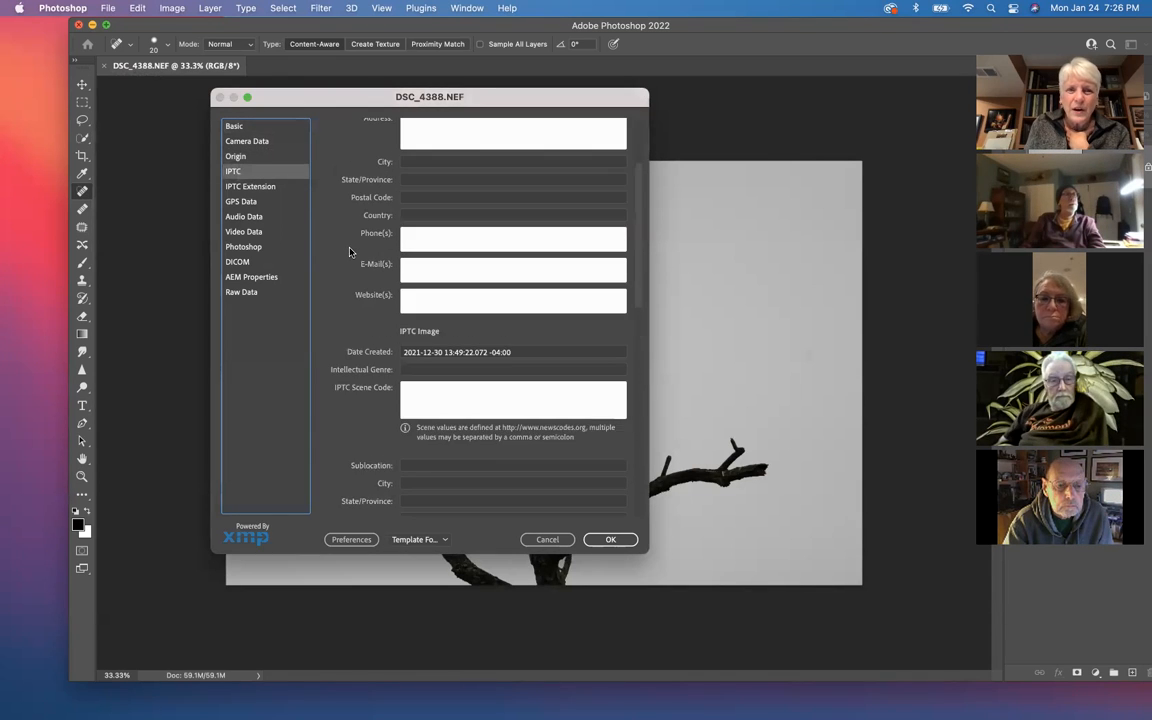
scroll(349, 253, "down", 5)
scroll(349, 253, "down", 8)
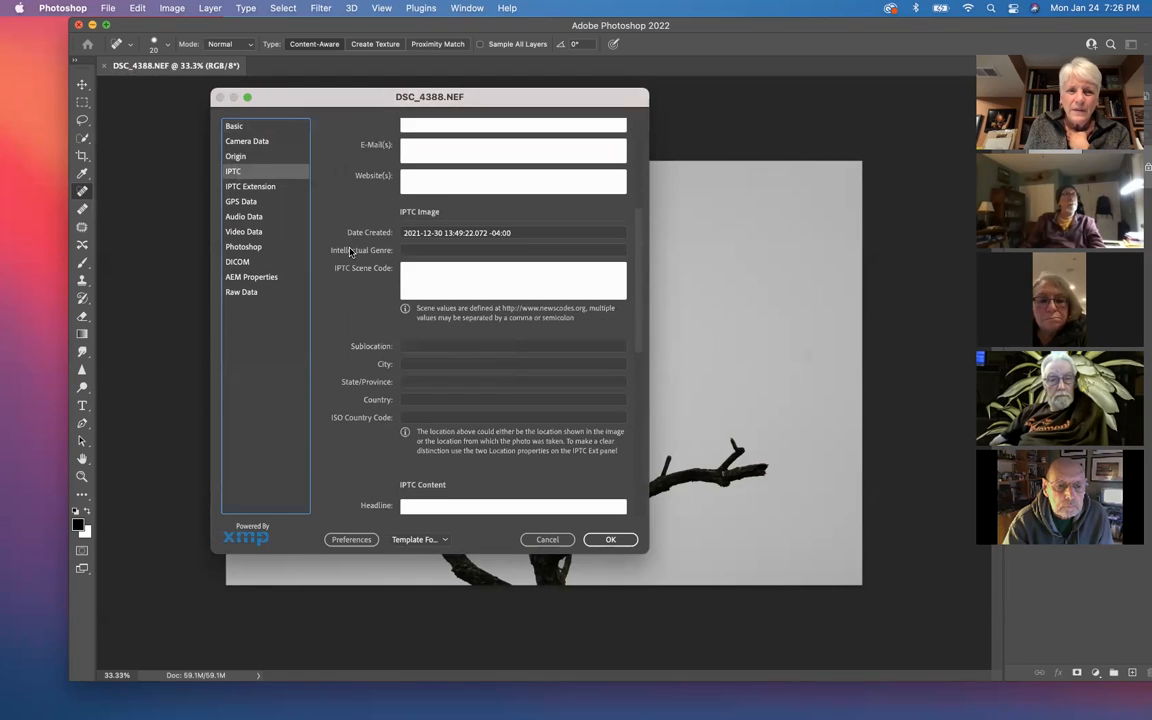
scroll(349, 253, "down", 3)
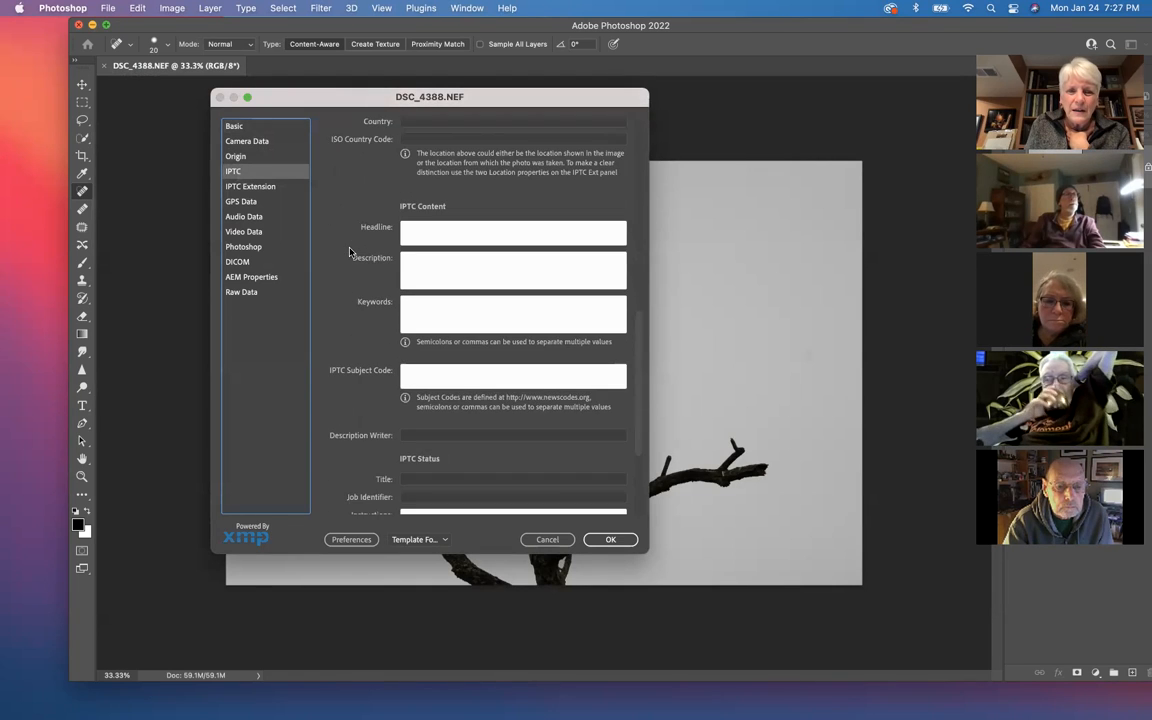
scroll(349, 253, "down", 6)
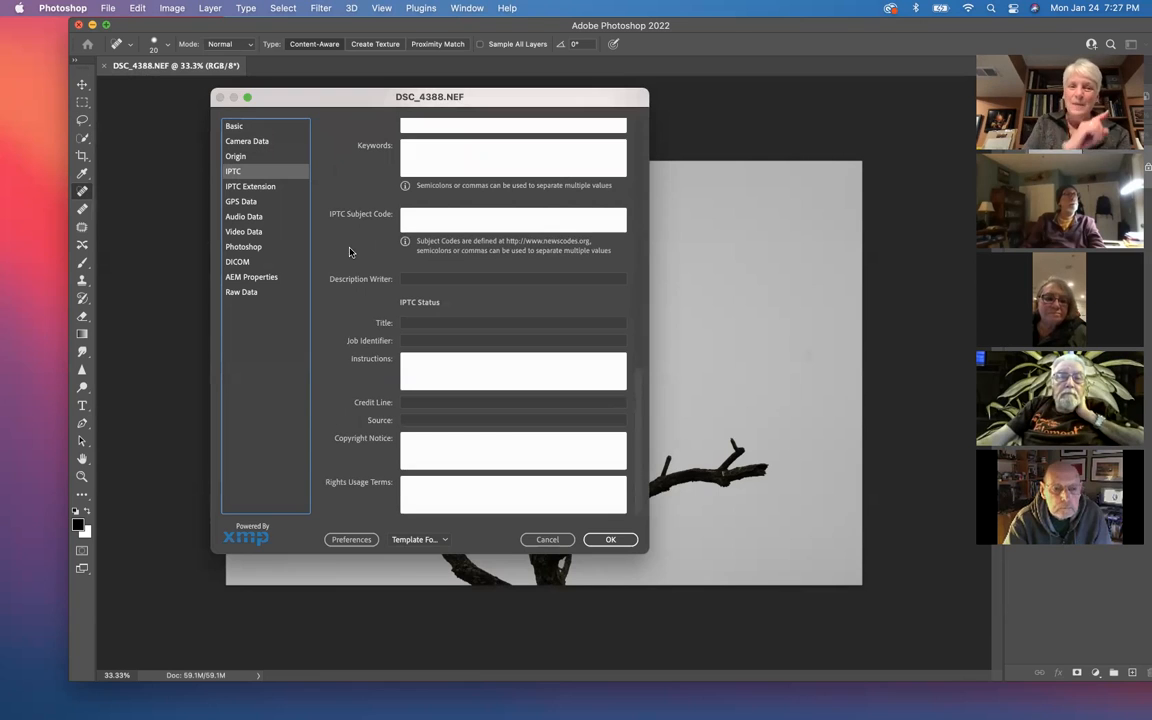
left_click(245, 186)
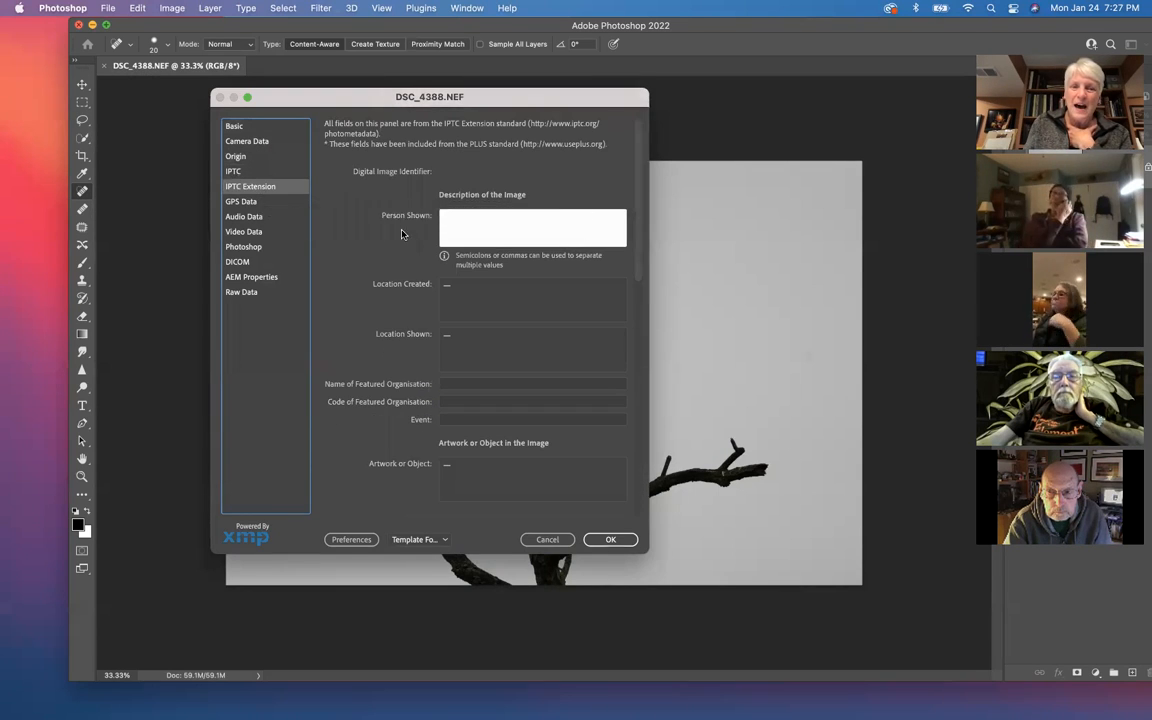
left_click(236, 126)
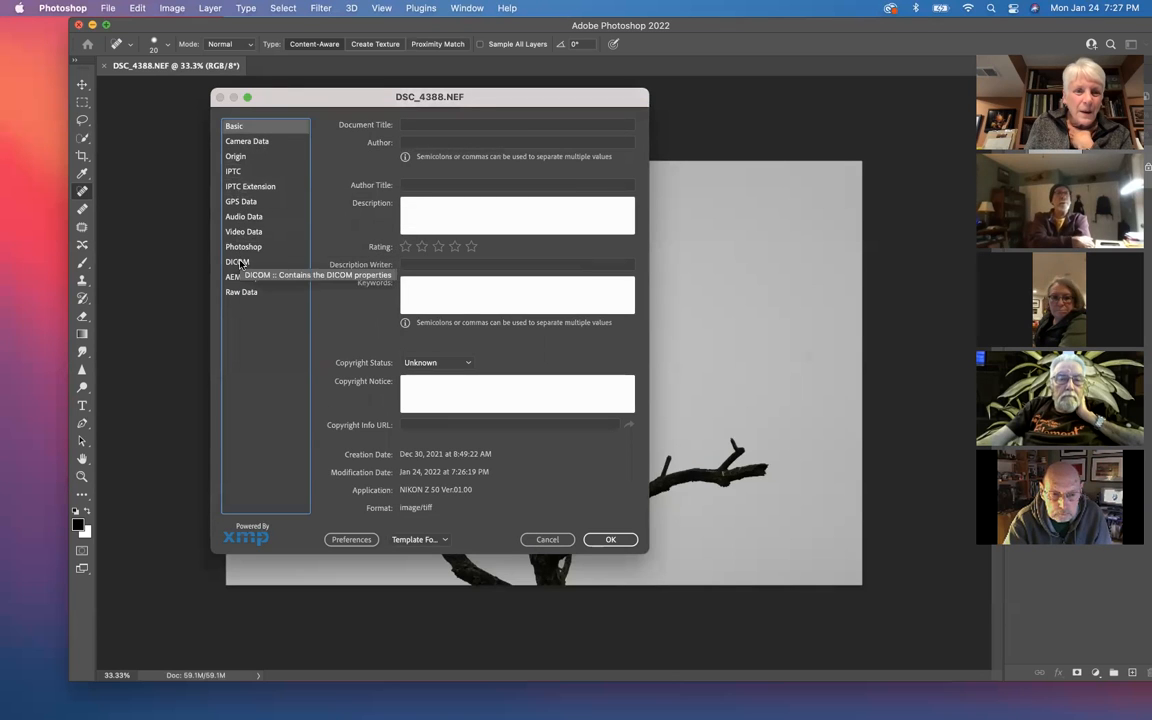
Step: Read through the raw XMP data of DSC_4388.NEF from beginning to end
left_click(239, 293)
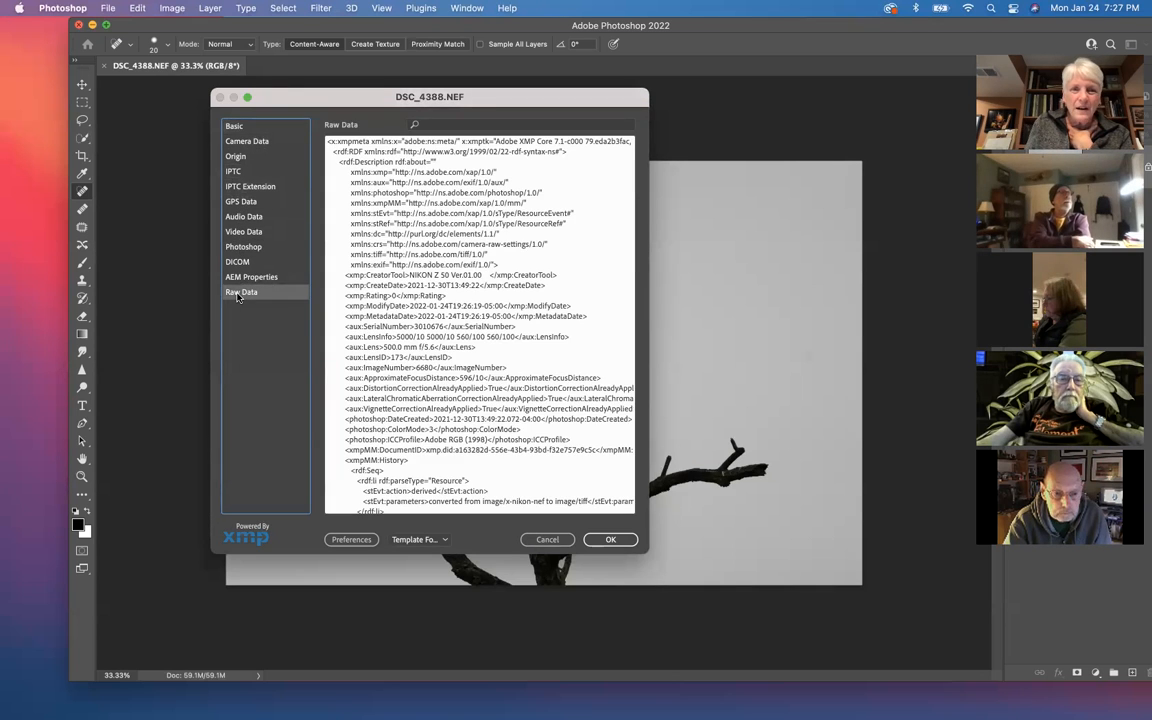
scroll(409, 298, "down", 15)
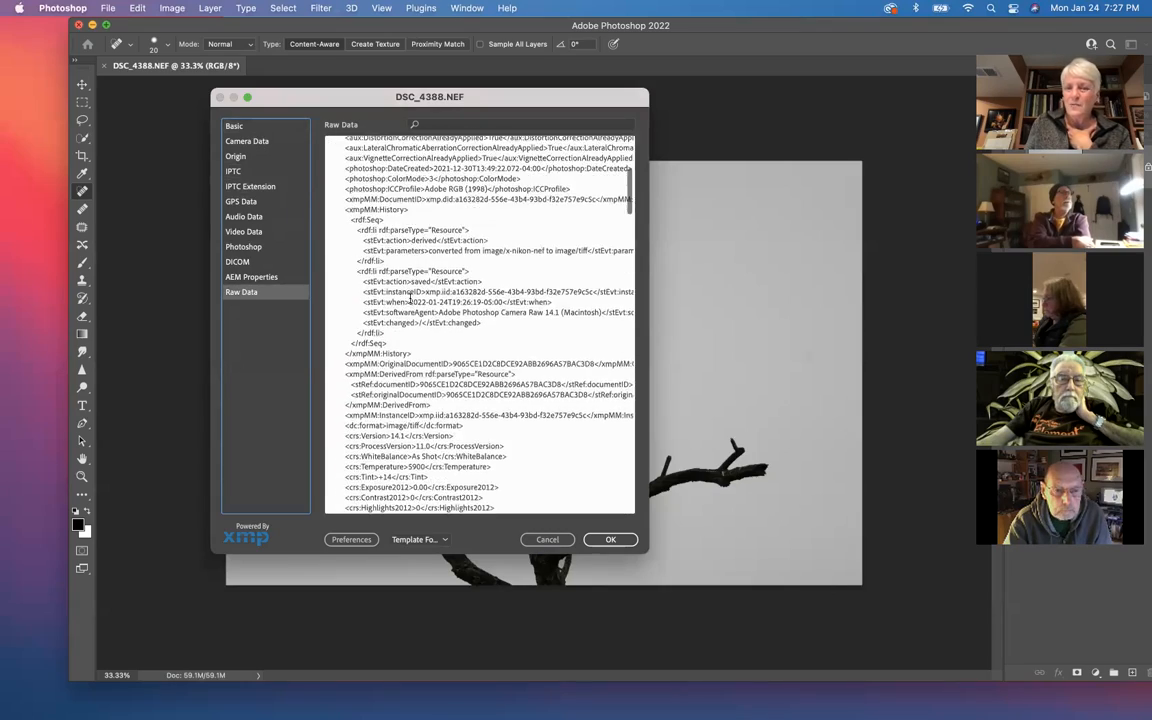
scroll(409, 298, "down", 15)
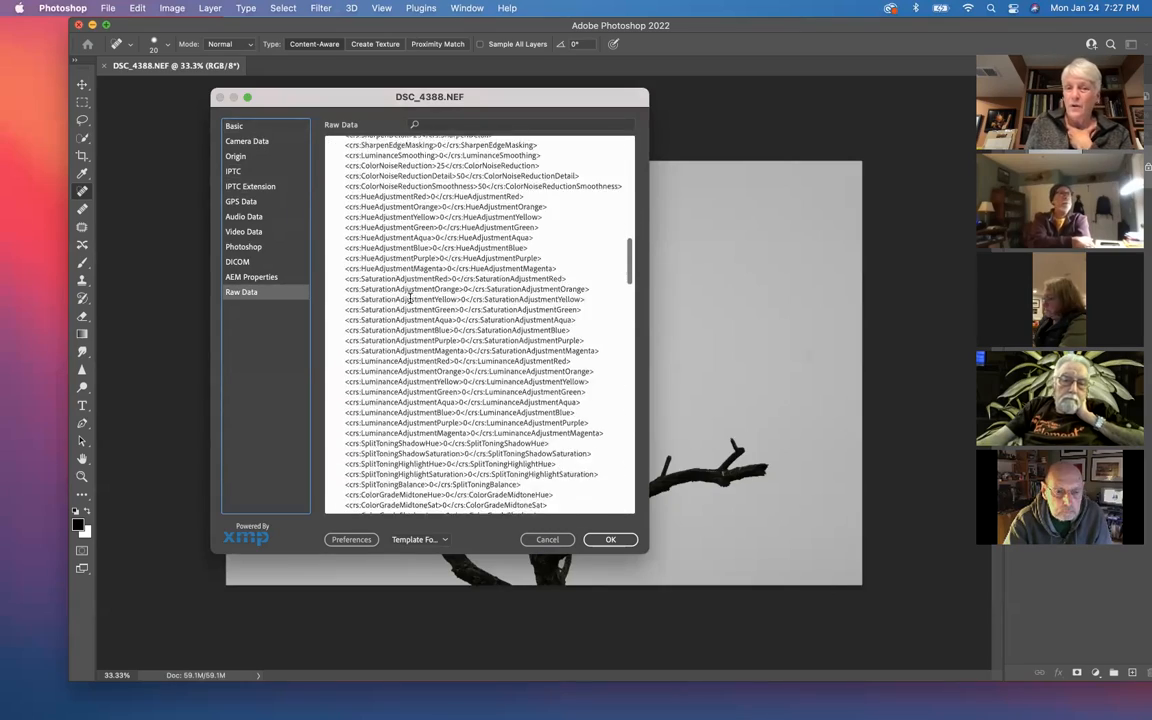
scroll(409, 298, "down", 15)
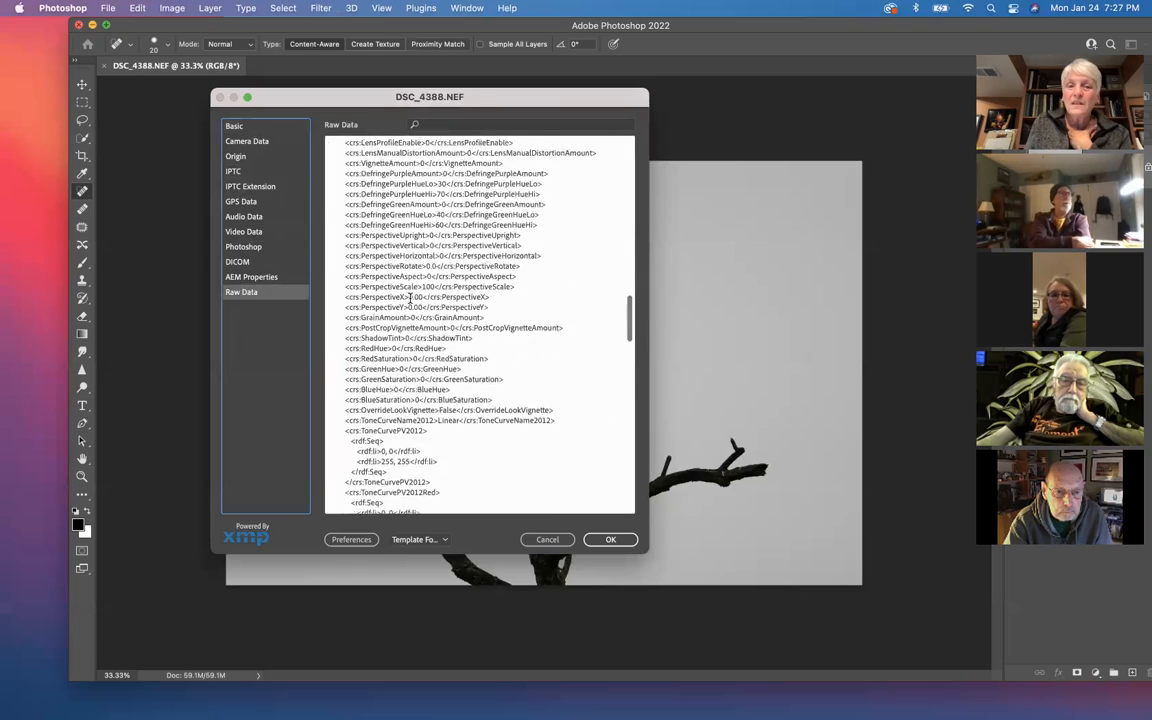
scroll(409, 298, "down", 10)
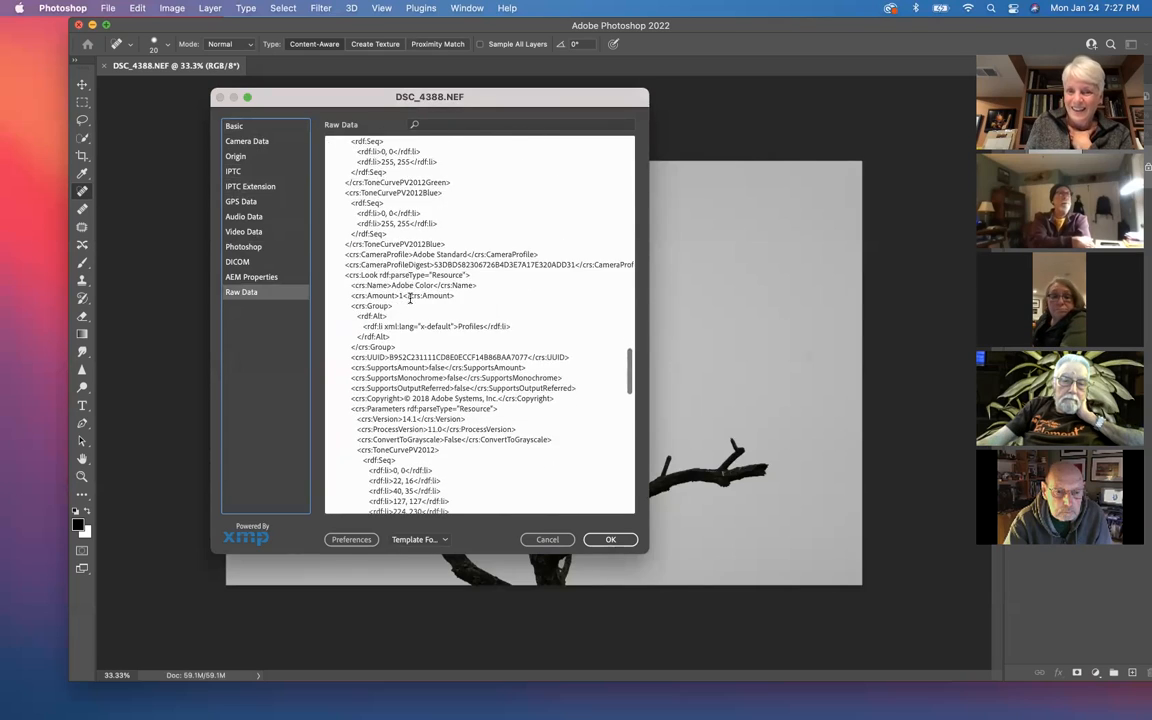
scroll(409, 298, "down", 12)
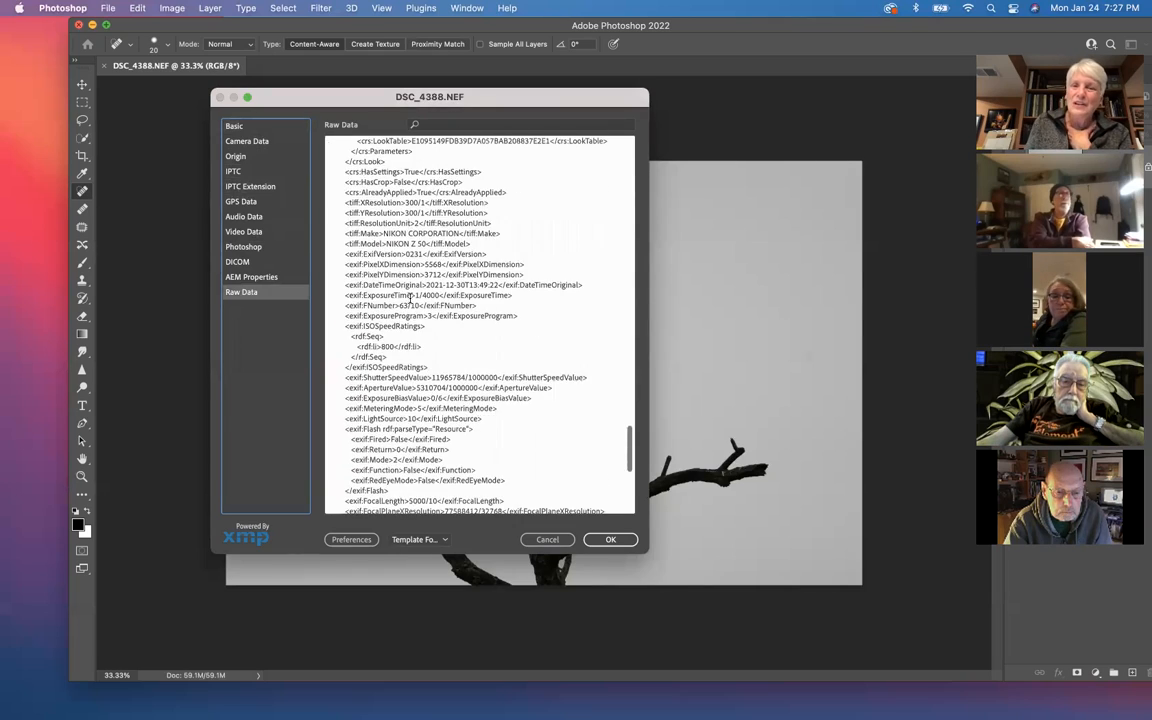
scroll(409, 298, "down", 5)
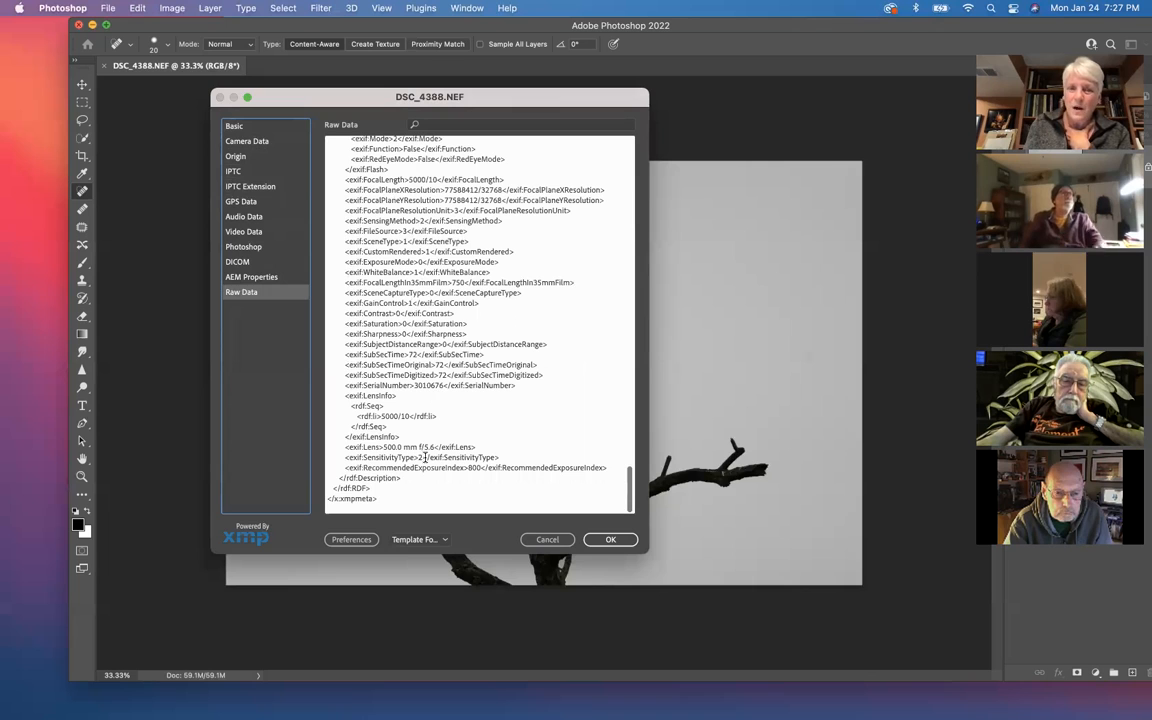
Step: Close File Info and close DSC_4388.NEF without saving the changes
left_click(549, 541)
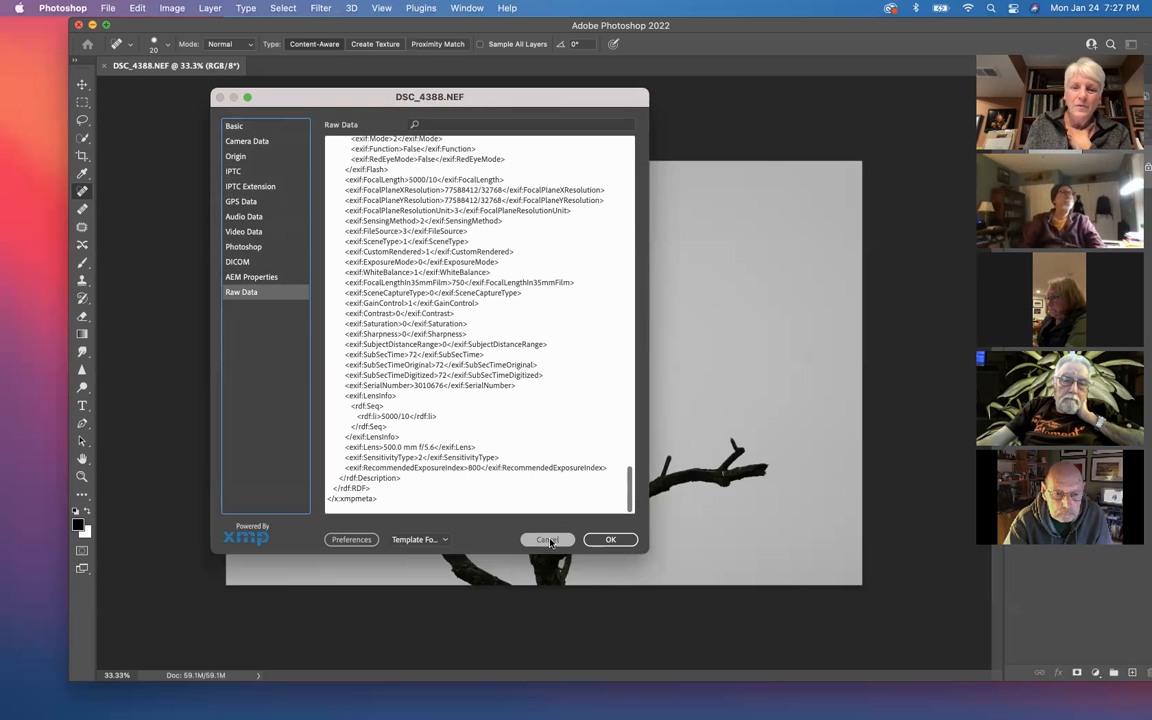
left_click(600, 540)
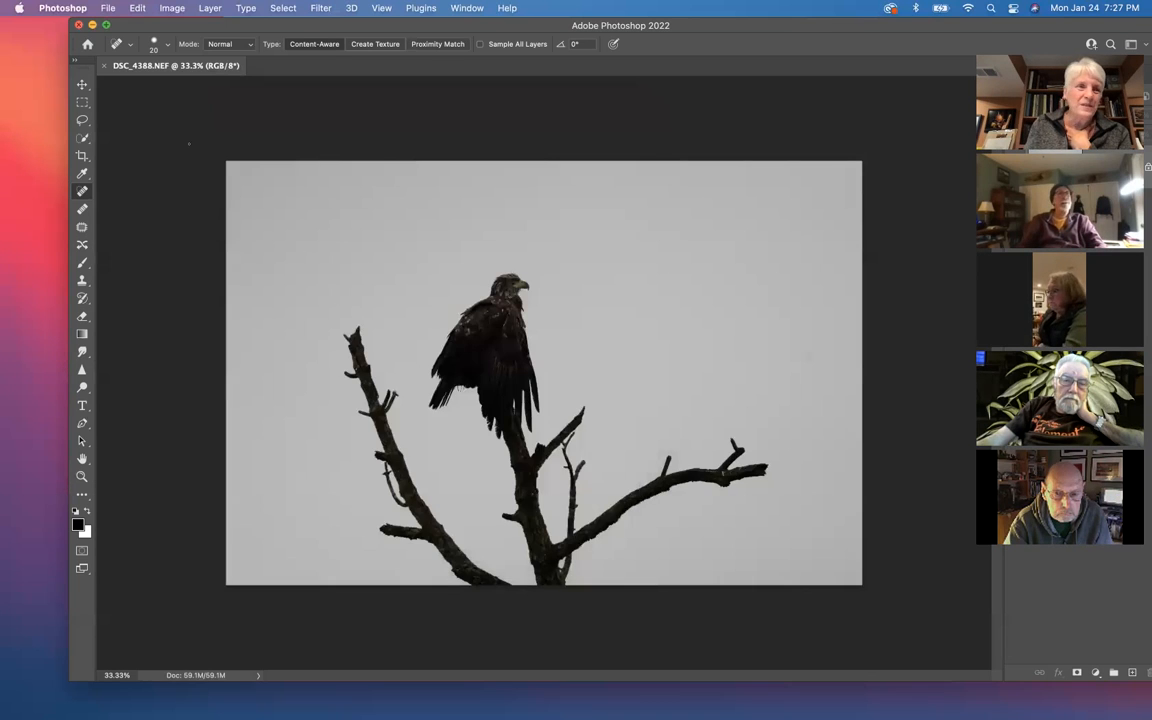
left_click(79, 25)
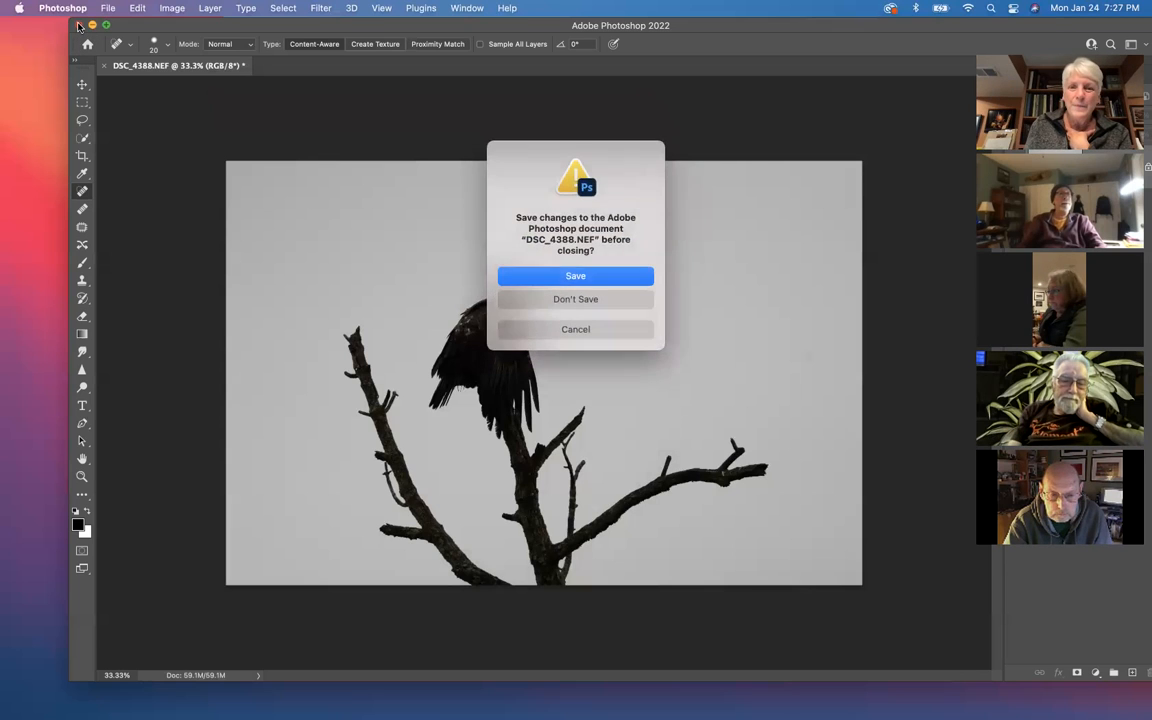
left_click(576, 299)
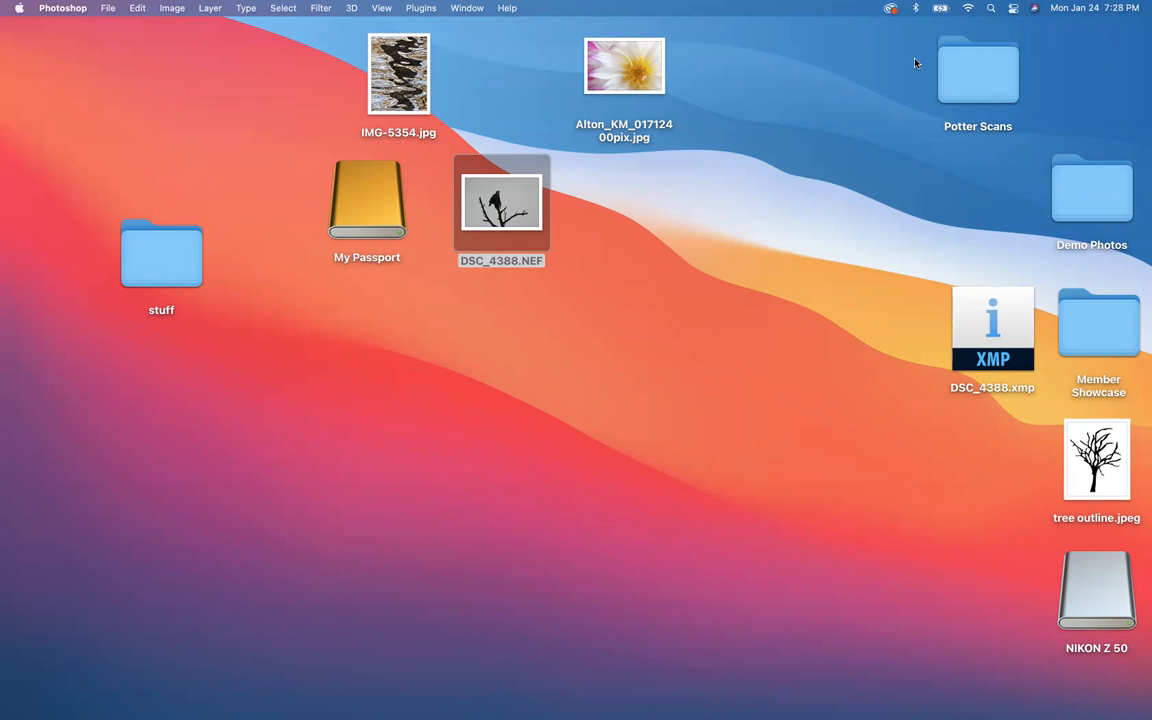
Step: Switch to Lightroom Classic and view the fall tree photo DSC_2353.NEF in the Develop module before returning to Library
mouse_move(812, 690)
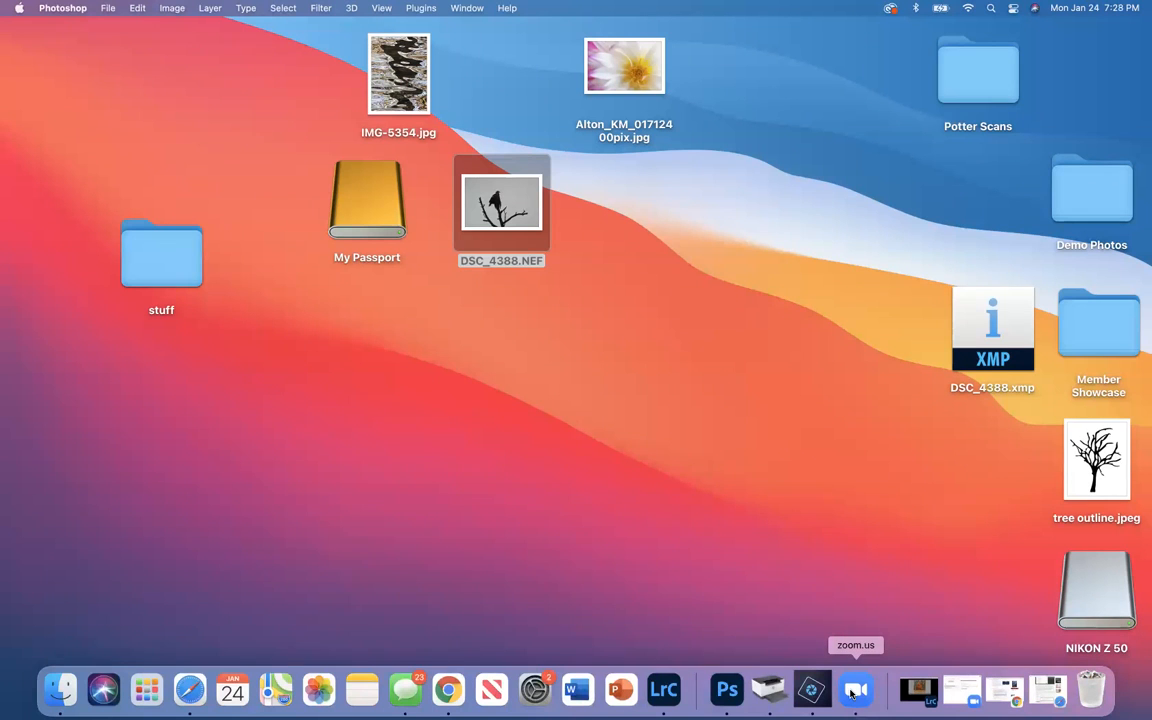
left_click(664, 692)
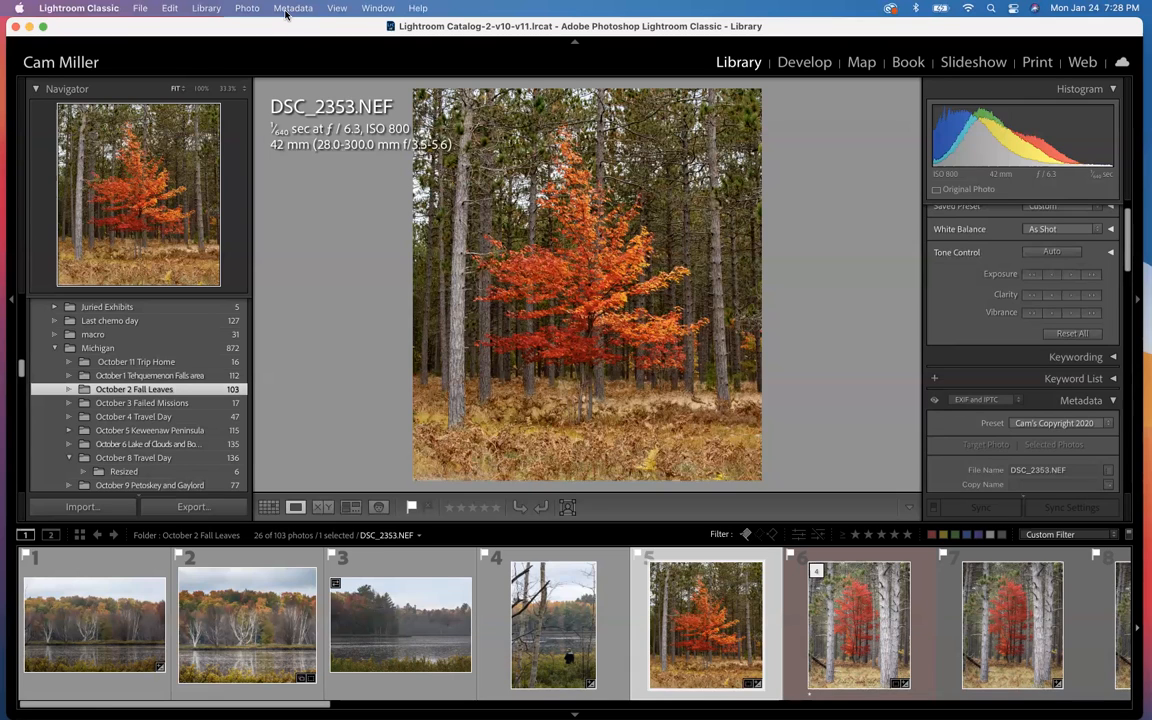
left_click(805, 63)
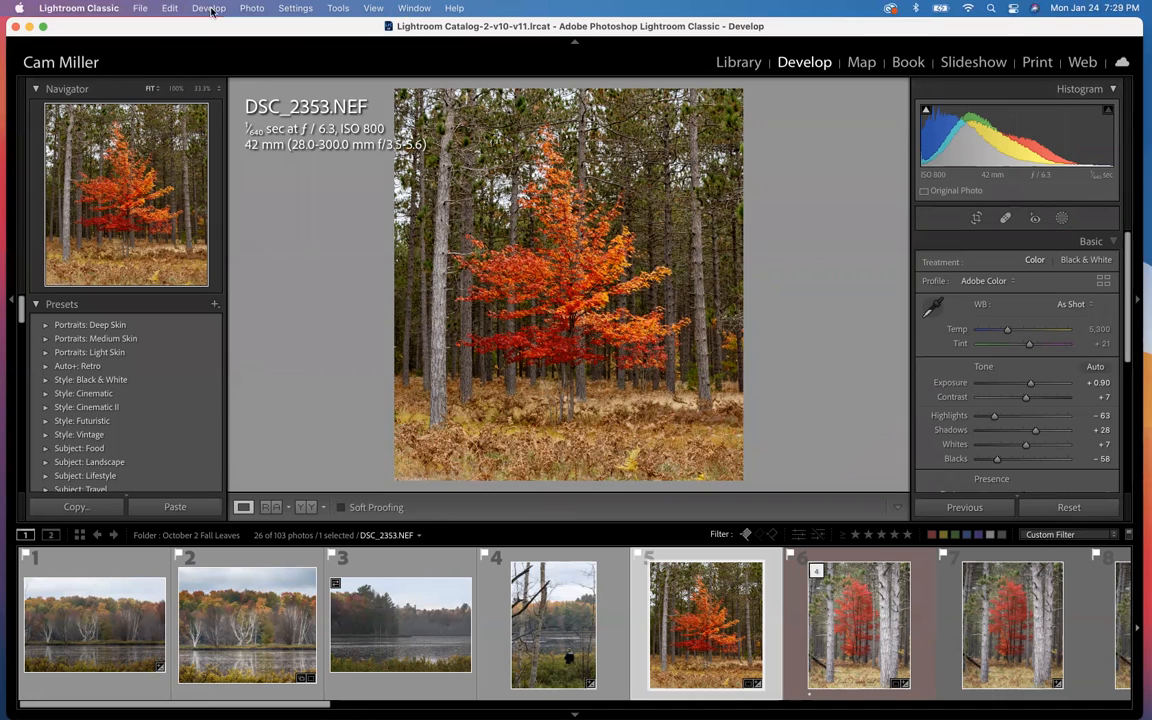
left_click(738, 63)
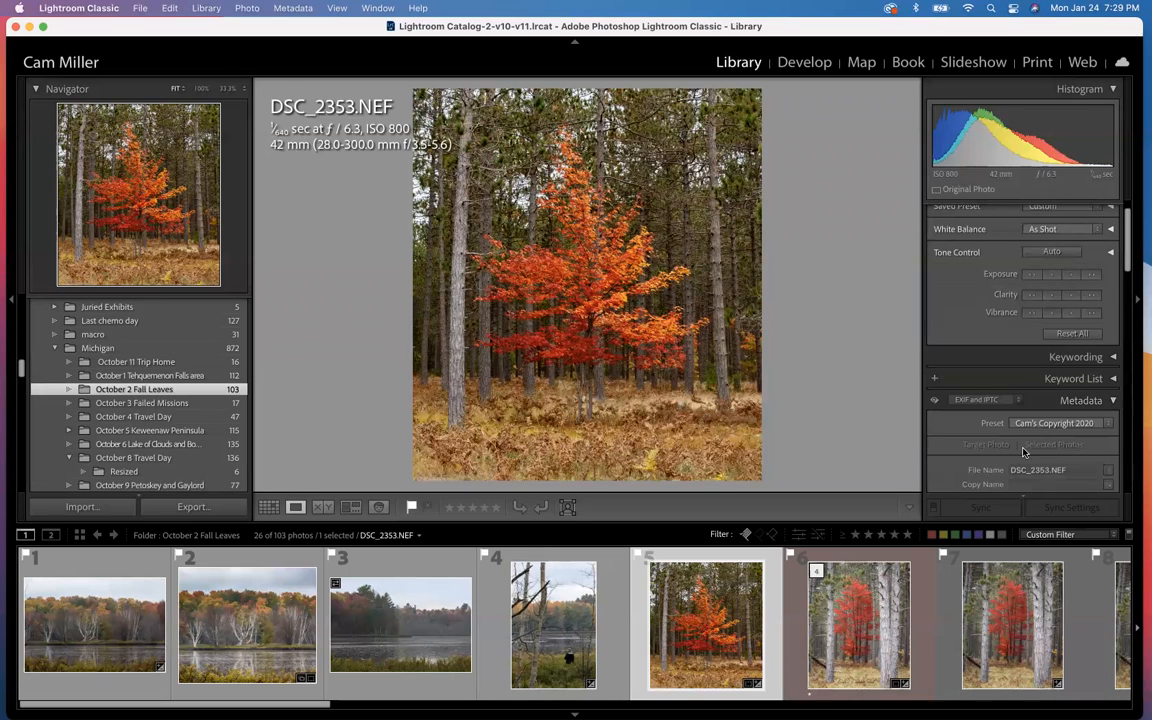
Step: Examine the EXIF and IPTC metadata of DSC_2353.NEF, from the file details through camera, contact, image, workflow and copyright fields
scroll(997, 446, "down", 8)
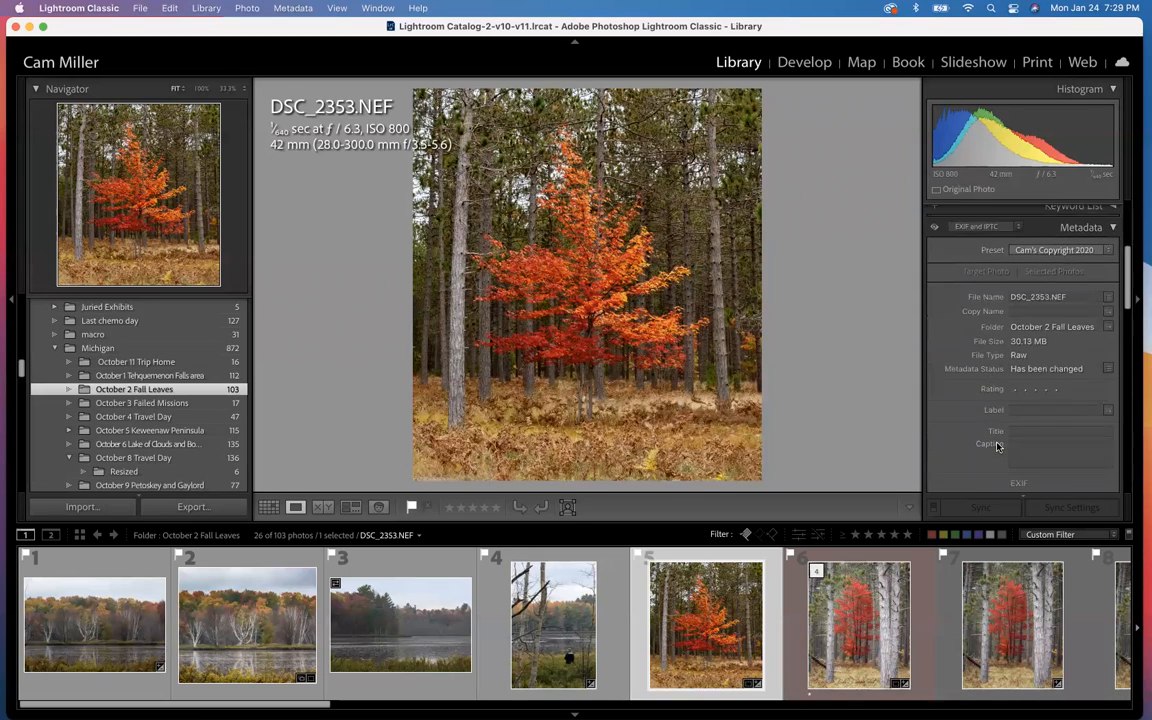
scroll(997, 446, "down", 7)
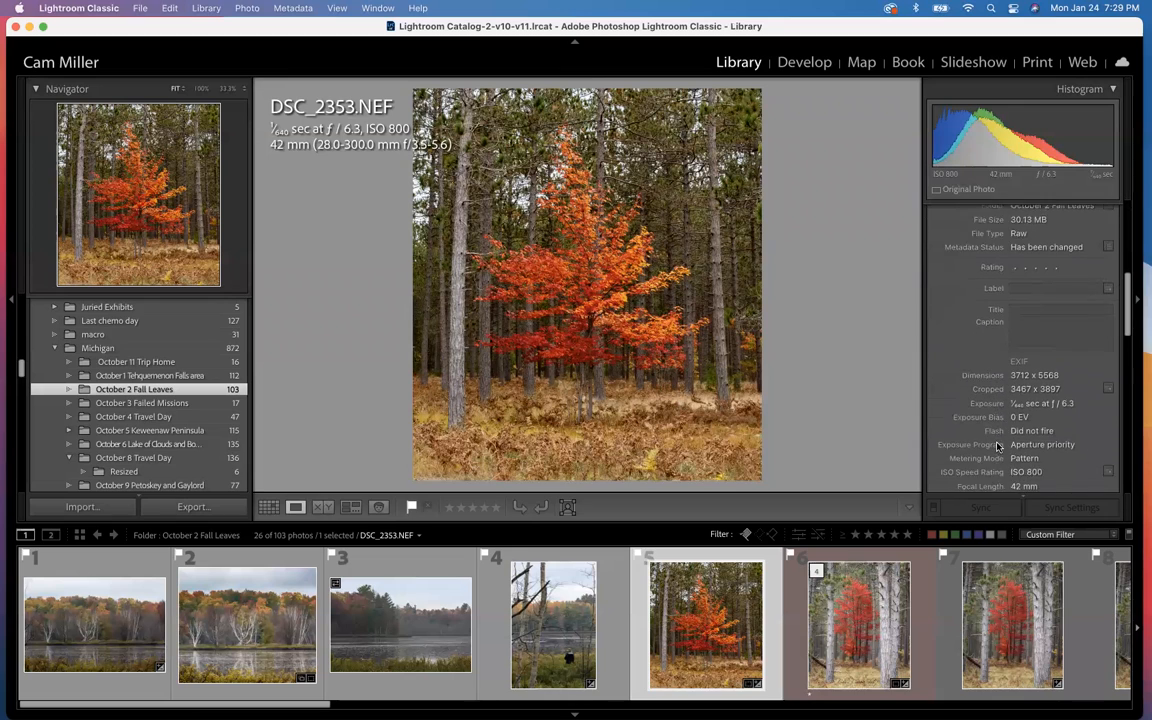
scroll(997, 446, "down", 7)
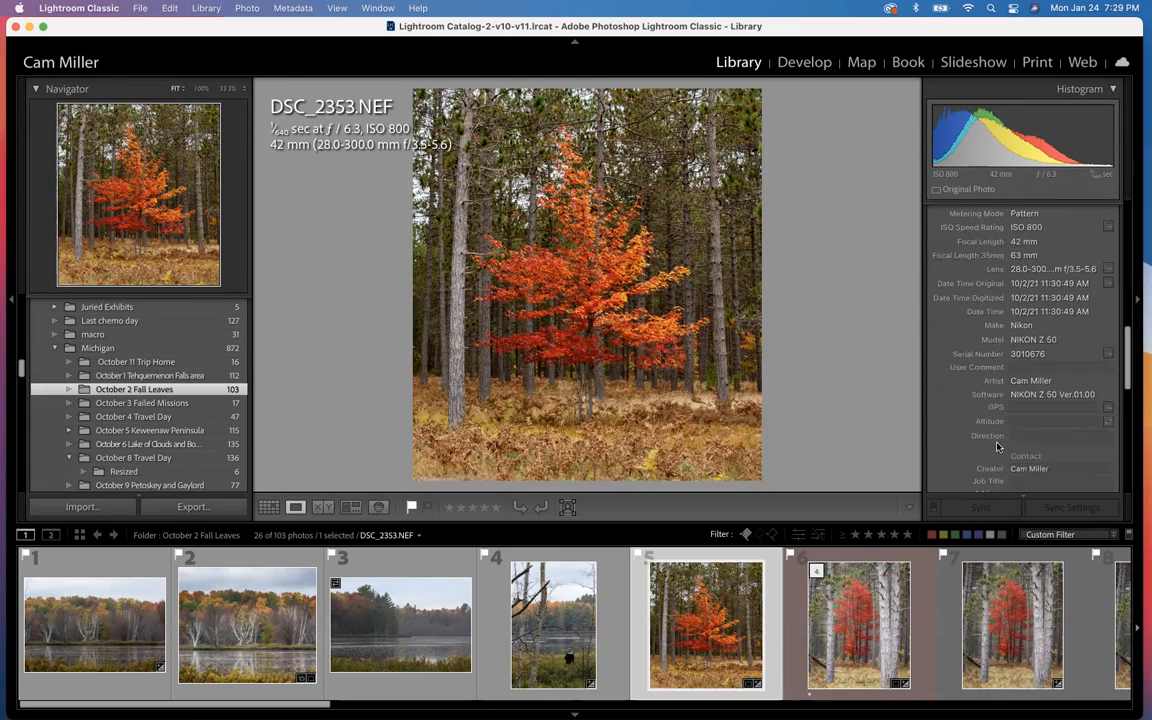
scroll(997, 446, "down", 1)
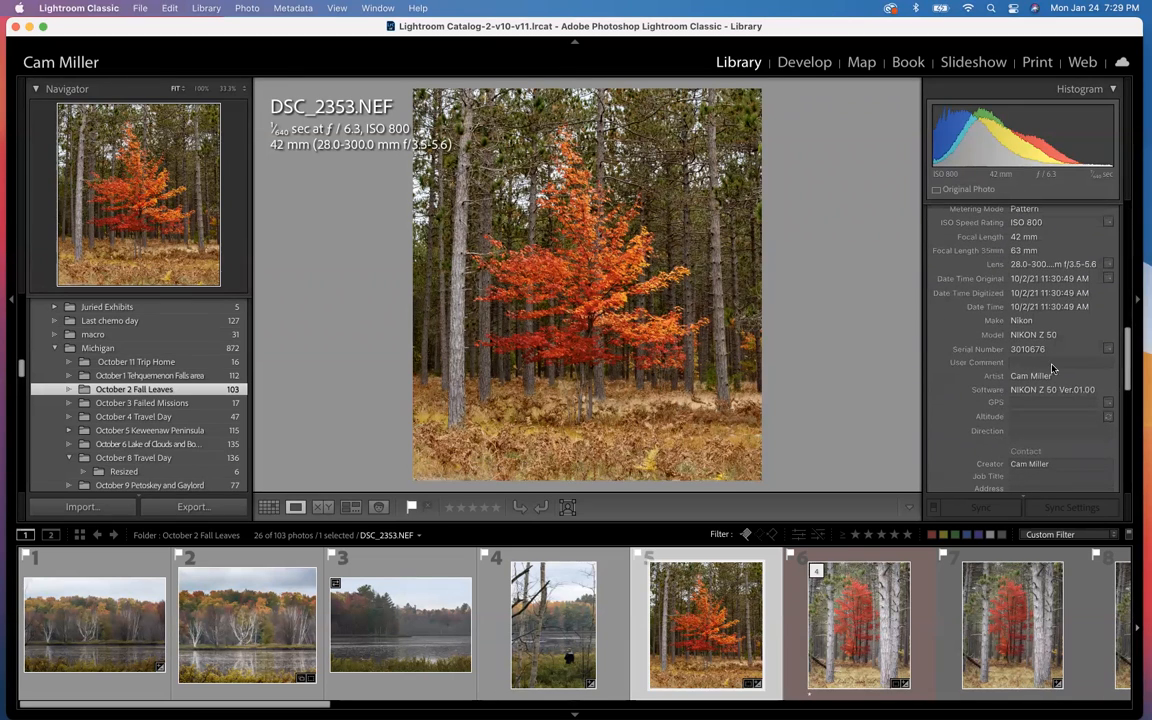
scroll(1022, 437, "down", 1)
scroll(1024, 434, "down", 2)
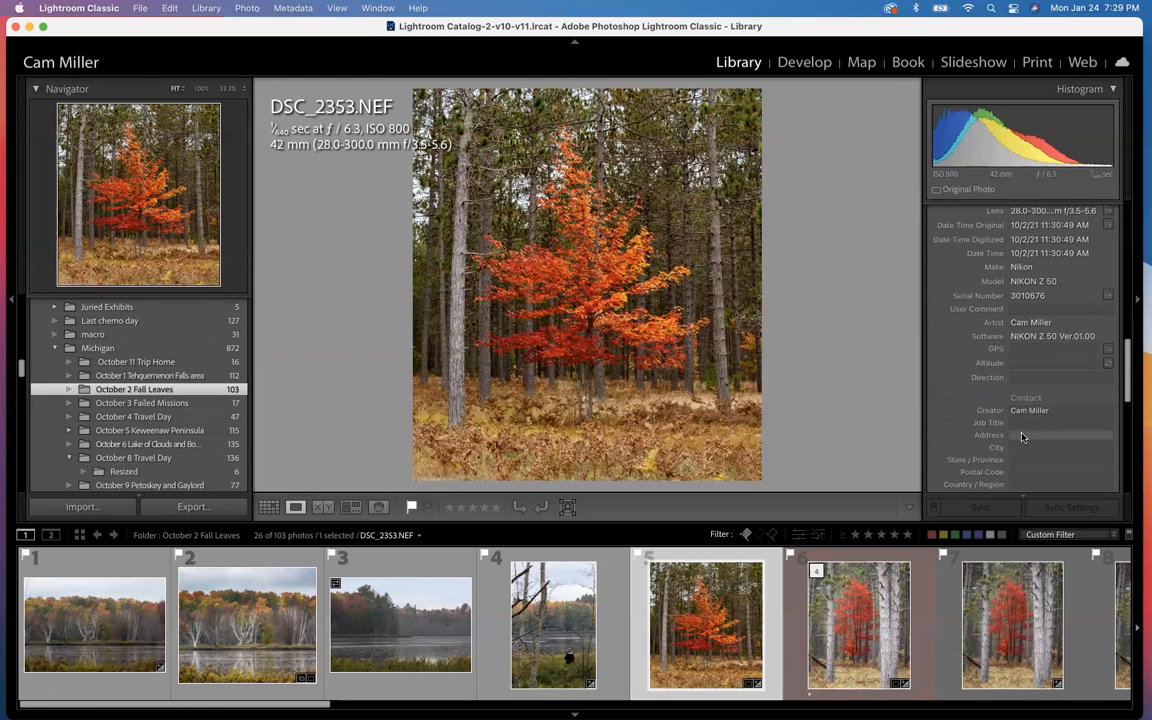
scroll(1032, 419, "down", 10)
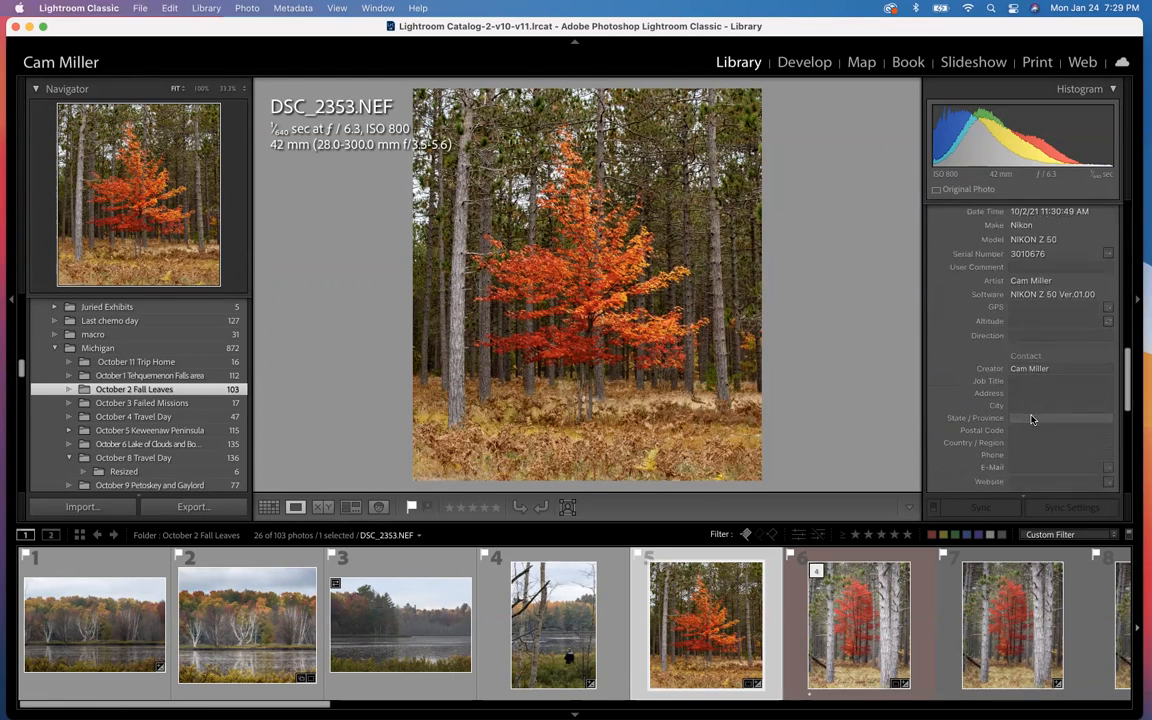
scroll(1032, 419, "down", 10)
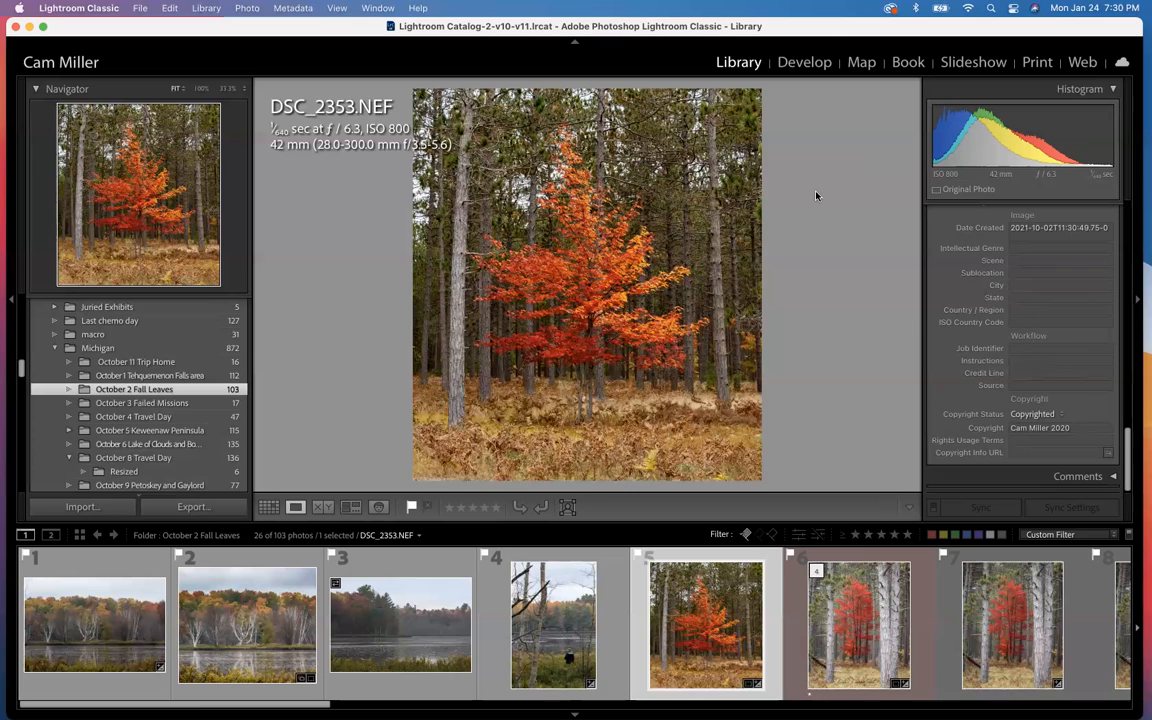
Step: Open the metadata preset editor and look over the available presets, leaving Custom selected
left_click(294, 9)
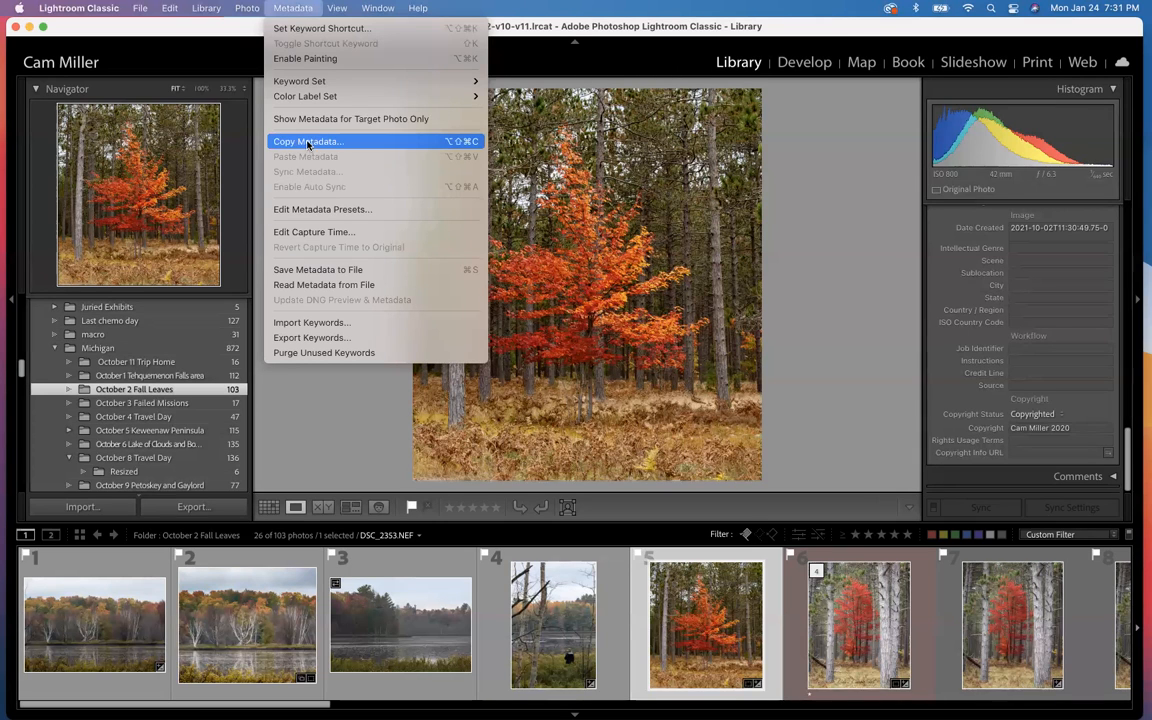
left_click(309, 210)
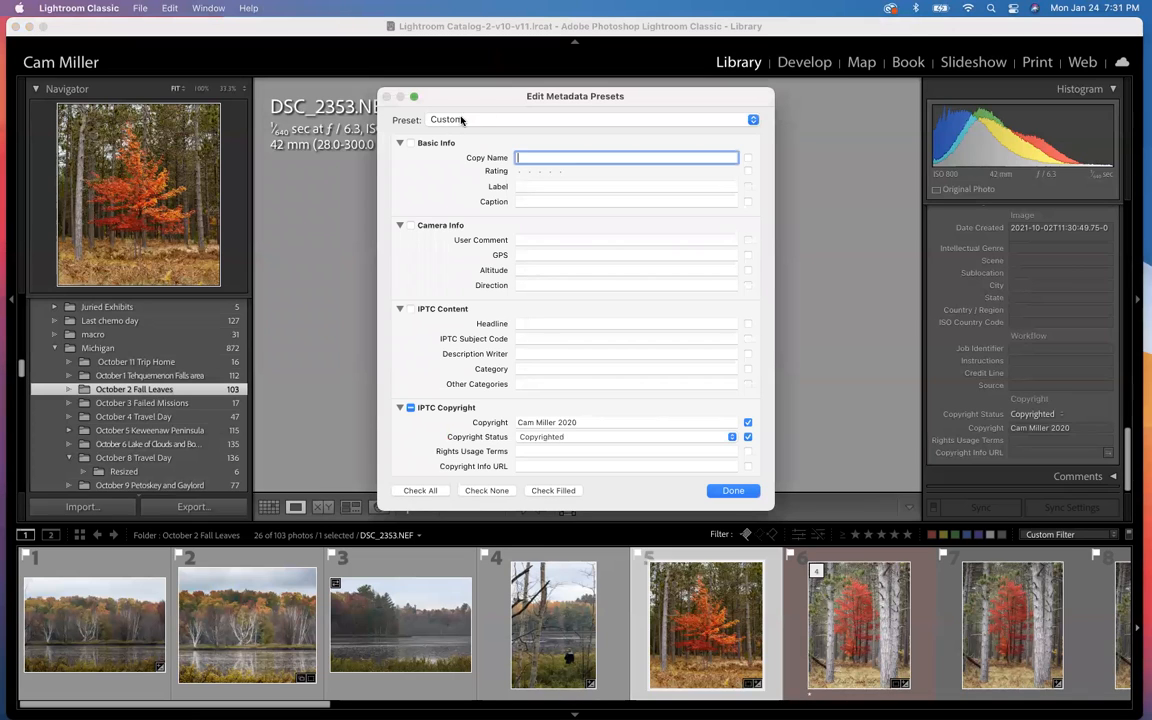
left_click(753, 121)
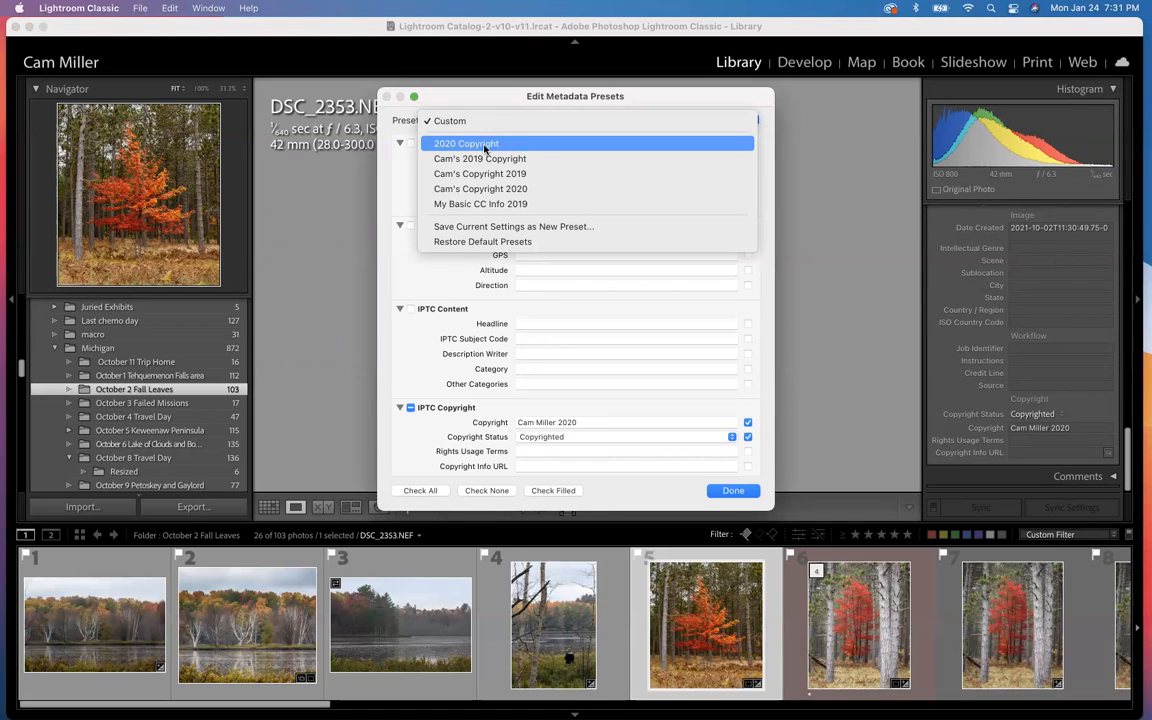
left_click(398, 166)
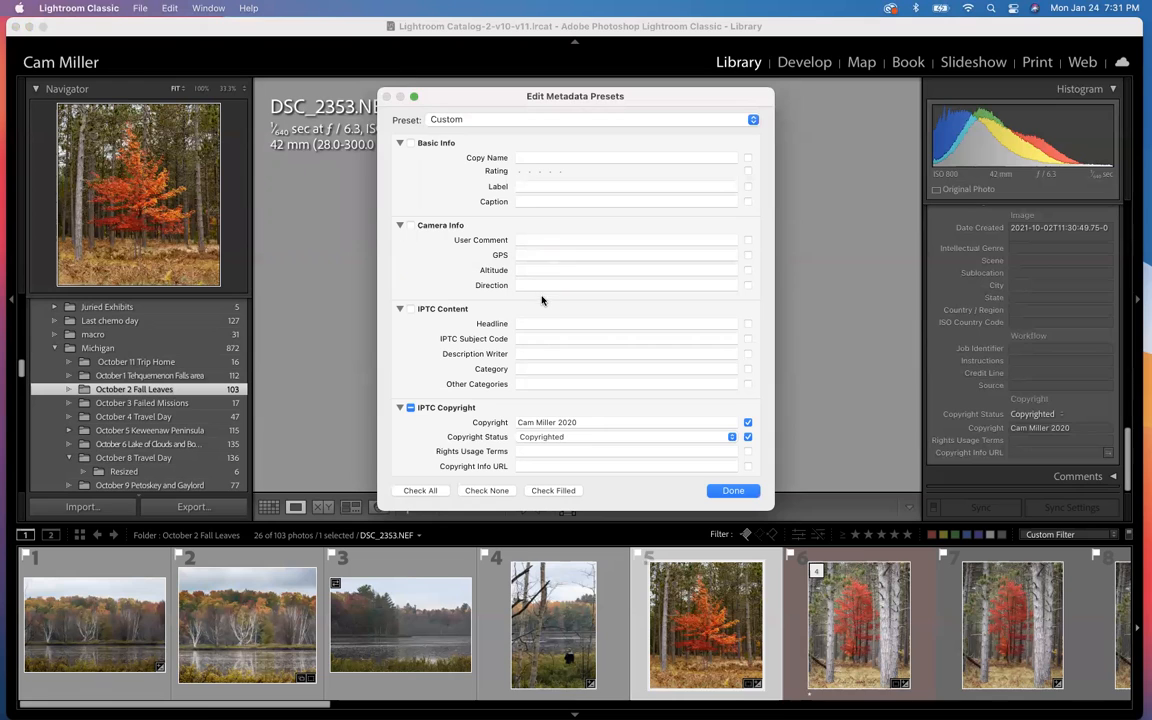
Step: Include all Basic Info fields in the Custom metadata preset and exclude them again
left_click_drag(567, 104, 531, 103)
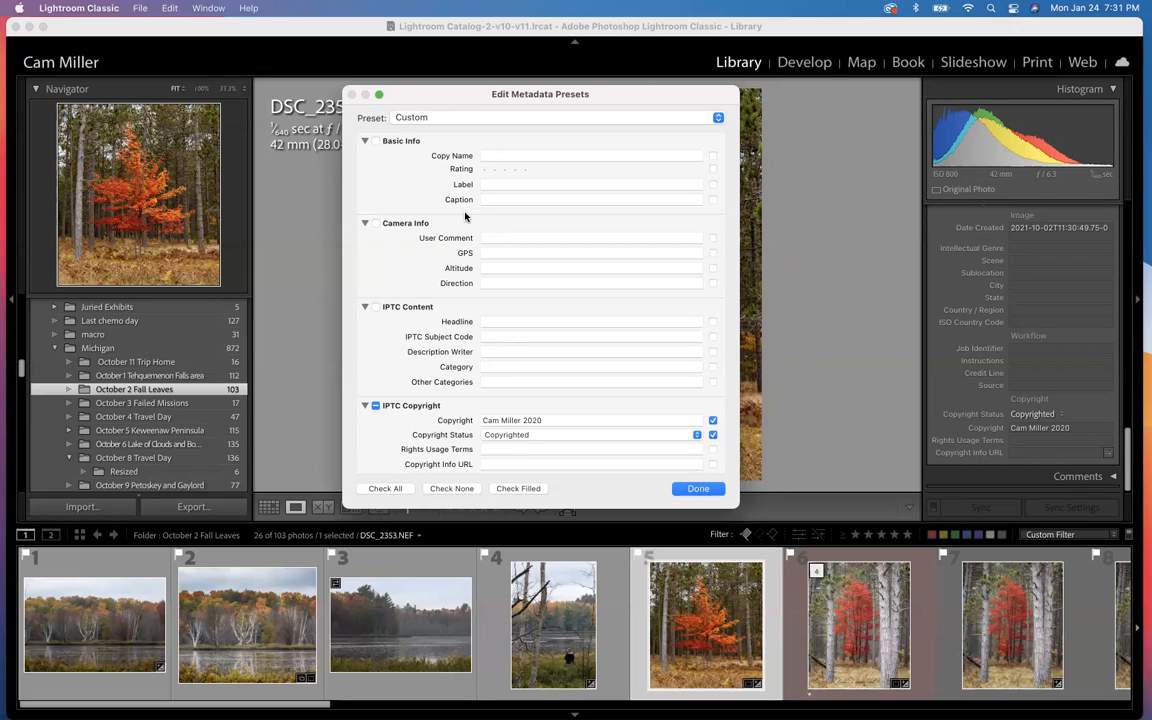
left_click(375, 141)
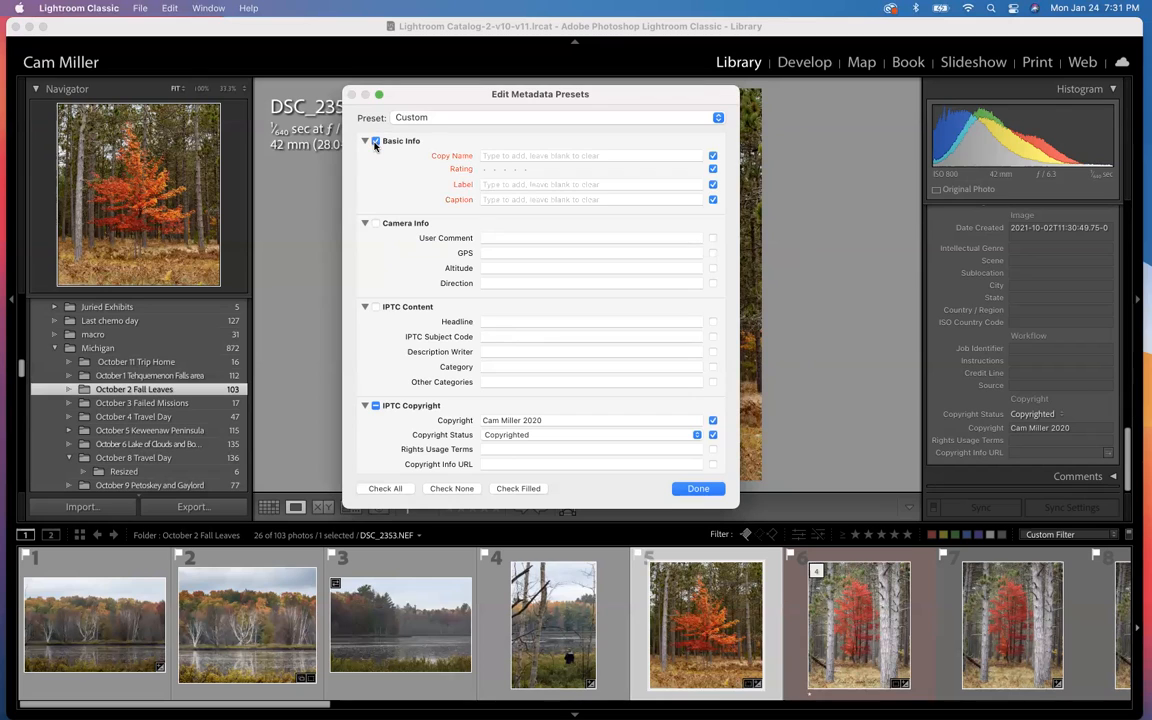
left_click(375, 143)
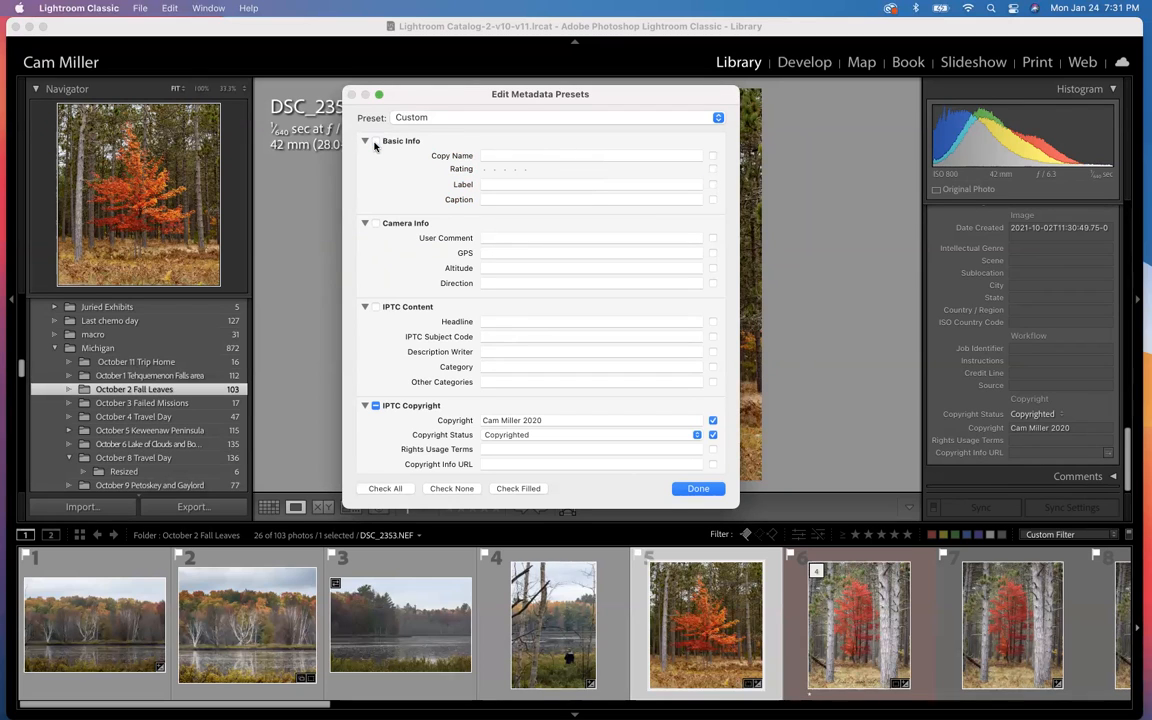
Step: Look over the Camera Info, IPTC Content, IPTC Copyright and IPTC Creator fields of the Custom metadata preset
scroll(377, 148, "down", 2)
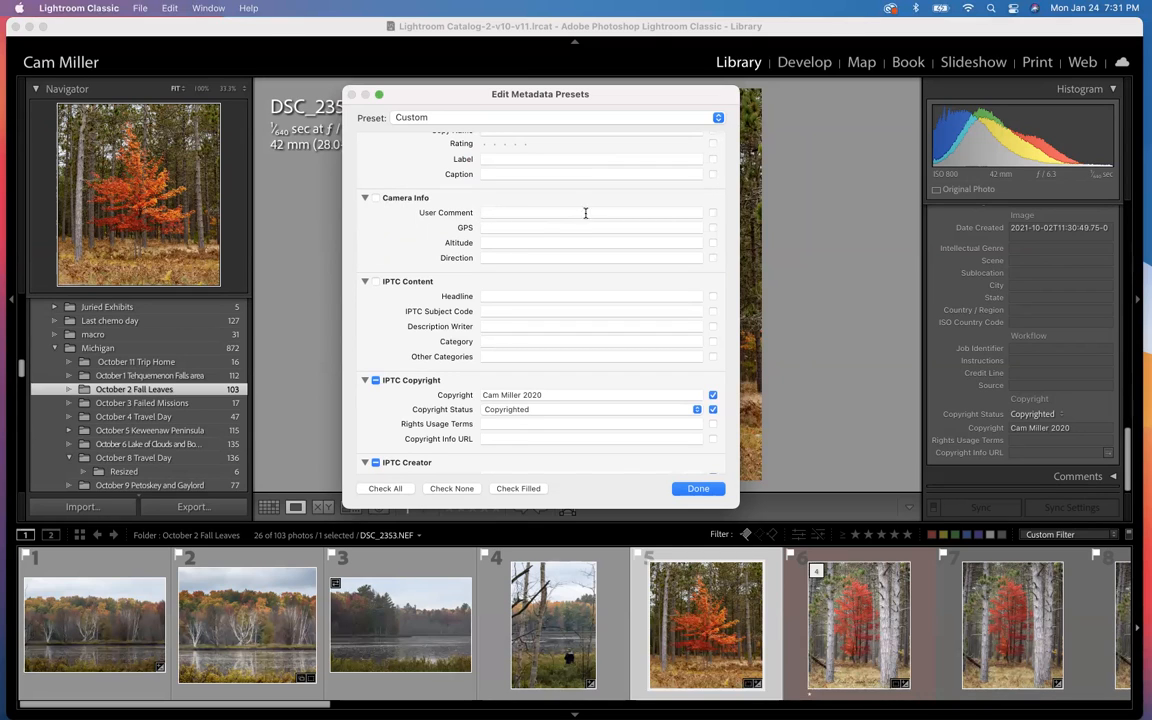
scroll(402, 244, "down", 3)
scroll(404, 243, "down", 1)
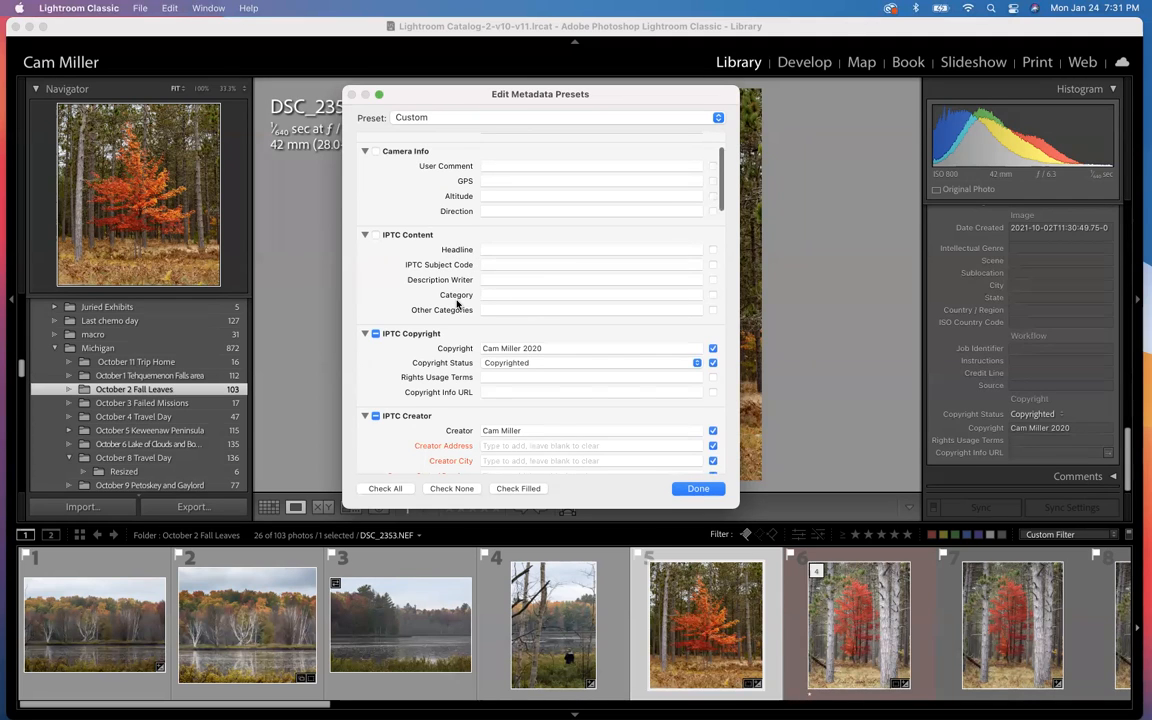
scroll(457, 303, "down", 3)
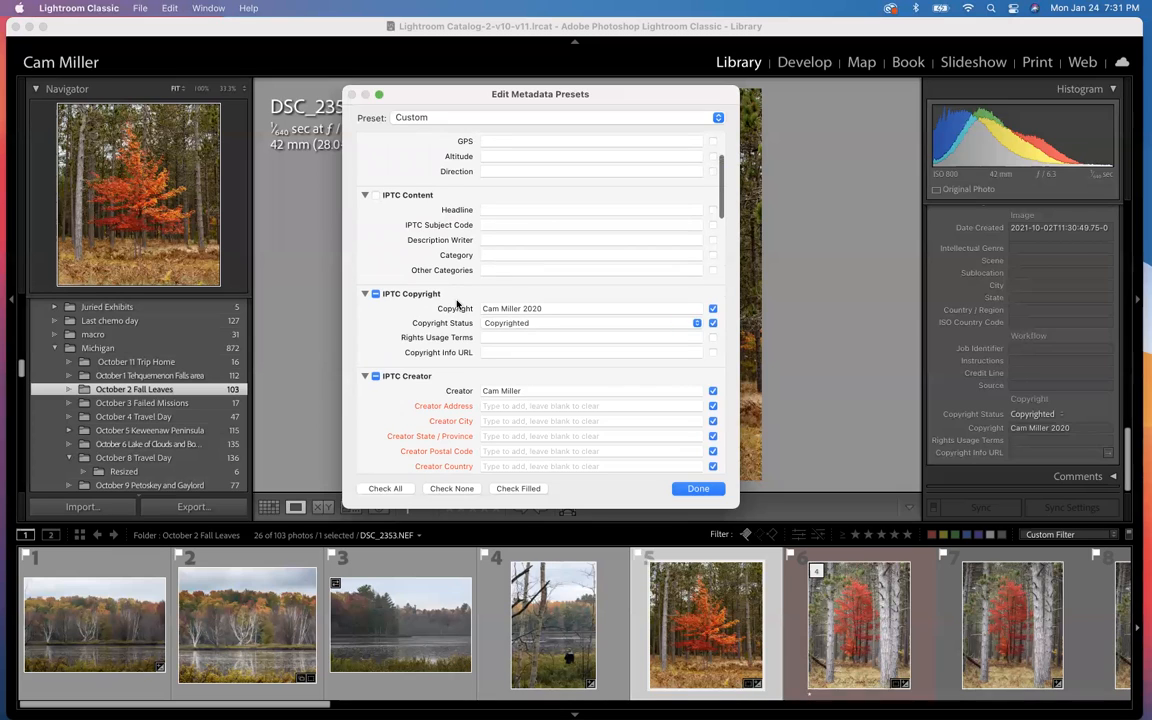
scroll(457, 303, "up", 1)
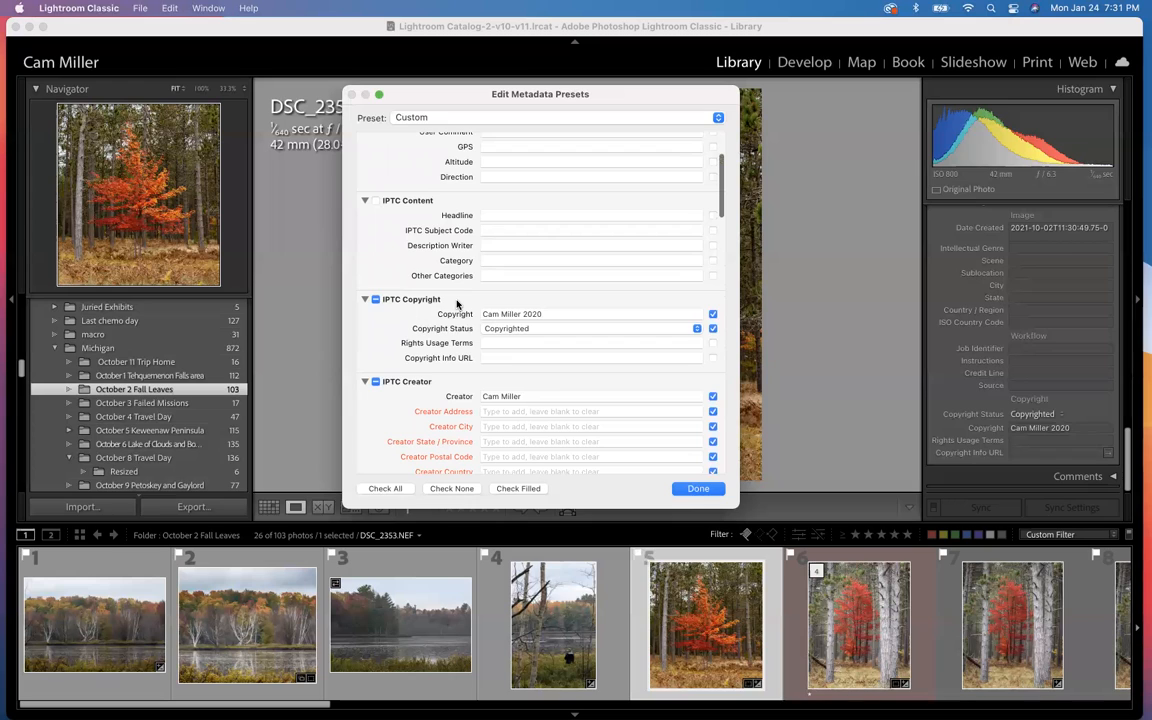
scroll(457, 303, "down", 1)
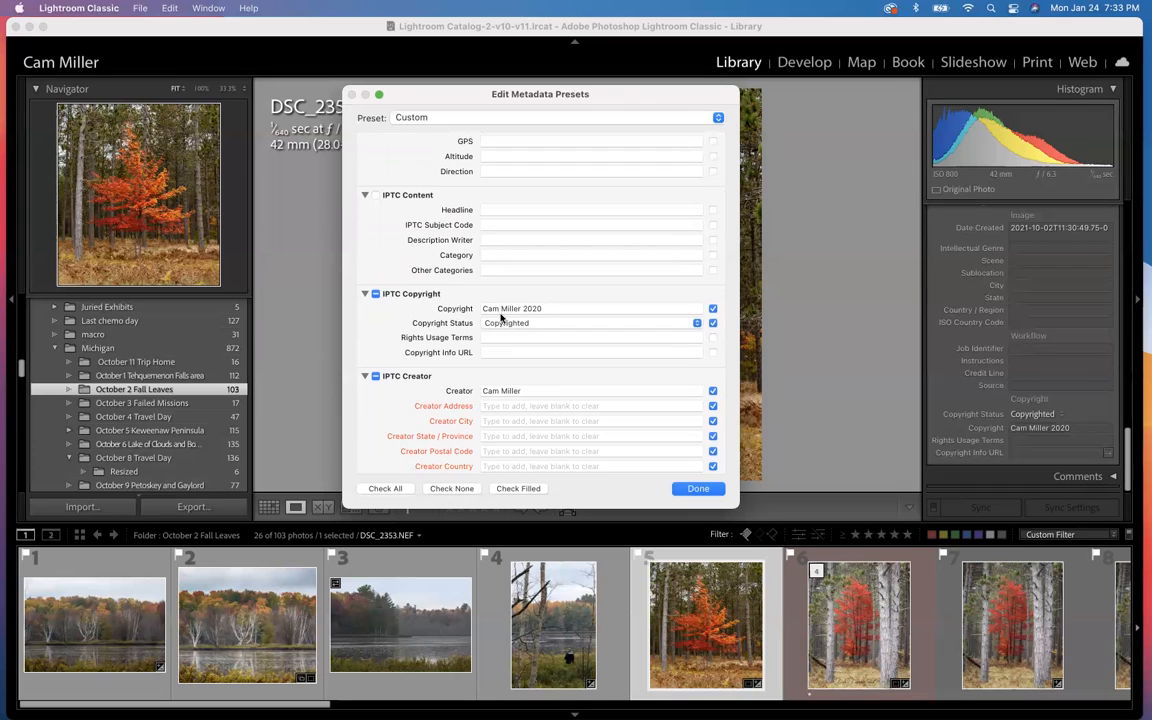
Step: Switch the preset's copyright status to Unknown and return it to Copyrighted
left_click(545, 309)
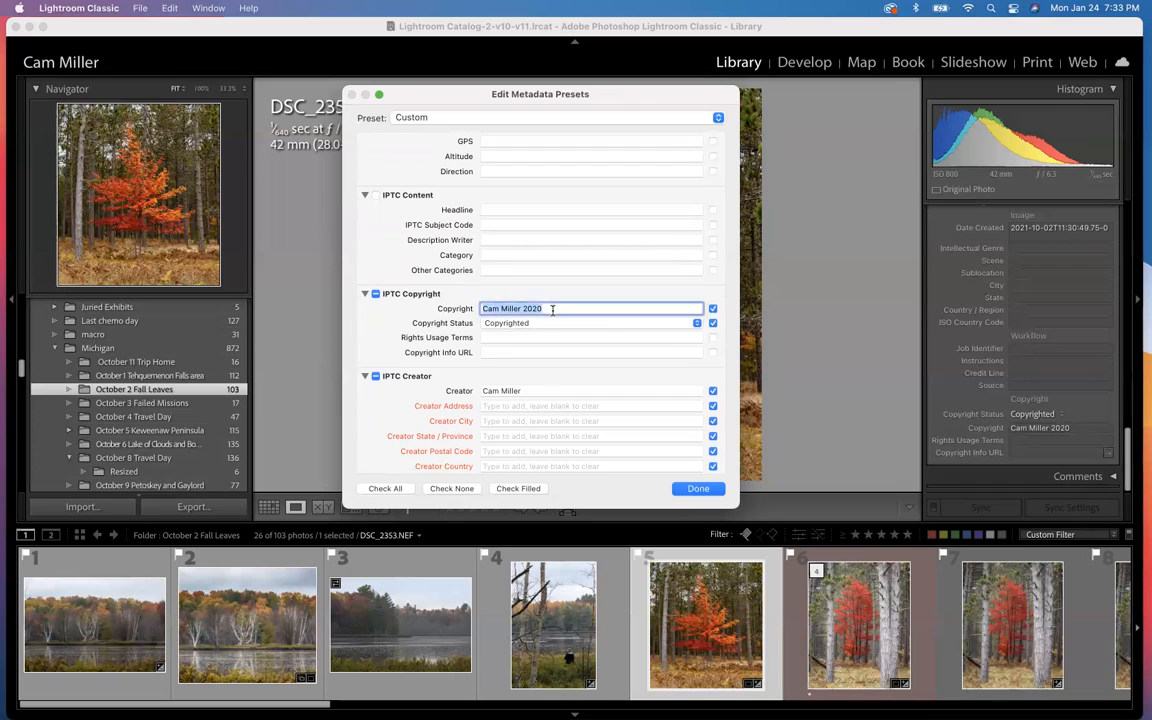
left_click(550, 325)
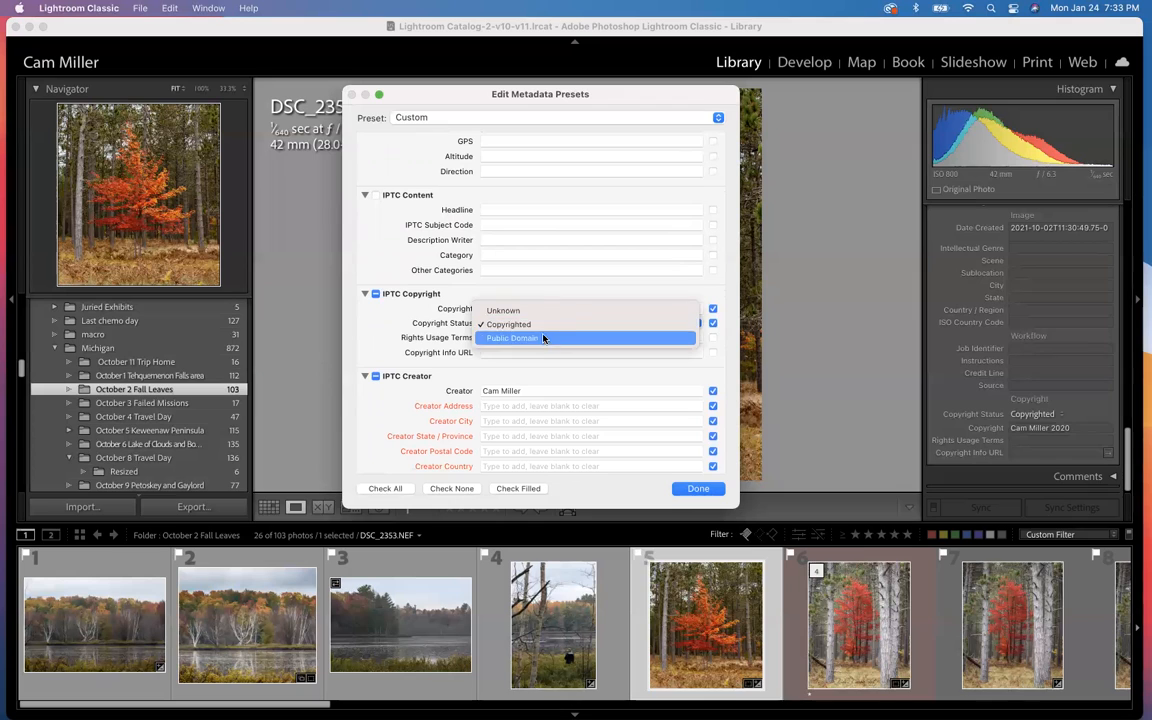
left_click(534, 310)
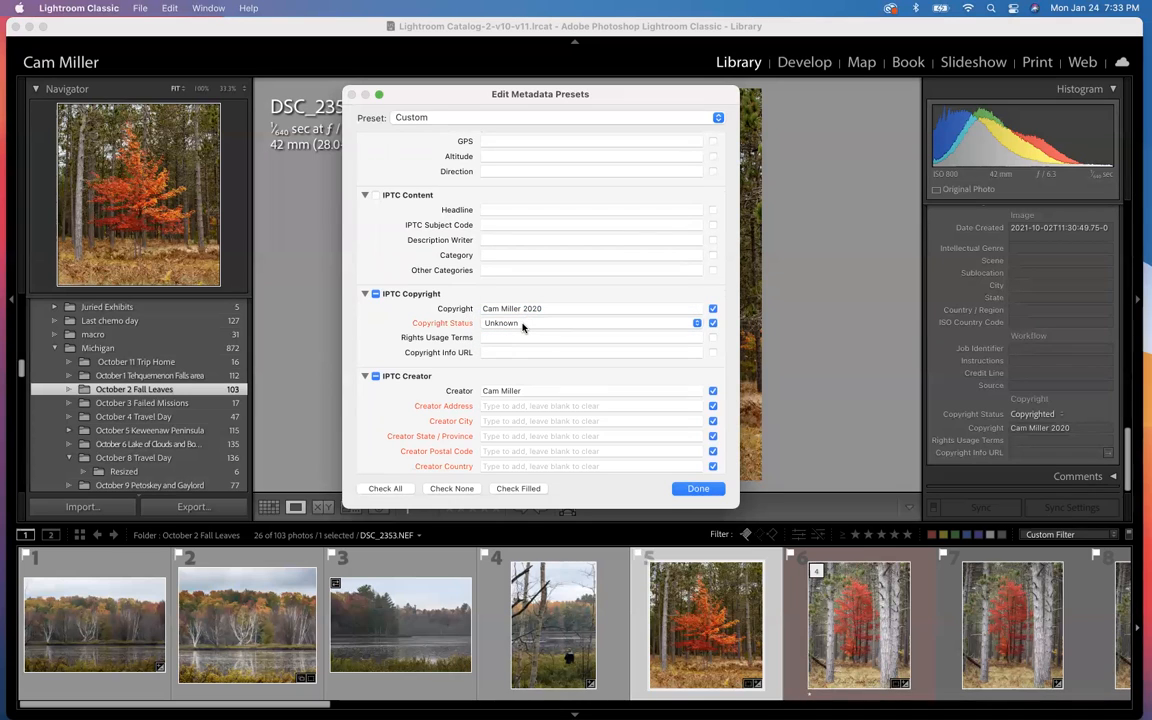
left_click(522, 327)
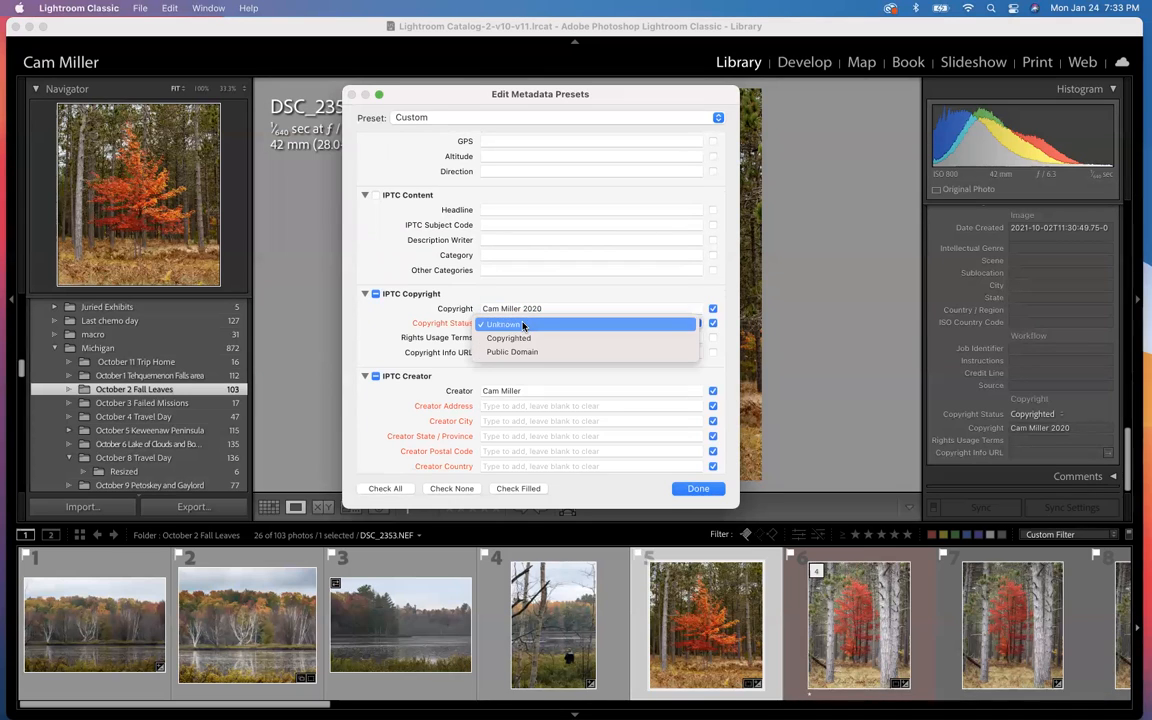
left_click(527, 340)
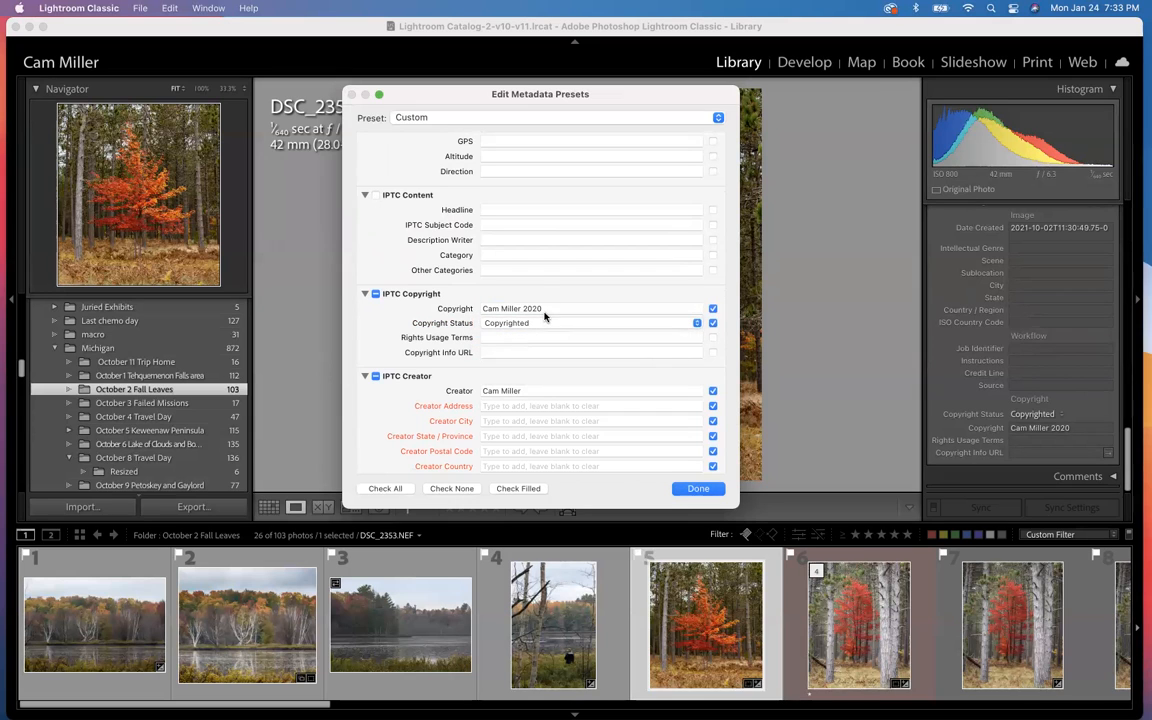
Step: Replace the text in the preset's Copyright field with a © symbol
left_click(544, 308)
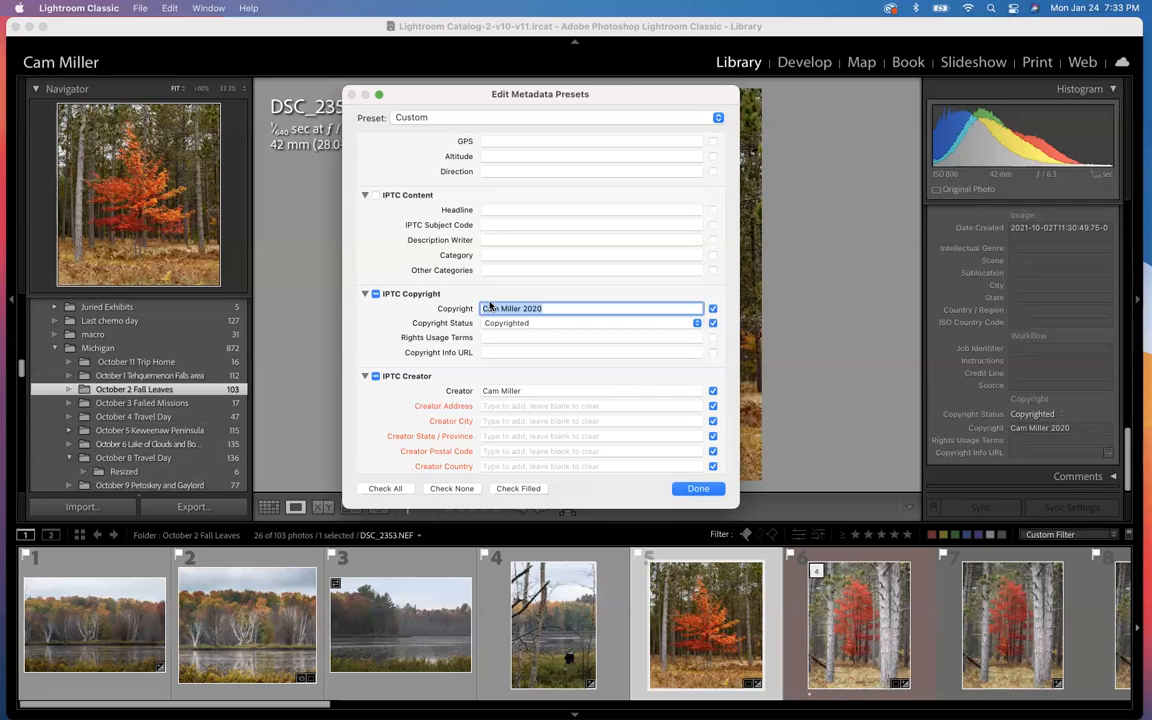
key("alt")
type("©")
Step: Switch to Chrome and look through the Lightroom Queen article on updating the copyright for 2022, including the tip on adding the © symbol
mouse_move(690, 714)
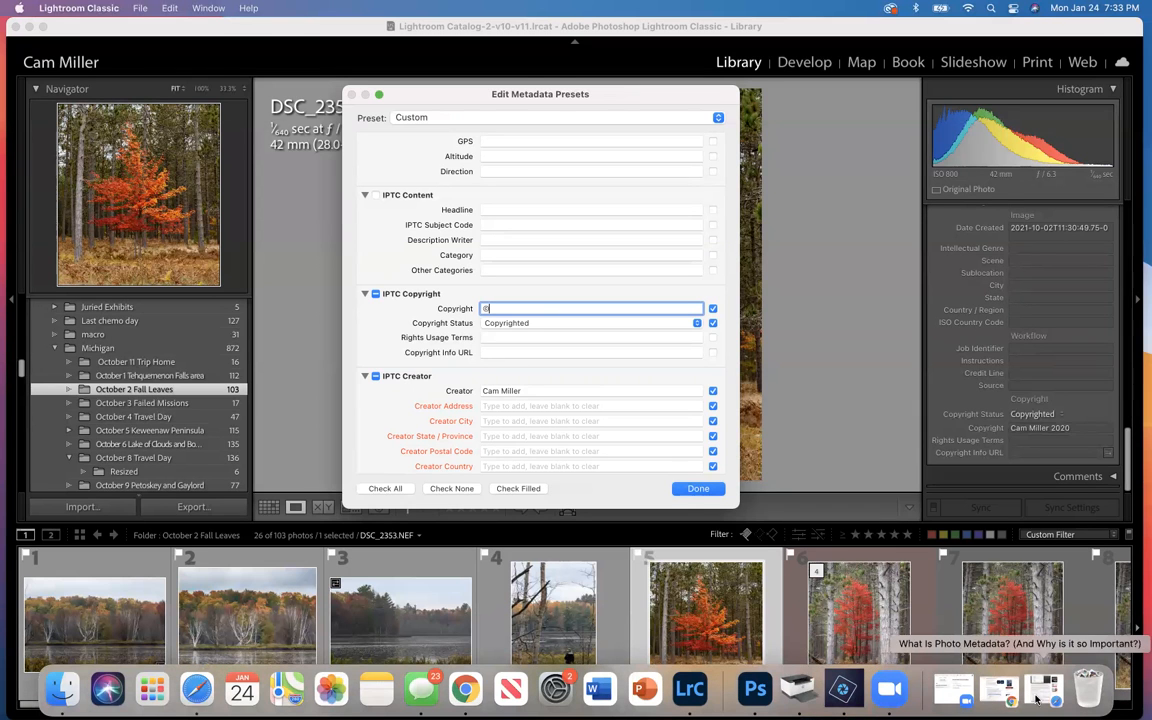
left_click(993, 699)
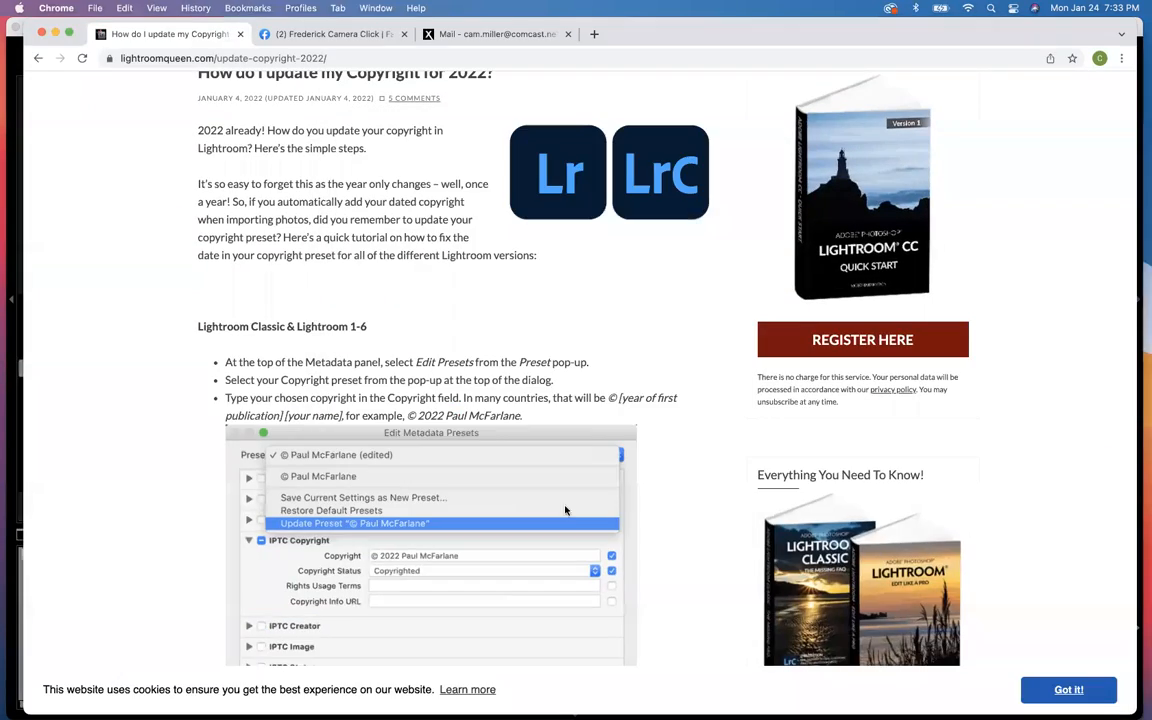
scroll(539, 516, "down", 15)
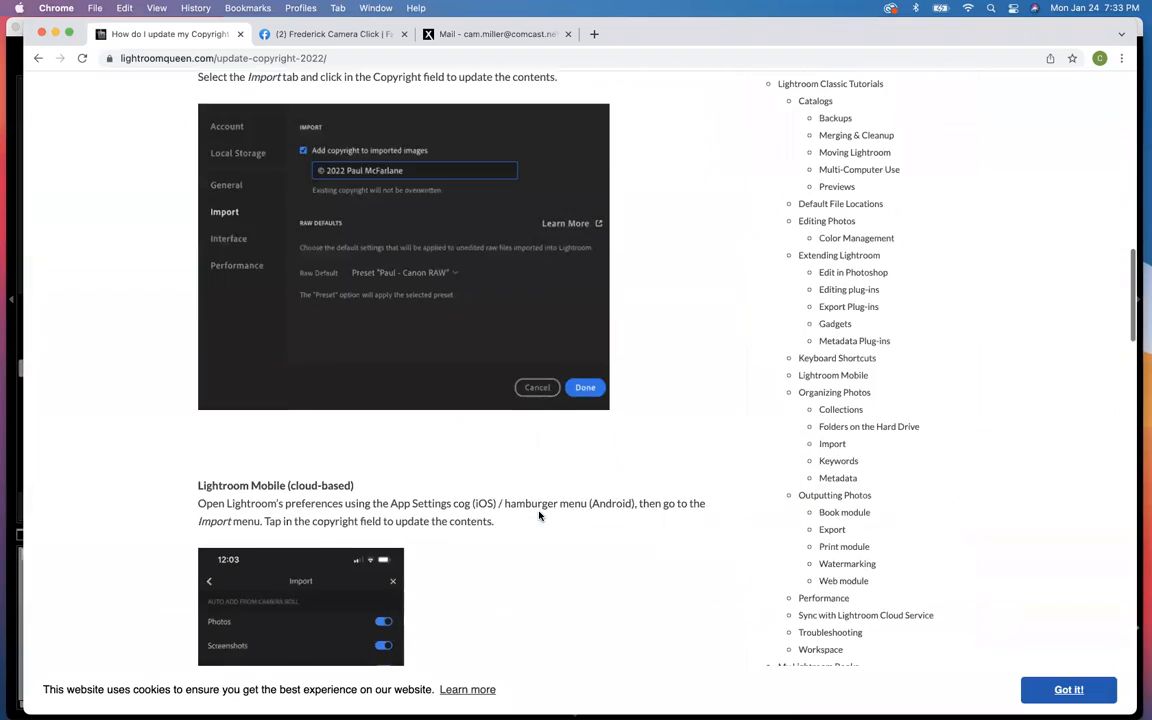
scroll(539, 516, "down", 10)
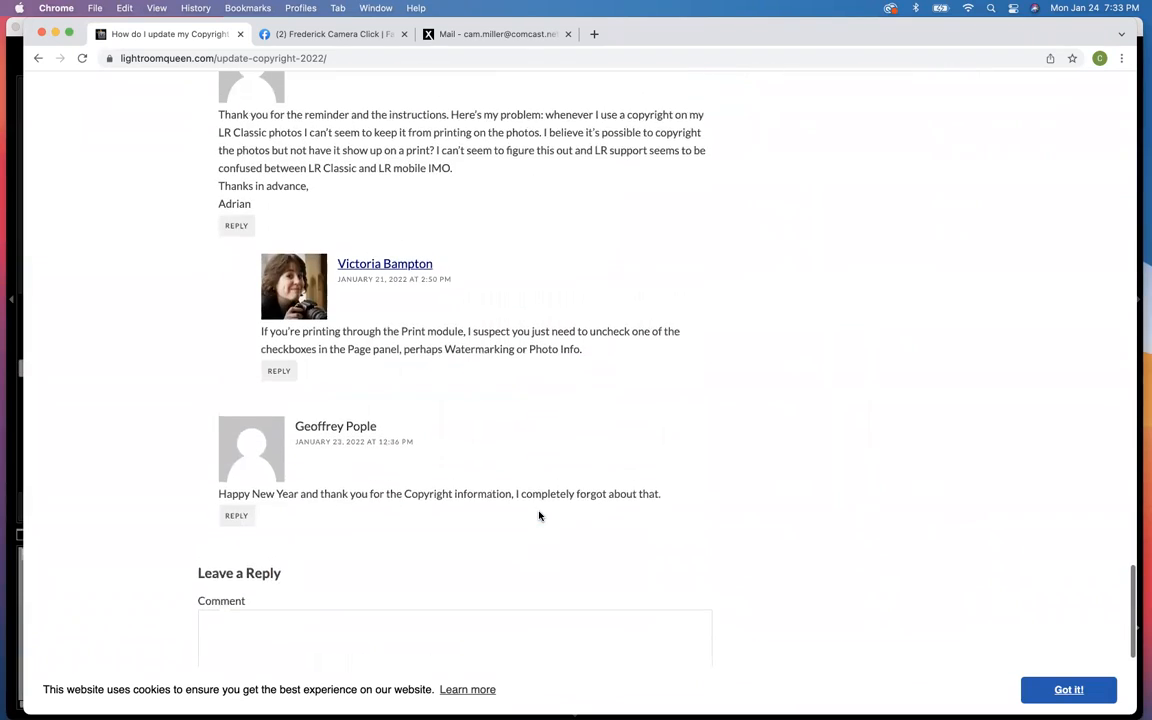
scroll(539, 516, "up", 2)
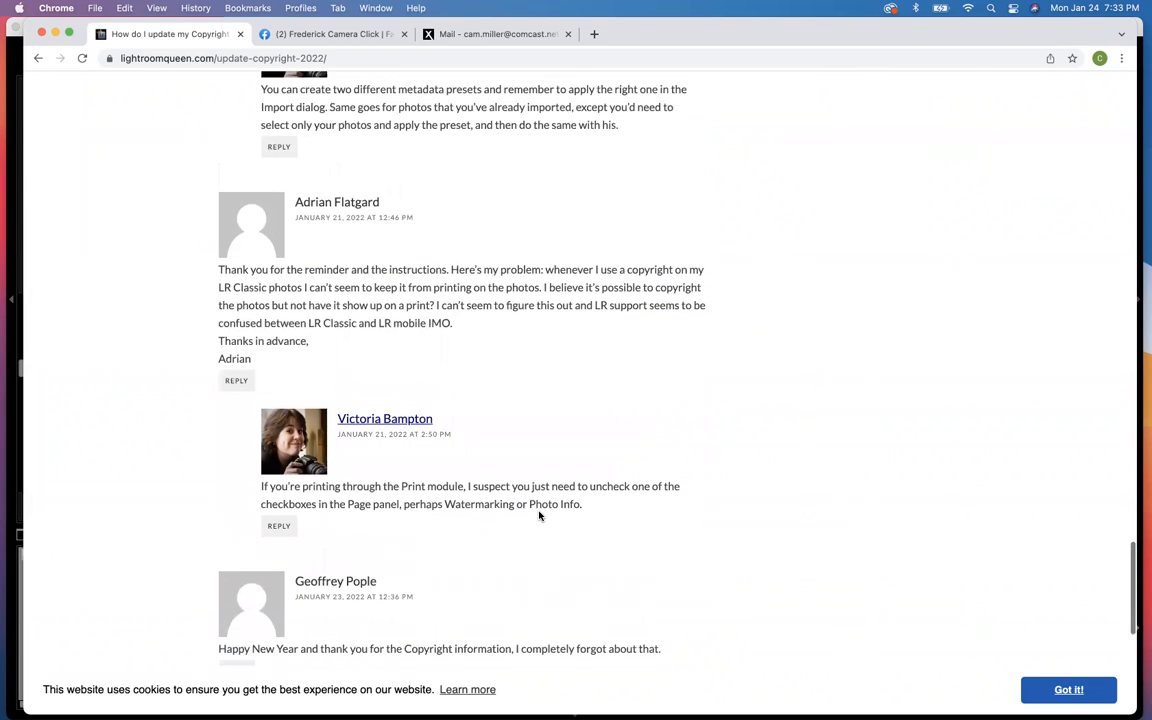
scroll(539, 516, "up", 10)
scroll(539, 513, "up", 8)
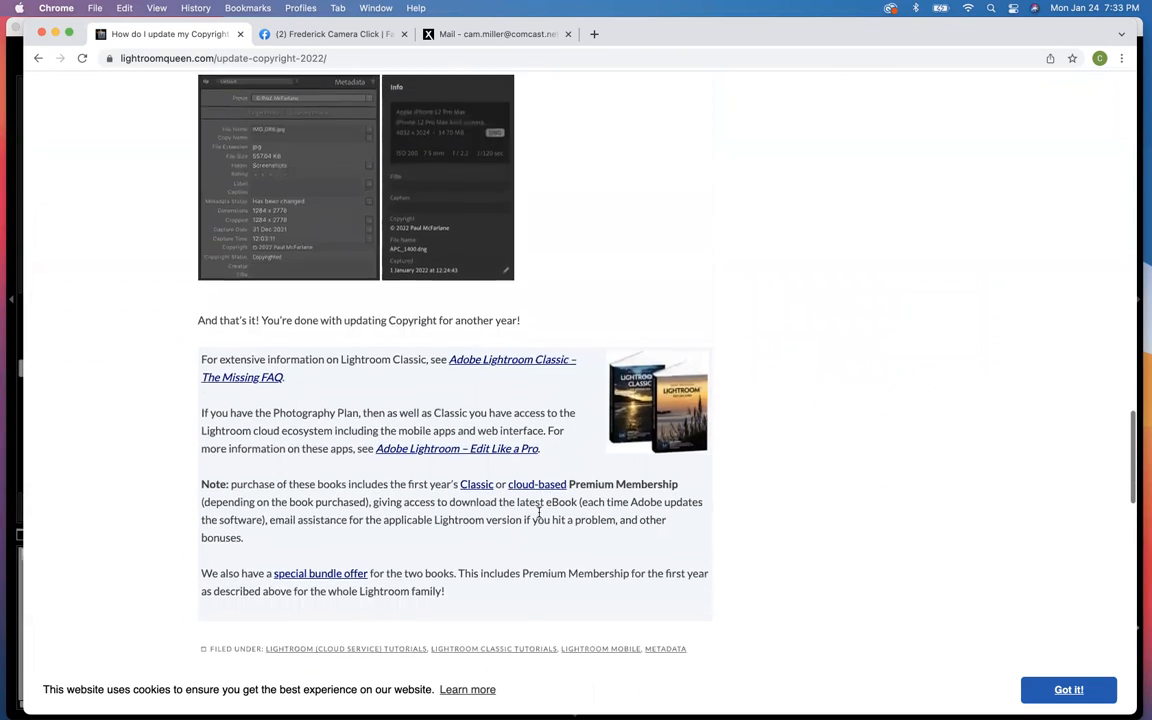
scroll(539, 513, "up", 6)
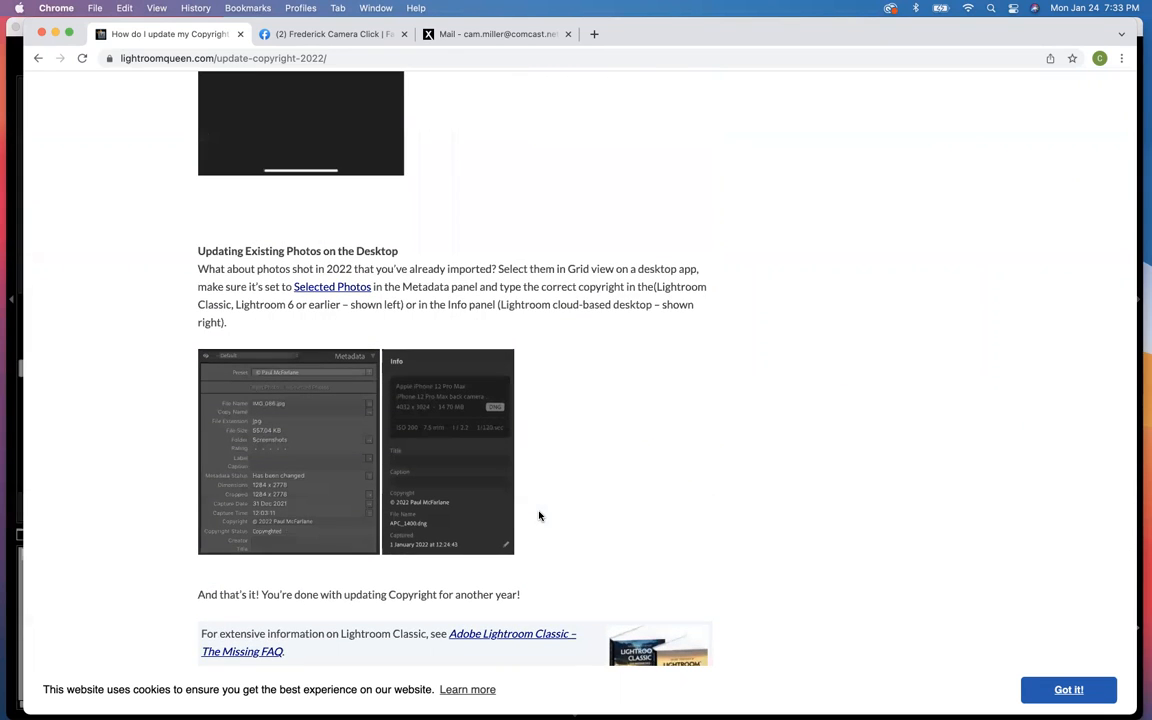
scroll(539, 516, "up", 10)
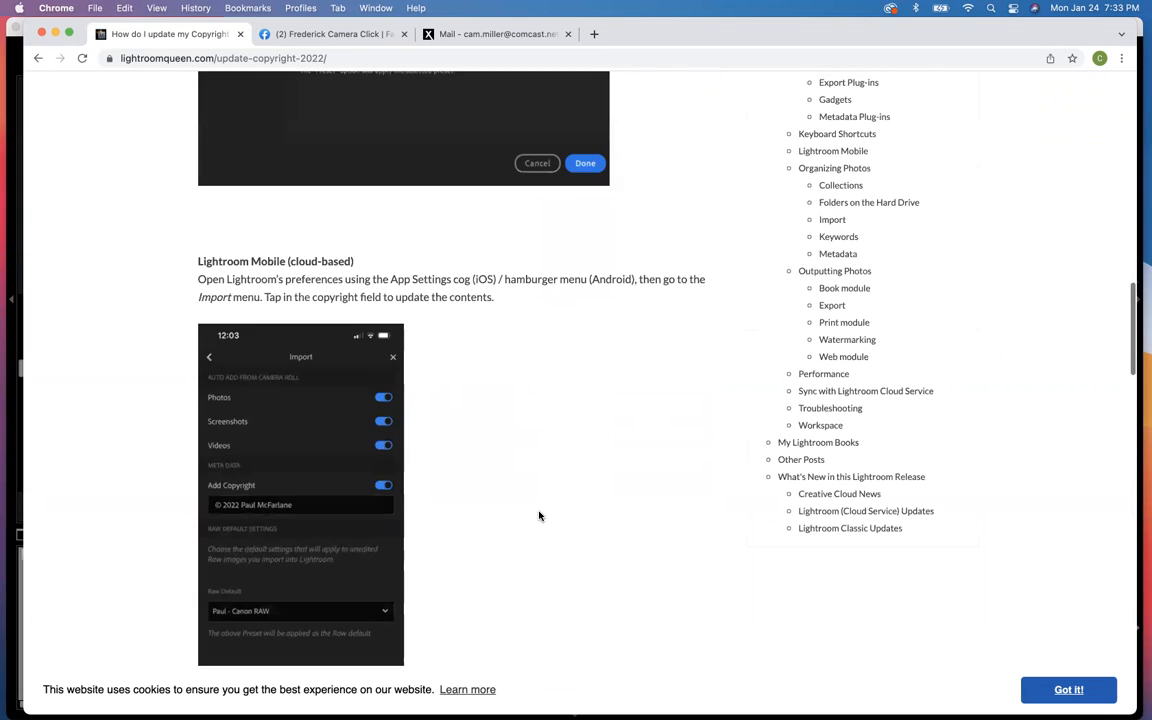
scroll(539, 516, "up", 10)
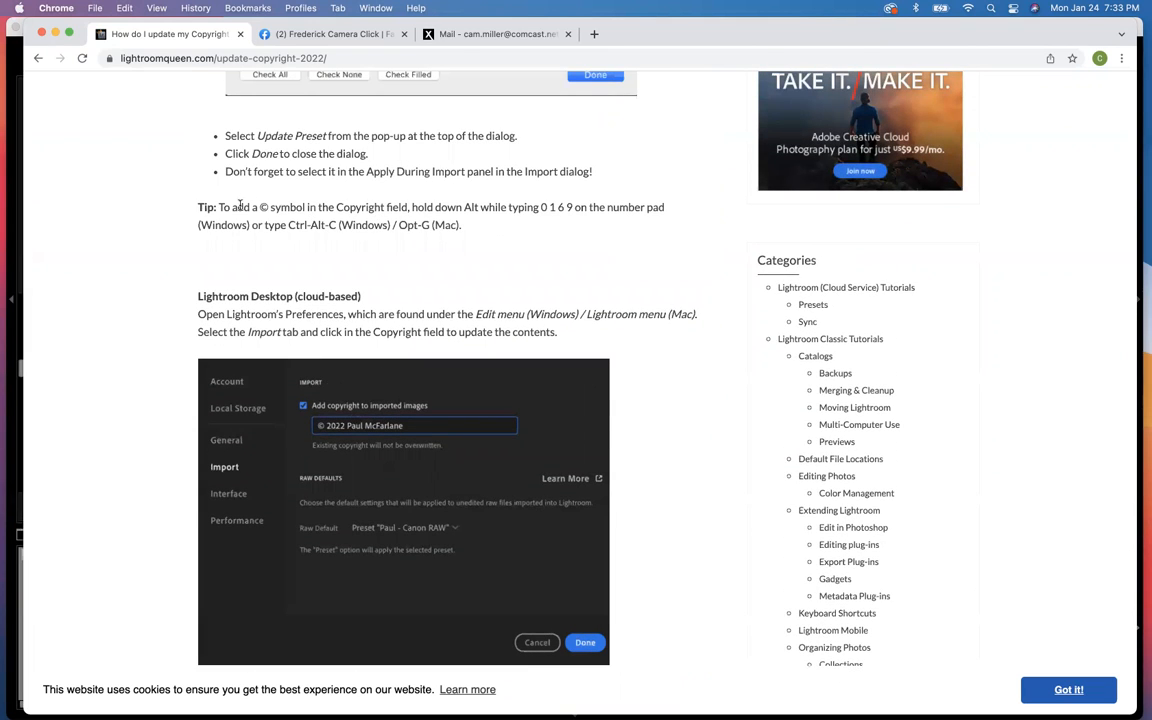
Step: Select and copy the article's tip on adding a © symbol, and minimize the browser to return to Lightroom Classic
left_click_drag(218, 207, 500, 231)
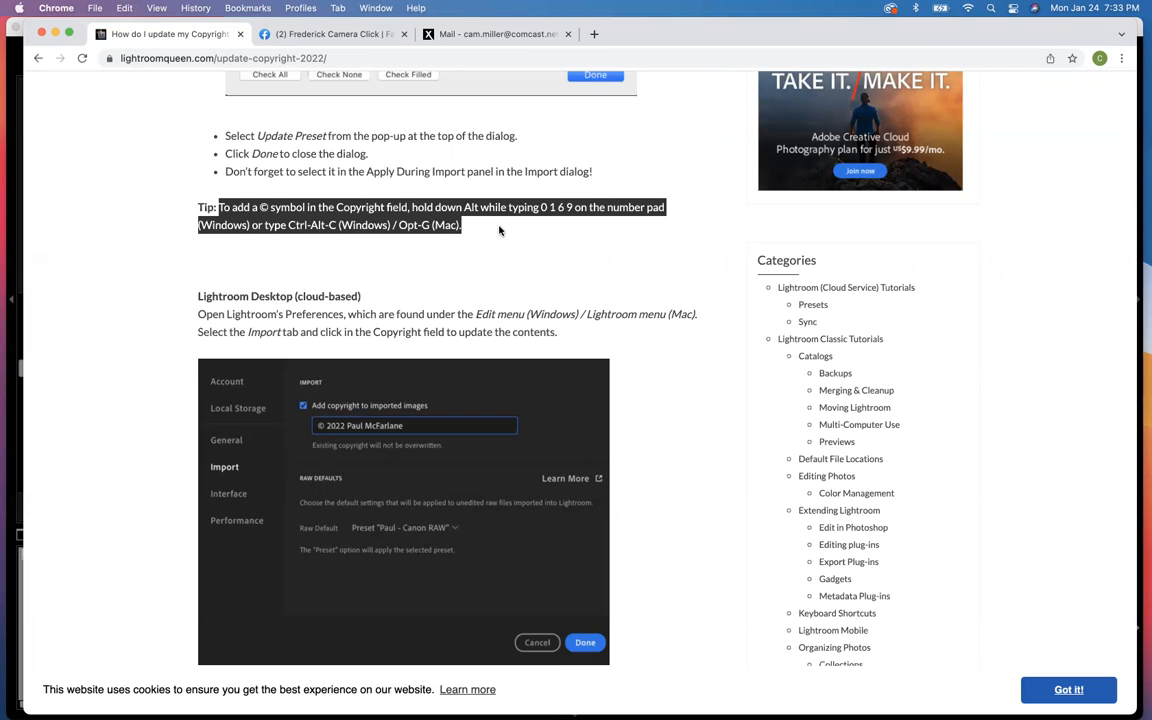
key("super+c")
left_click(13, 63)
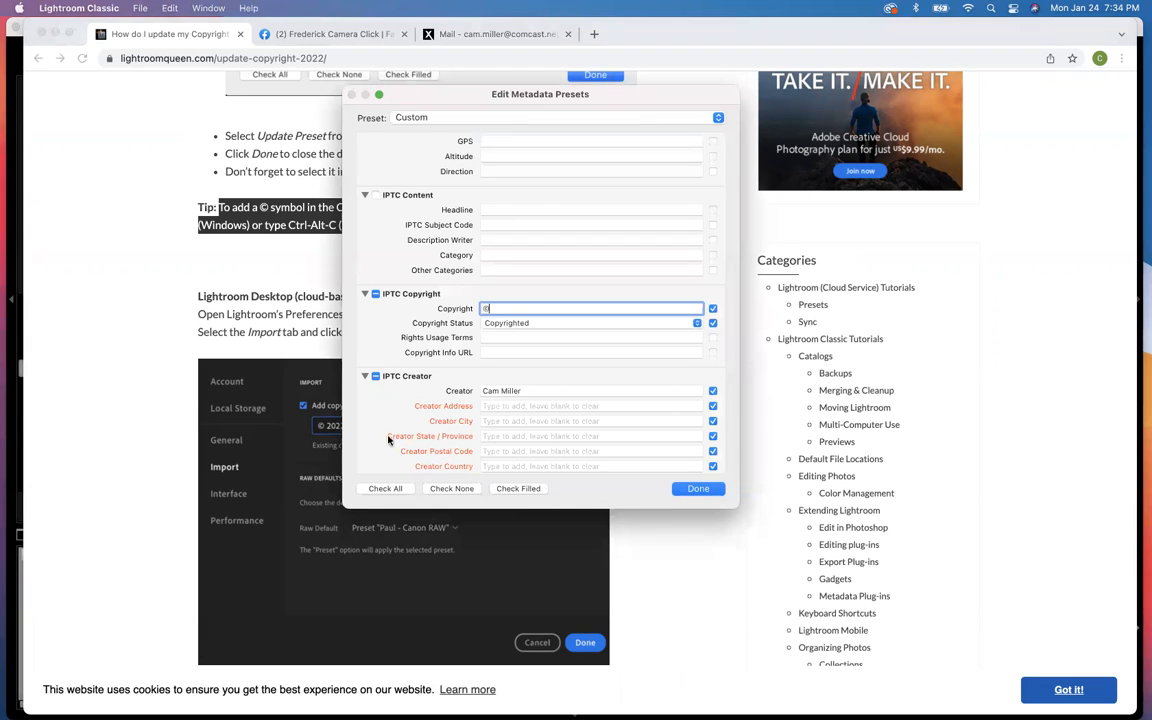
left_click(54, 111)
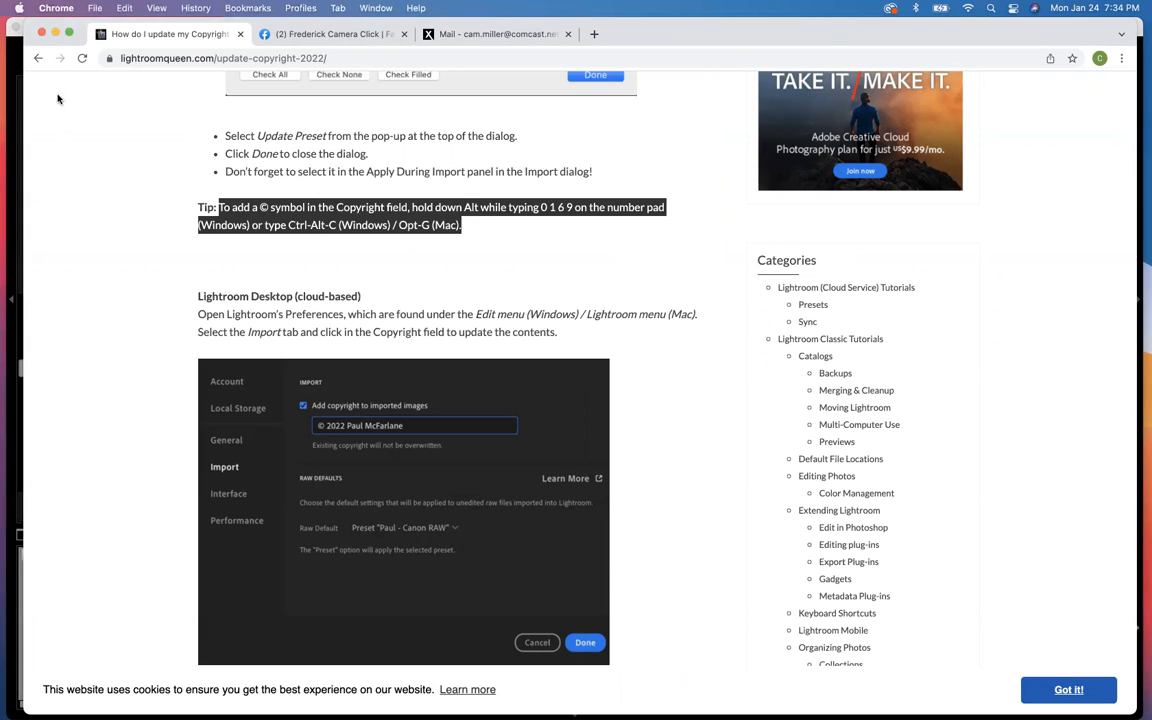
left_click(55, 33)
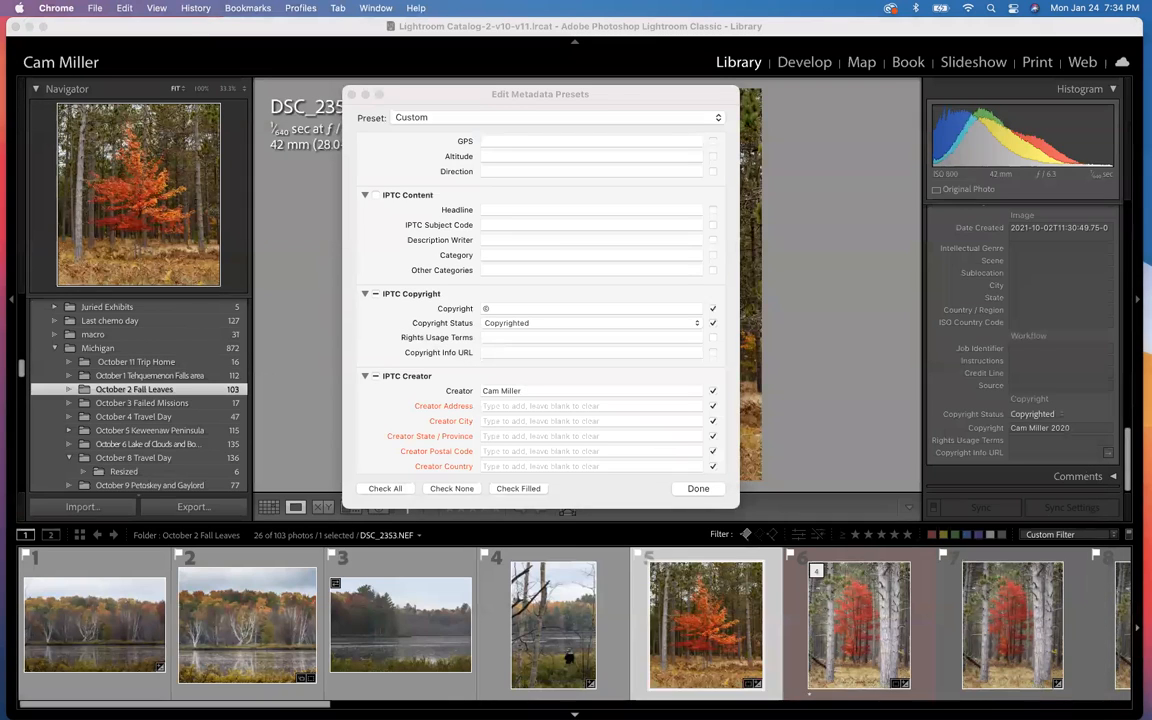
Step: Complete the preset's Copyright field by adding the photographer's name after the © symbol
mouse_move(465, 690)
left_click(499, 308)
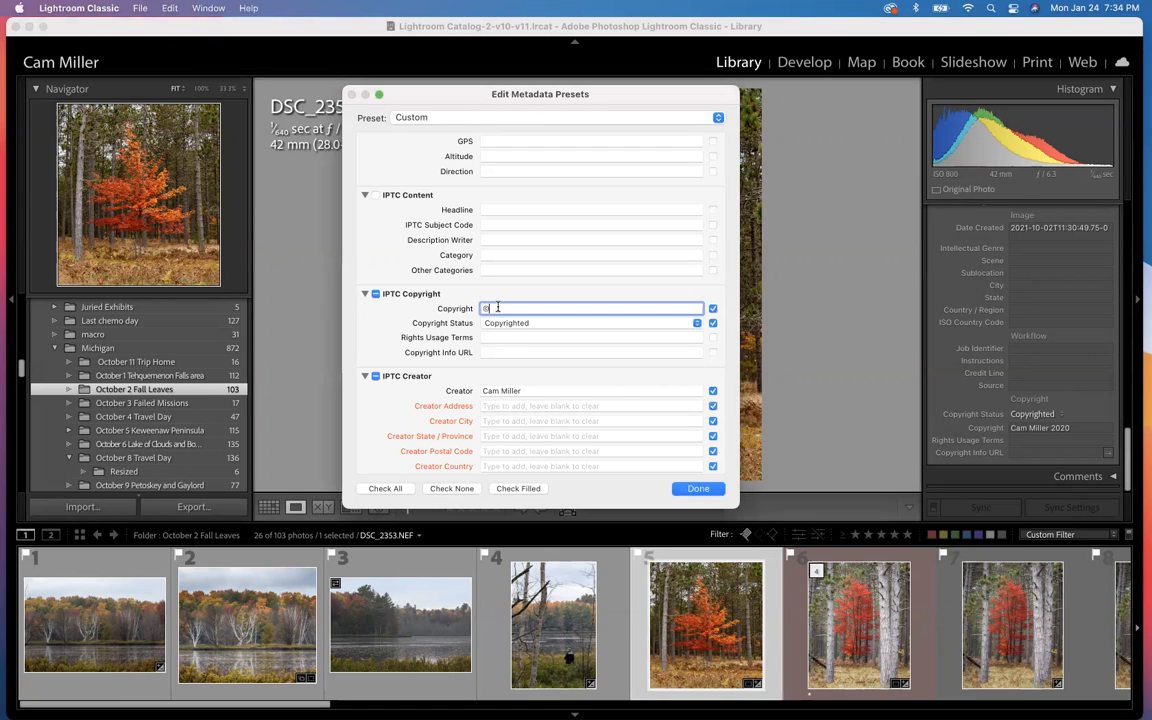
type("© Cam Miller")
Step: Fill in the creator's street address and city in the IPTC Creator section
scroll(491, 352, "down", 5)
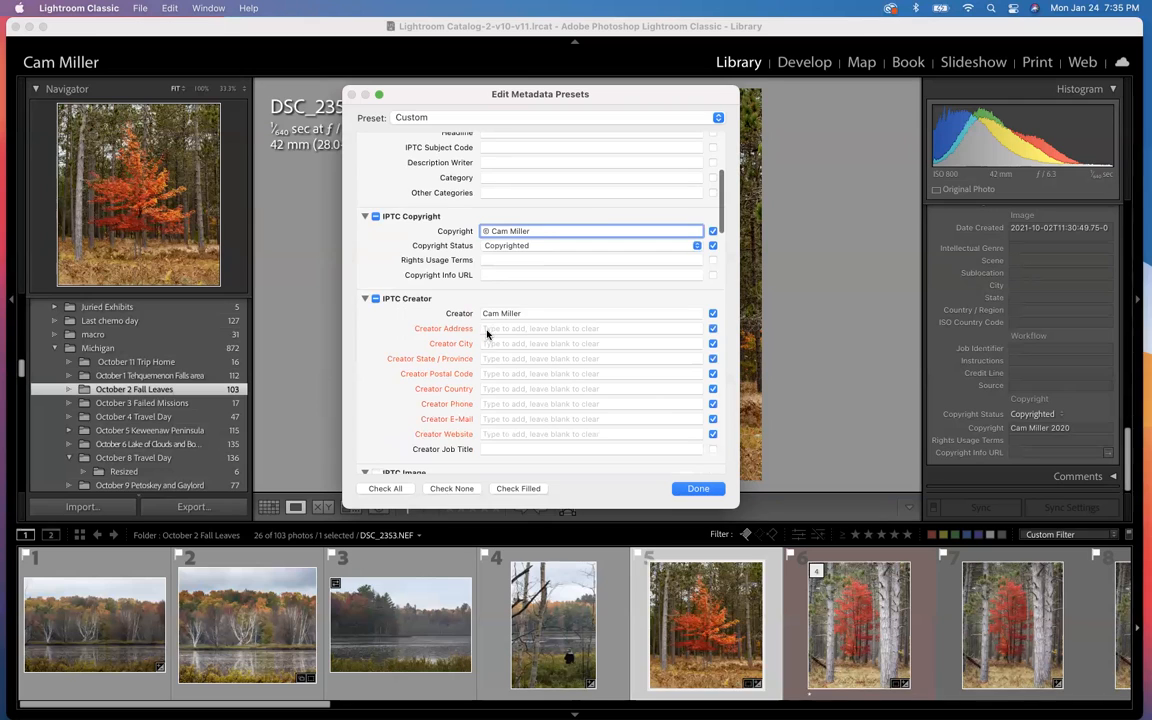
left_click(484, 329)
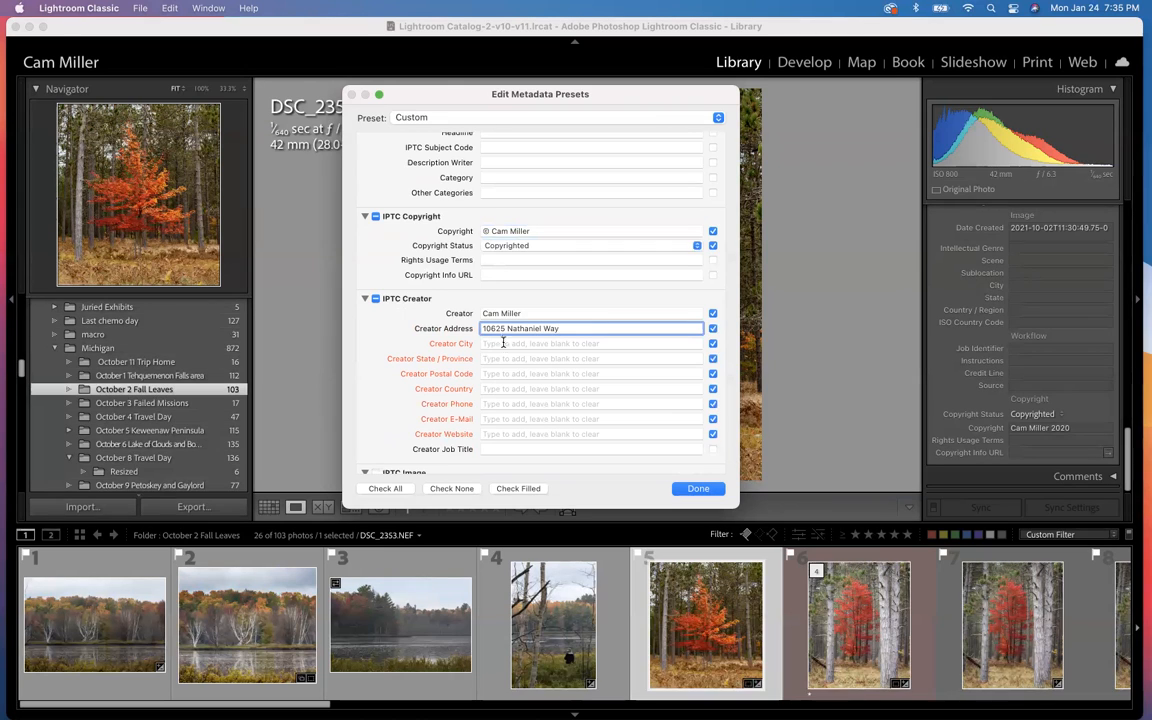
left_click(503, 343)
type("New ")
type("Market, ")
type("MD")
key("BackSpace")
key("BackSpace")
key("BackSpace")
key("BackSpace")
Step: Fill in the creator's state and postal code, and set the creator country to USA
left_click(546, 358)
type("MD")
left_click(535, 373)
type("21774")
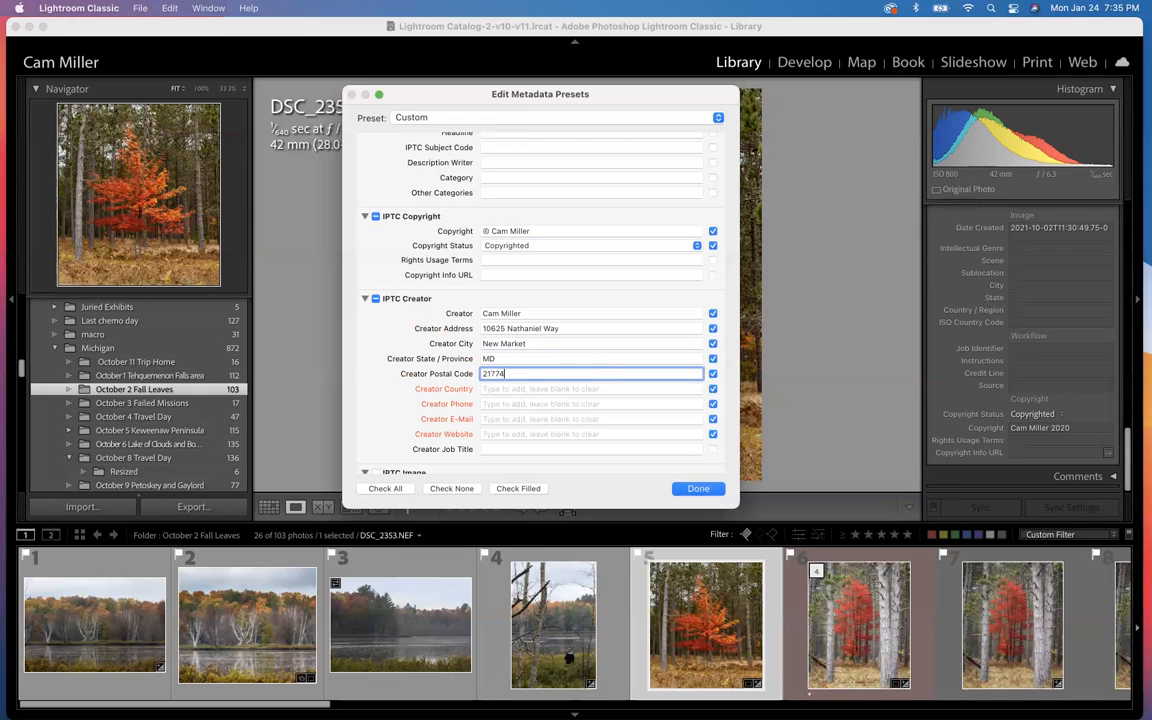
left_click(525, 389)
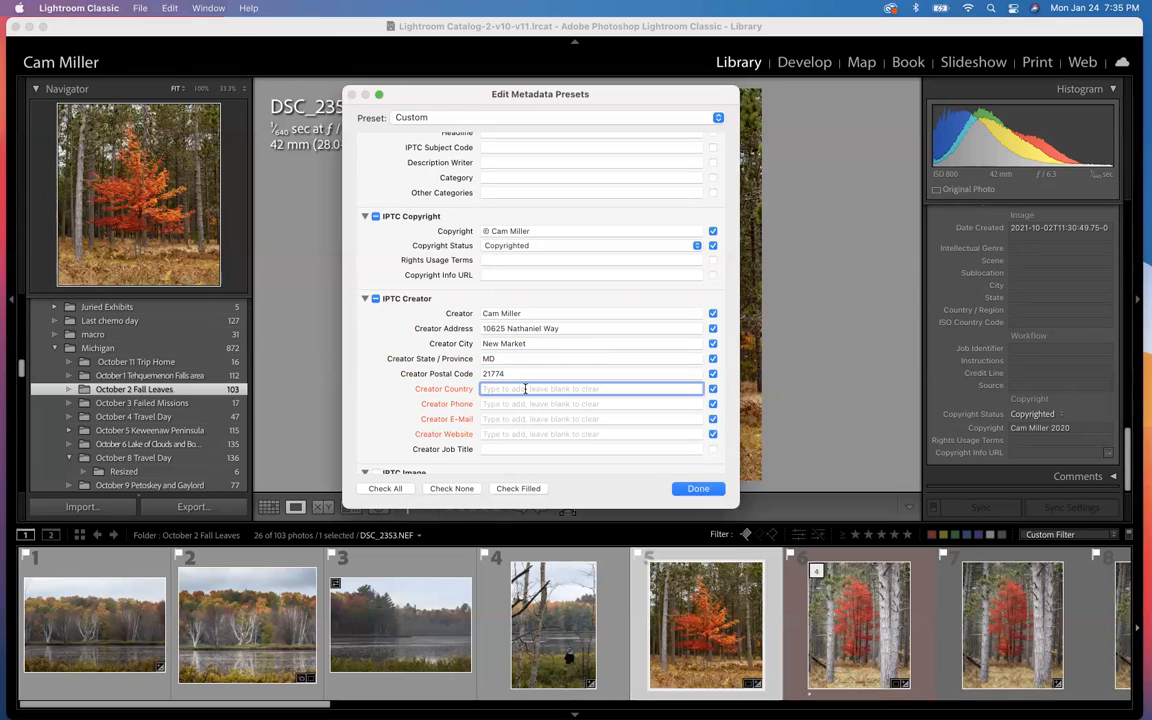
type("USA")
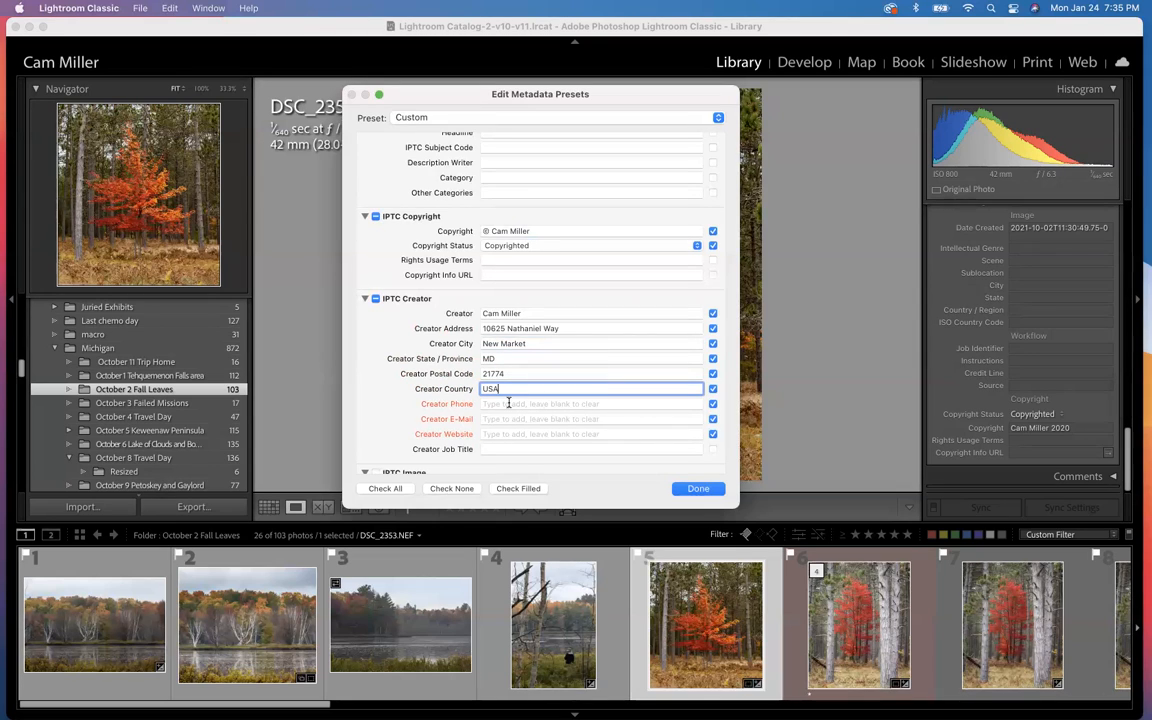
Step: Fill in the creator's e-mail, skipping the phone number, and set the creator website to camscamerashots.com
left_click(496, 420)
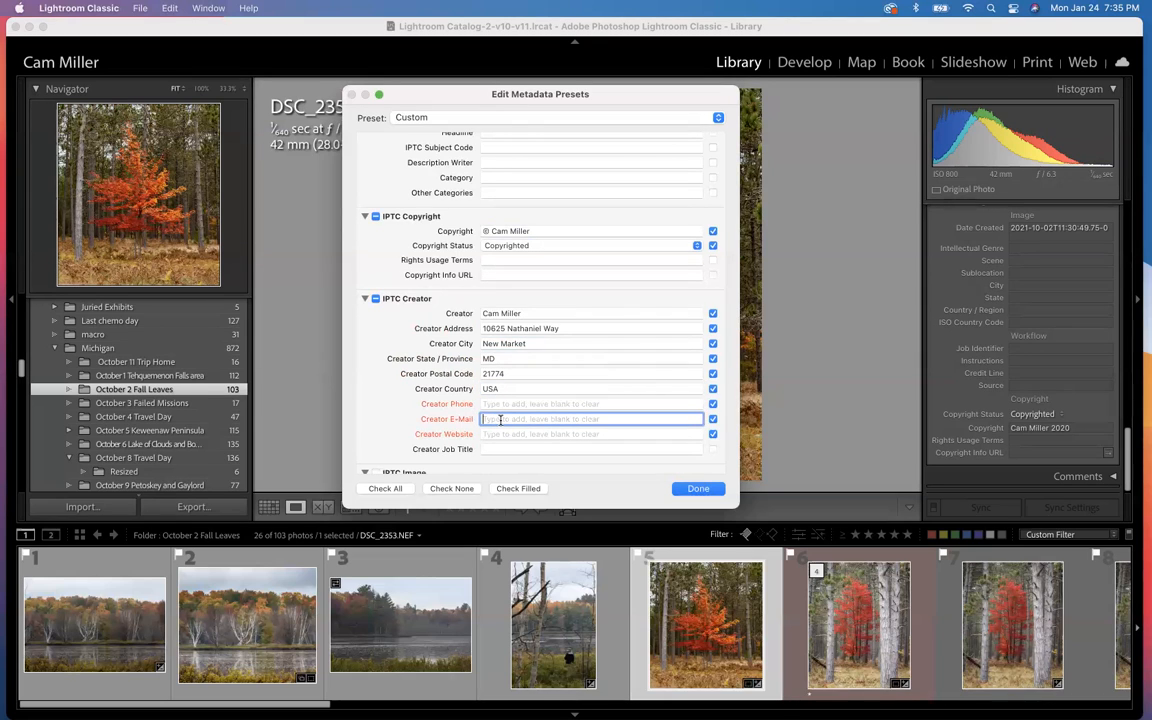
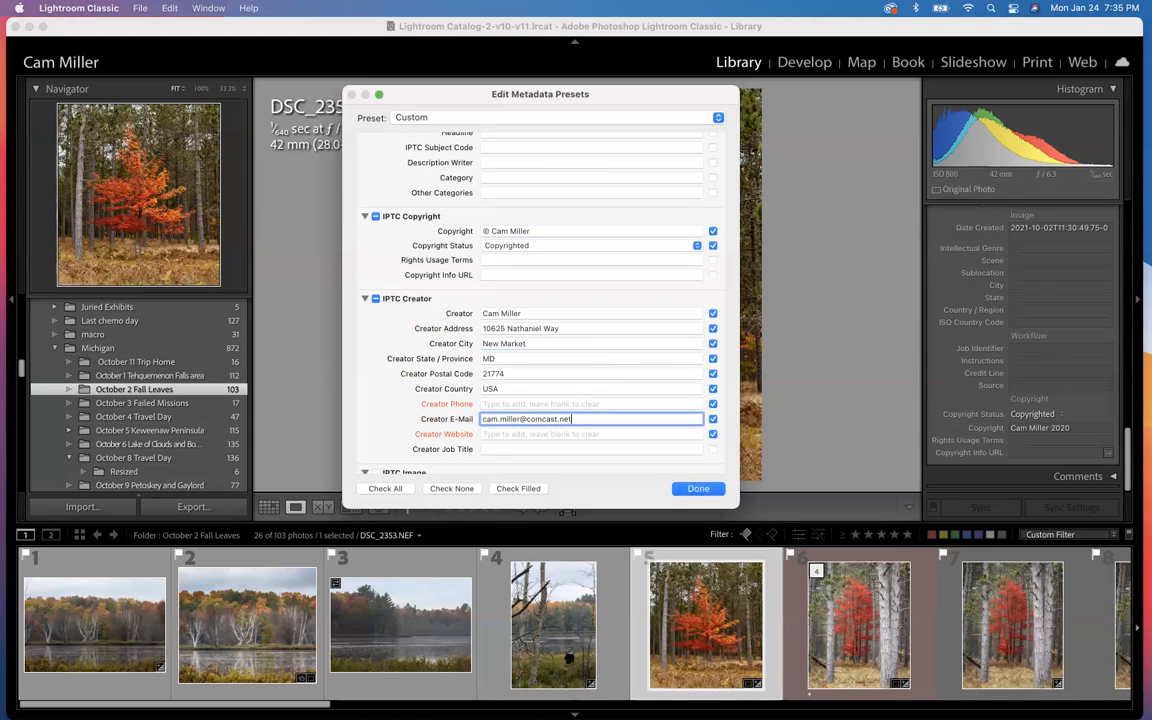
left_click(494, 433)
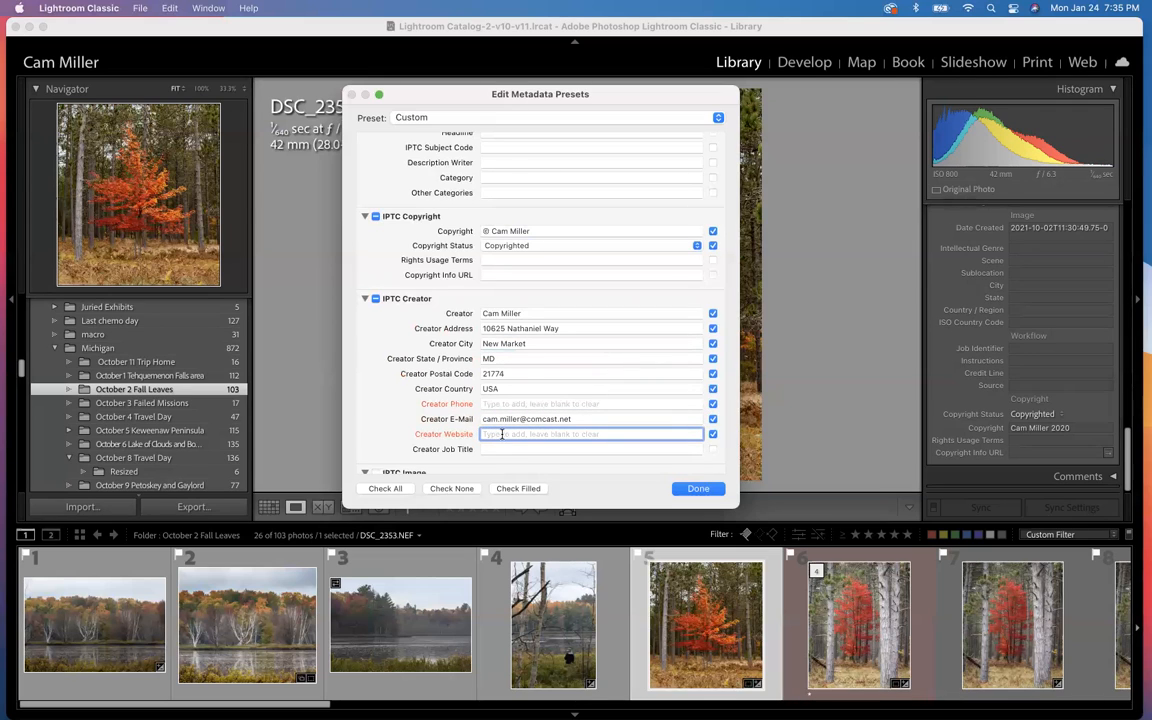
type("camscamera")
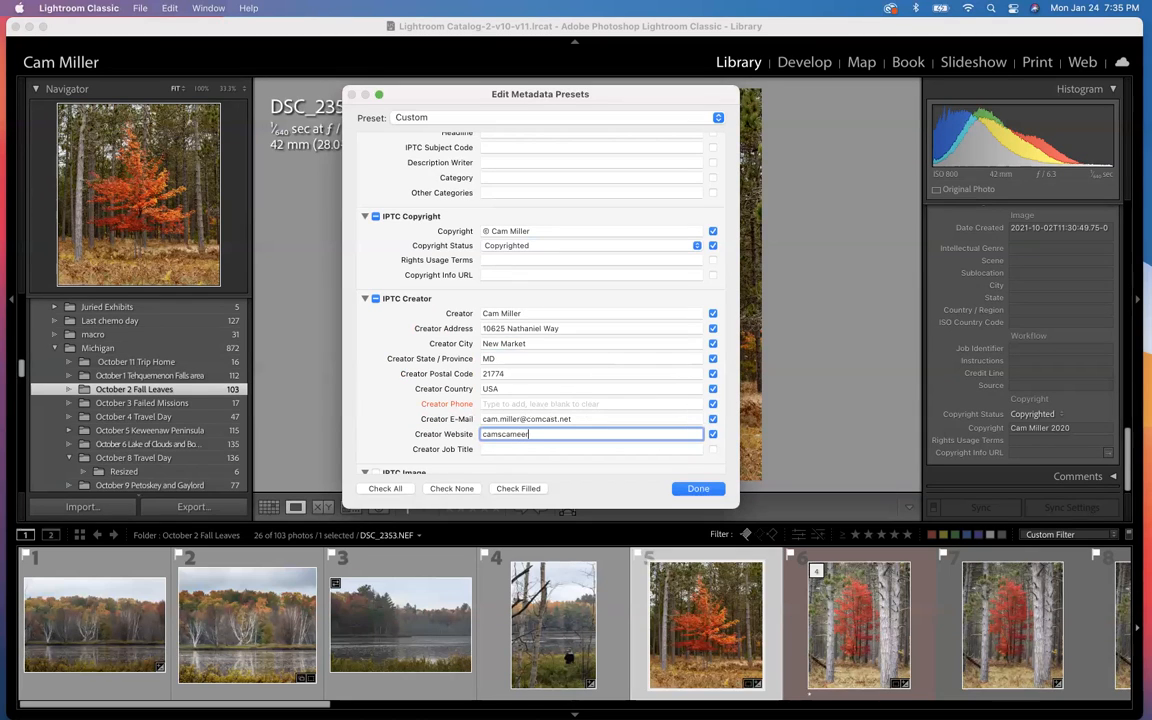
type("ashots.com")
left_click(492, 449)
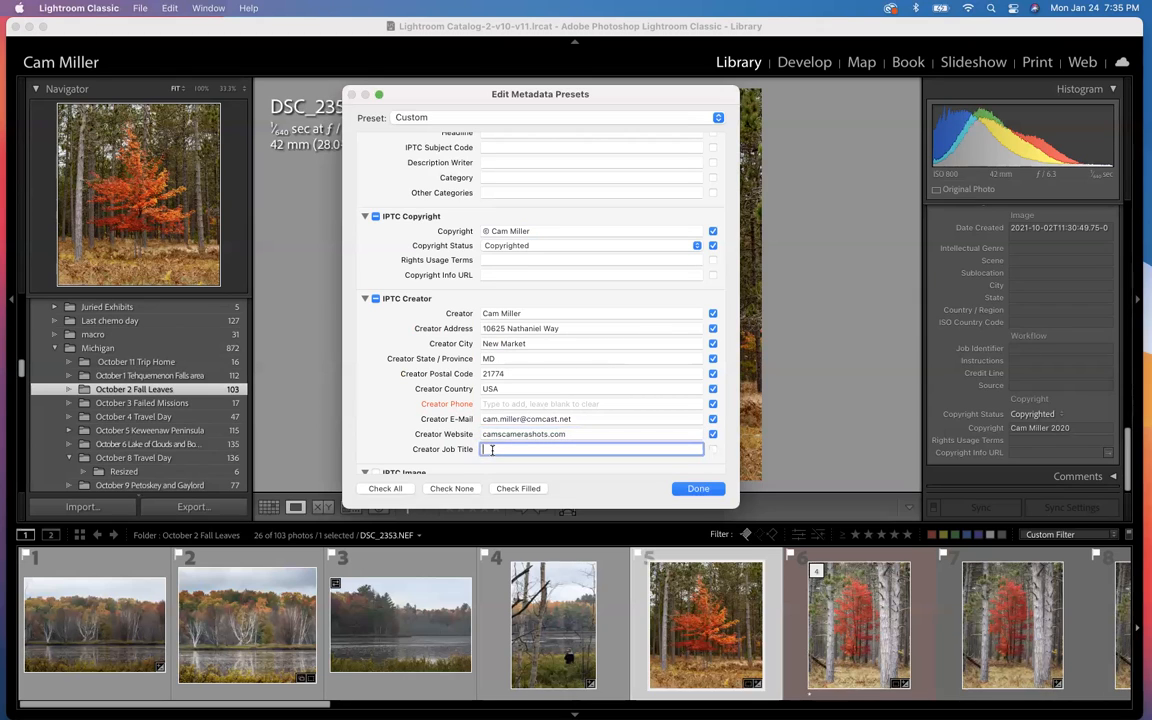
type("Queen")
double_click(497, 449)
key("BackSpace")
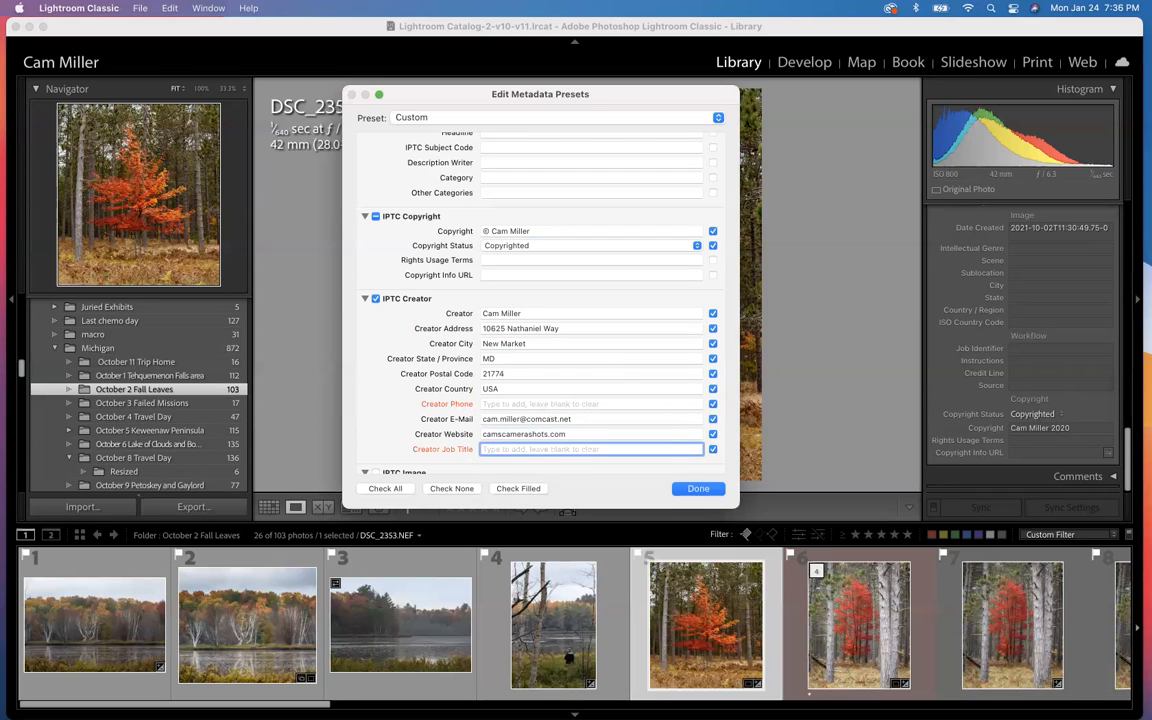
Step: Review the preset's remaining fields, from IPTC Image and IPTC Status through the extension, video and keyword sections, and recheck the creator details
scroll(408, 413, "down", 2)
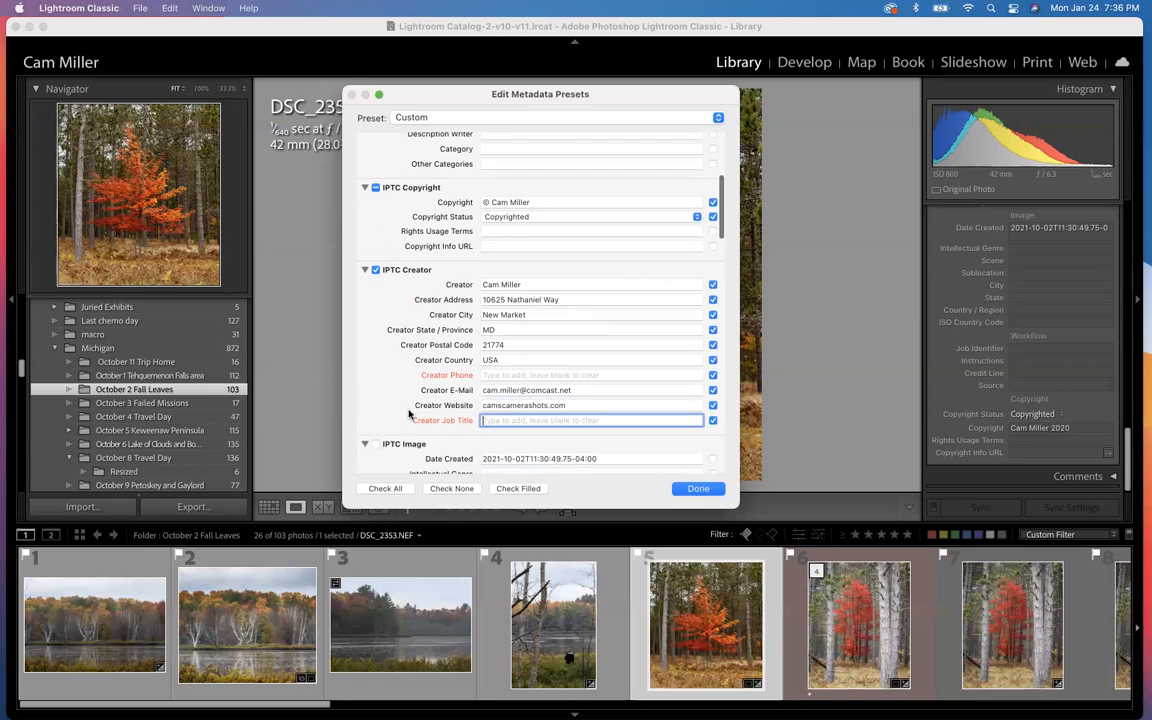
scroll(408, 413, "down", 3)
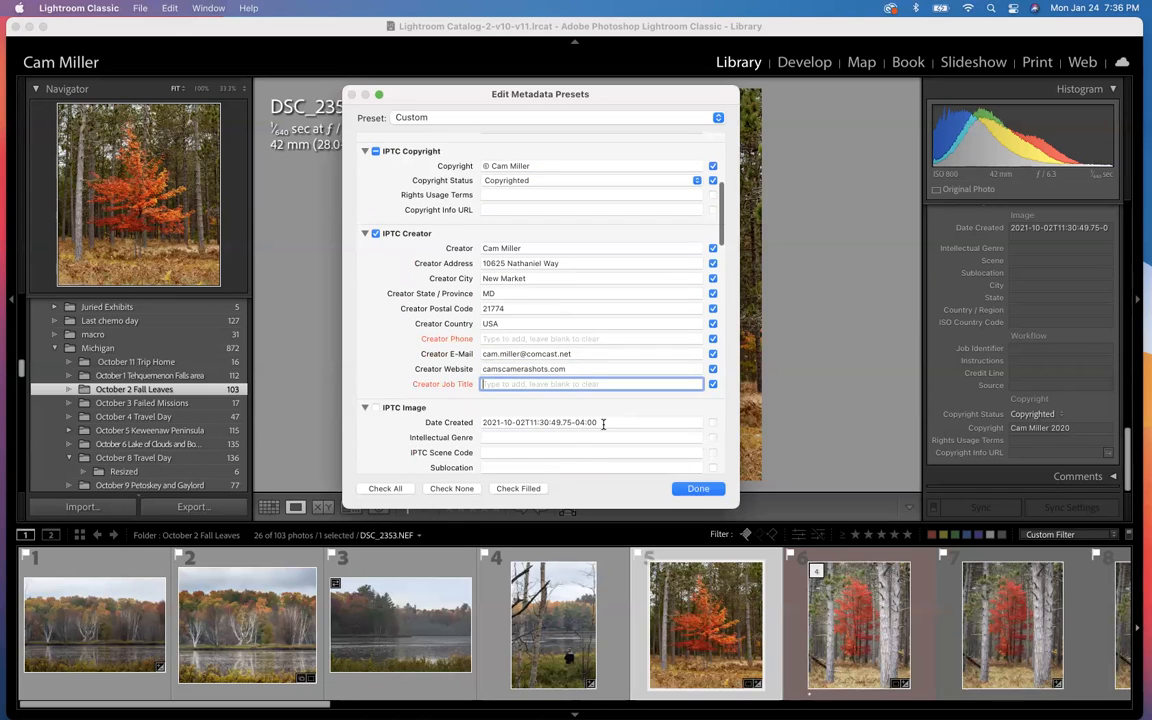
scroll(603, 423, "down", 5)
scroll(603, 424, "down", 3)
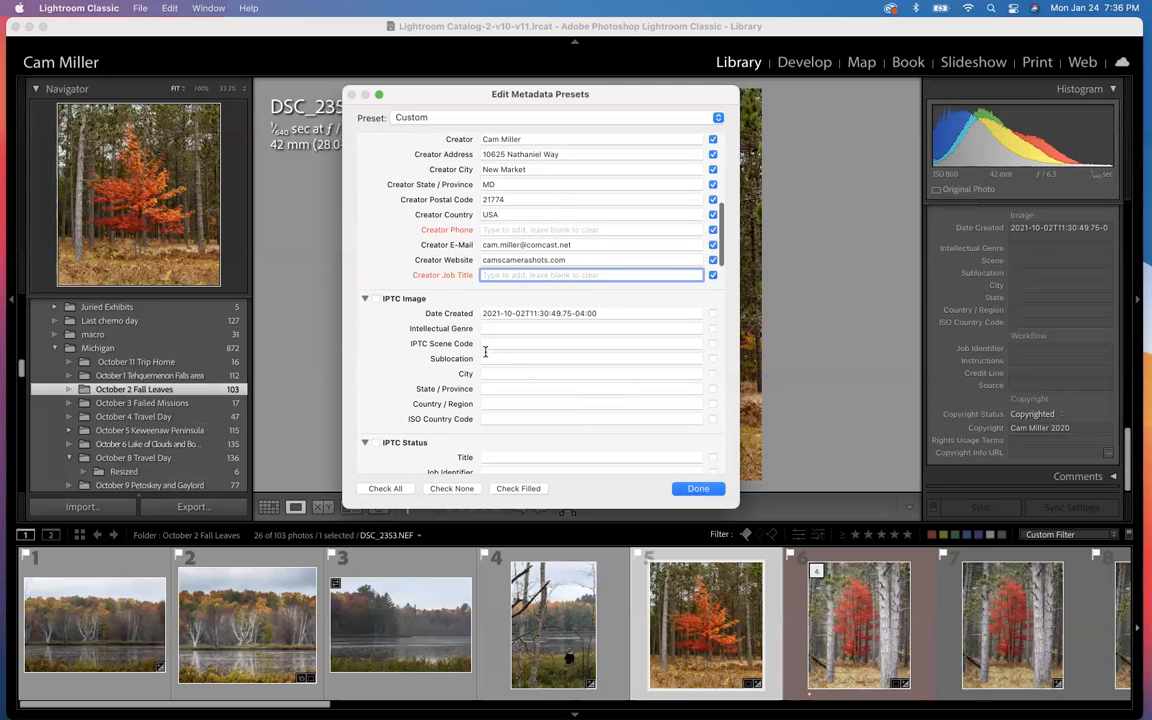
scroll(485, 351, "up", 2)
scroll(485, 351, "down", 2)
scroll(491, 375, "down", 2)
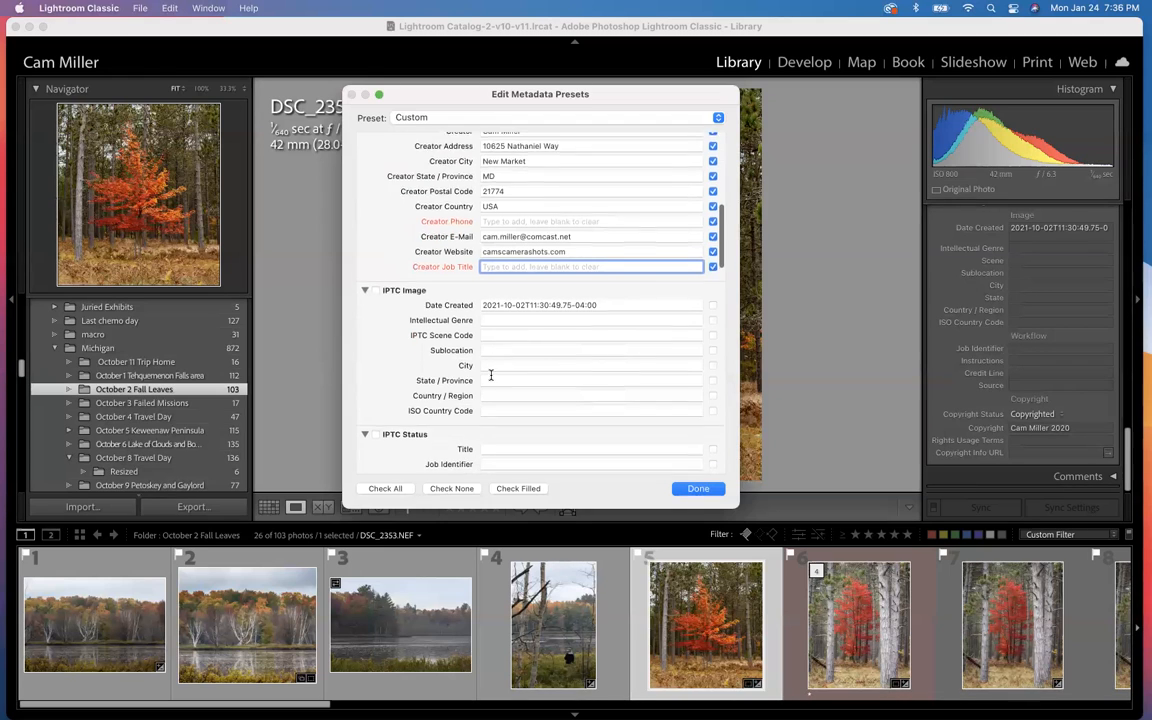
scroll(491, 375, "down", 6)
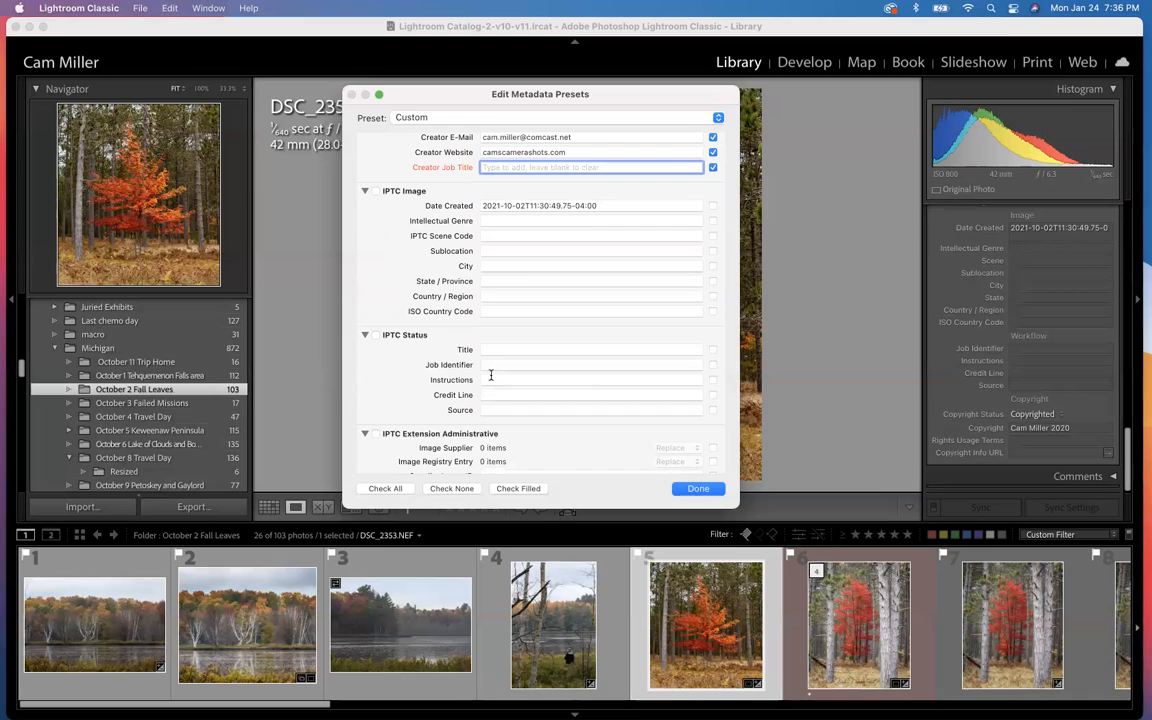
scroll(491, 375, "down", 10)
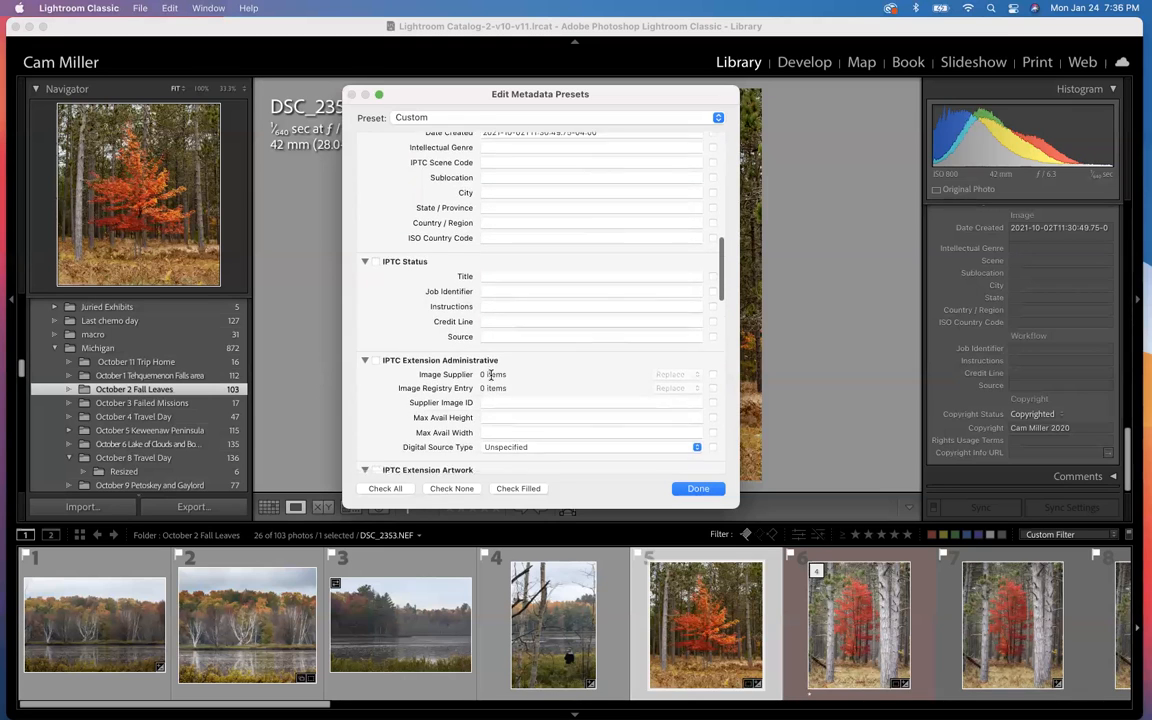
scroll(491, 375, "down", 12)
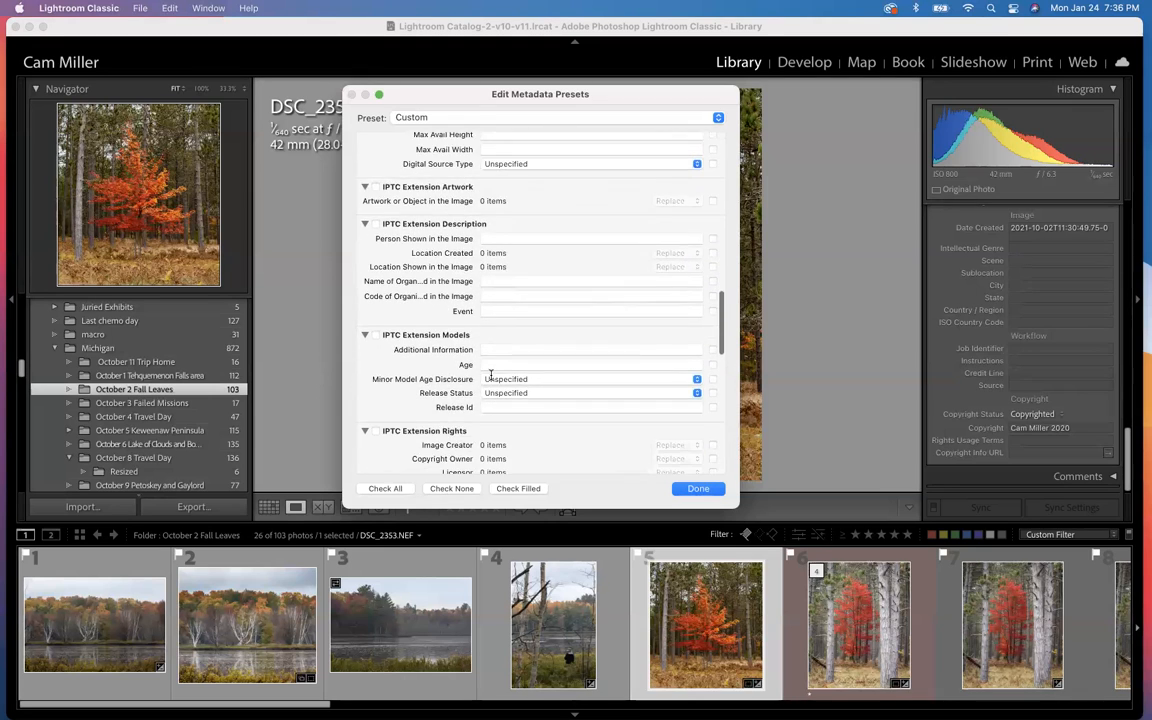
scroll(491, 375, "down", 12)
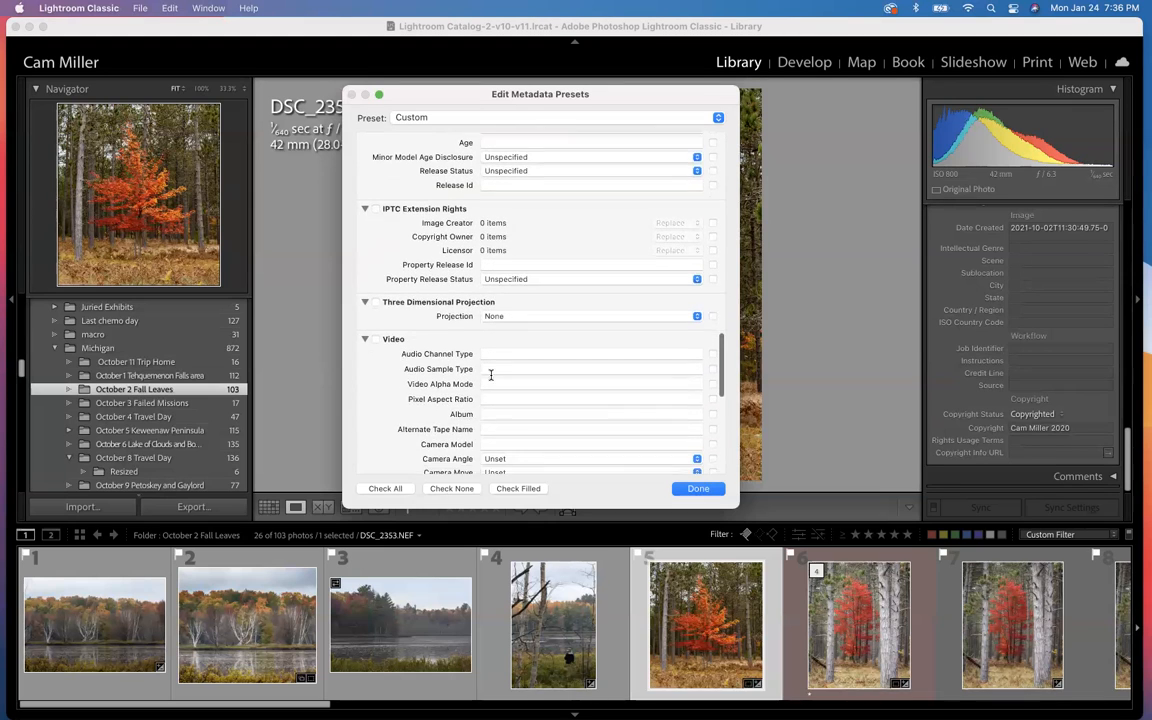
scroll(491, 375, "down", 5)
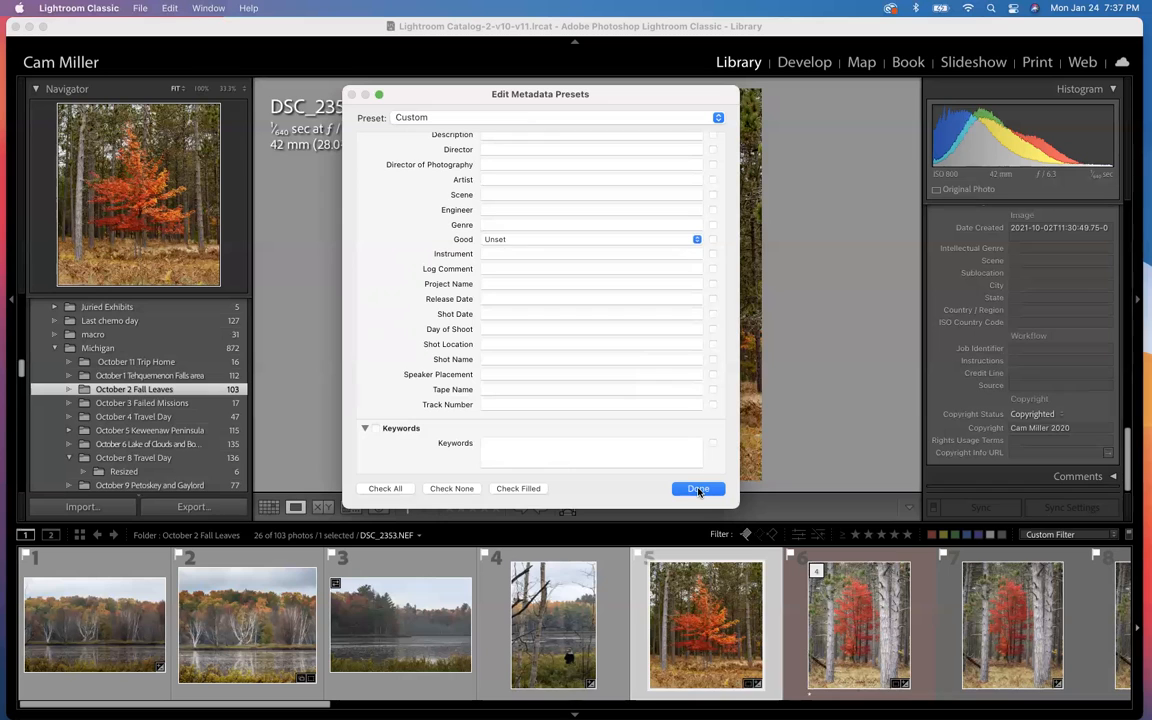
scroll(559, 227, "up", 10)
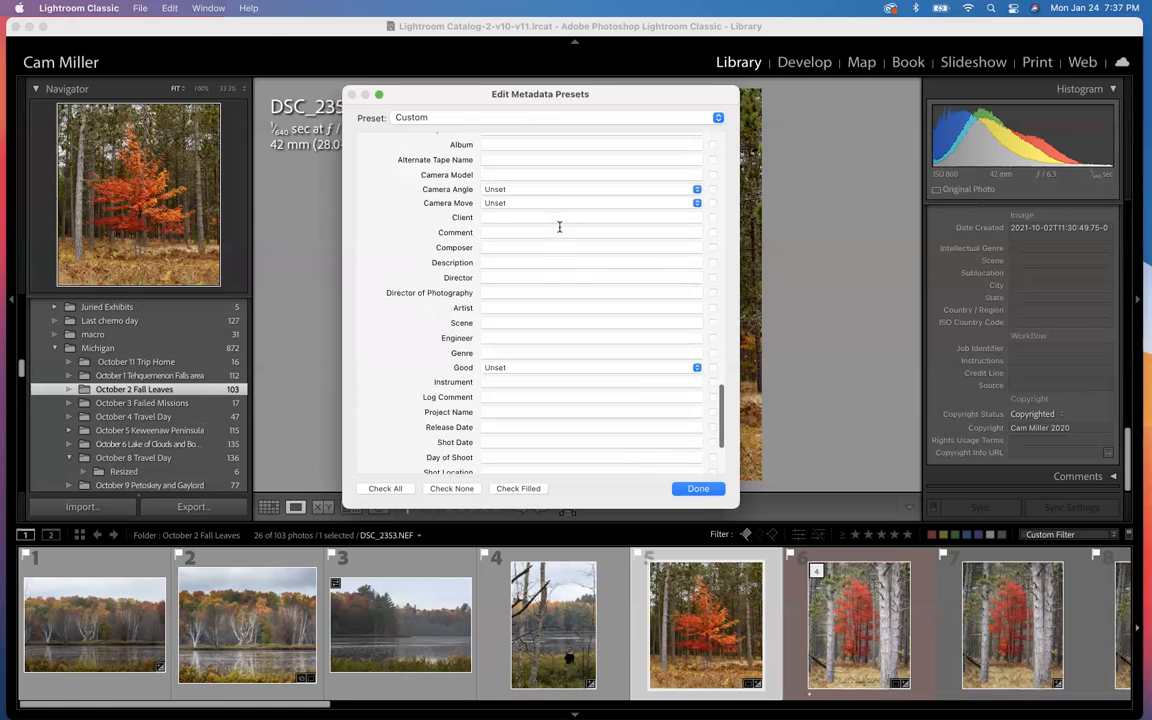
scroll(559, 227, "up", 10)
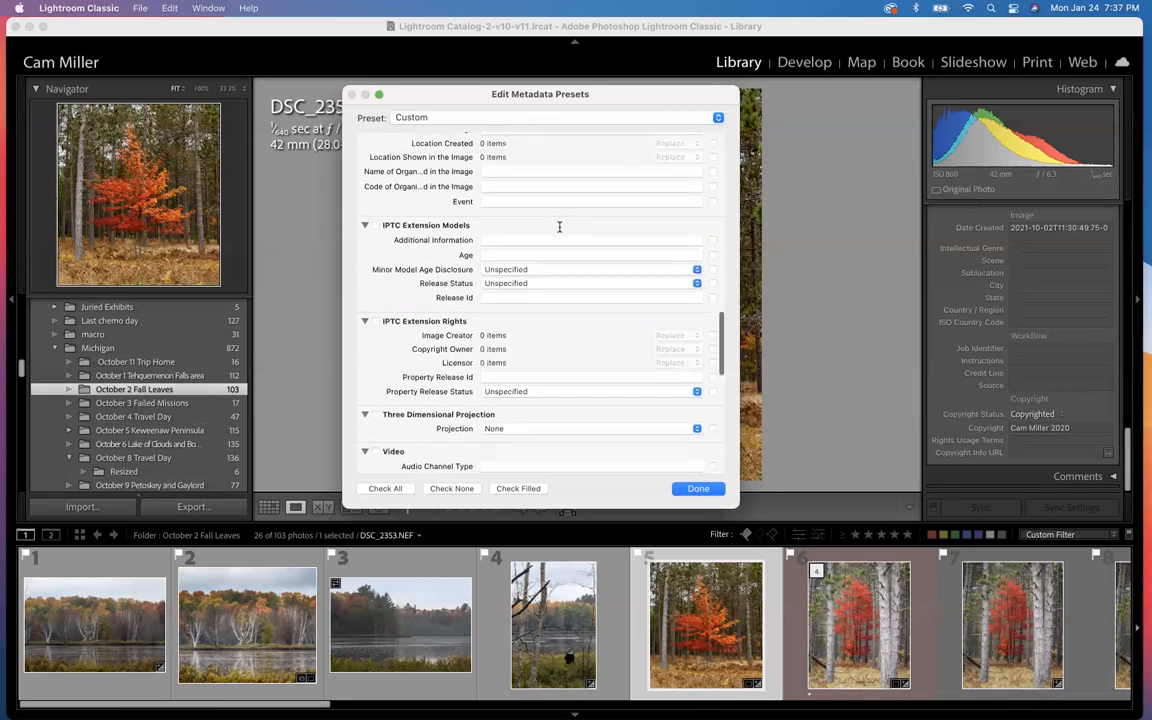
scroll(559, 227, "up", 10)
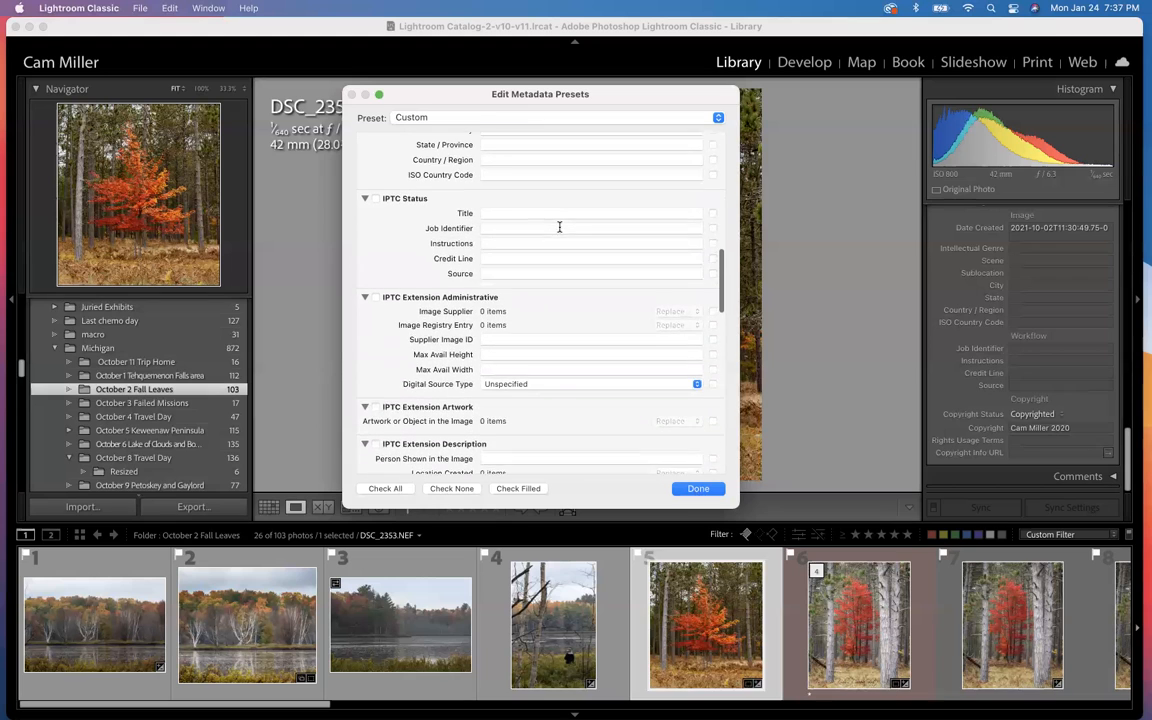
left_click(559, 227)
scroll(559, 227, "up", 5)
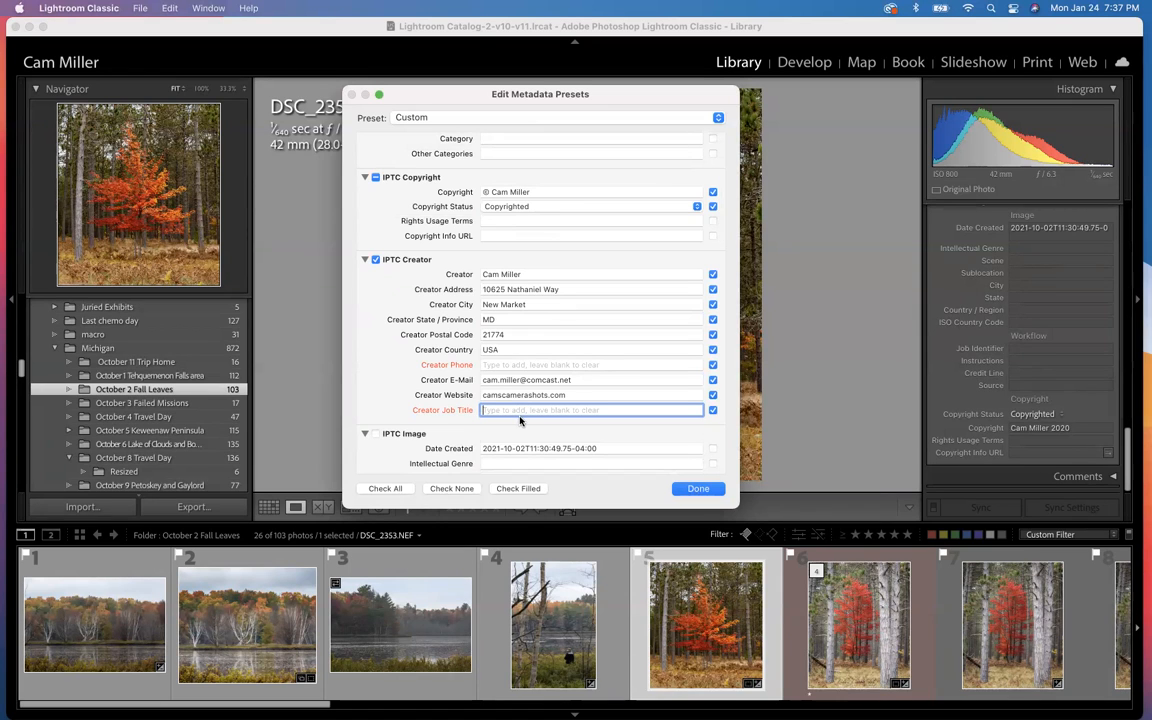
scroll(522, 420, "down", 5)
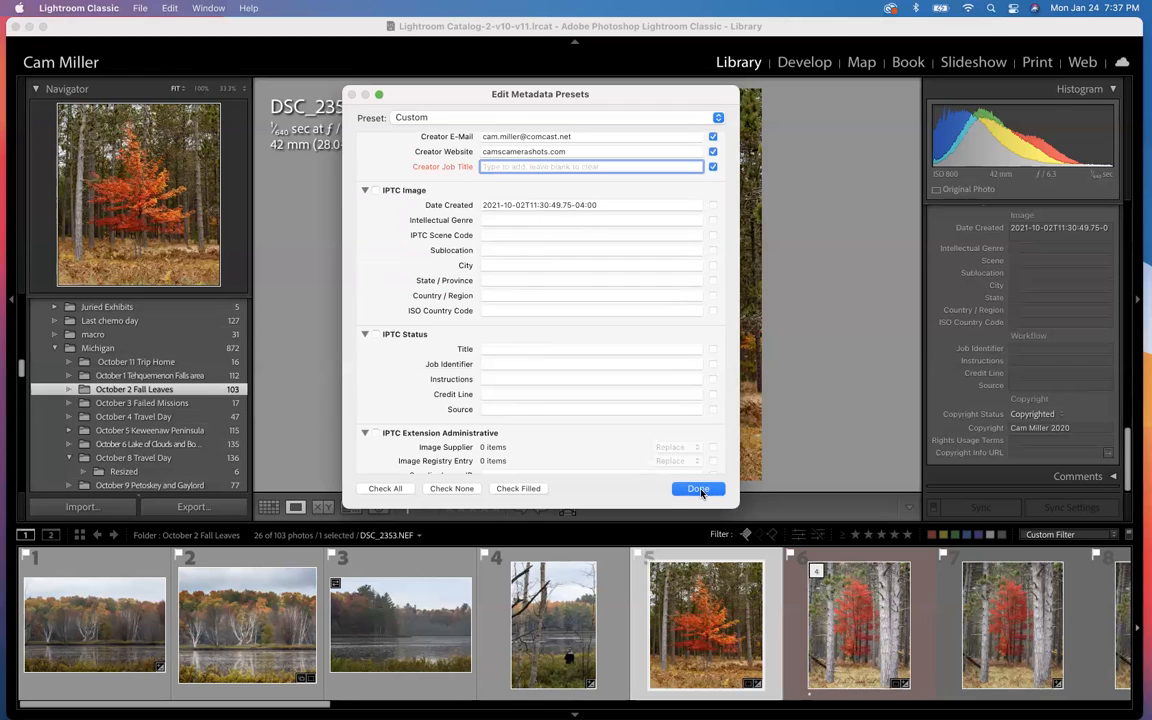
Step: Save the metadata as a new preset named with the photographer's first name in possessive form followed by "Copyright 2022"
left_click(698, 489)
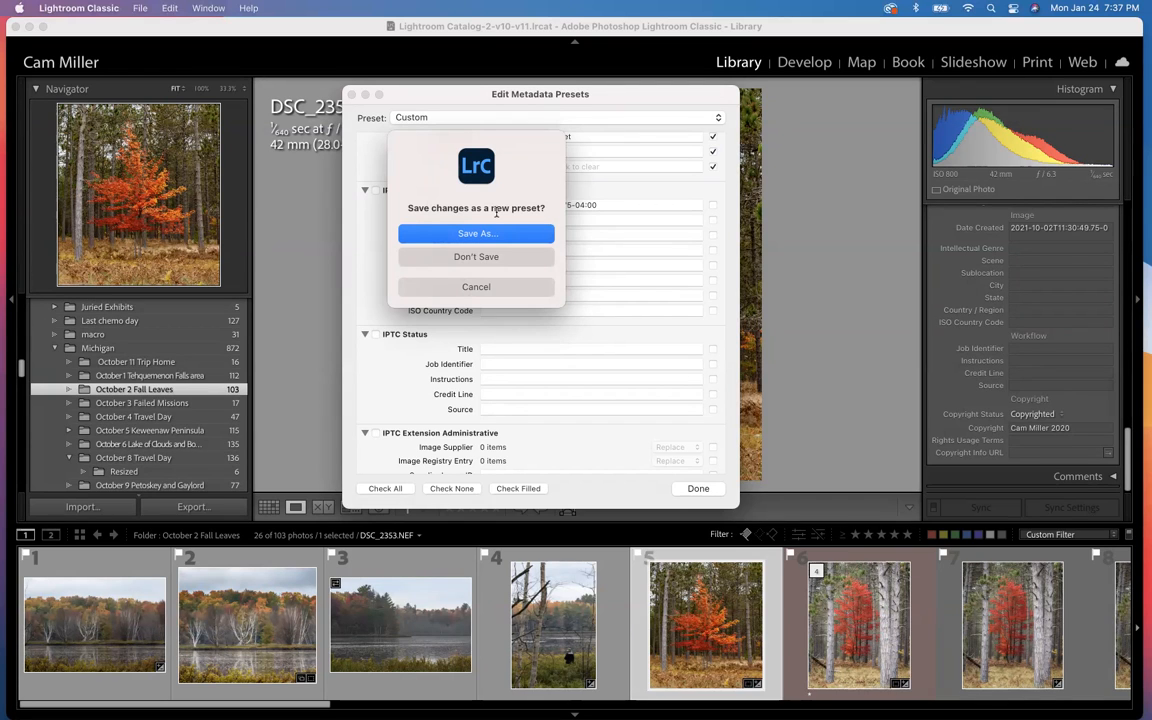
key("Return")
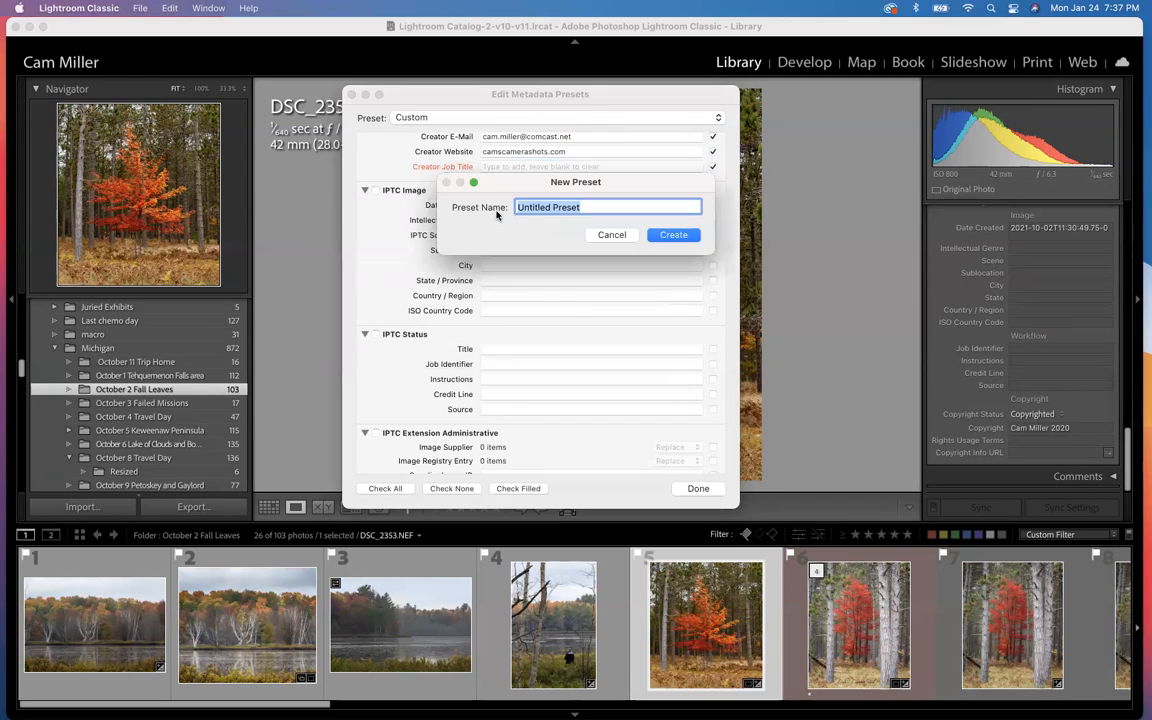
type("Cam's ")
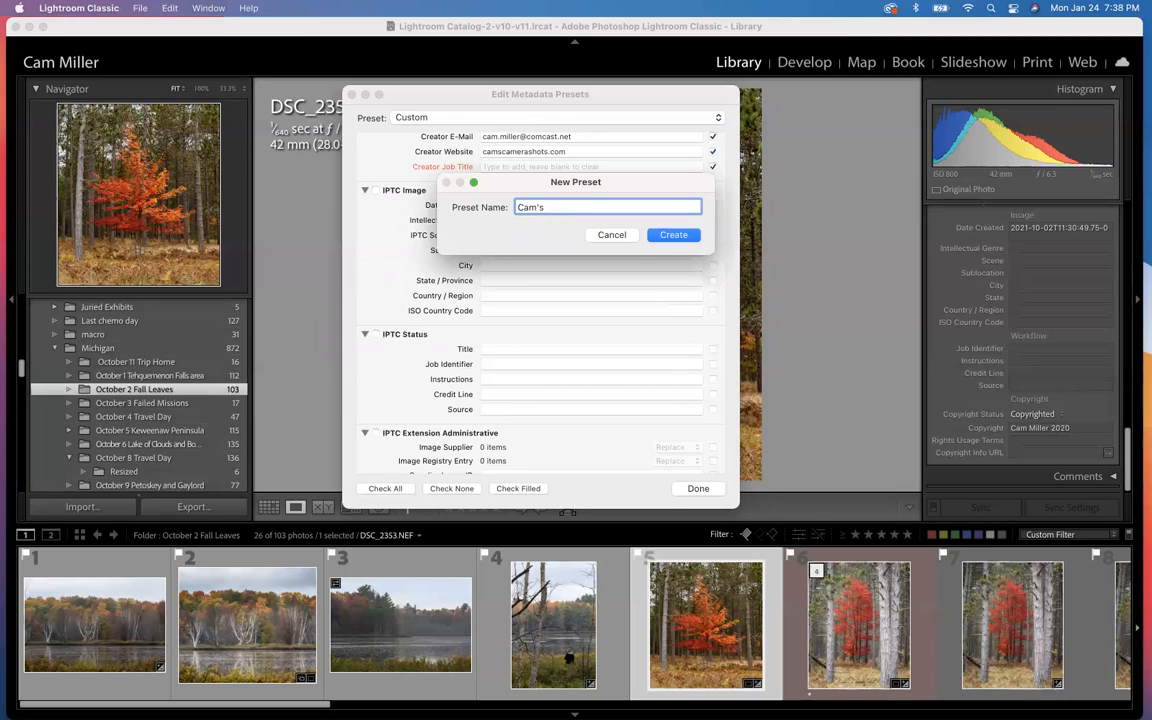
type("Copyright 2022")
left_click(679, 236)
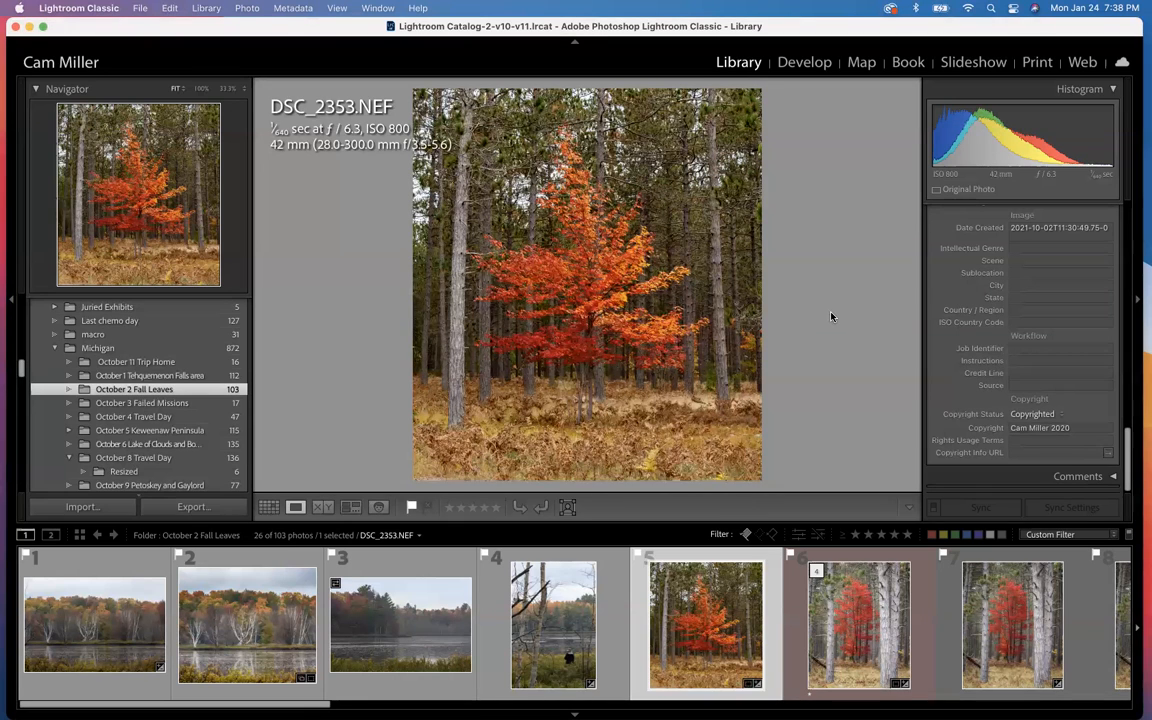
Step: Quit Lightroom Classic and return to the desktop
left_click(15, 27)
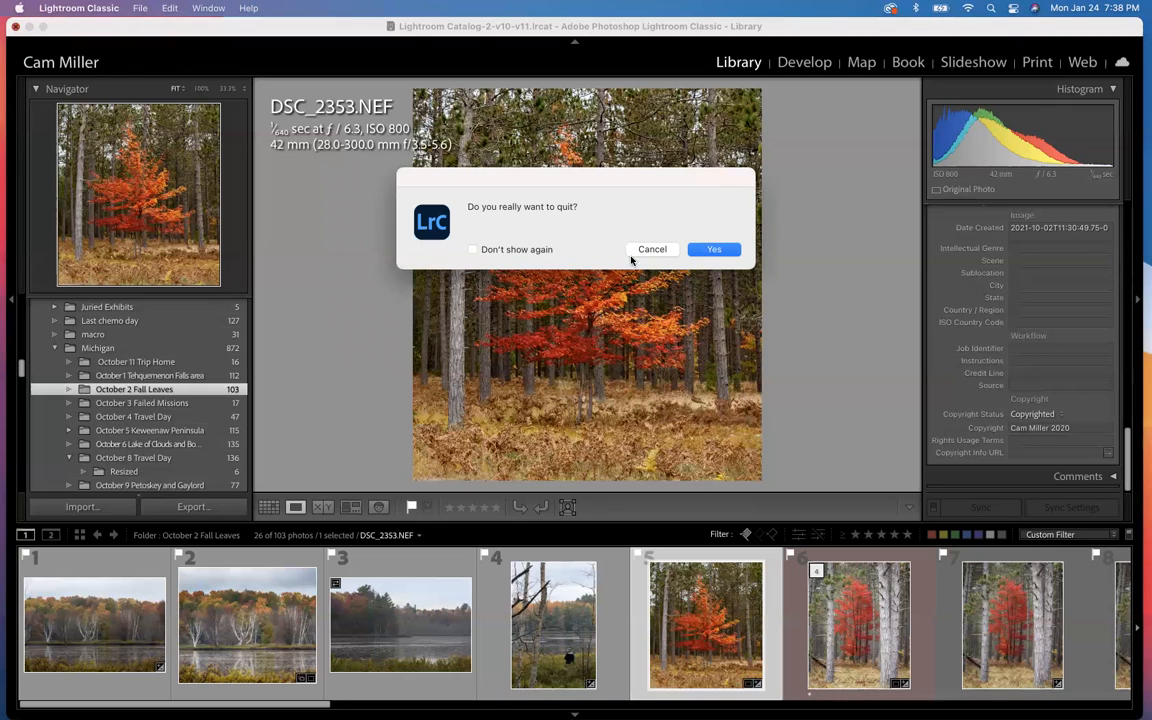
left_click(703, 251)
left_click(650, 307)
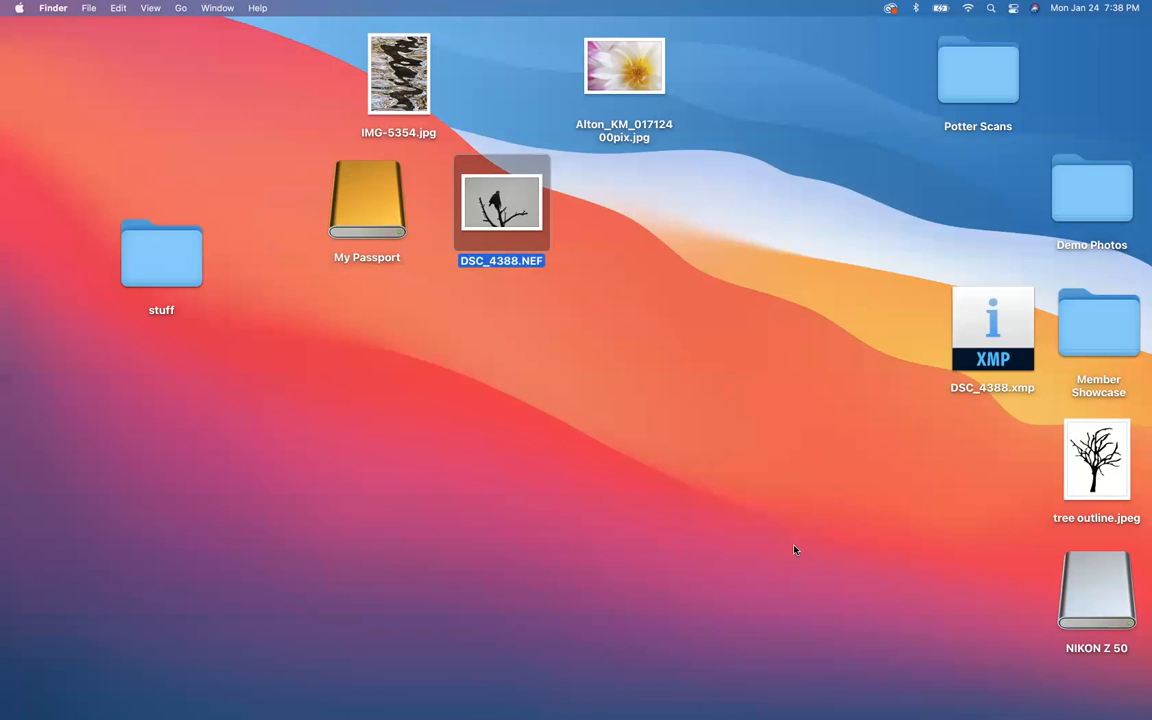
Step: Open the DCIM/102NZ_50 folder on the NIKON Z 50 card and select DSC_4285.NEF through DSC_4353.NEF
double_click(1100, 598)
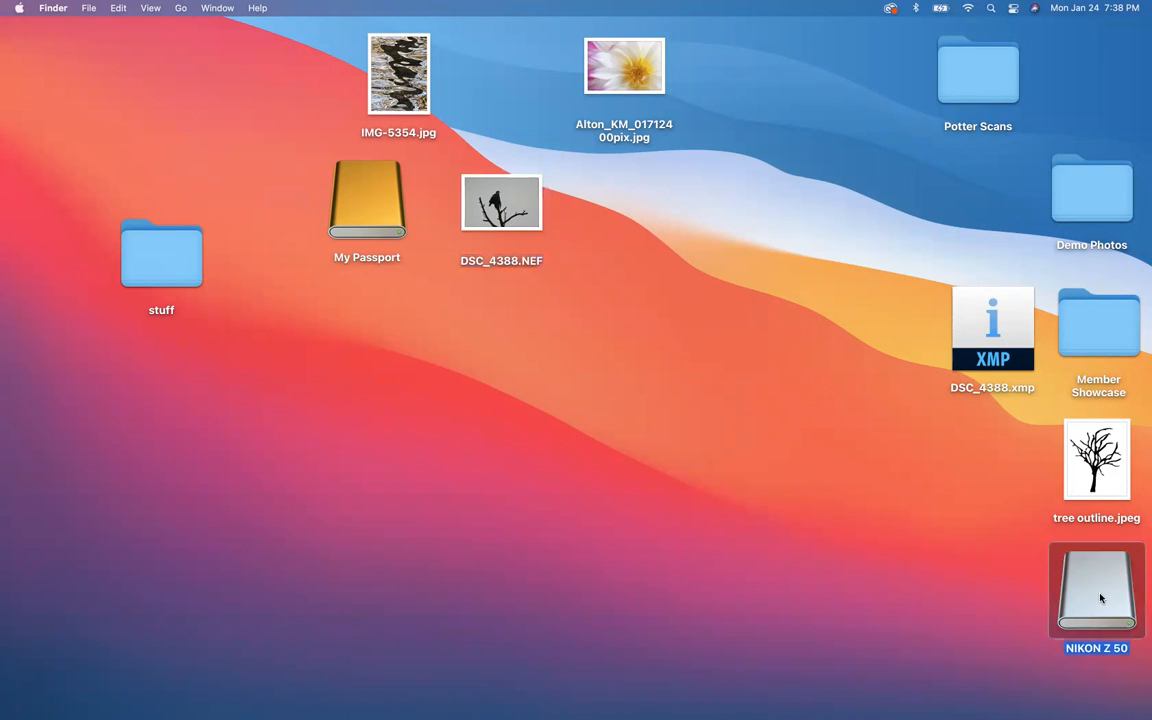
left_click(459, 167)
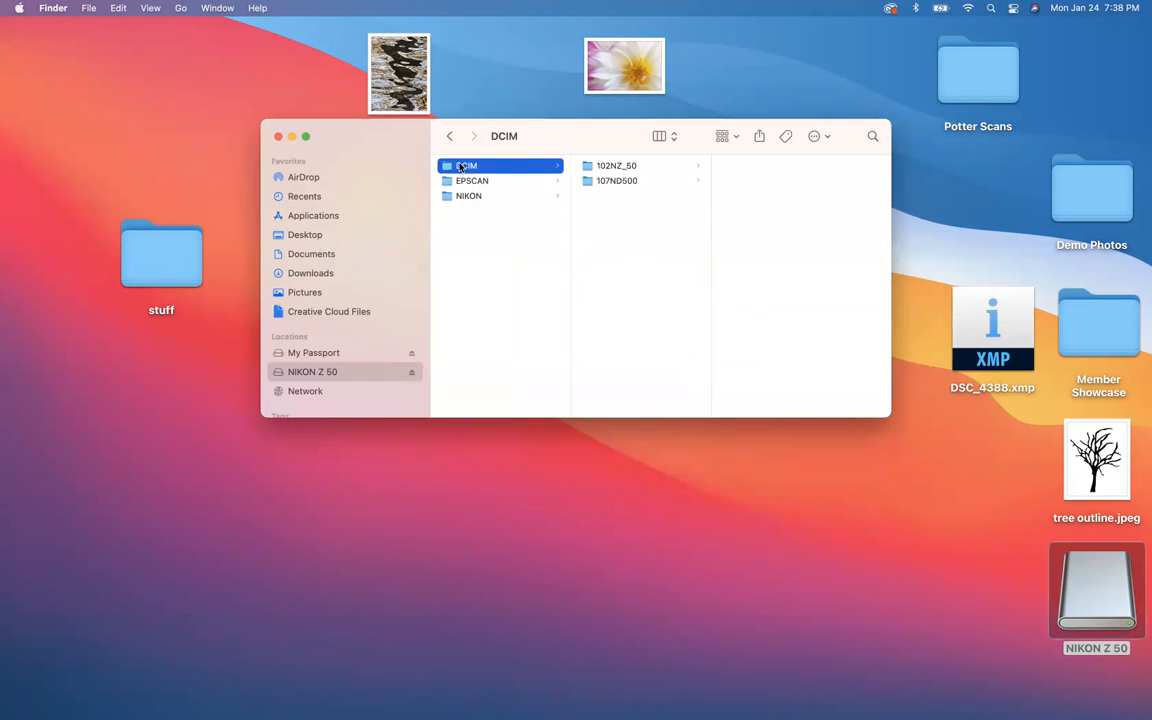
left_click(614, 168)
left_click(749, 268)
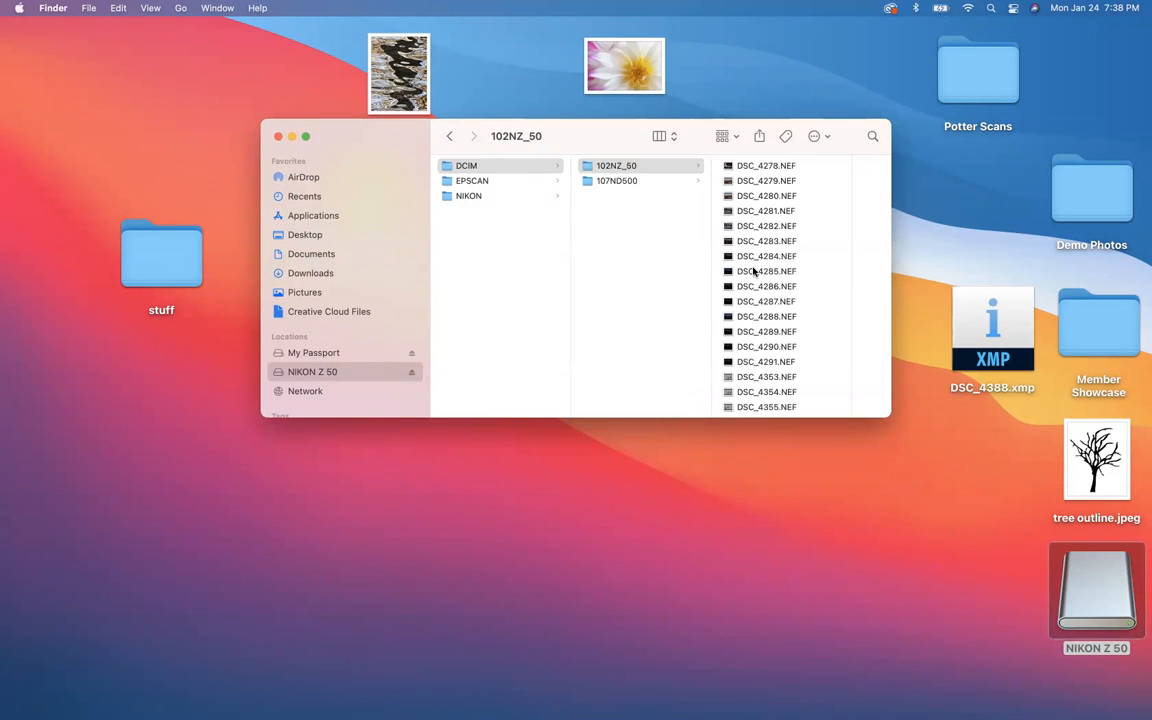
left_click(649, 376, "shift")
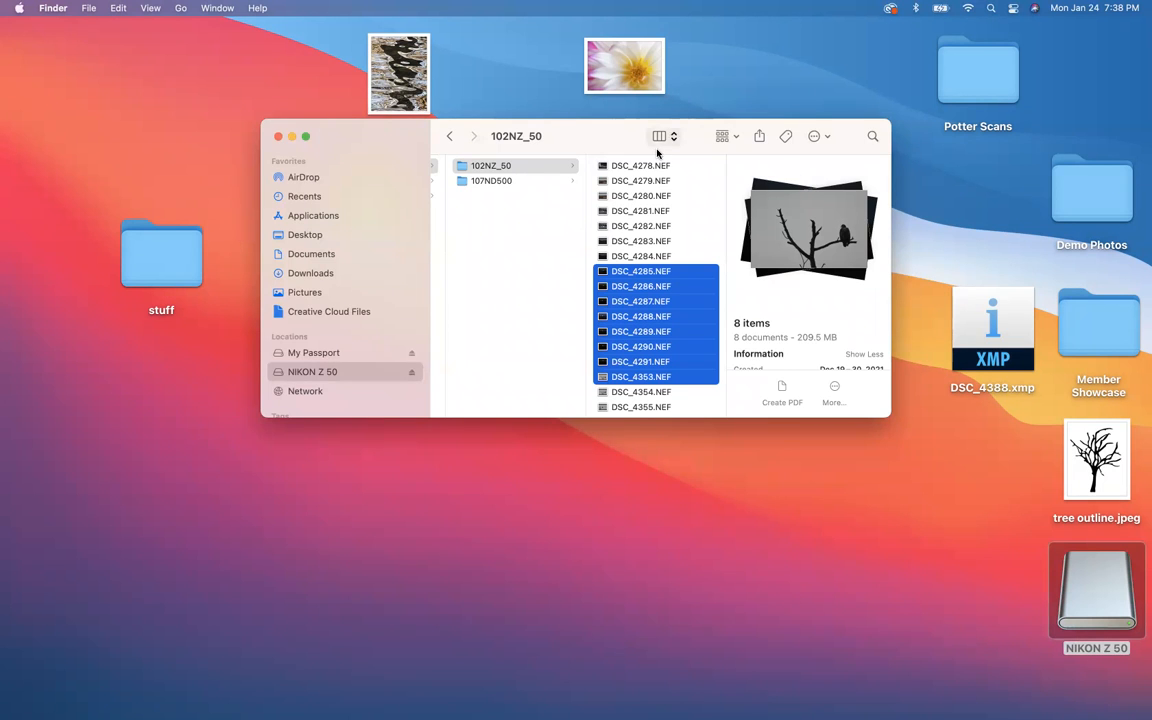
Step: Open the Master Photo File folder on the My Passport drive in a second window, keeping the camera card's files in view
left_click_drag(695, 128, 925, 100)
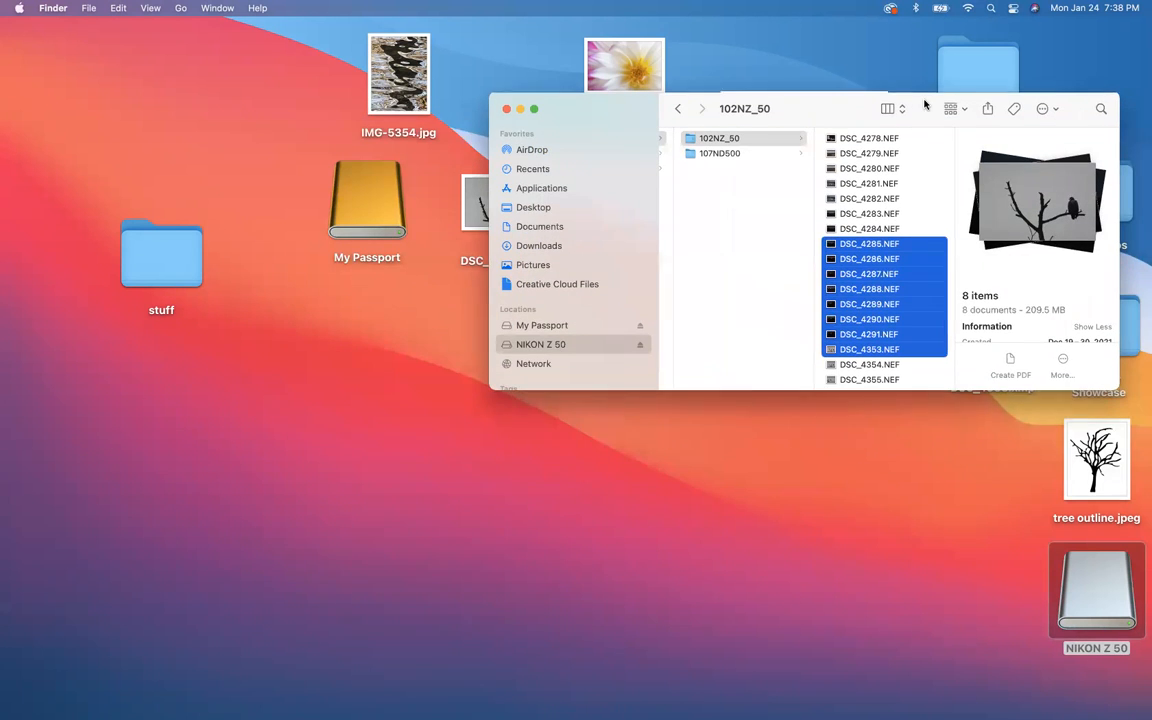
left_click(359, 198)
double_click(359, 198)
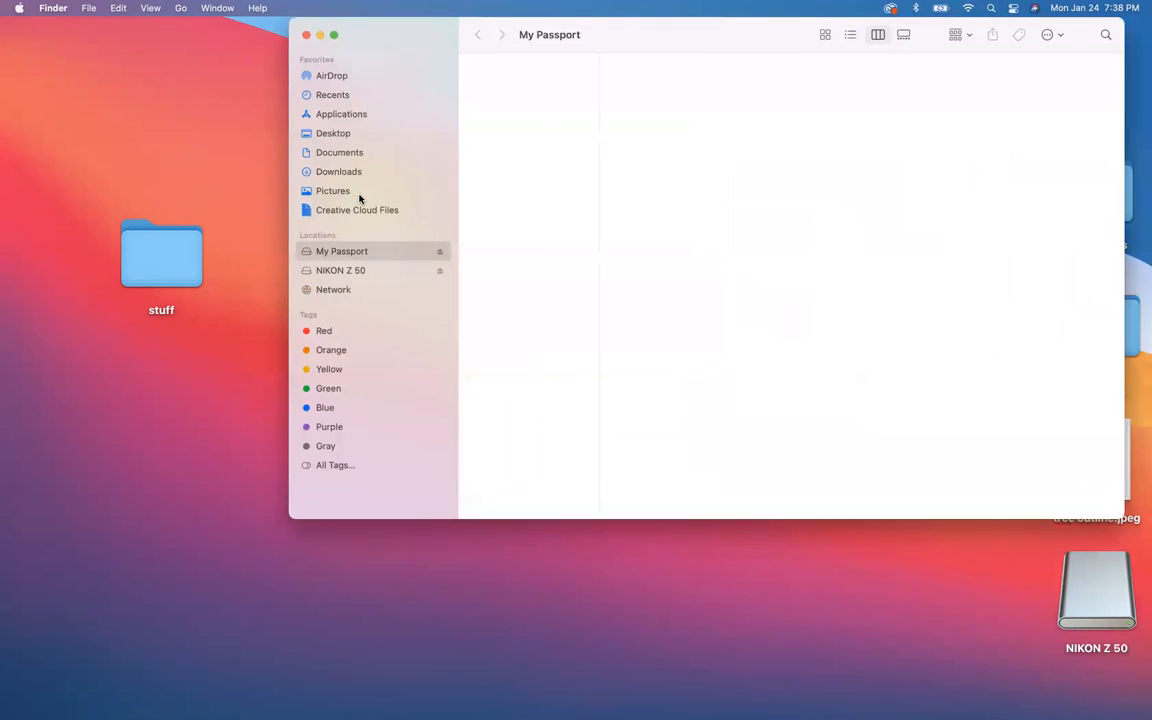
left_click_drag(686, 32, 380, 114)
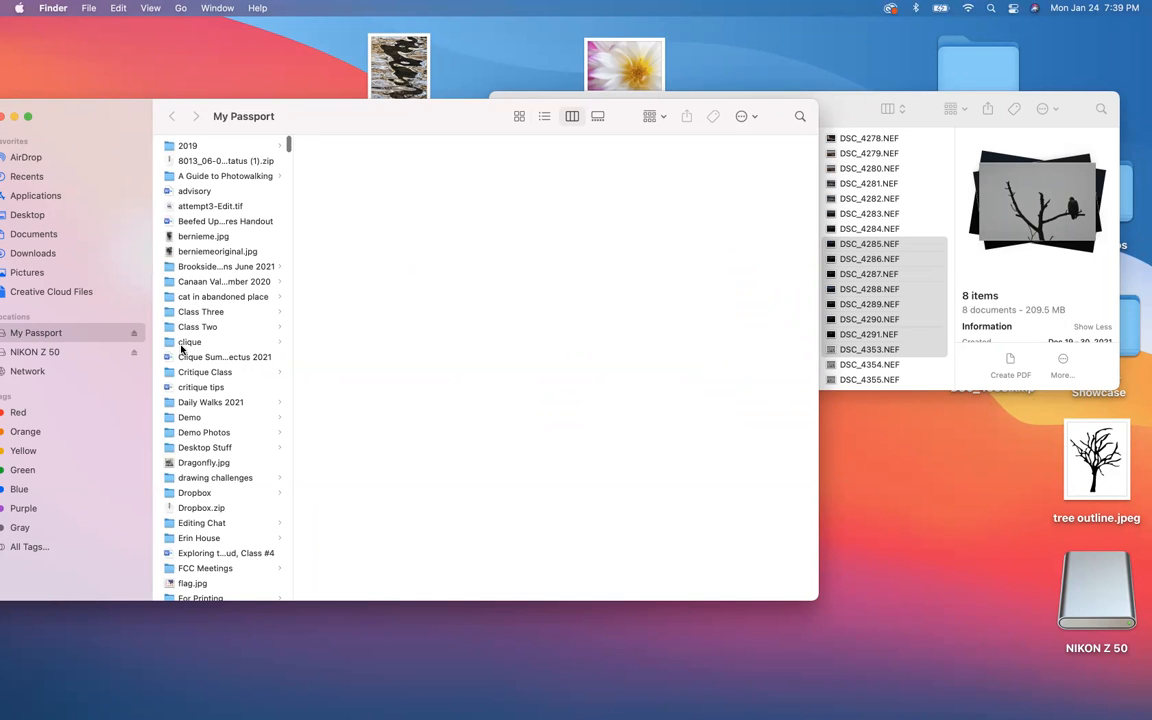
scroll(181, 348, "down", 10)
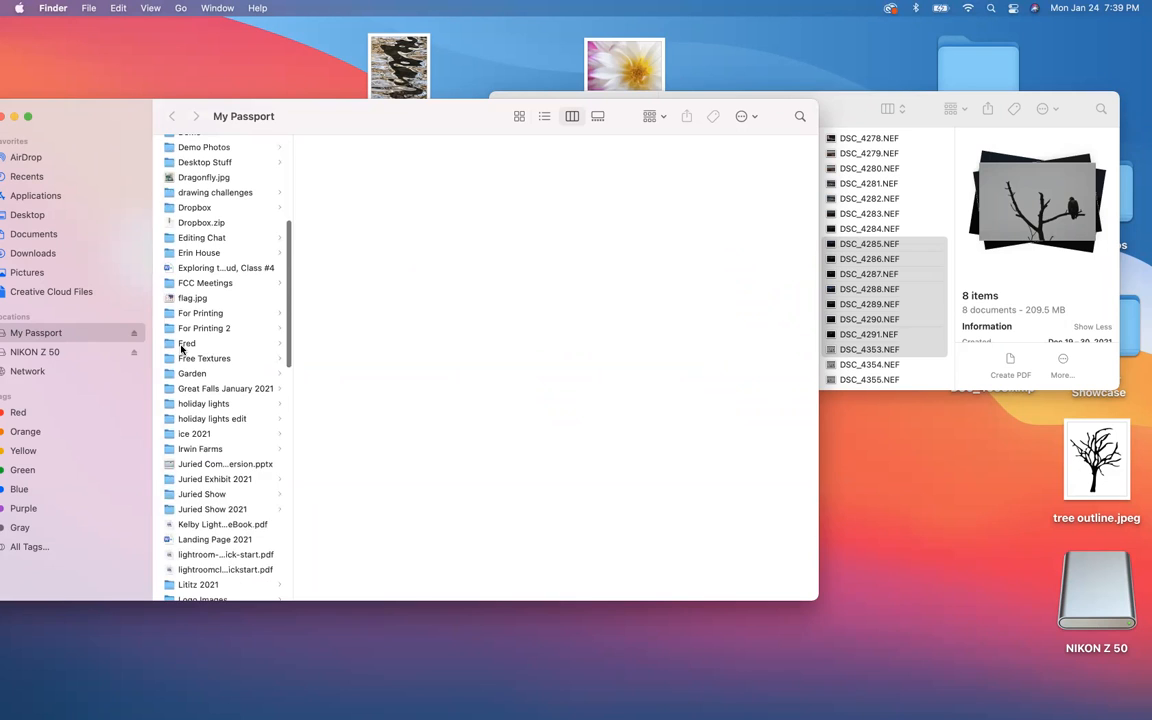
scroll(181, 348, "down", 3)
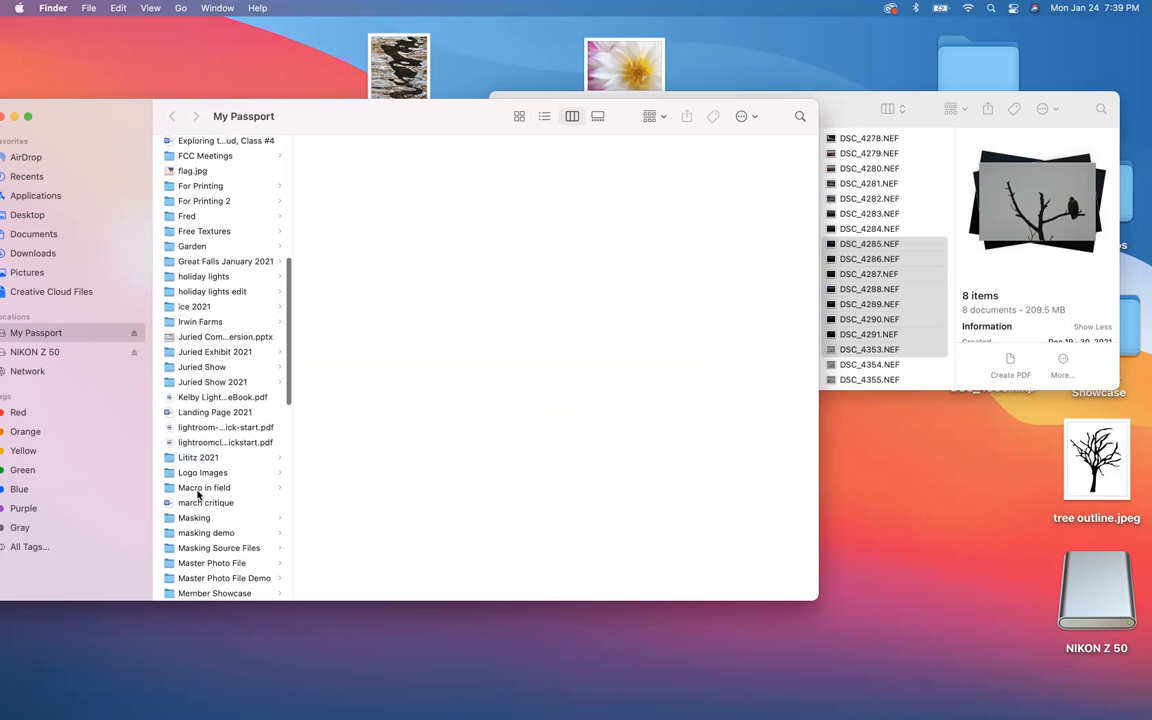
scroll(191, 538, "down", 1)
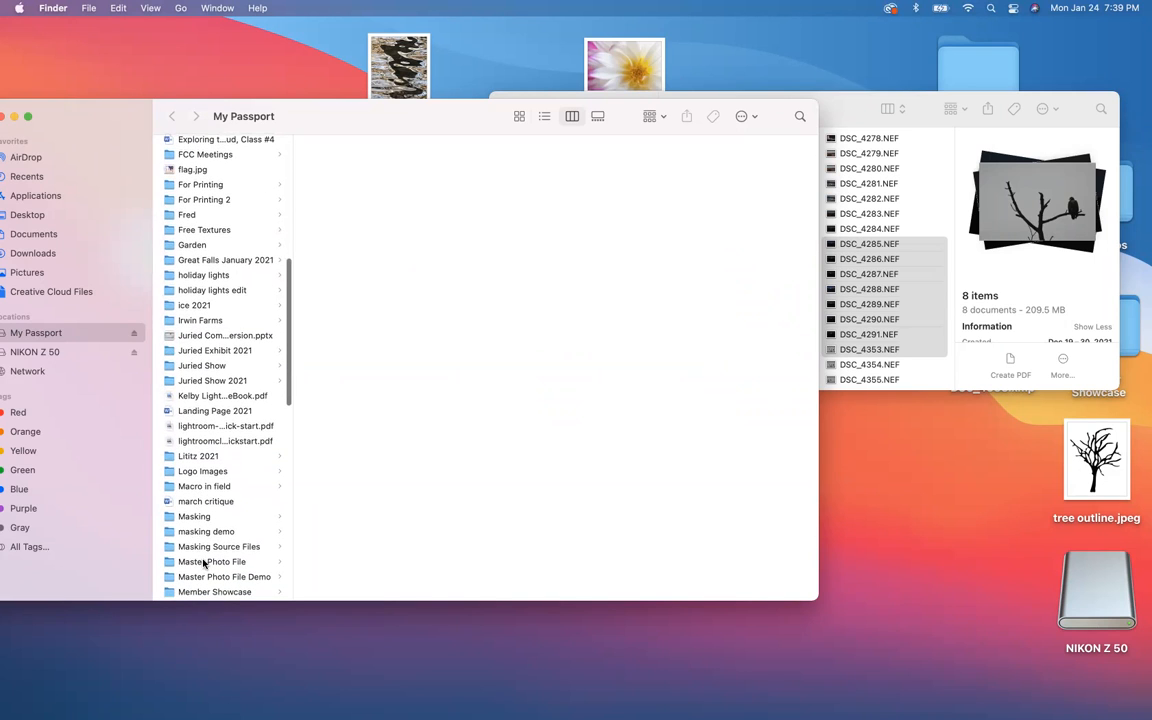
left_click(204, 562)
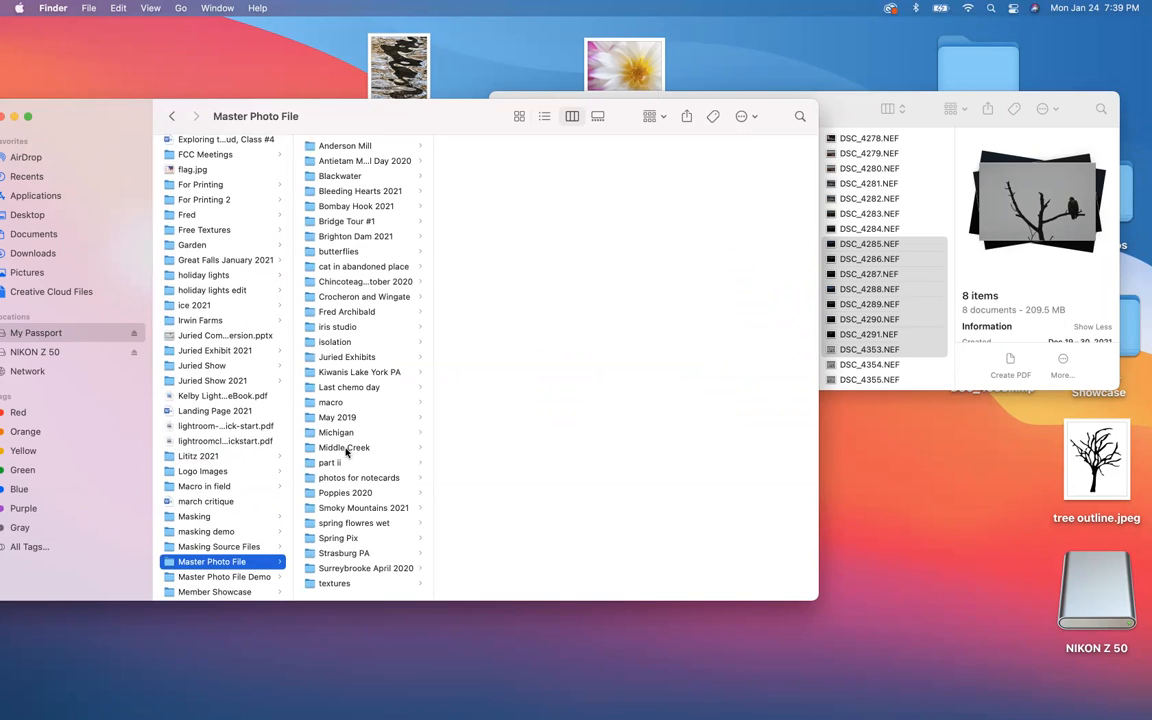
Step: Create a folder named Miscellaneous inside Master Photo File and copy the selected NEF photos from the card into it
right_click(336, 596)
left_click(345, 601)
type("Mis")
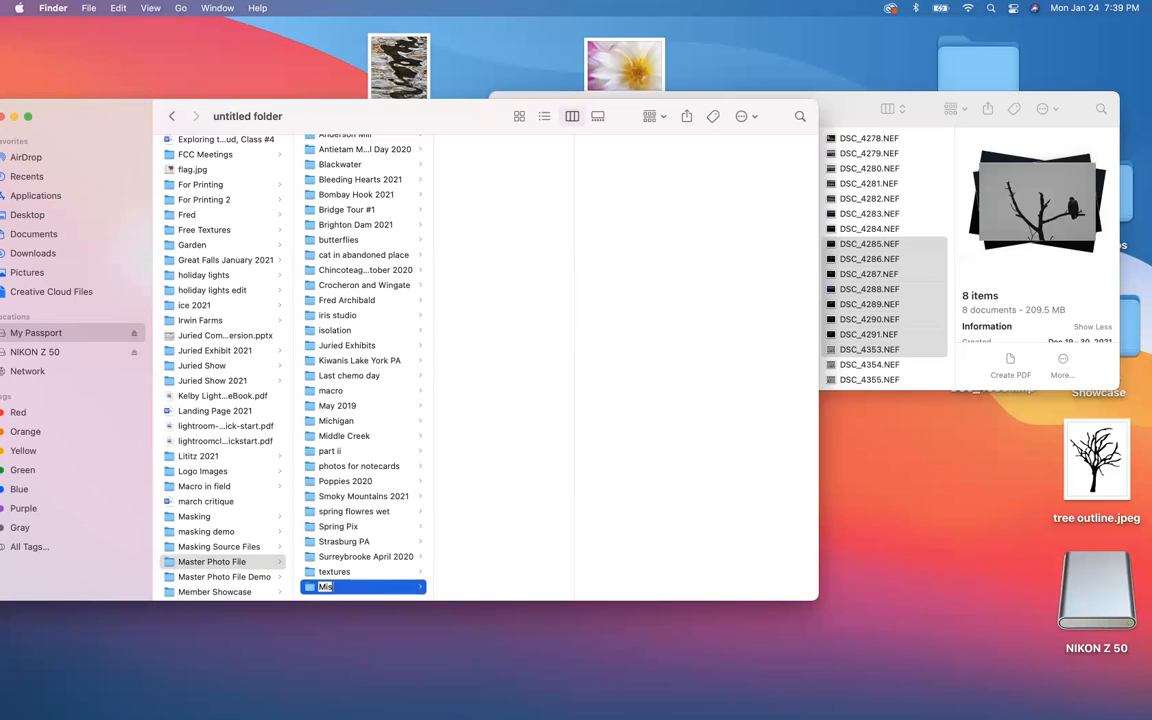
type("cellaneous")
key("BackSpace")
type("s")
key("Return")
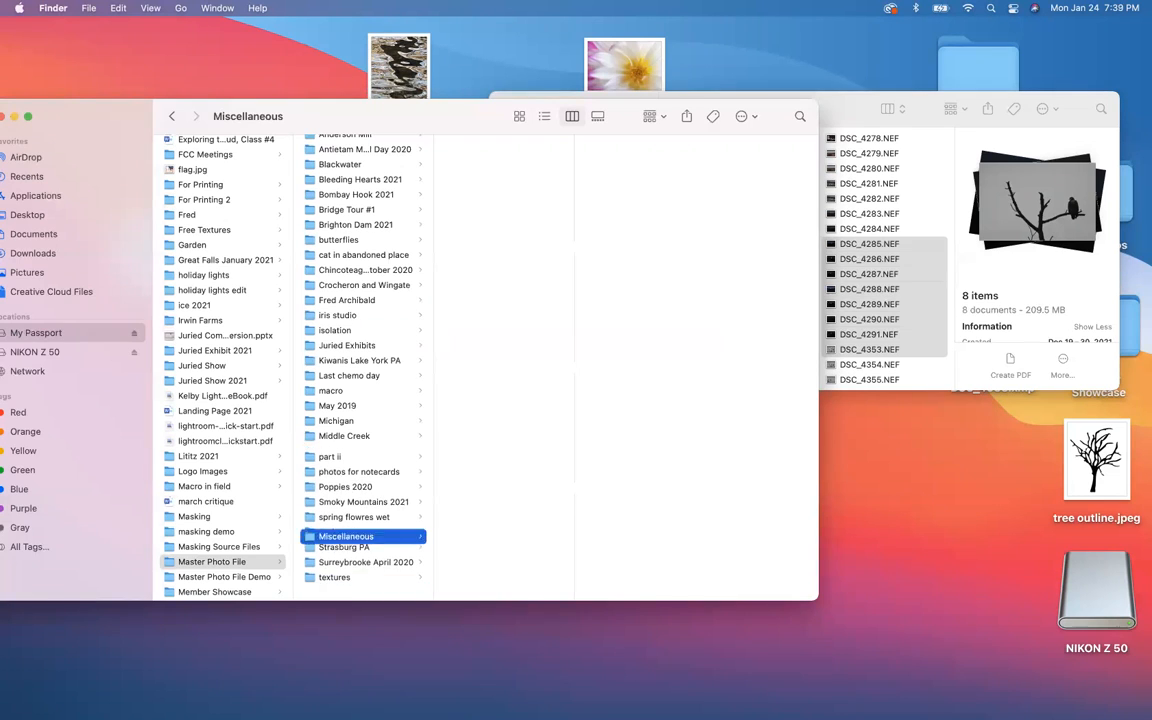
left_click_drag(891, 304, 512, 226)
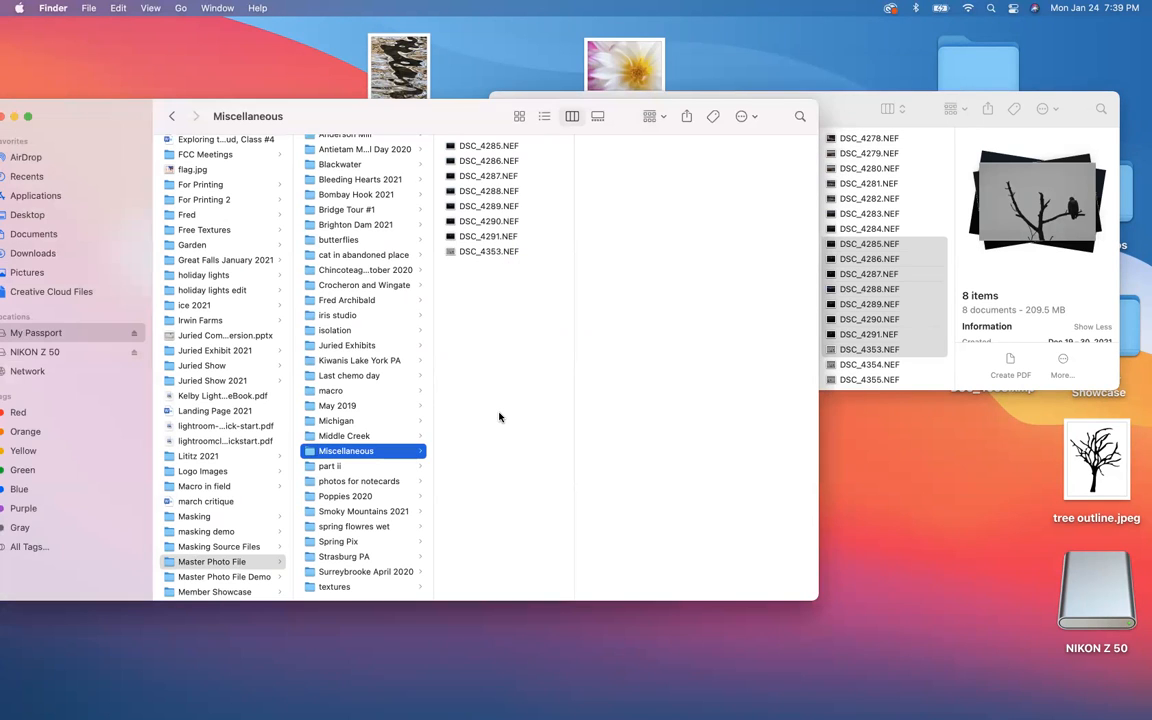
Step: Launch Lightroom Classic with the Miscellaneous folder from Master Photo File as the folder to import
left_click_drag(457, 117, 745, 51)
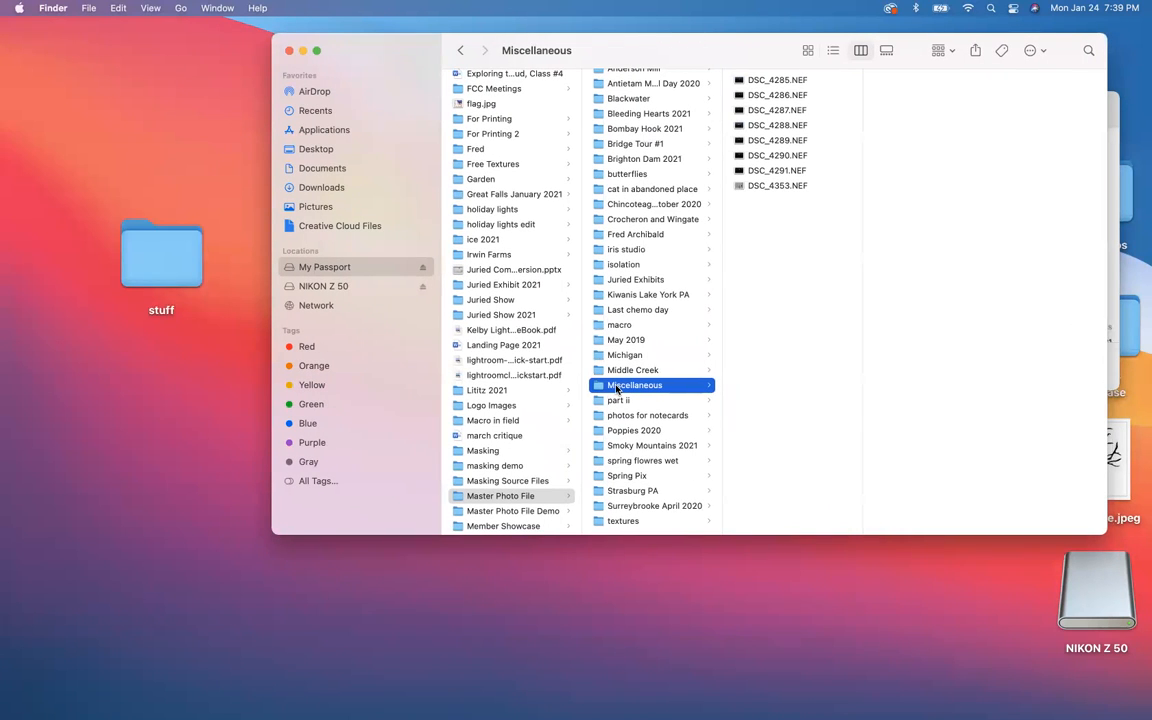
mouse_move(798, 705)
key("space")
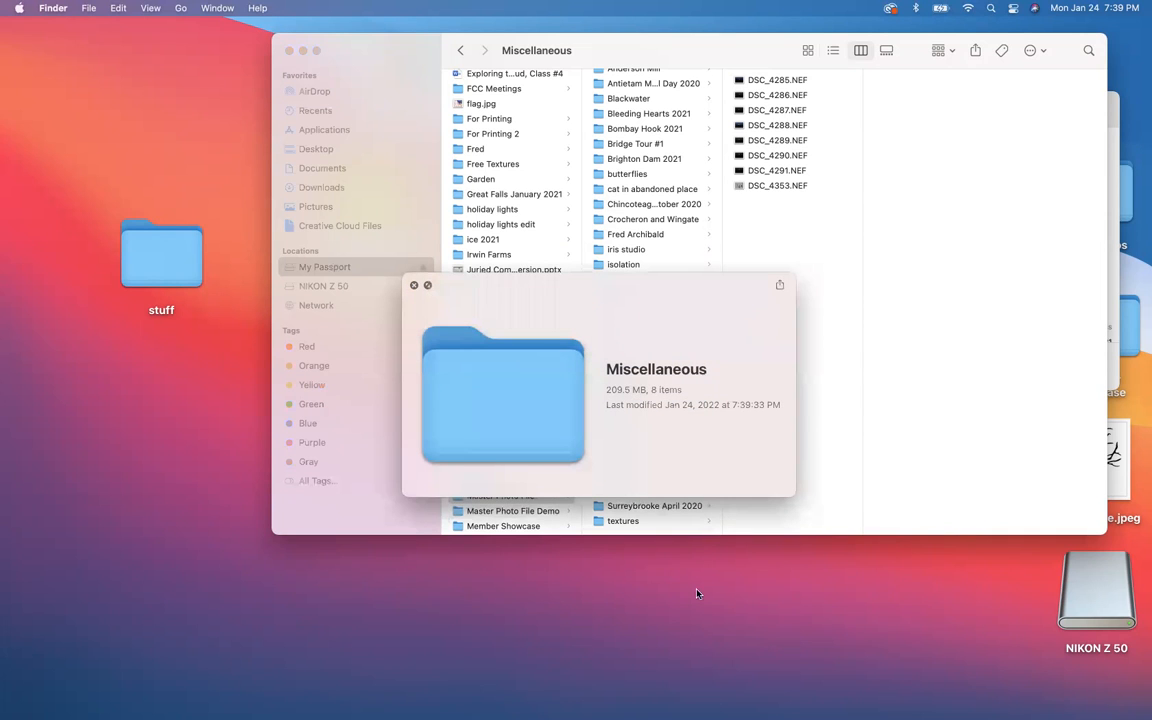
left_click(414, 286)
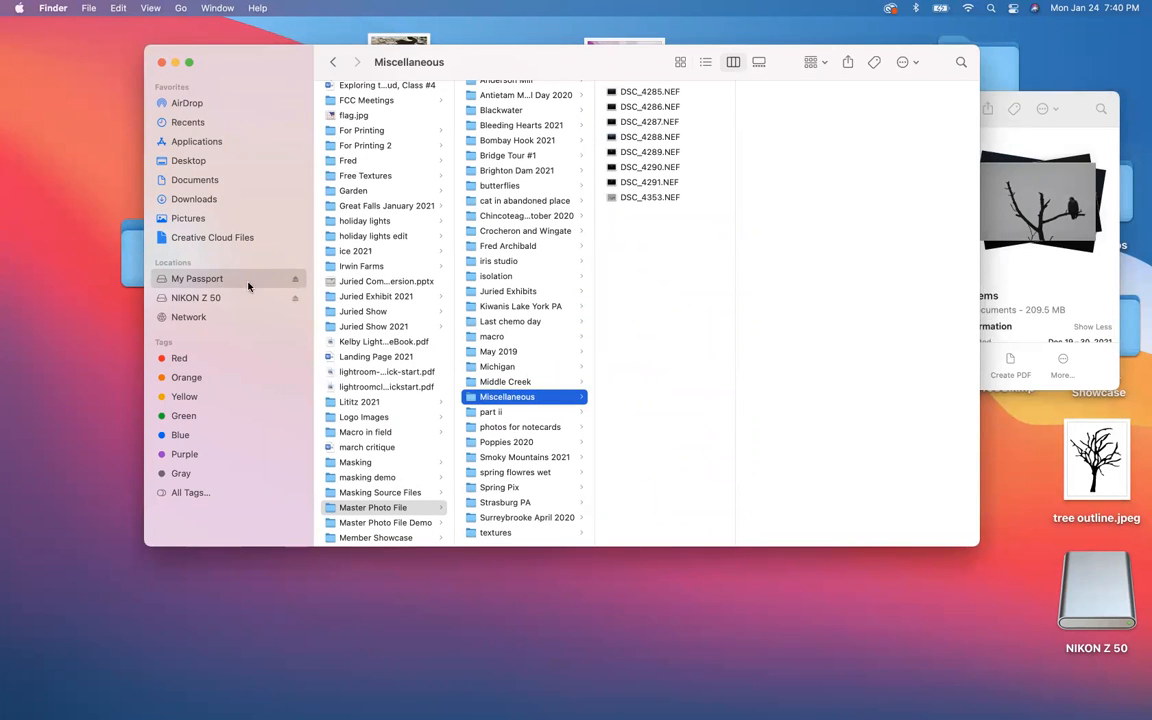
left_click_drag(475, 400, 690, 690)
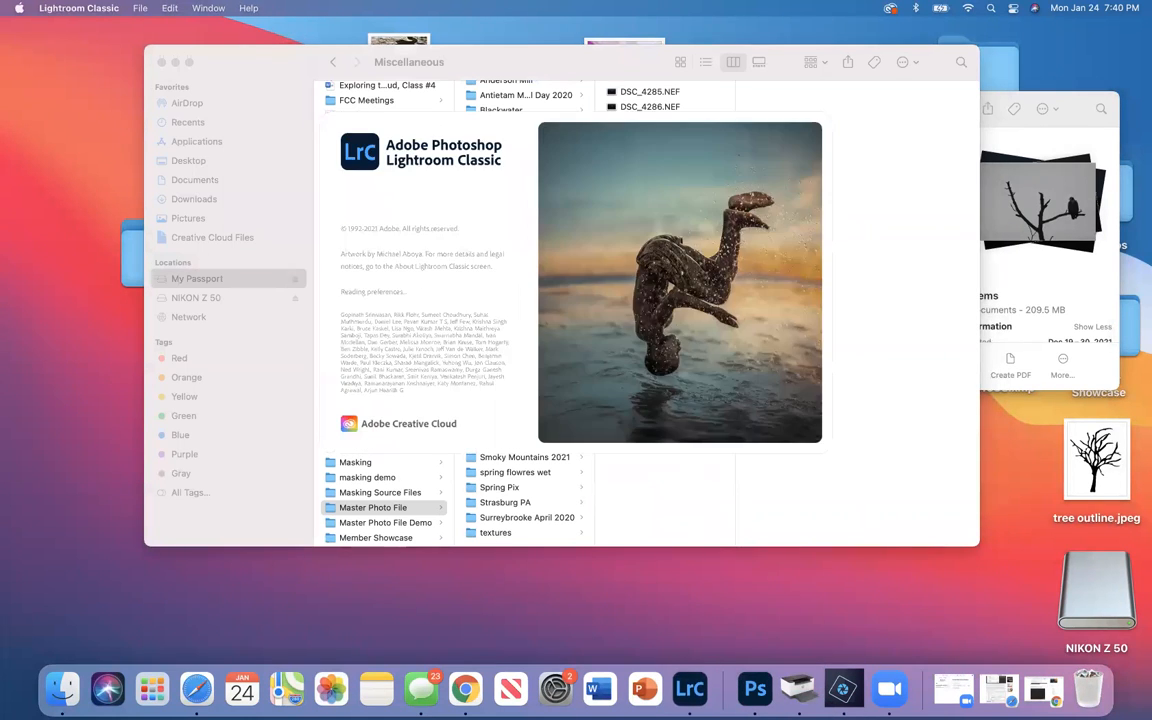
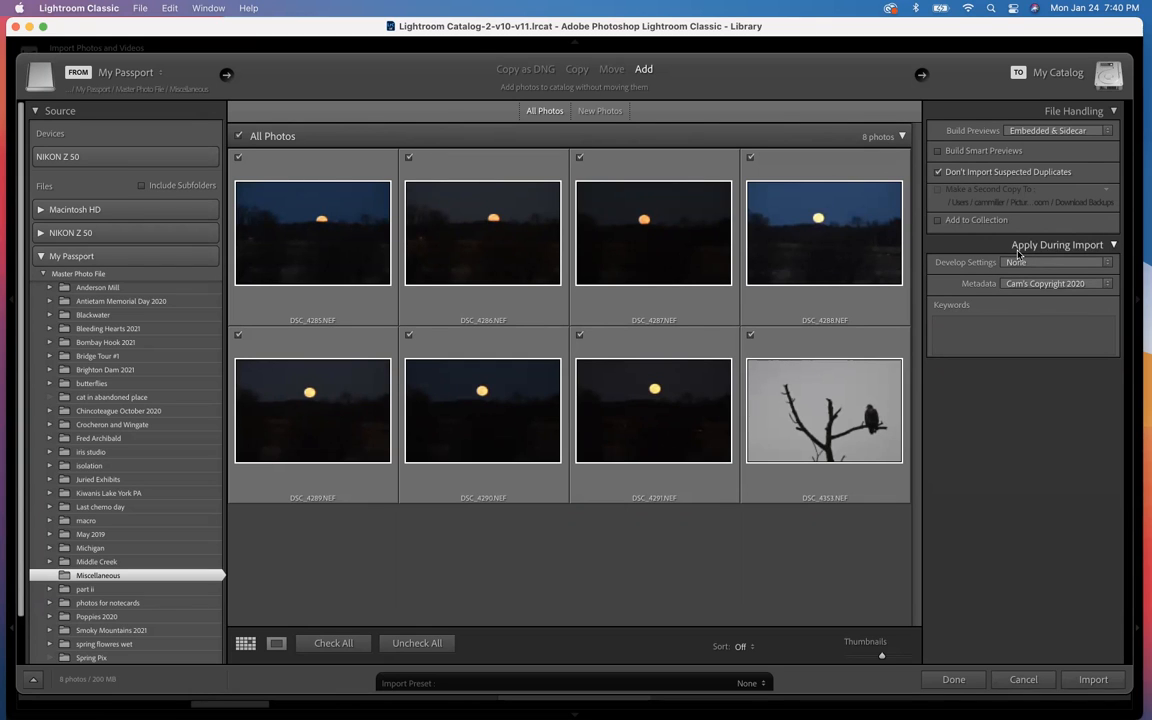
Step: Set the import's Metadata option to the 2022 copyright preset
left_click(1105, 284)
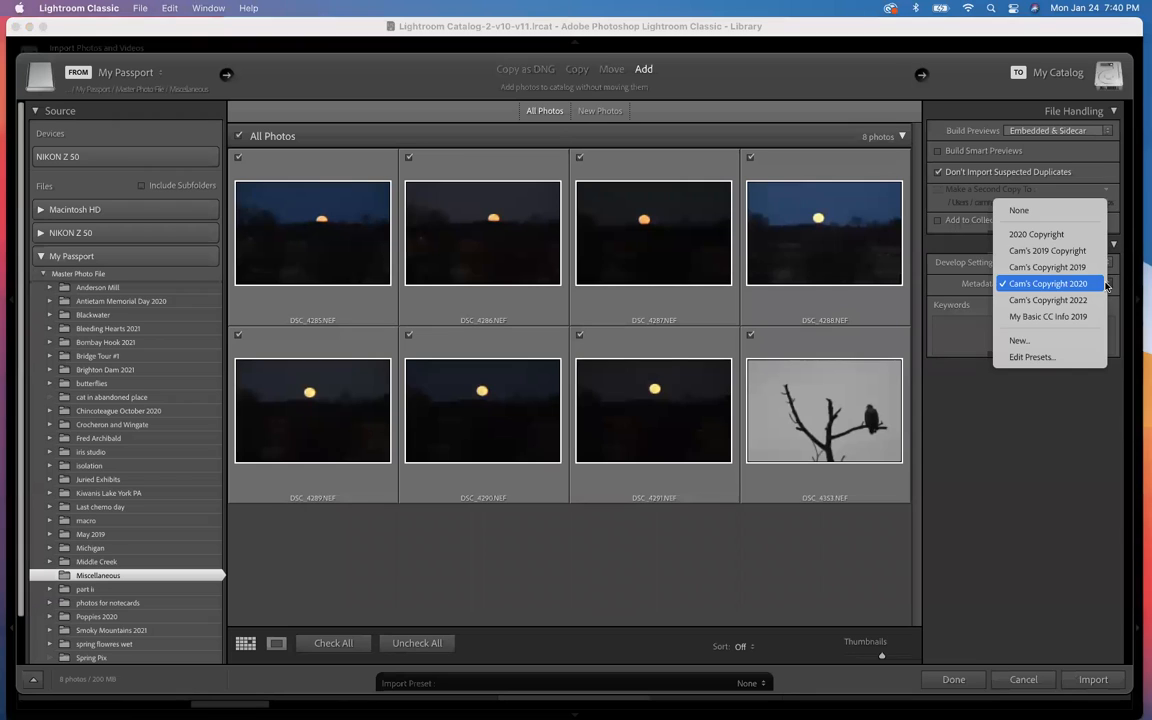
left_click(1048, 300)
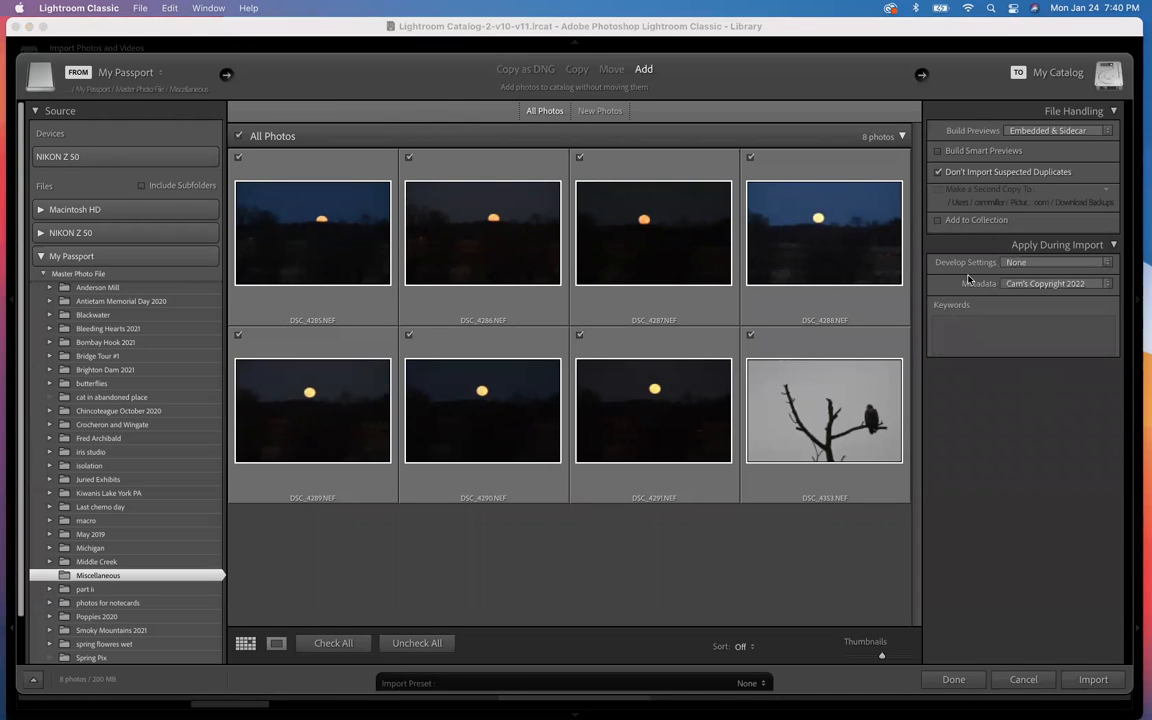
Step: Review the Develop Settings preset groups available during import, such as Color, Grain, Style: Cinematic II and Subject: Food, keeping None
left_click(1056, 264)
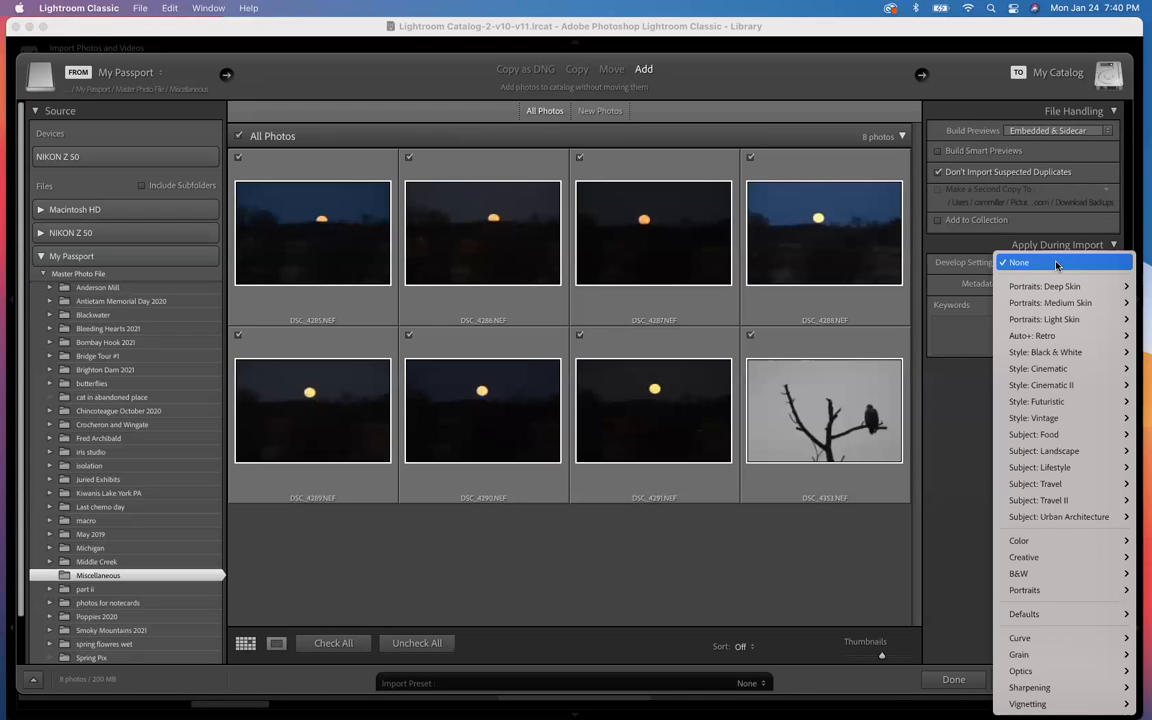
mouse_move(1050, 542)
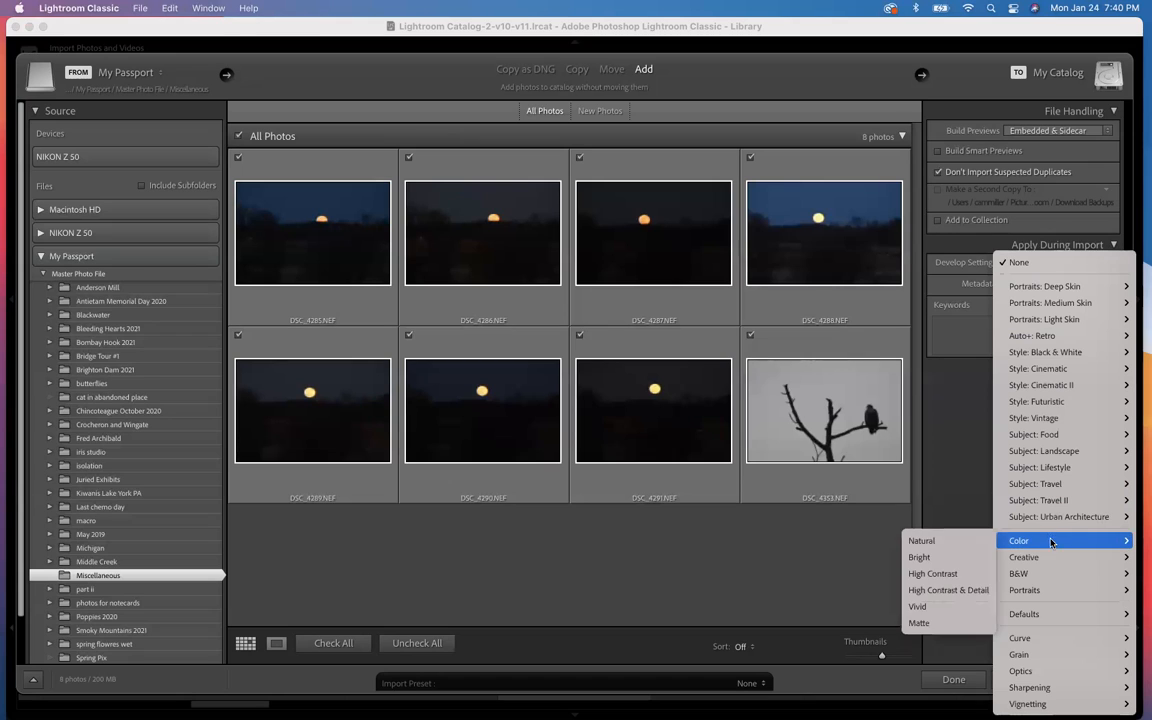
mouse_move(1048, 615)
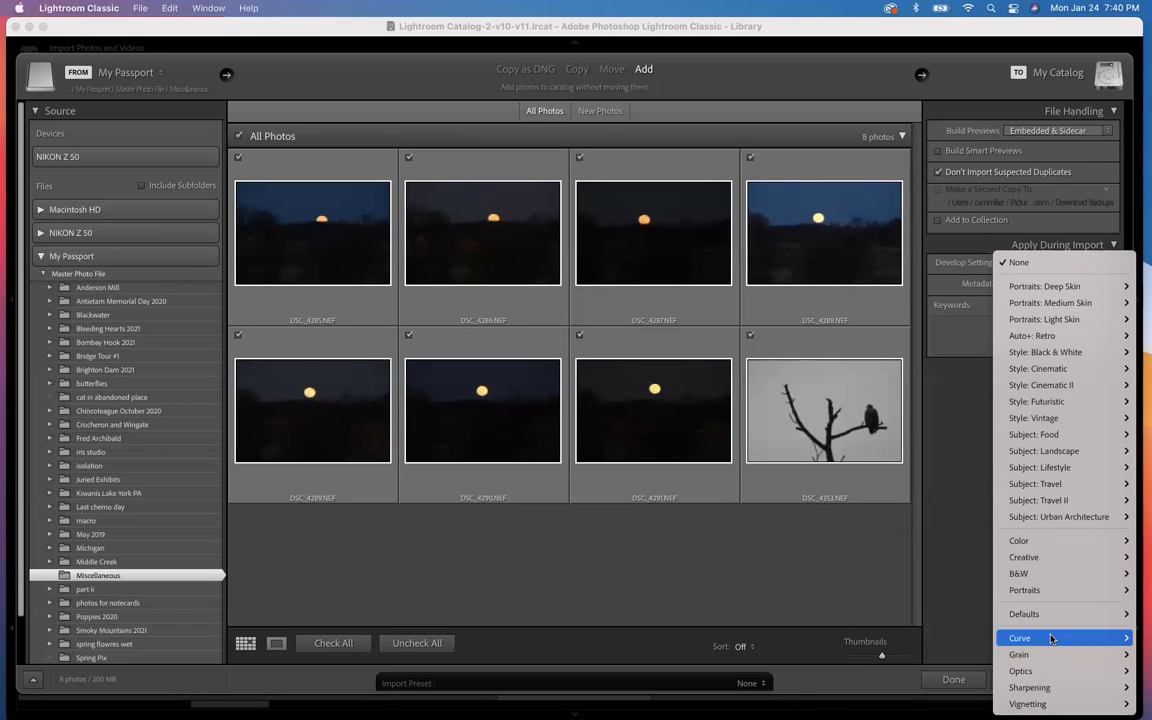
mouse_move(1049, 688)
mouse_move(1047, 654)
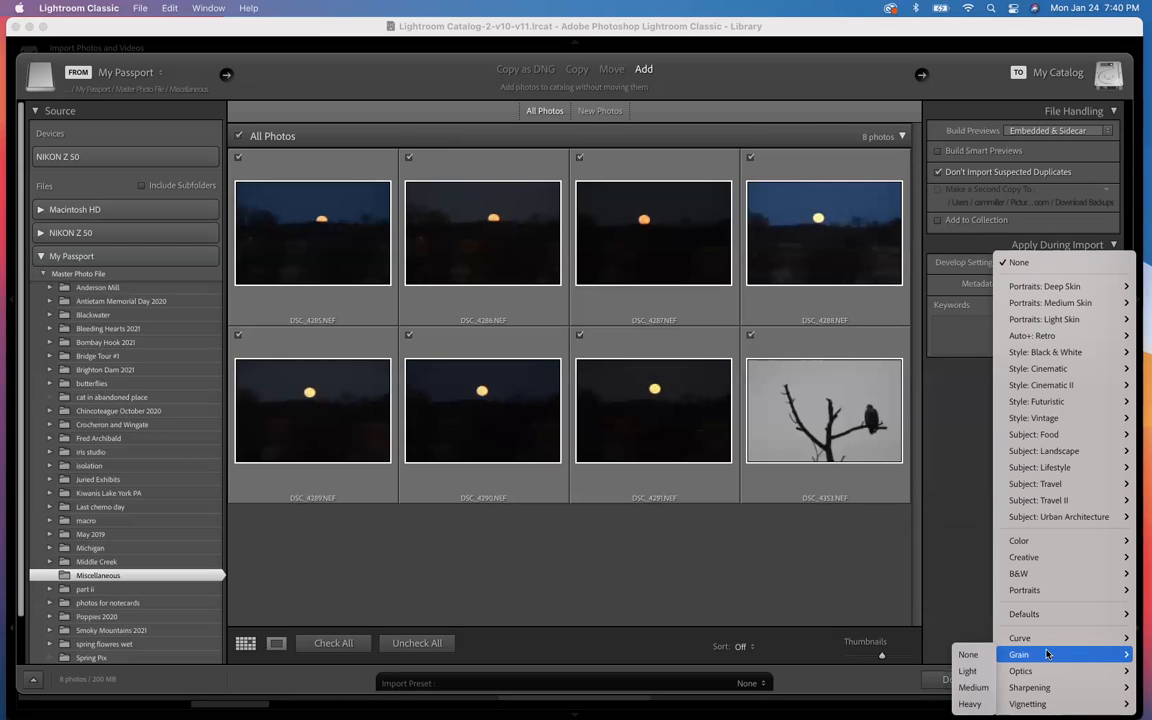
mouse_move(1037, 393)
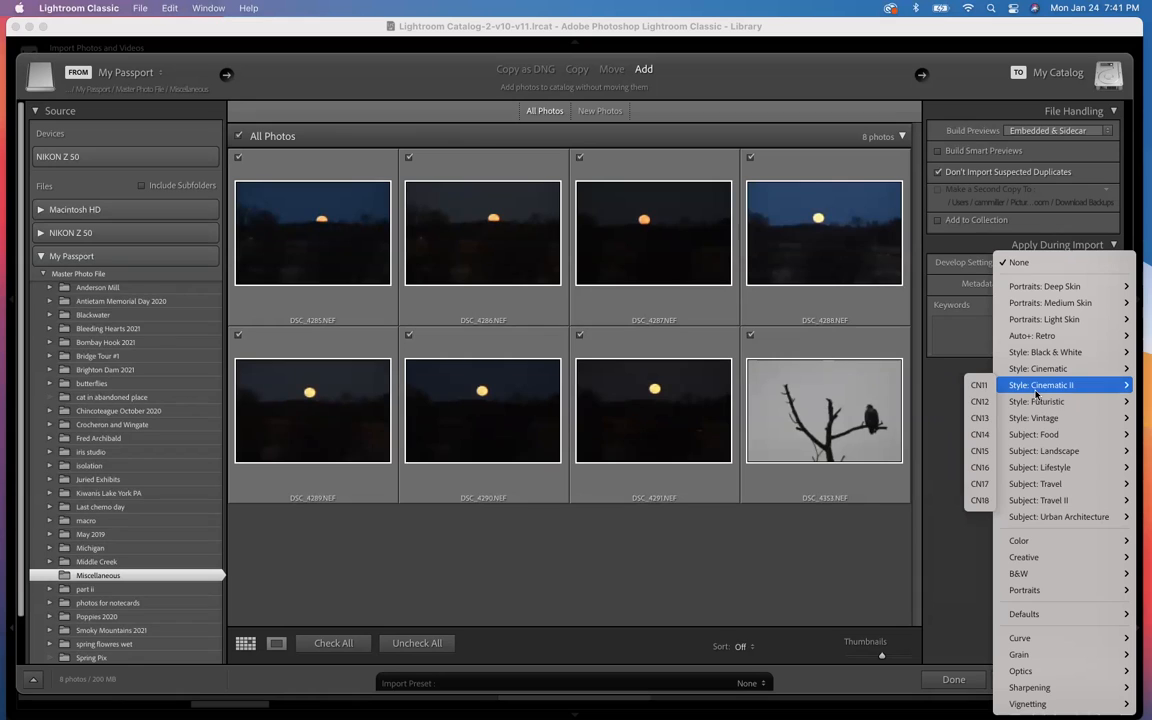
mouse_move(1038, 592)
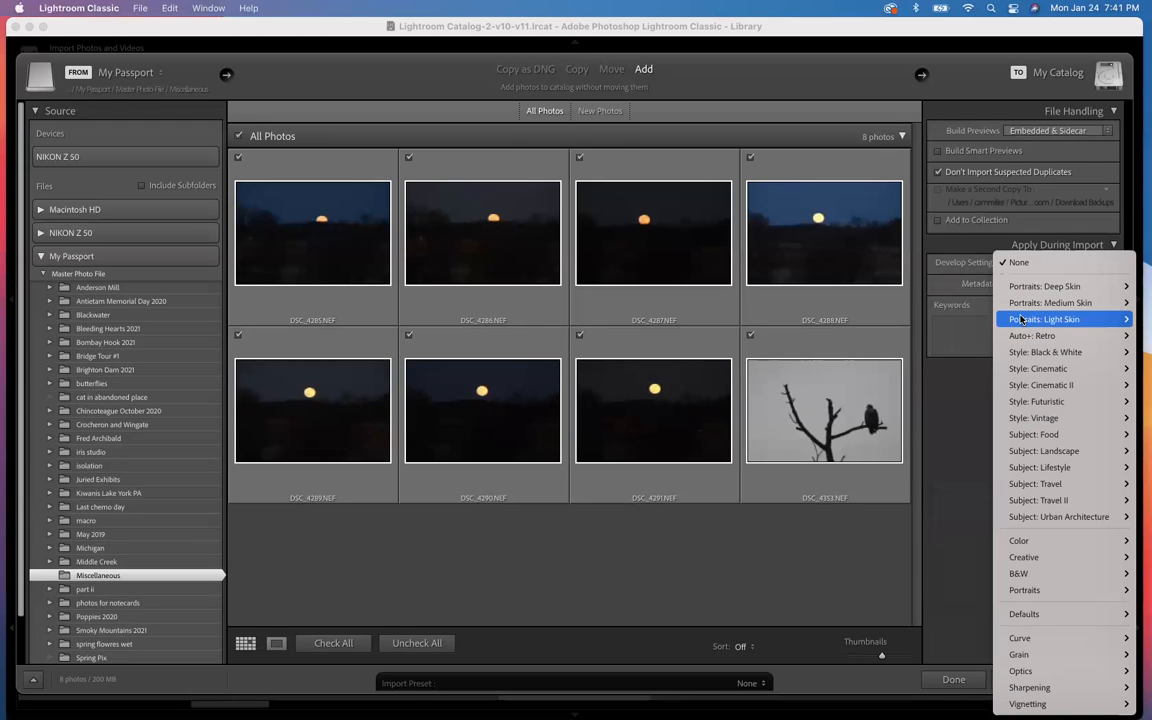
mouse_move(1037, 441)
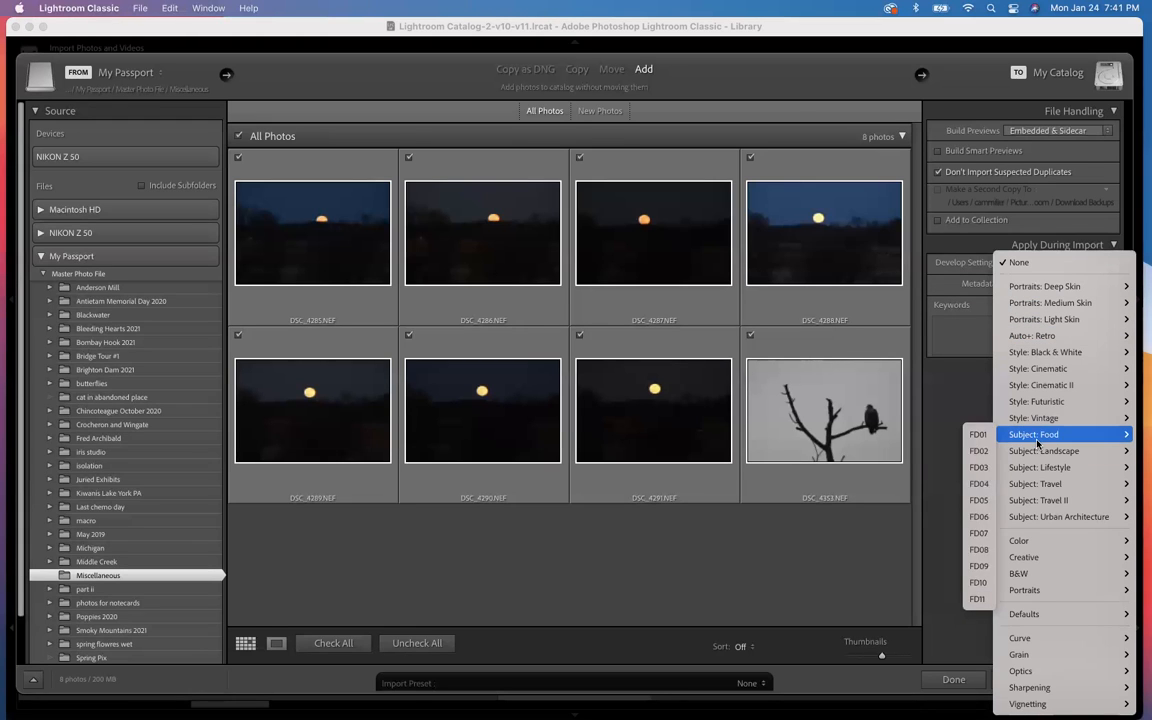
left_click(970, 382)
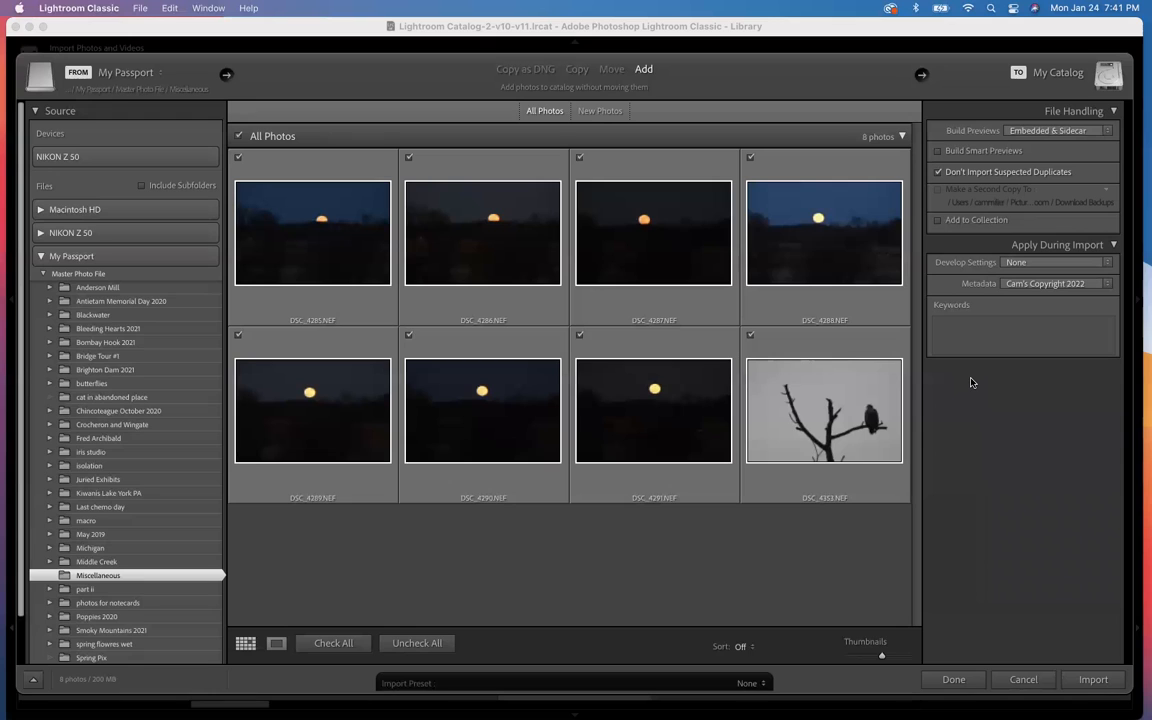
Step: Import all the photos from the Miscellaneous folder into the catalog, leaving the import keywords empty
left_click(976, 354)
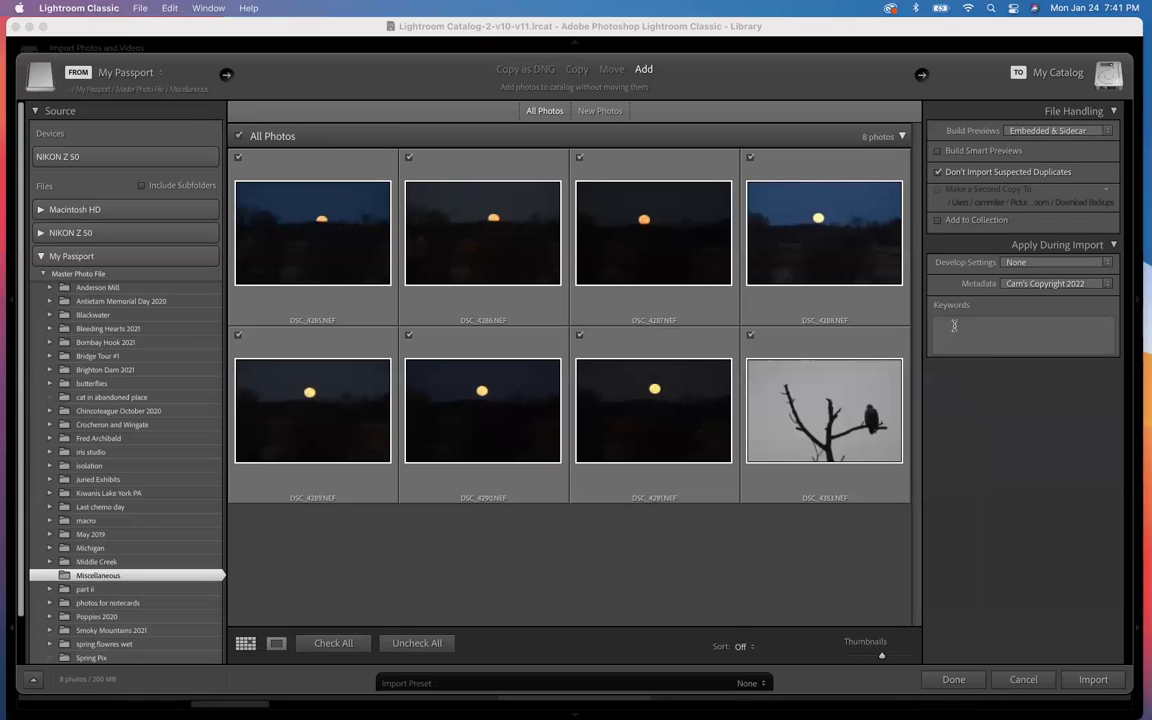
left_click(947, 324)
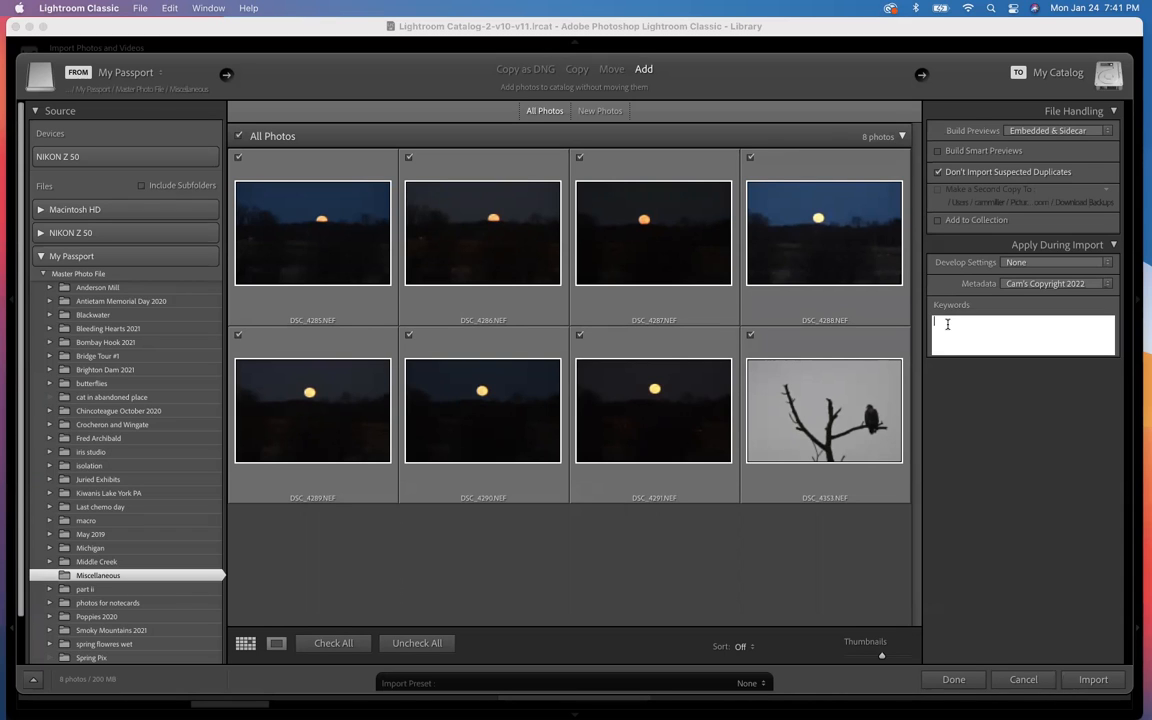
left_click(951, 383)
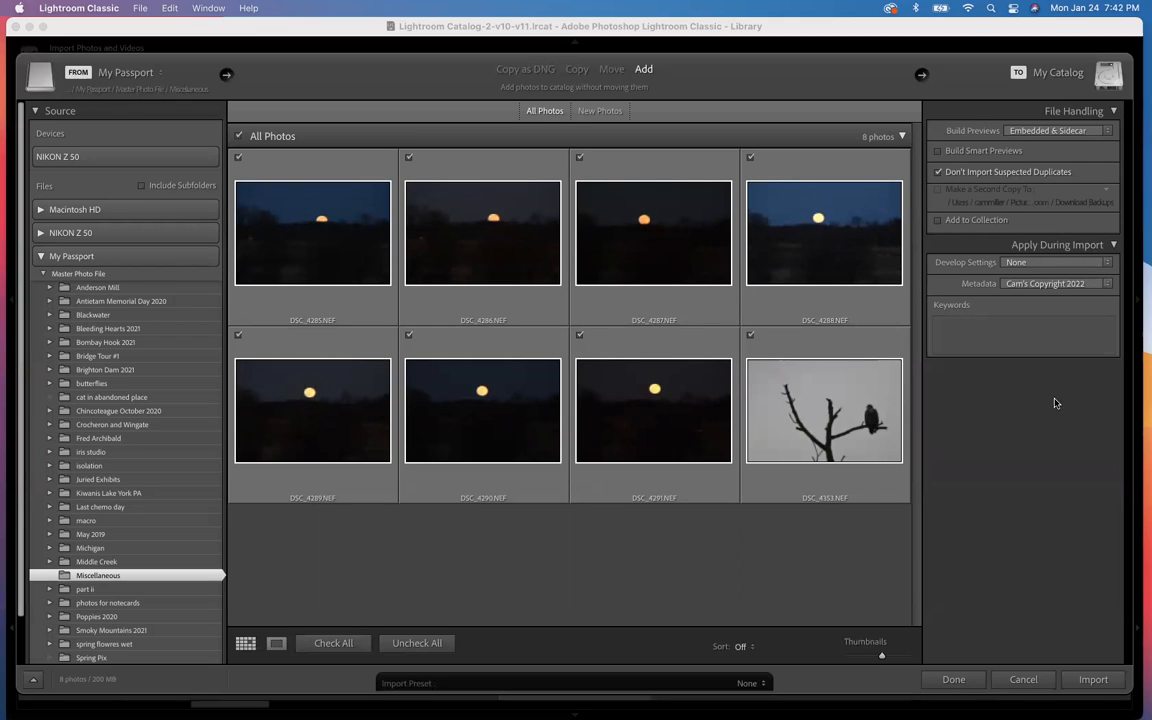
left_click(1094, 680)
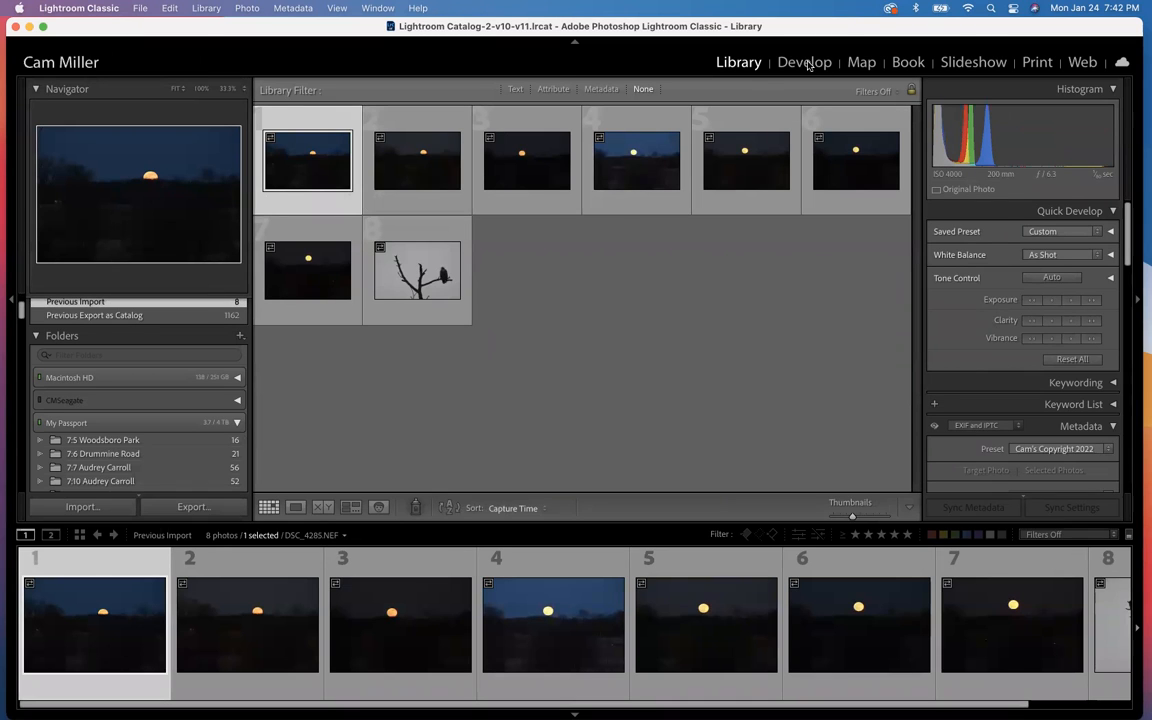
Step: Select only the bird-on-branch photo DSC_4353.NEF and view its metadata in the EXIF and IPTC view
left_click(669, 295)
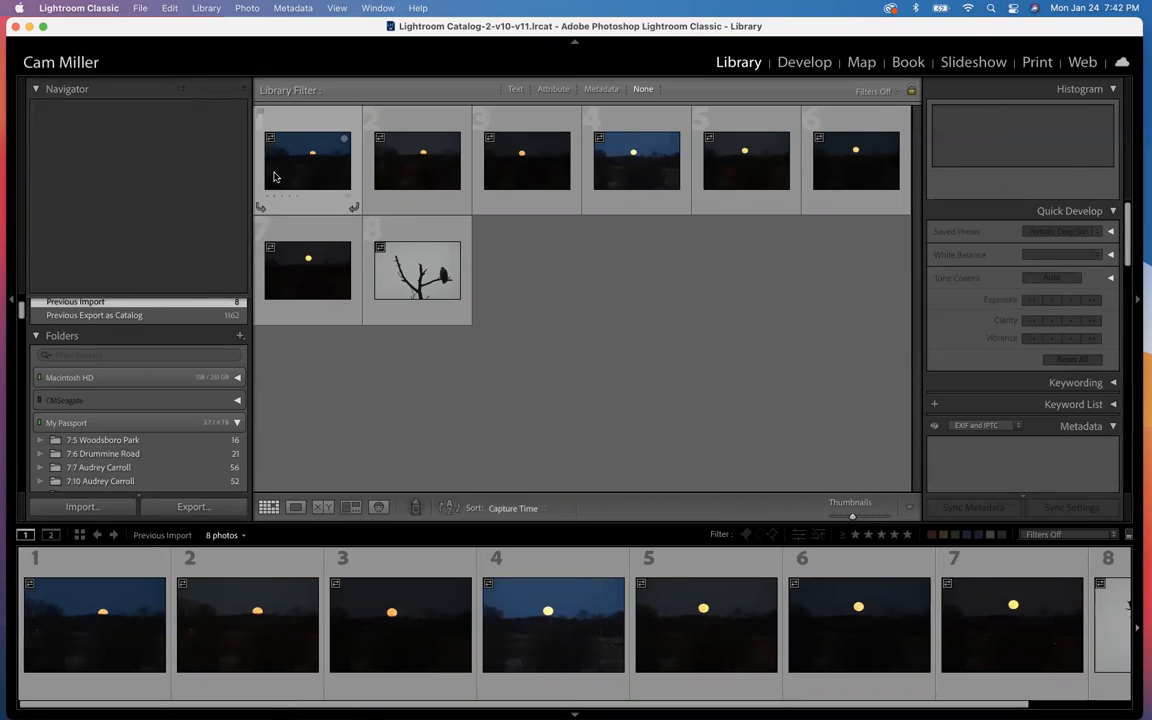
left_click(418, 283)
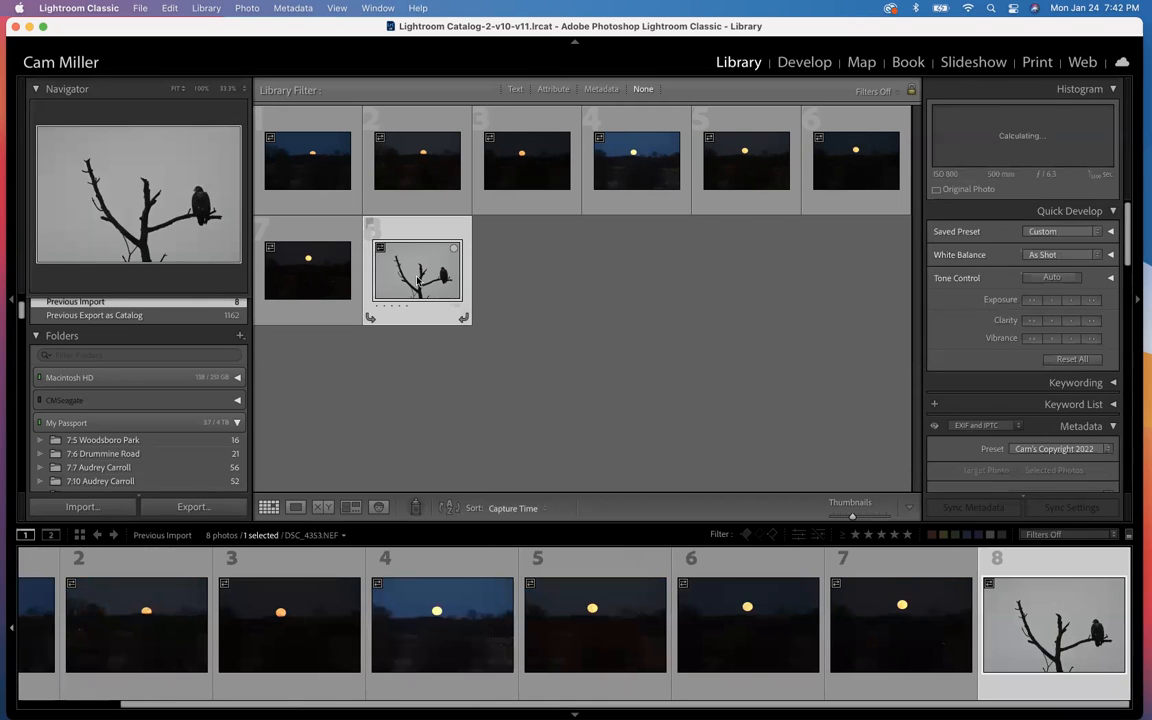
scroll(1070, 429, "down", 5)
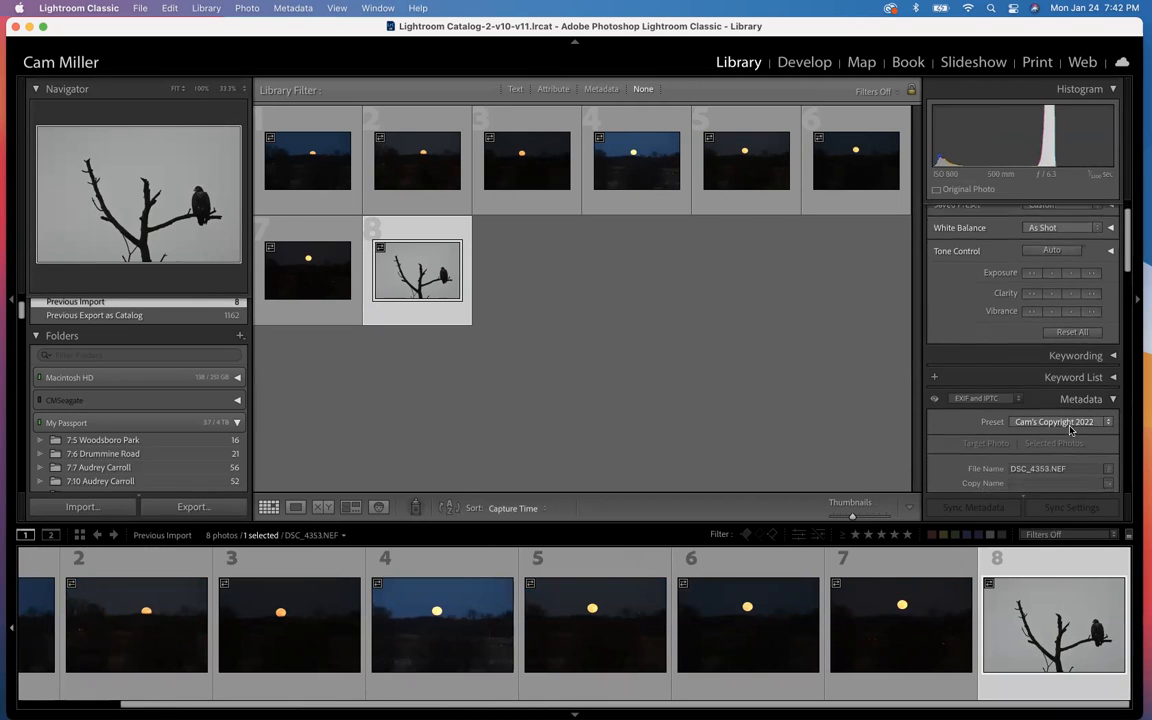
scroll(1070, 430, "down", 3)
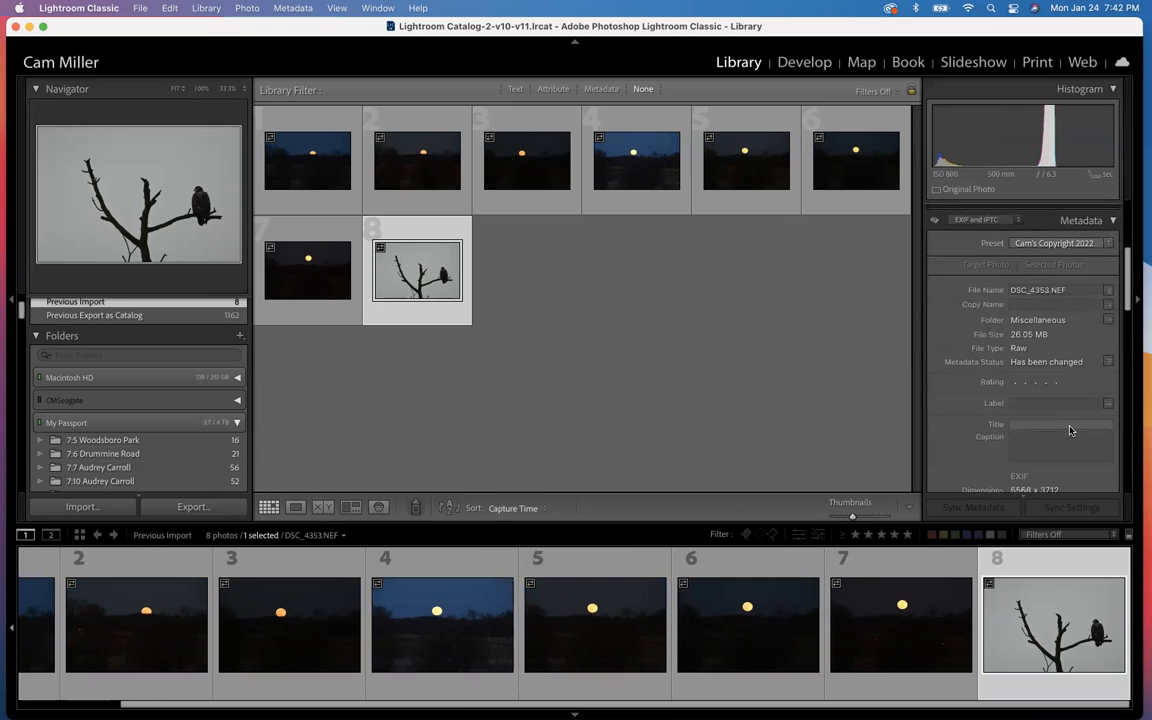
scroll(1070, 430, "up", 1)
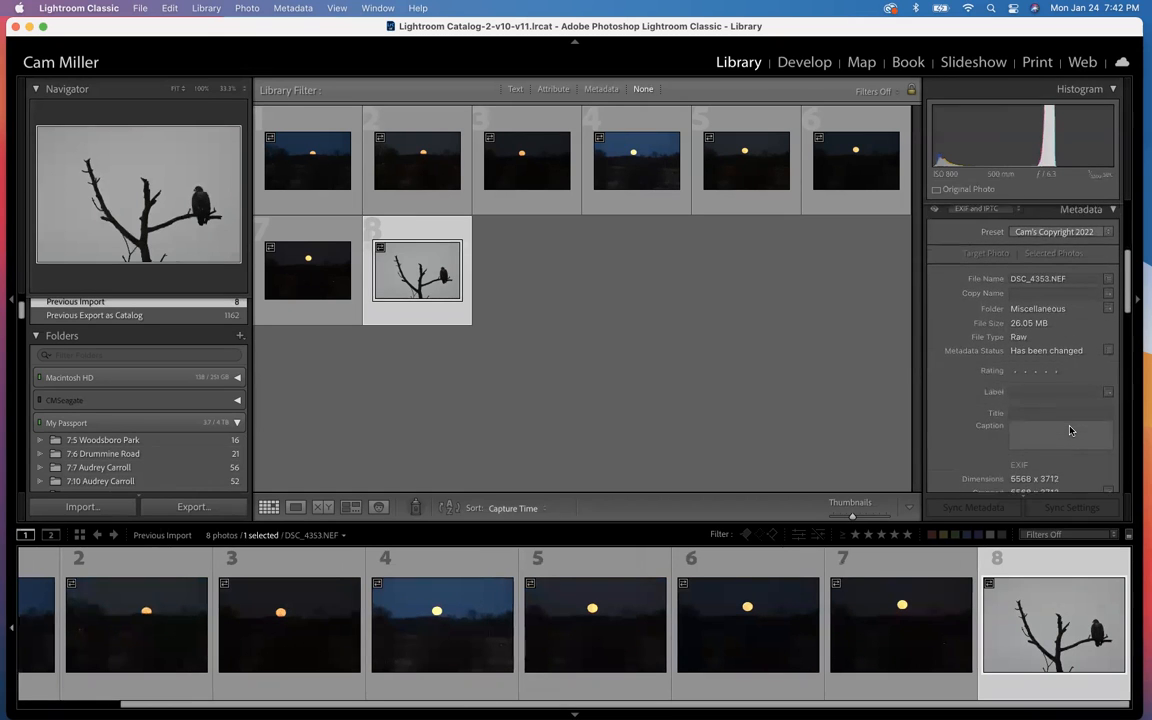
scroll(1070, 430, "up", 2)
left_click(985, 229)
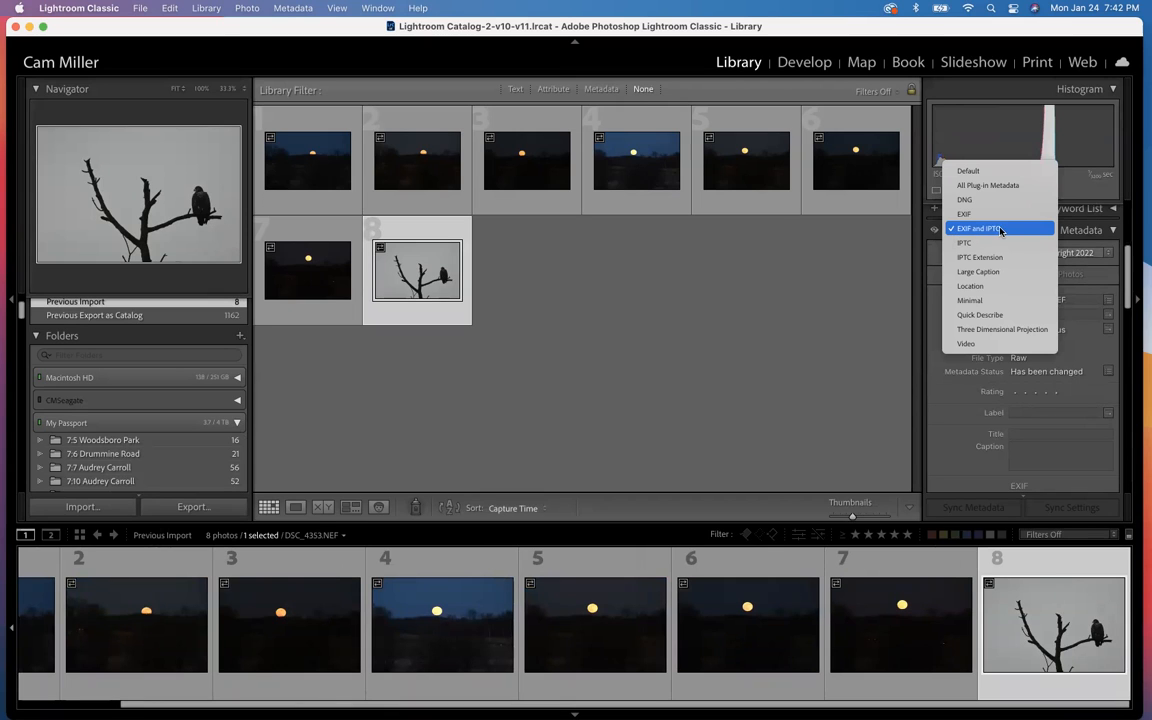
left_click(999, 229)
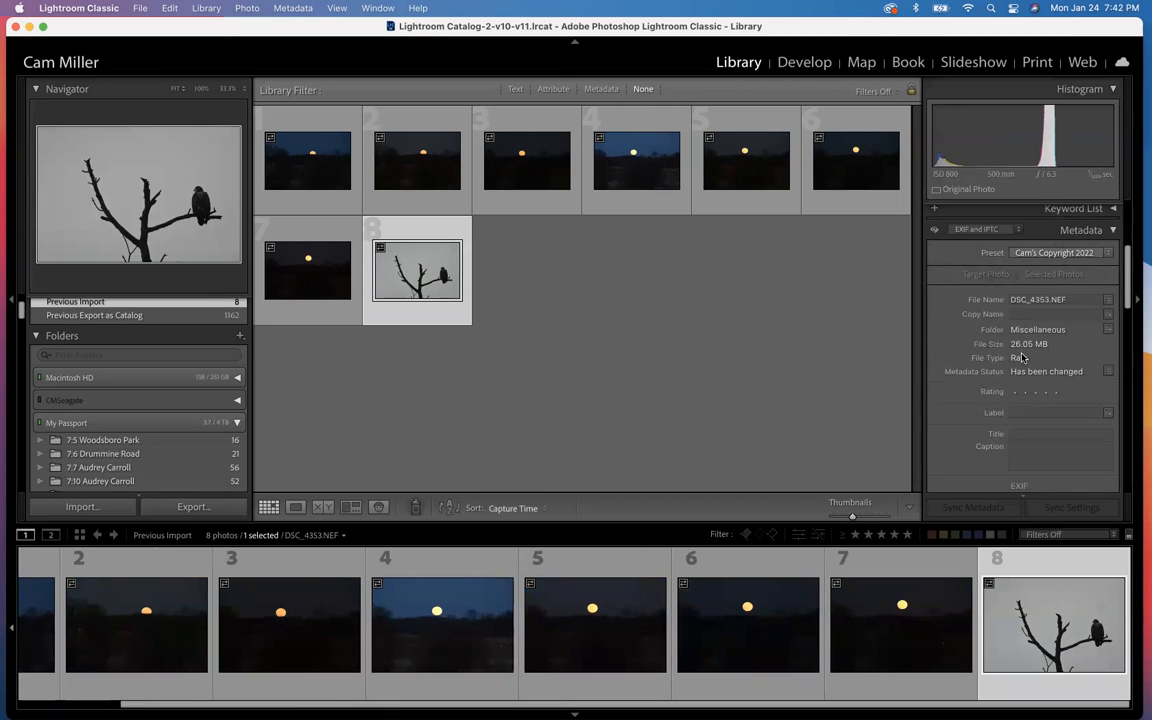
Step: Examine the bird photo's EXIF camera data, contact details and copyright fields through to the end of its metadata
scroll(1020, 358, "down", 2)
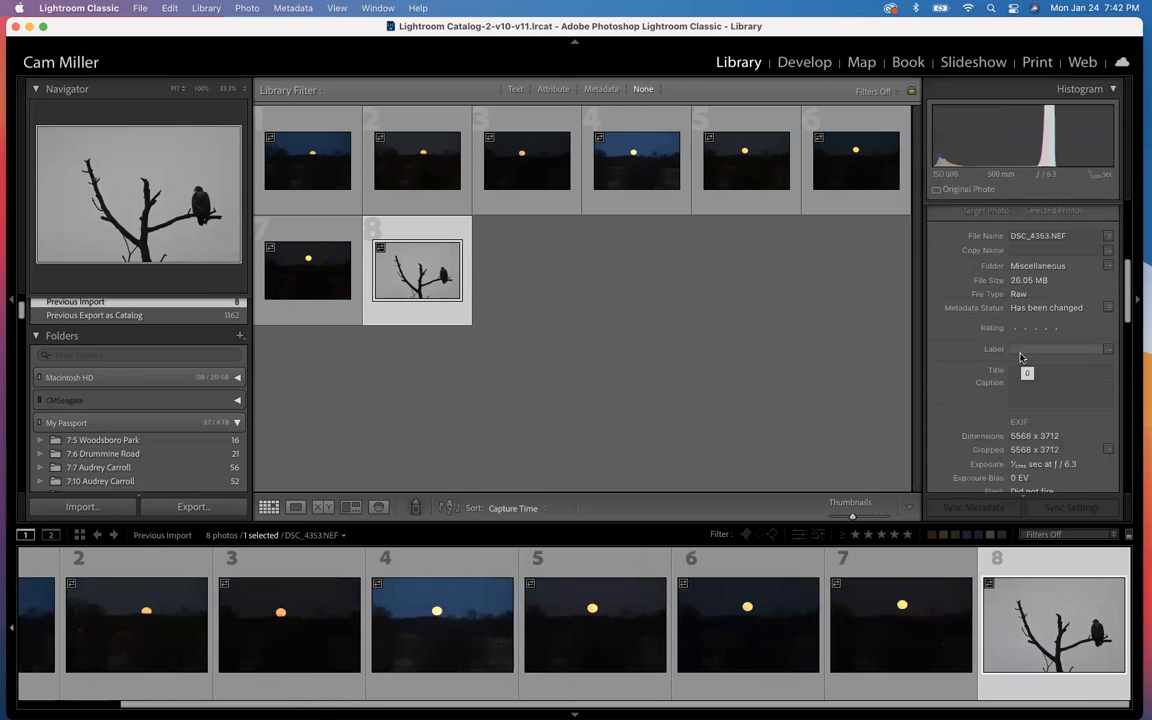
scroll(1020, 358, "down", 1)
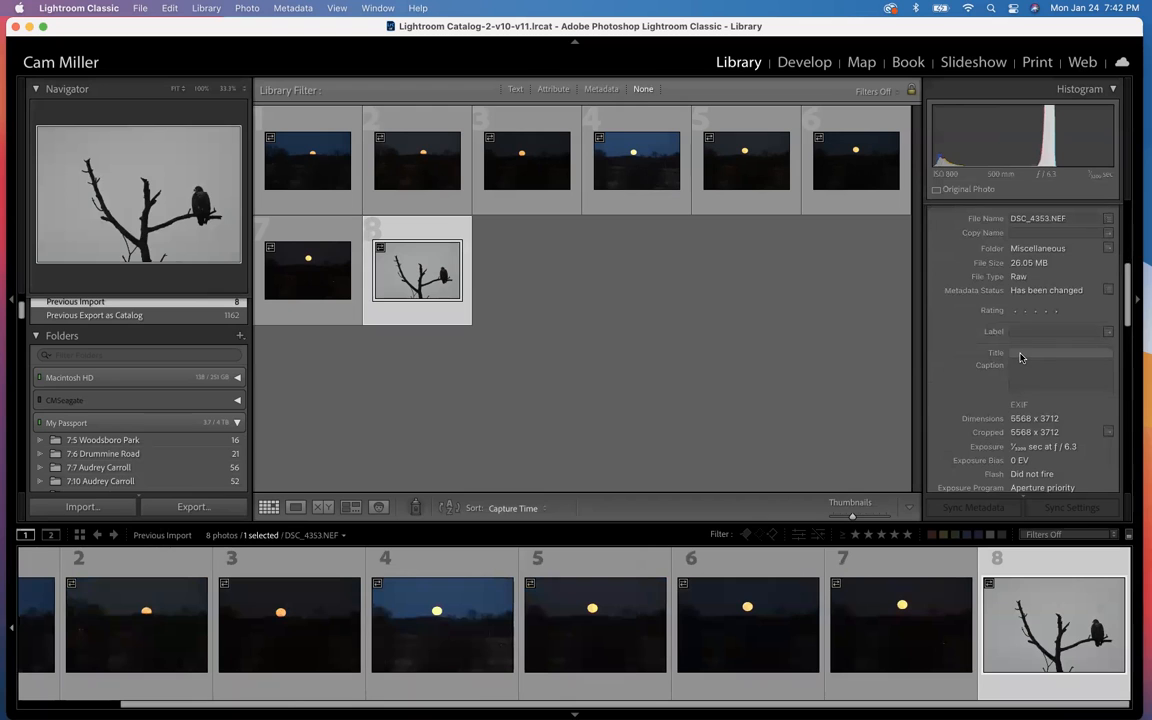
scroll(1020, 358, "down", 3)
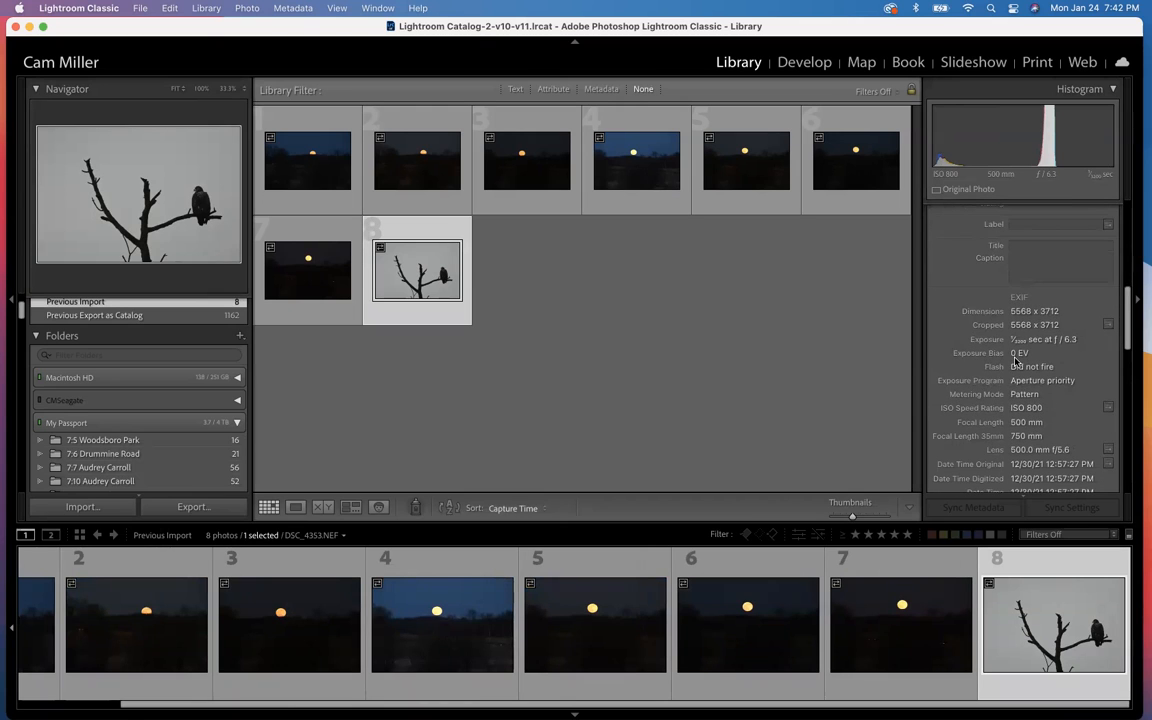
scroll(1024, 407, "down", 4)
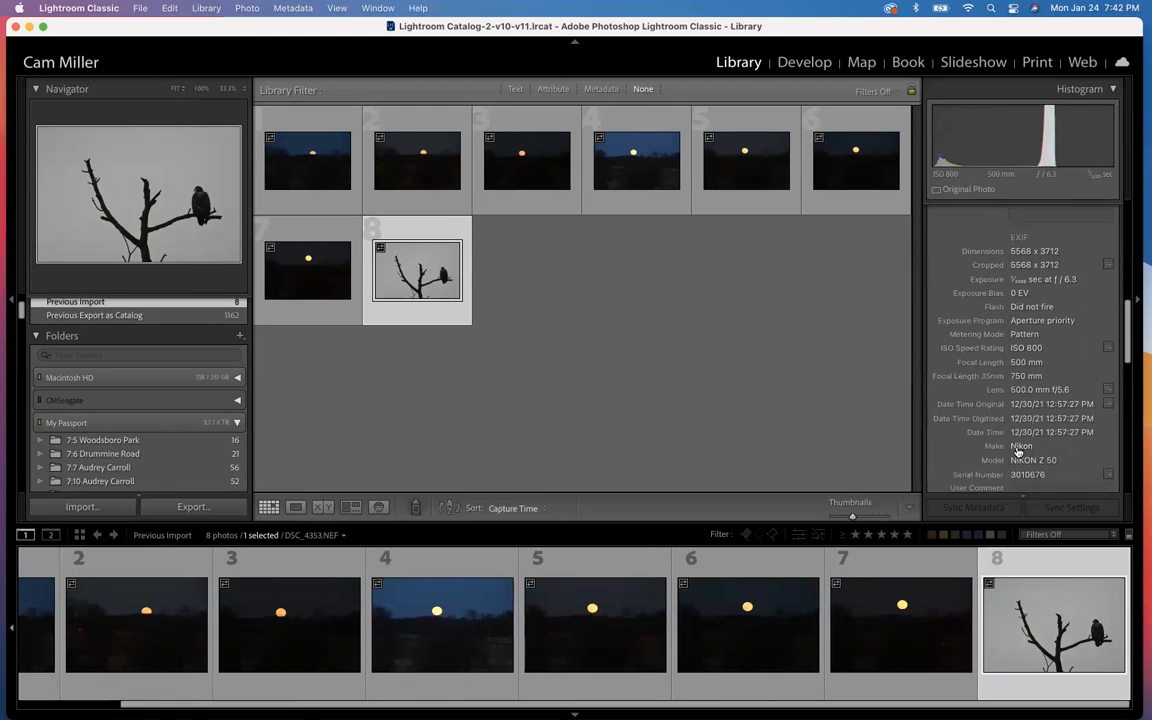
scroll(1017, 450, "down", 8)
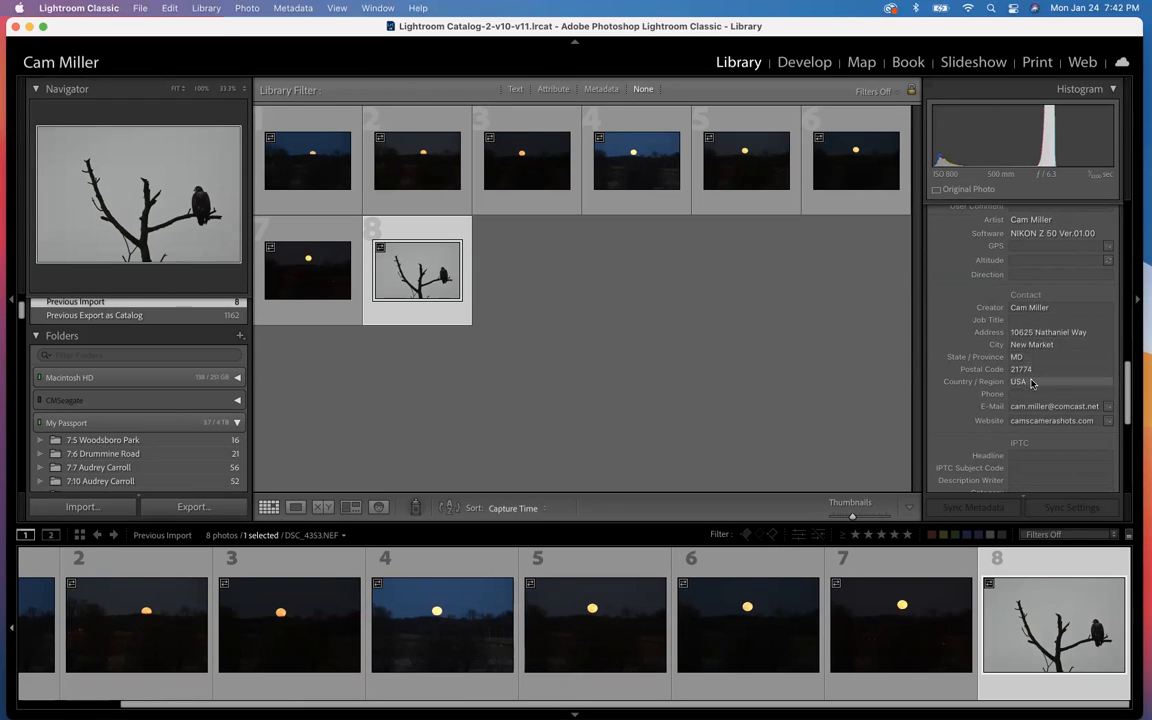
scroll(1020, 342, "up", 2)
scroll(1020, 342, "up", 5)
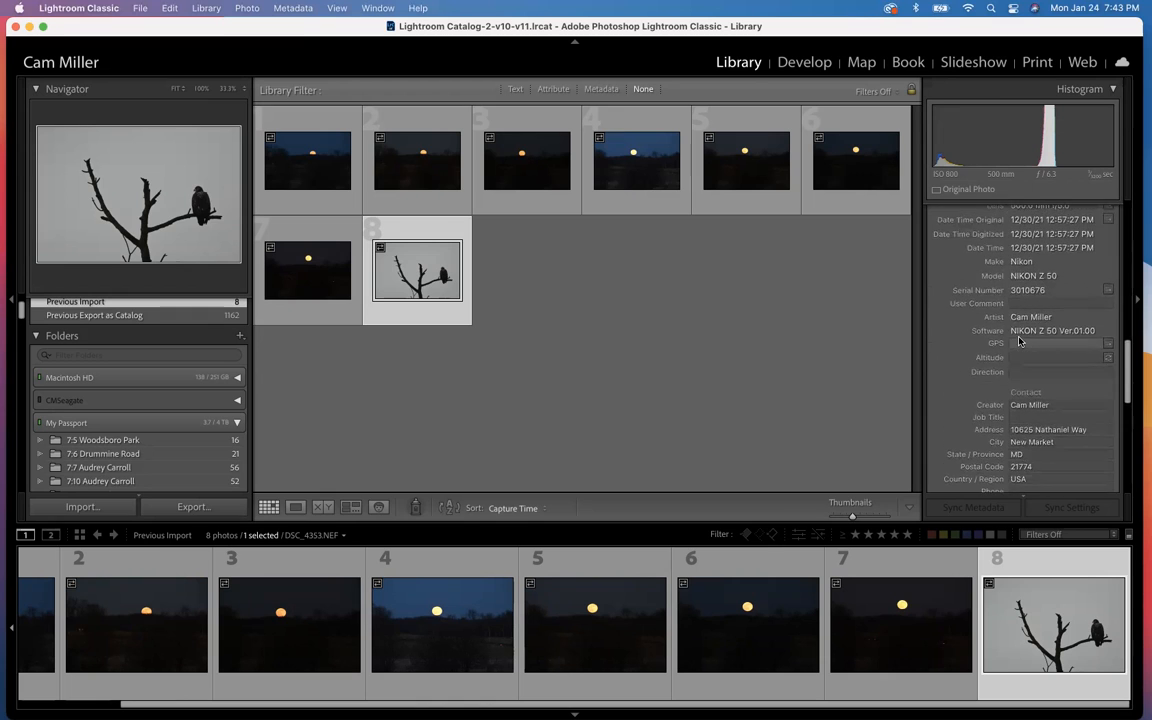
scroll(1020, 342, "down", 8)
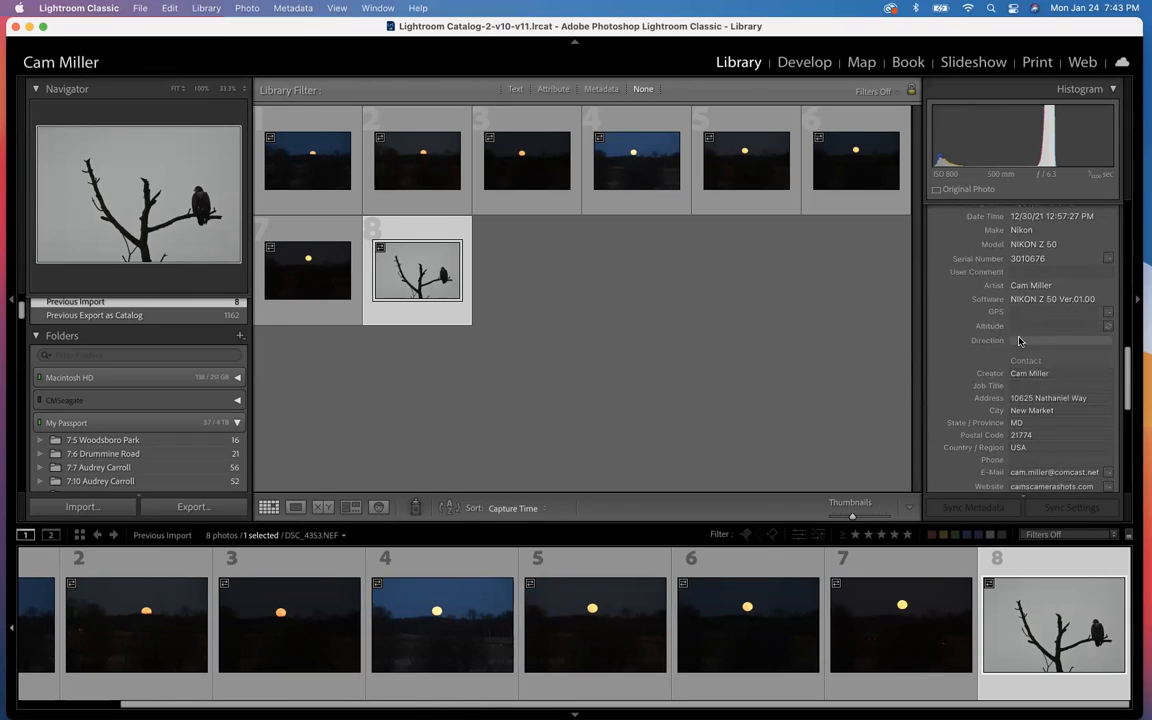
scroll(1020, 342, "down", 15)
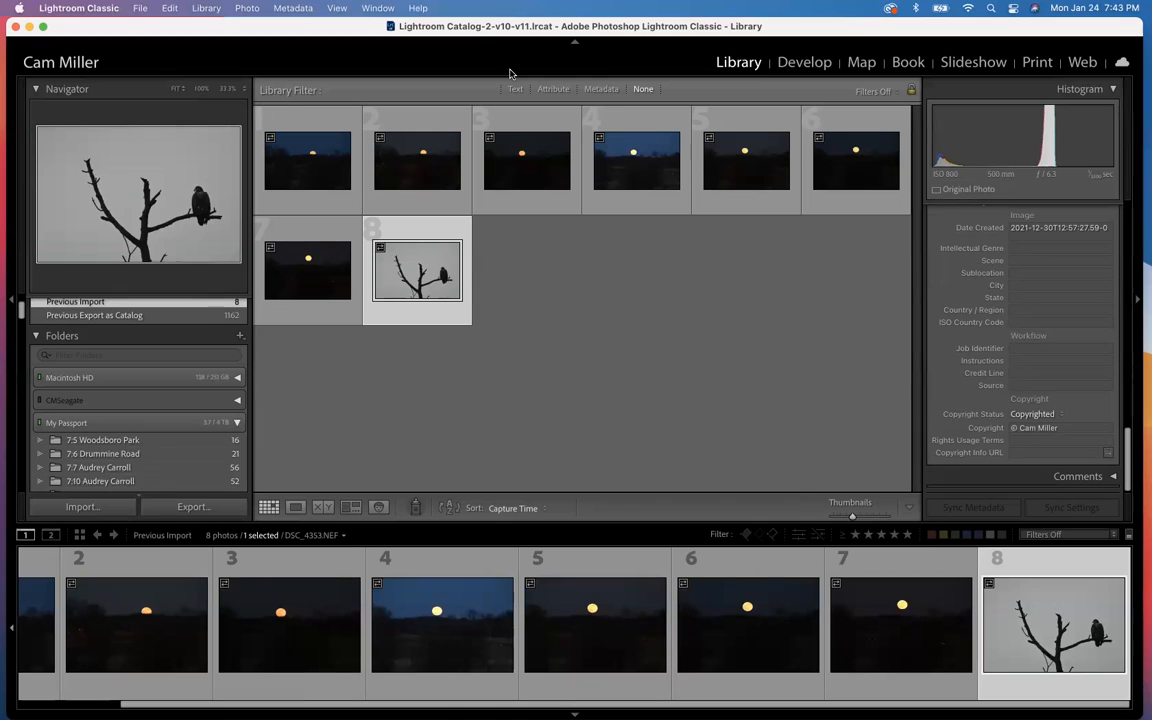
Step: Open the metadata preset editor, check the IPTC Copyright text, and load the 2022 copyright preset for editing
left_click(294, 9)
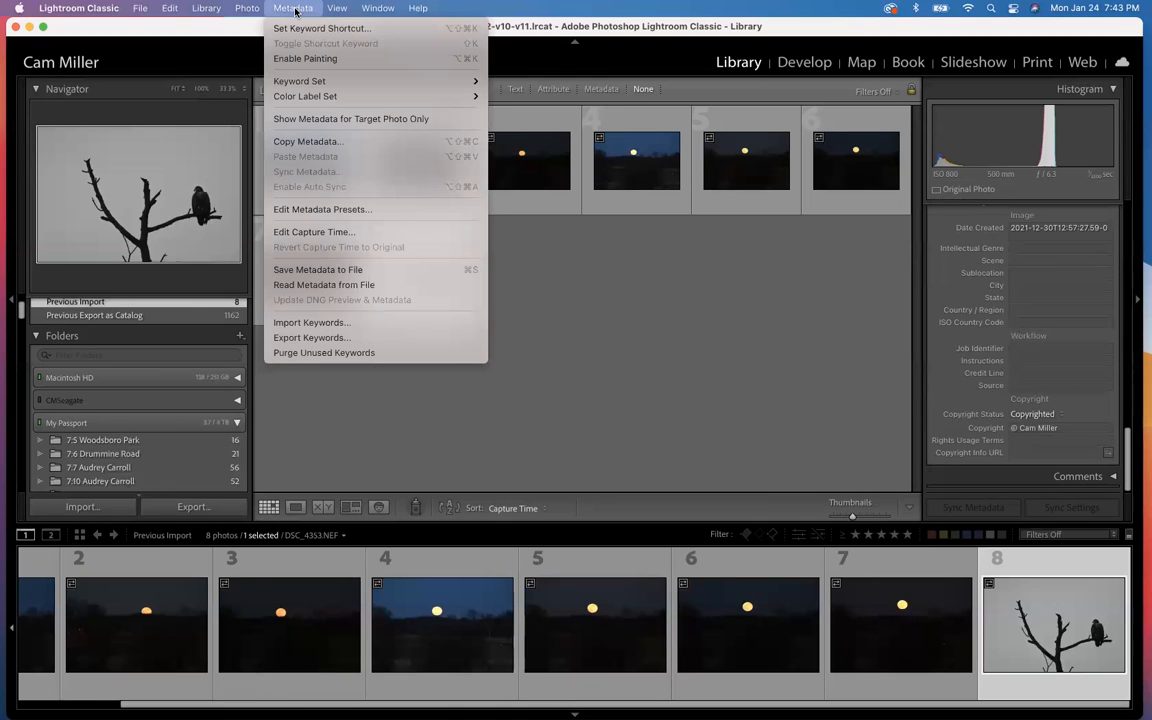
left_click(296, 212)
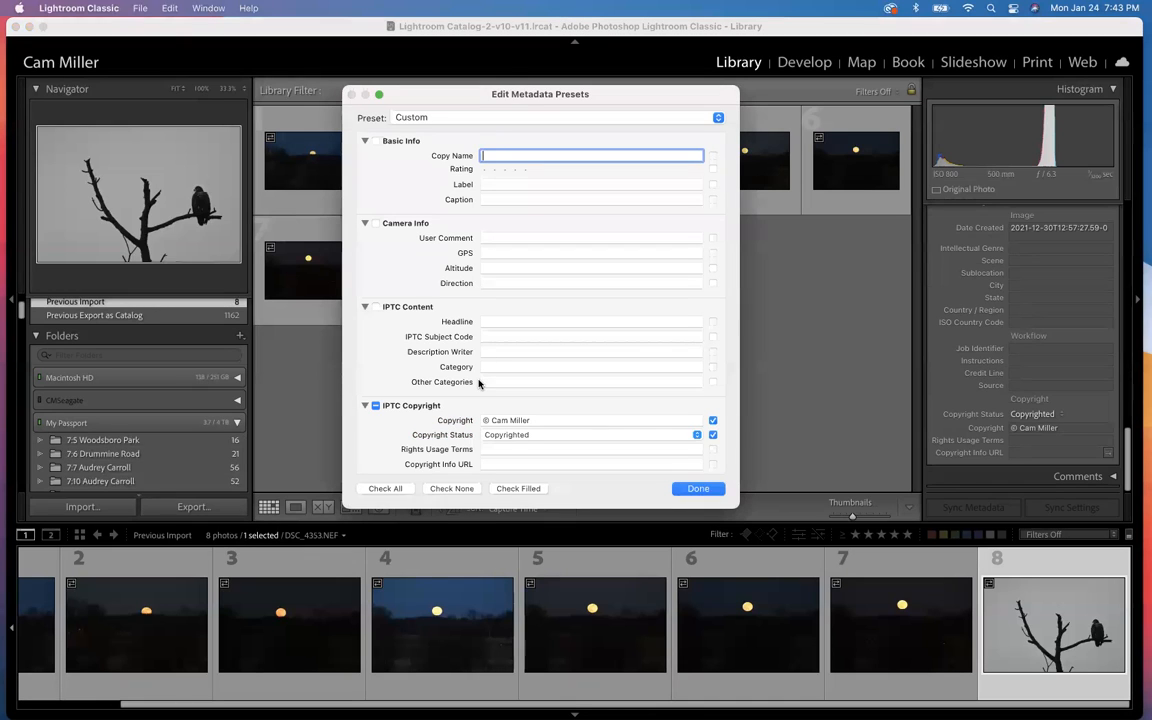
left_click(536, 420)
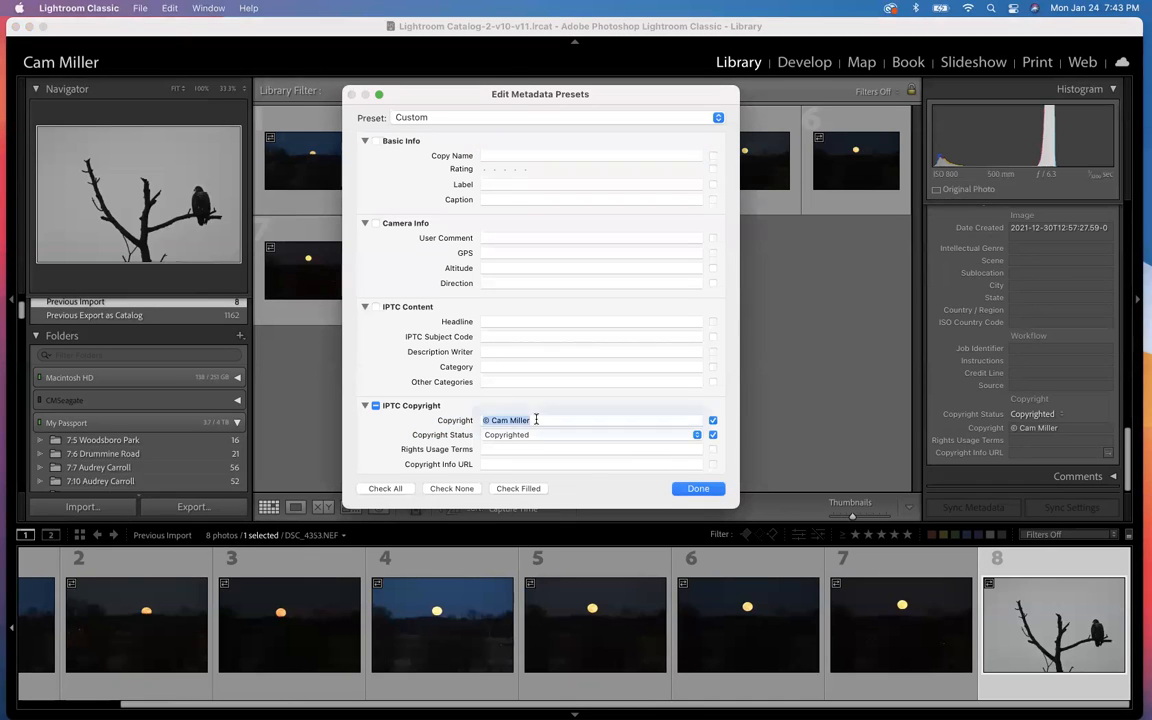
left_click(536, 420)
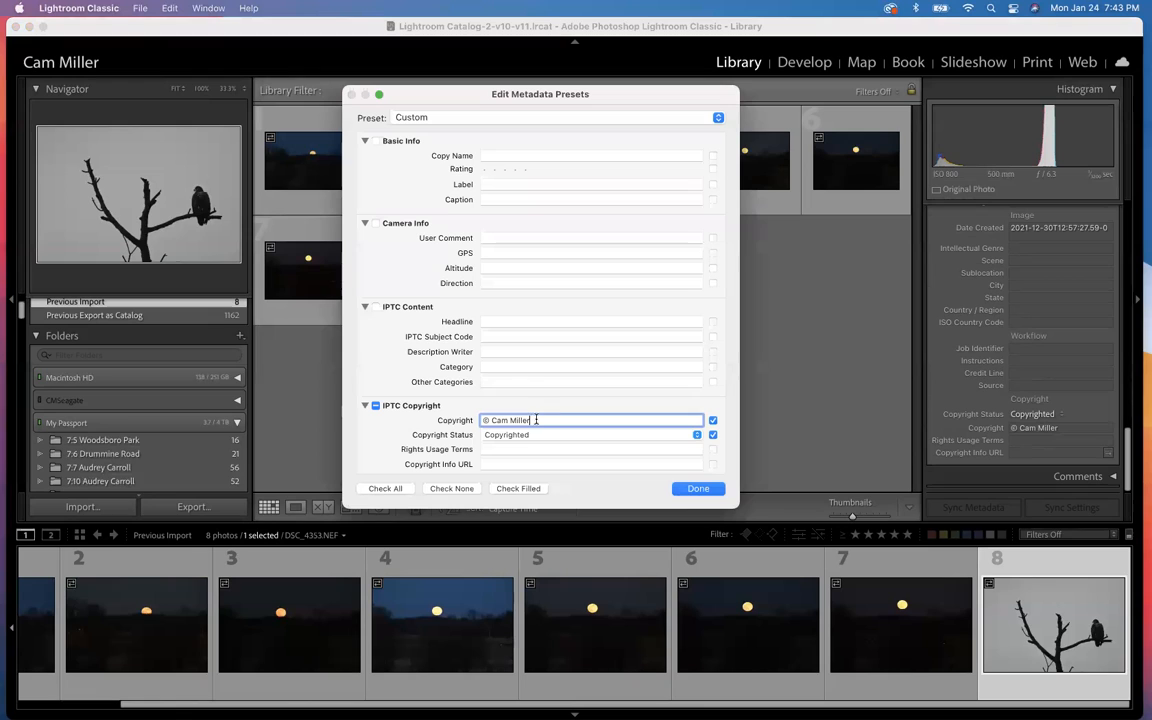
left_click(529, 118)
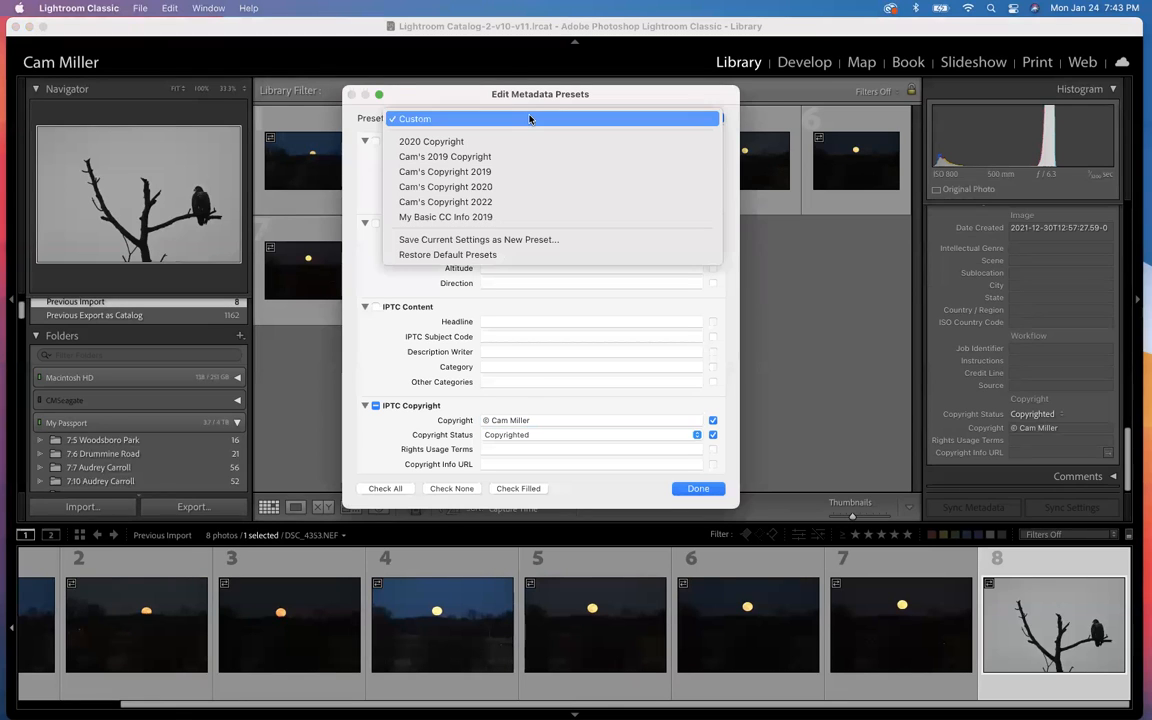
left_click(497, 203)
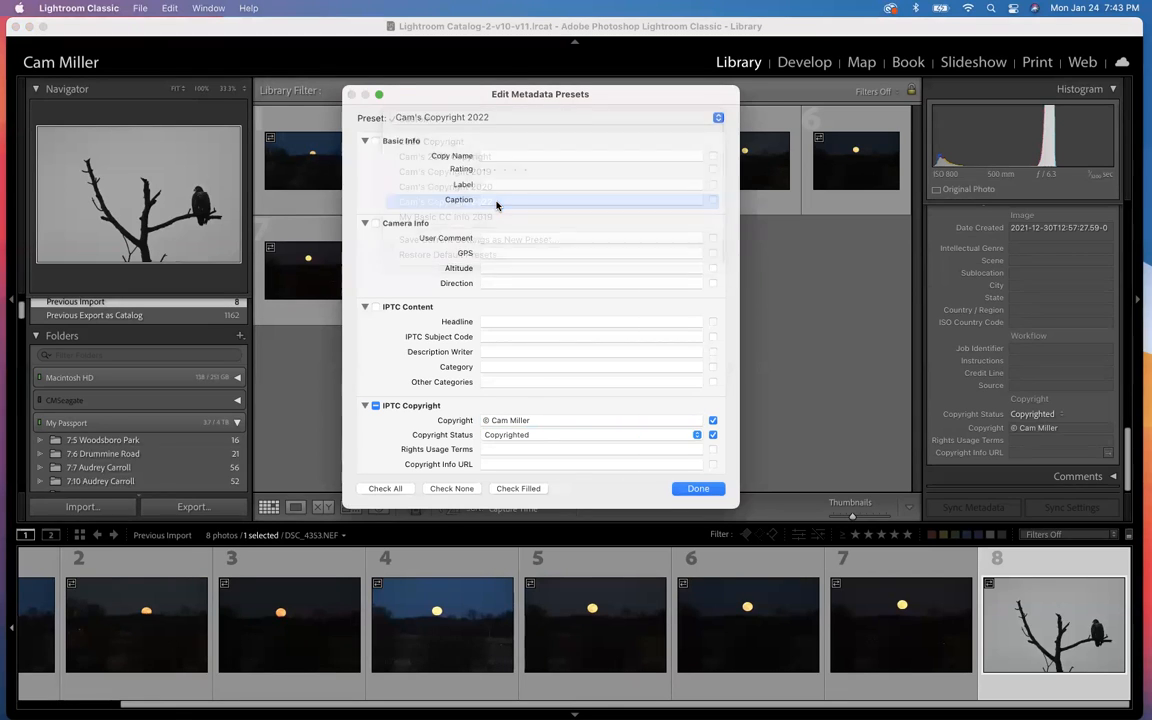
Step: Append 2022 to the IPTC Copyright text and save the changes to the 2022 copyright preset
left_click(537, 420)
left_click(537, 420)
type("2022")
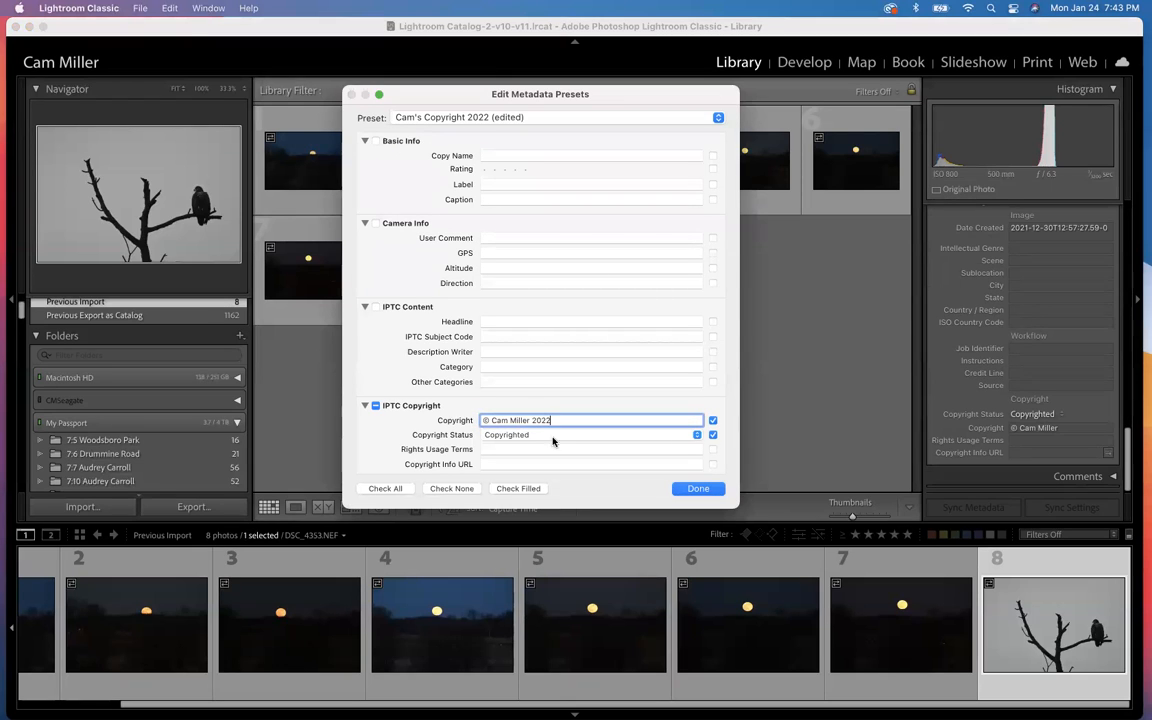
left_click(698, 489)
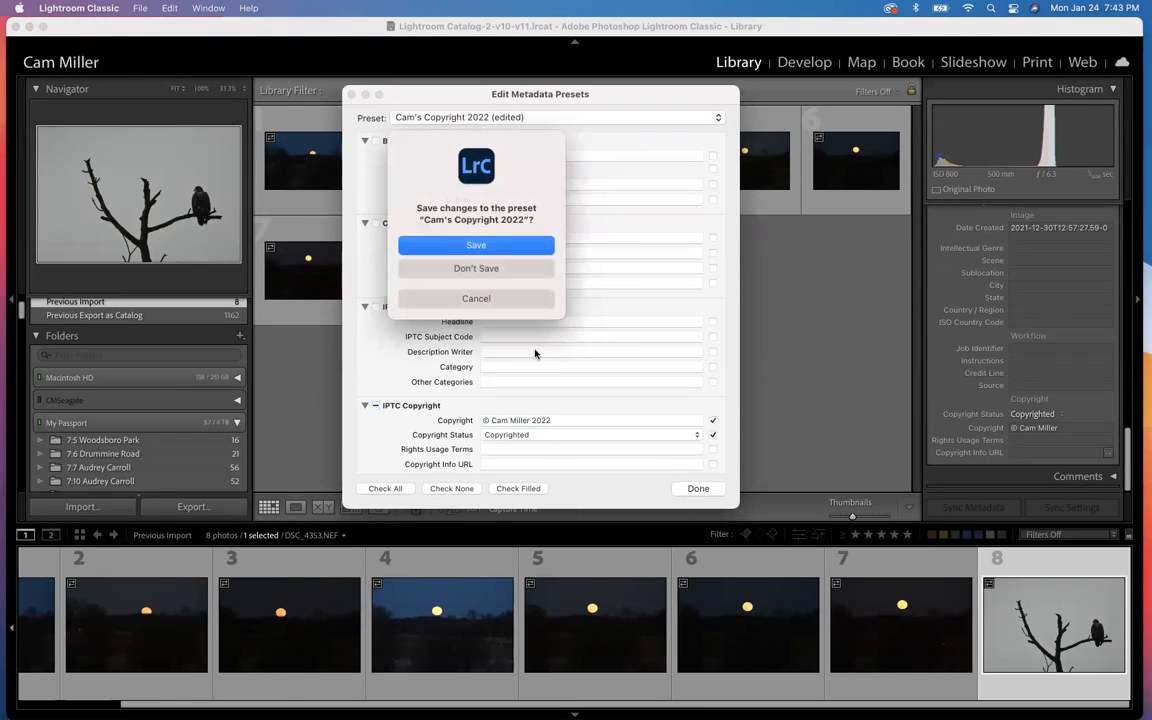
left_click(479, 246)
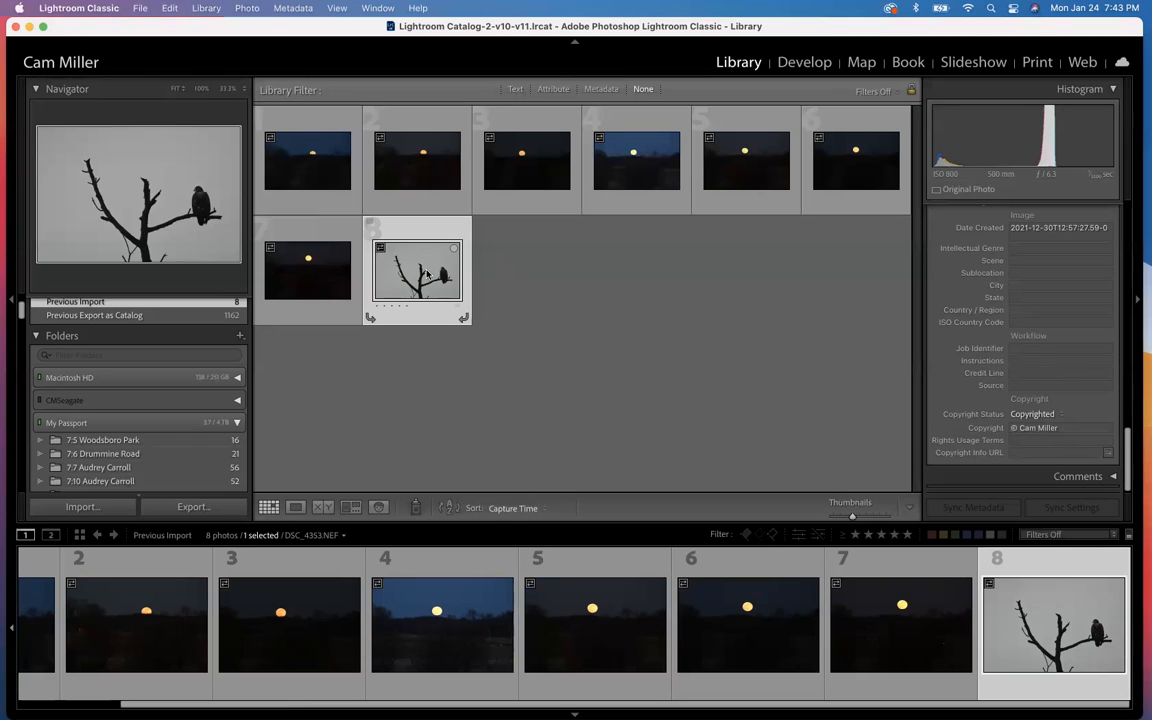
Step: Select all eight imported photos and save their metadata to the files
left_click(291, 131, "super")
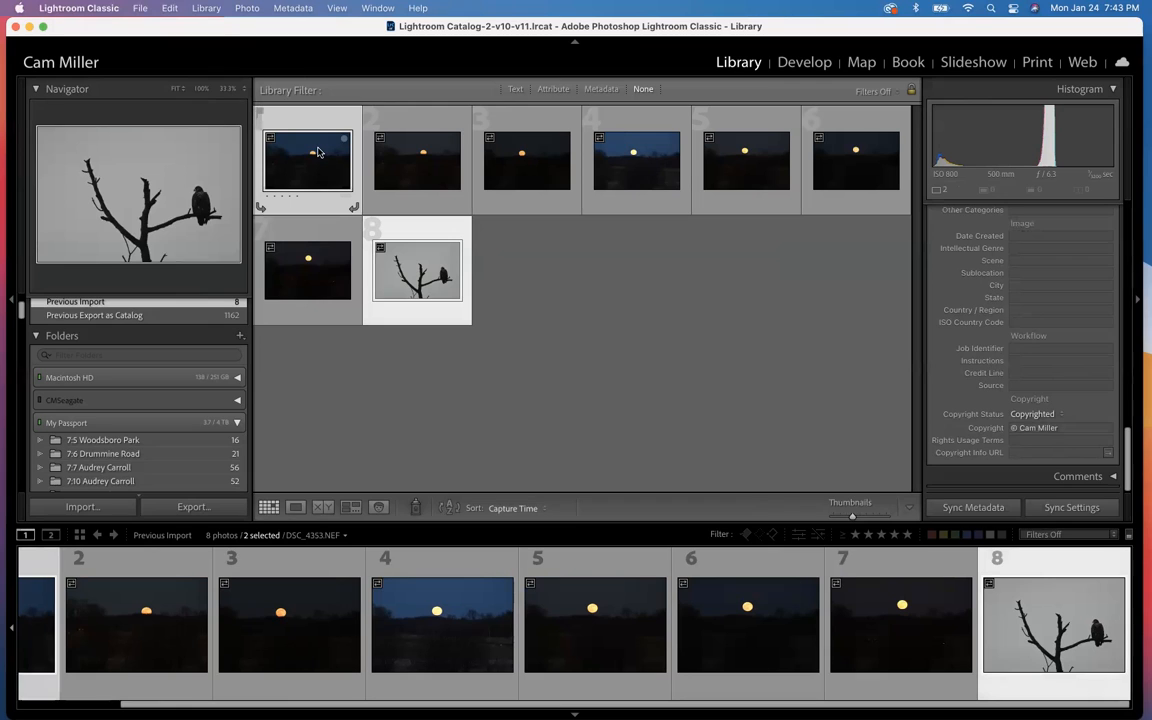
key("super+a")
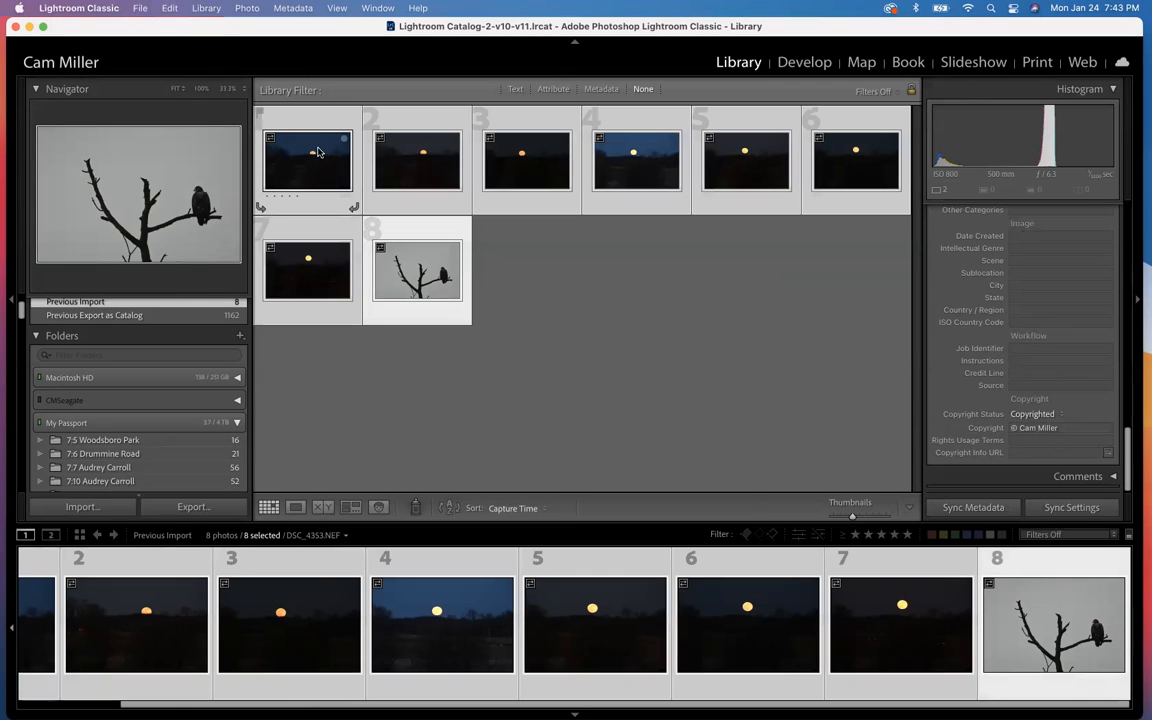
left_click(278, 9)
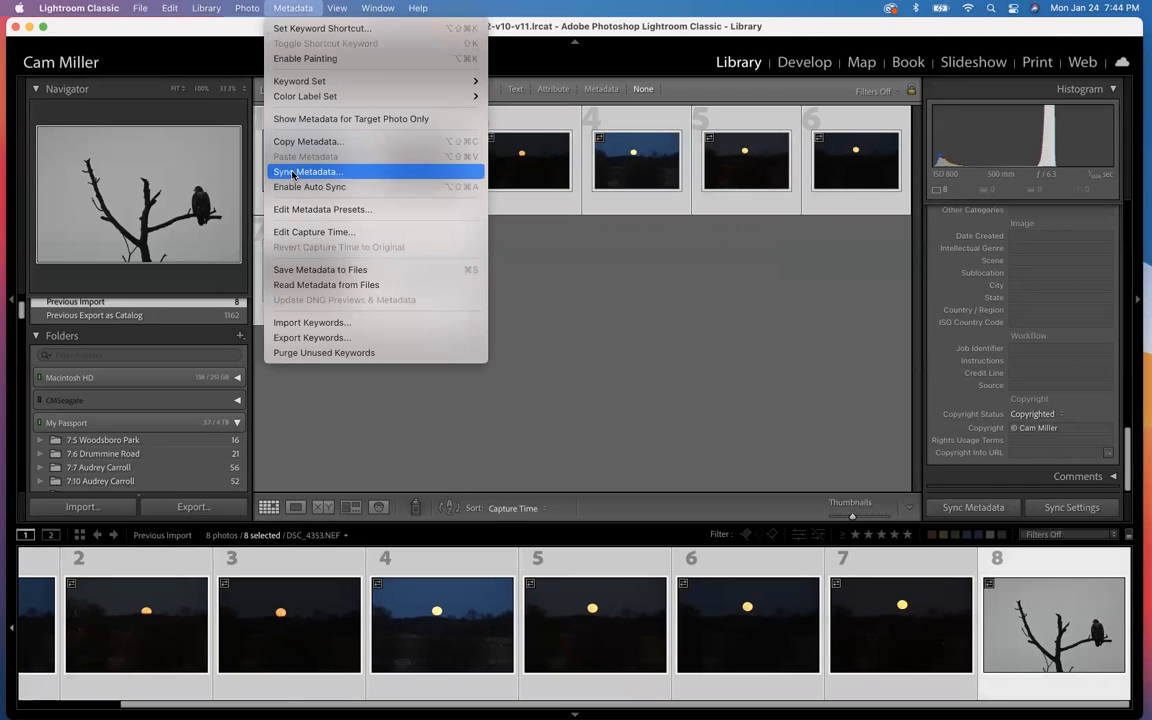
left_click(288, 271)
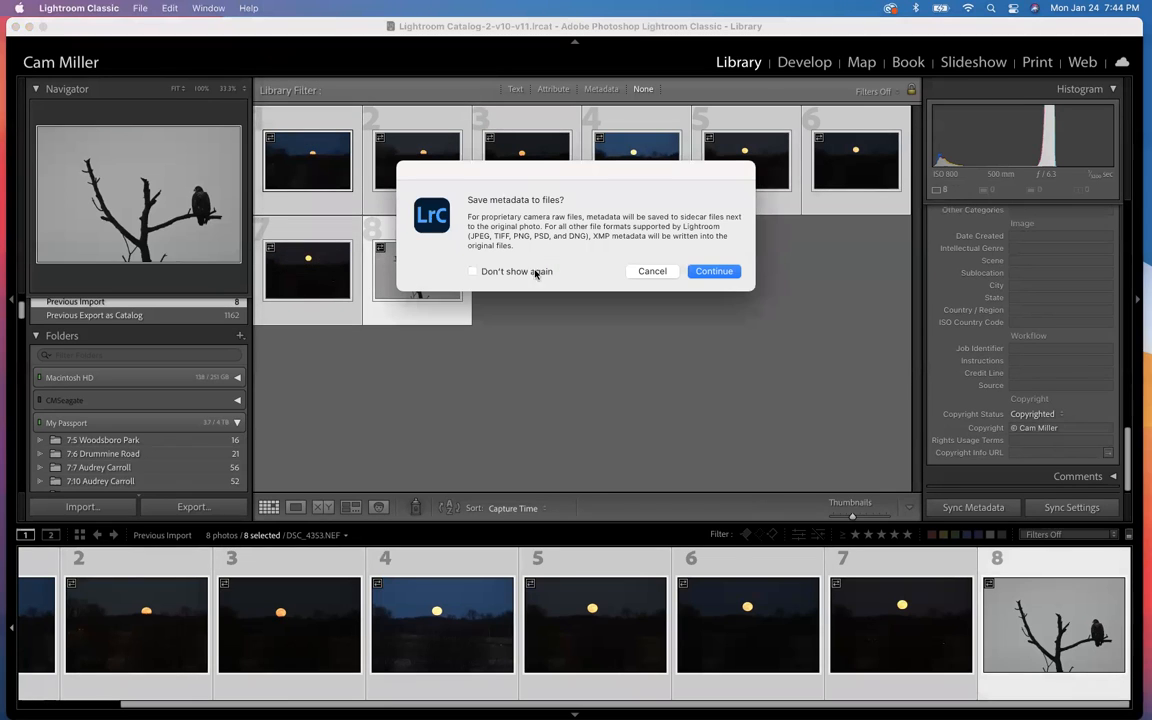
left_click(708, 268)
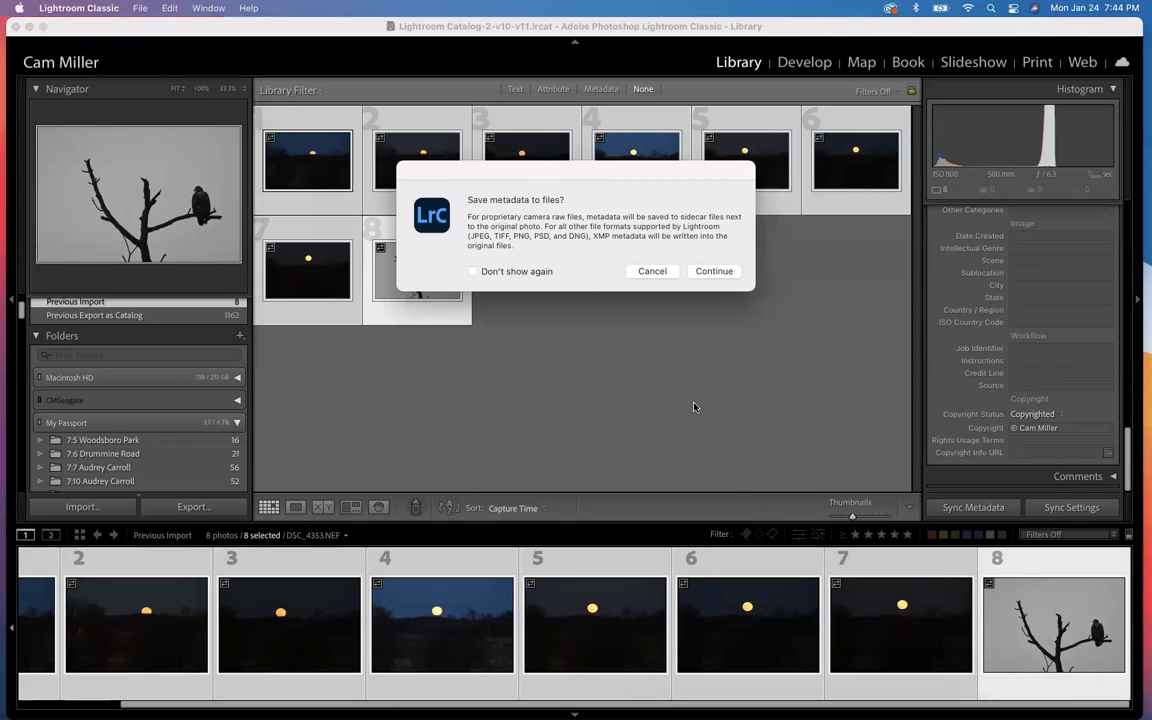
left_click(708, 271)
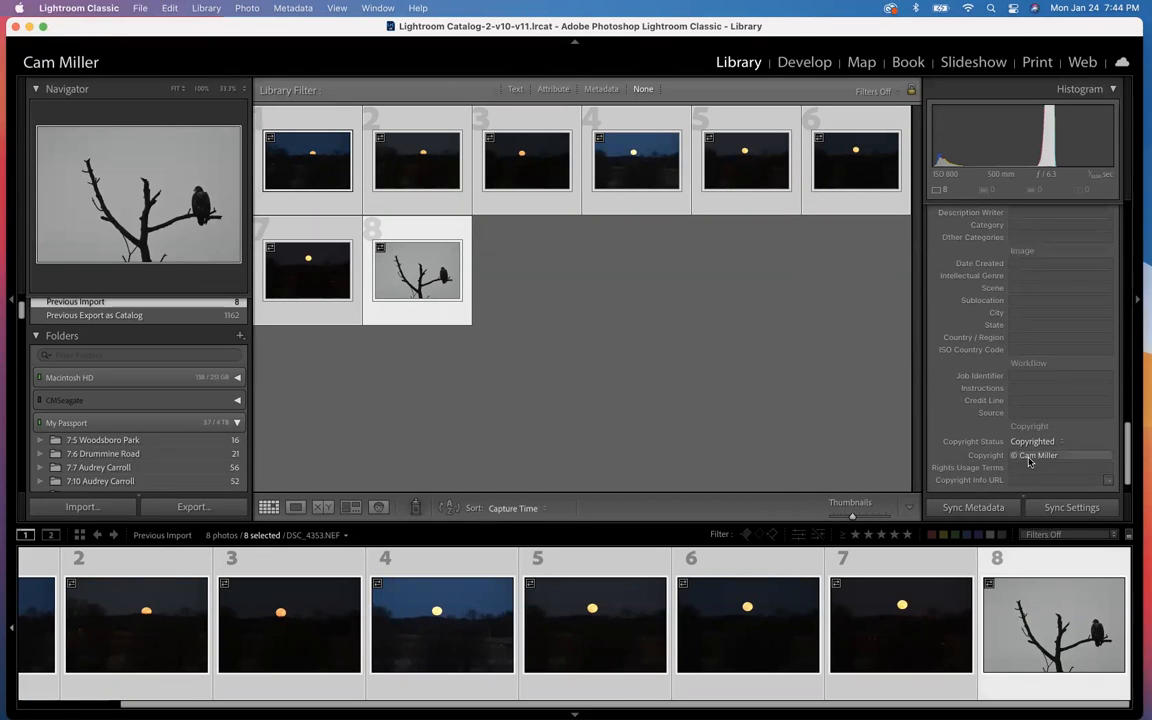
scroll(1030, 462, "down", 3)
scroll(1030, 462, "up", 4)
scroll(1030, 462, "down", 1)
scroll(1030, 462, "down", 1)
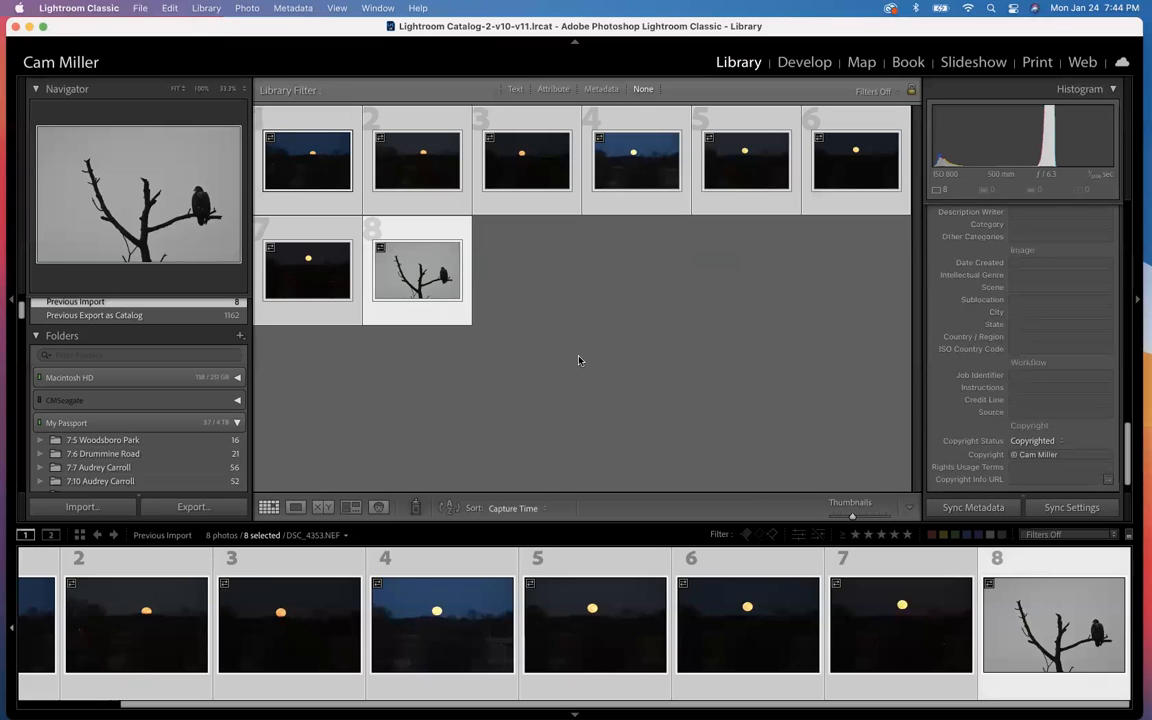
Step: Set the export metadata for the selected photos to Copyright & Contact Info Only and keep the export settings without exporting
left_click(200, 508)
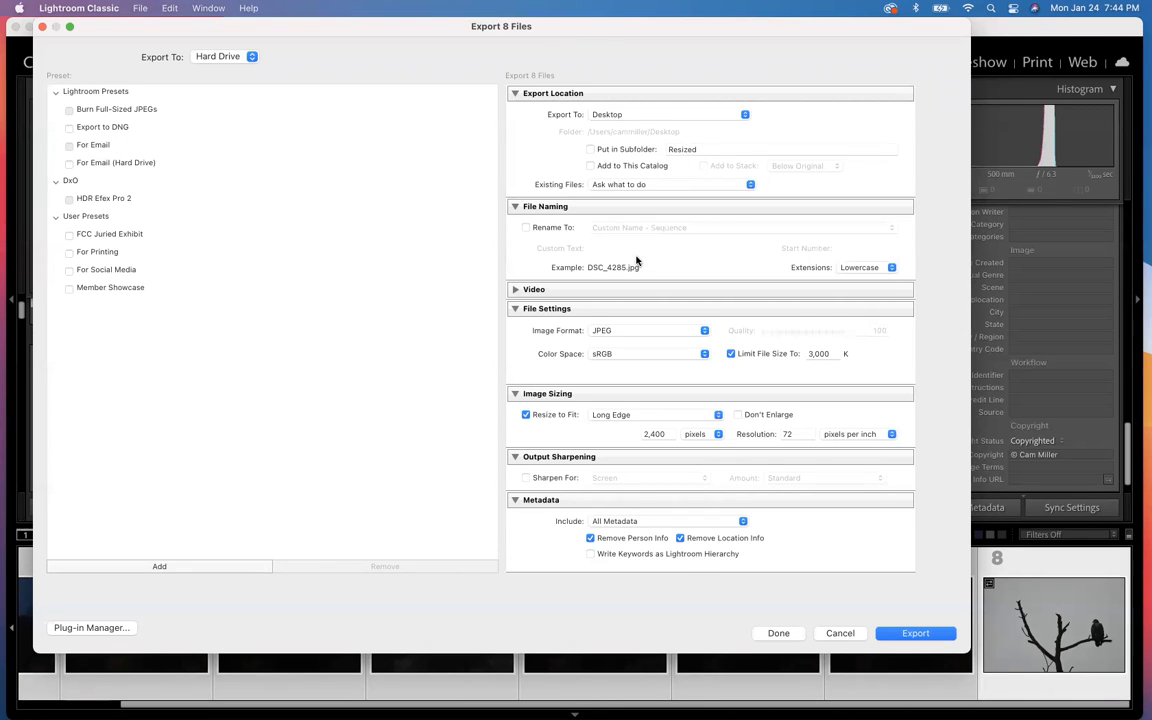
scroll(635, 262, "down", 3)
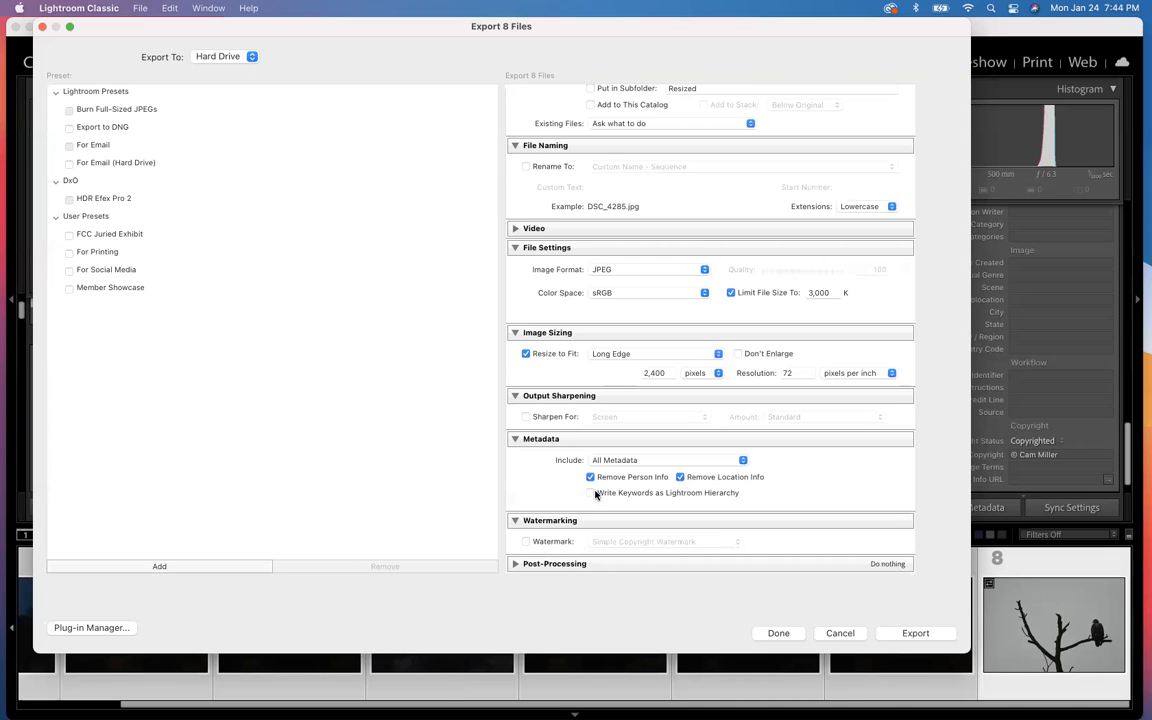
left_click(681, 478)
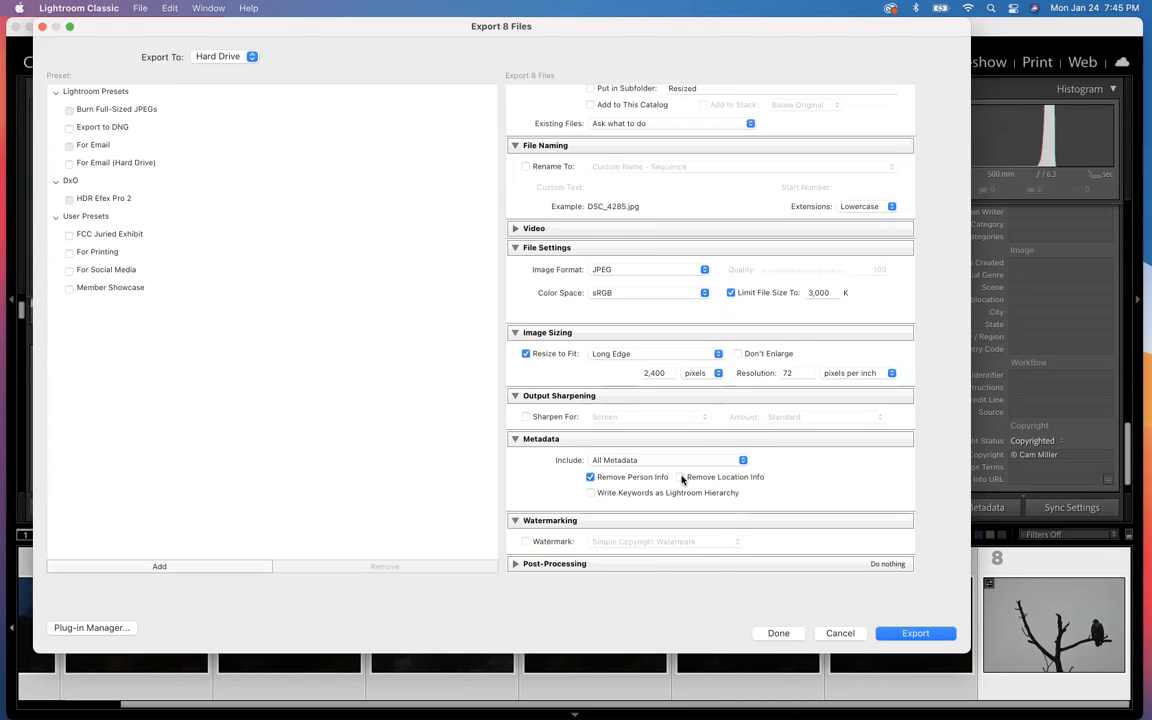
left_click(681, 478)
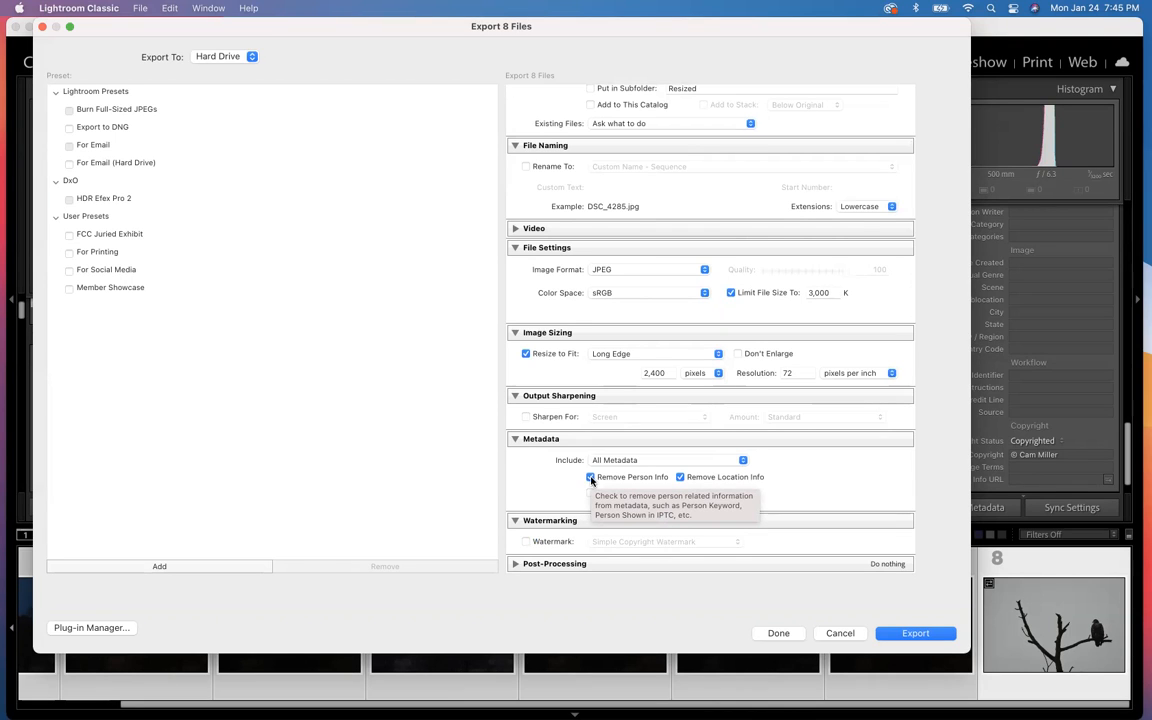
left_click(625, 461)
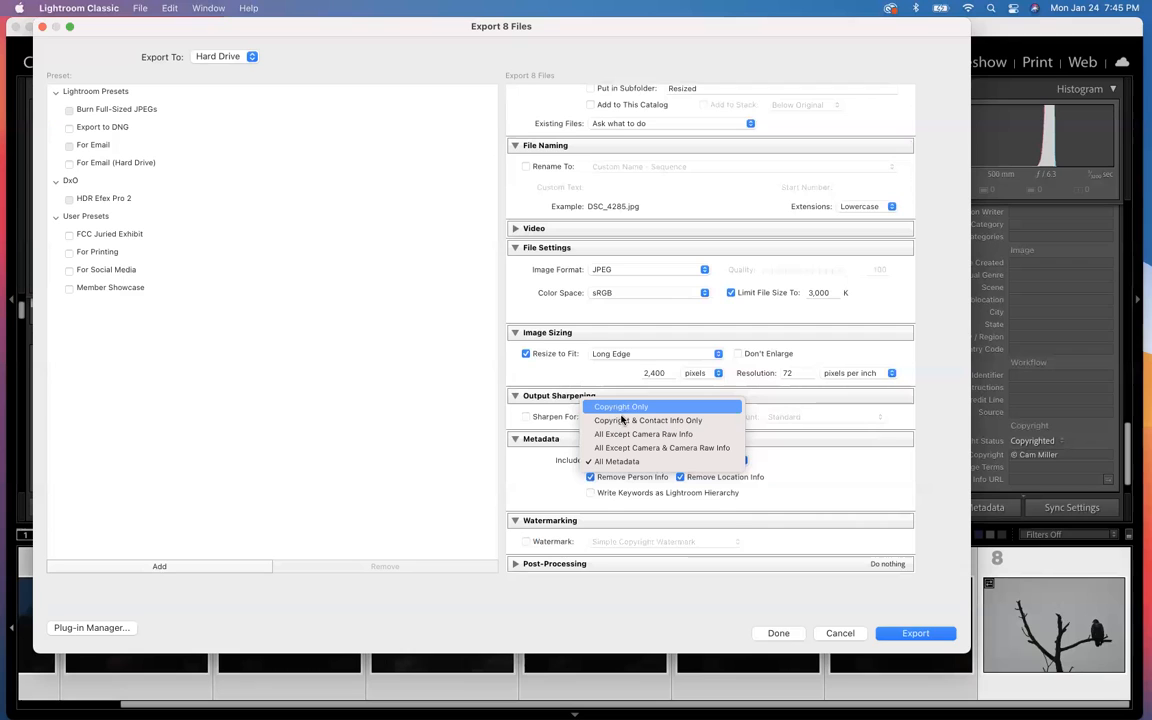
left_click(622, 420)
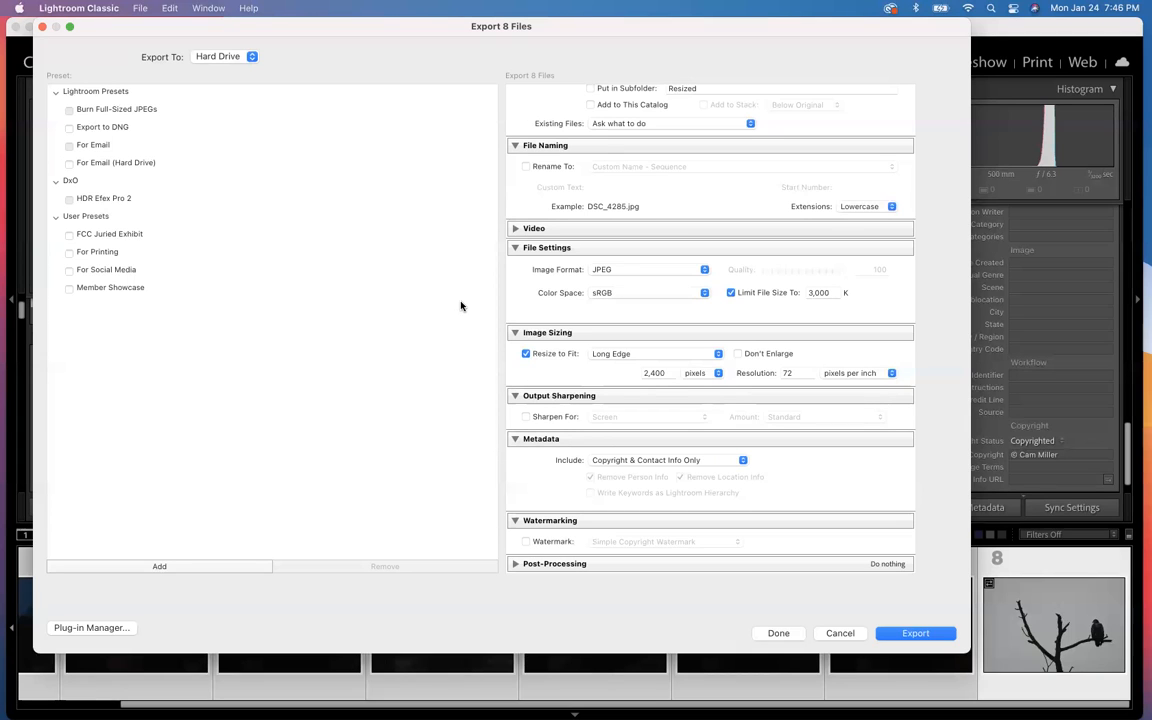
left_click(779, 634)
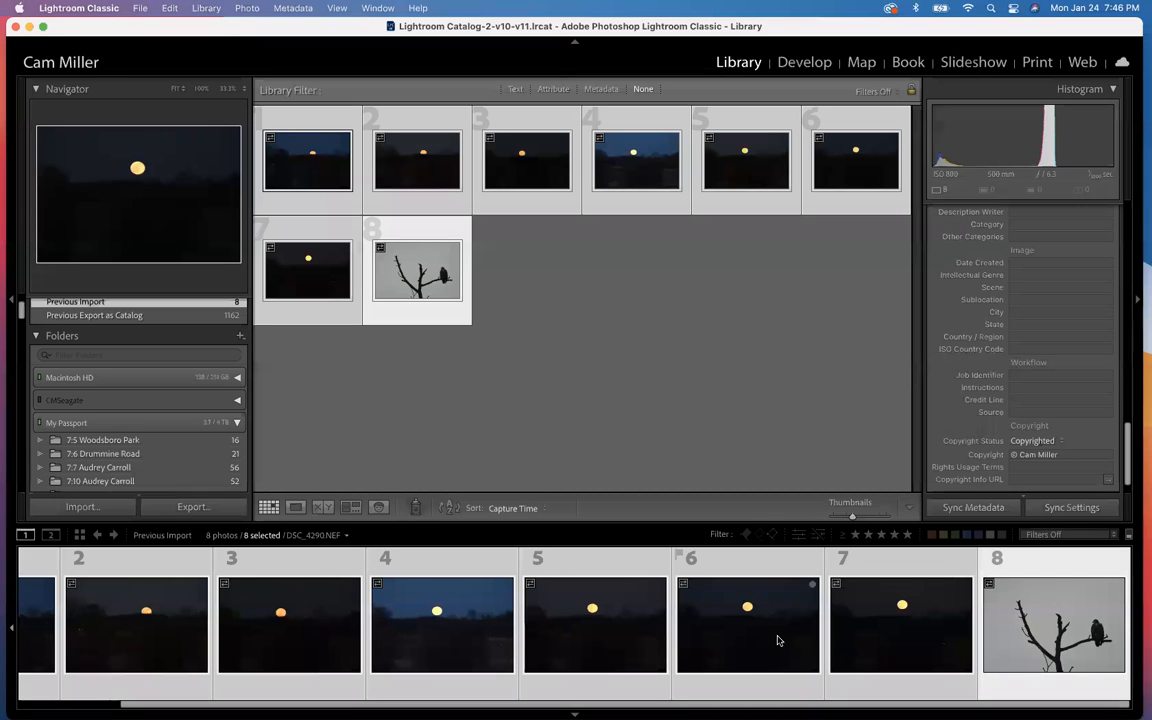
Step: Clear the photo selection, minimize the Lightroom Classic window and close both Finder windows on the desktop
left_click(573, 406)
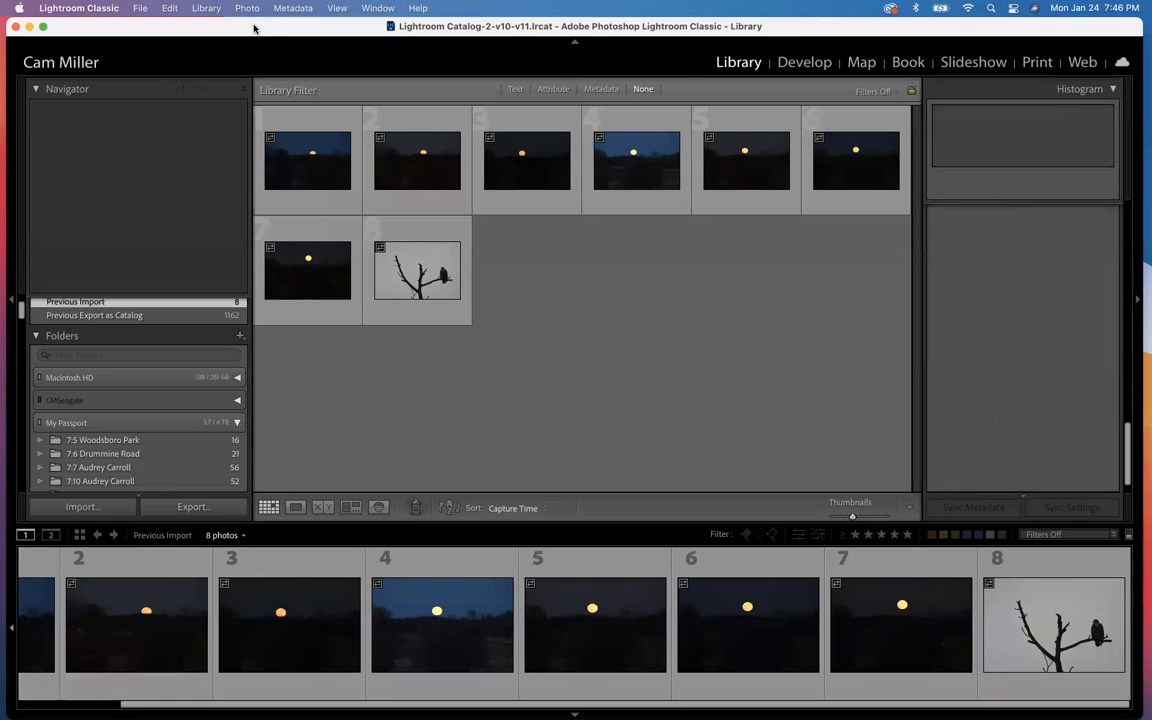
left_click_drag(258, 26, 292, 33)
left_click_drag(267, 37, 272, 38)
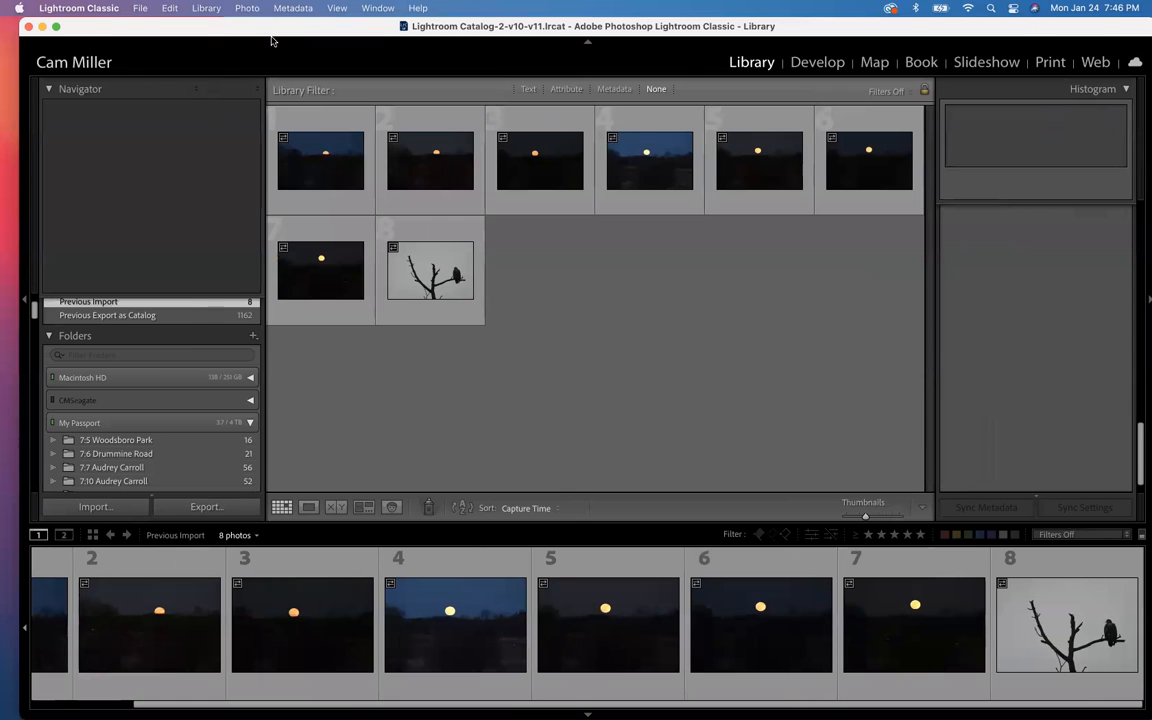
left_click(42, 27)
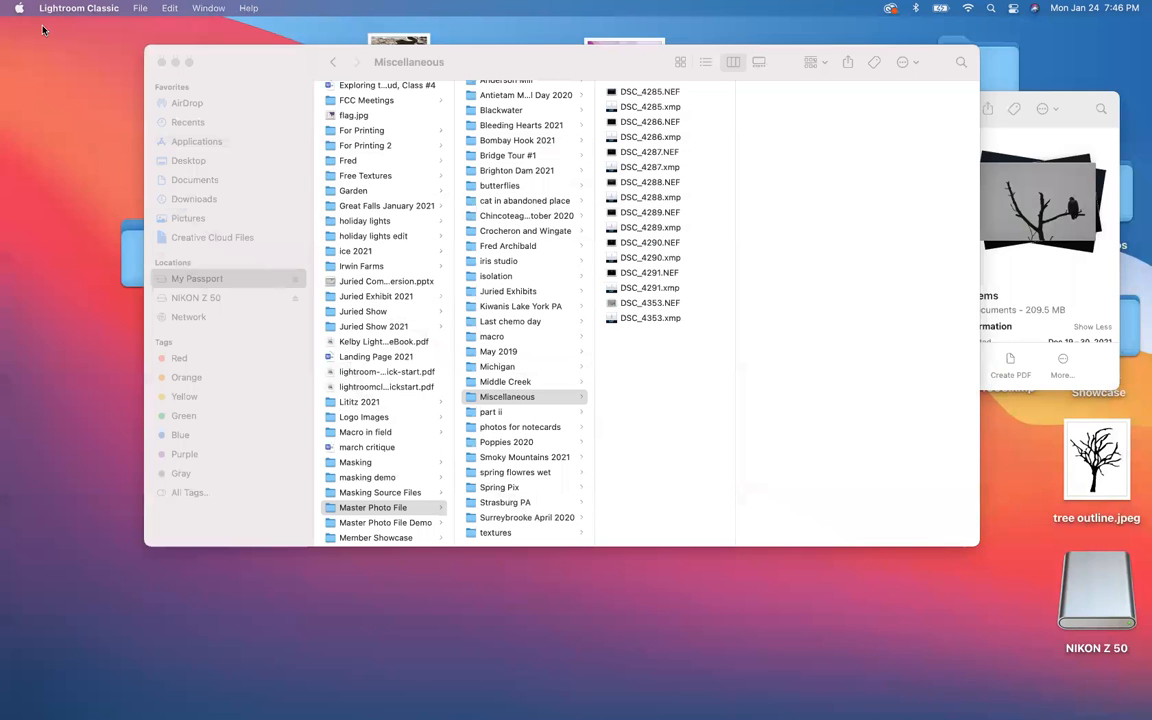
left_click(161, 63)
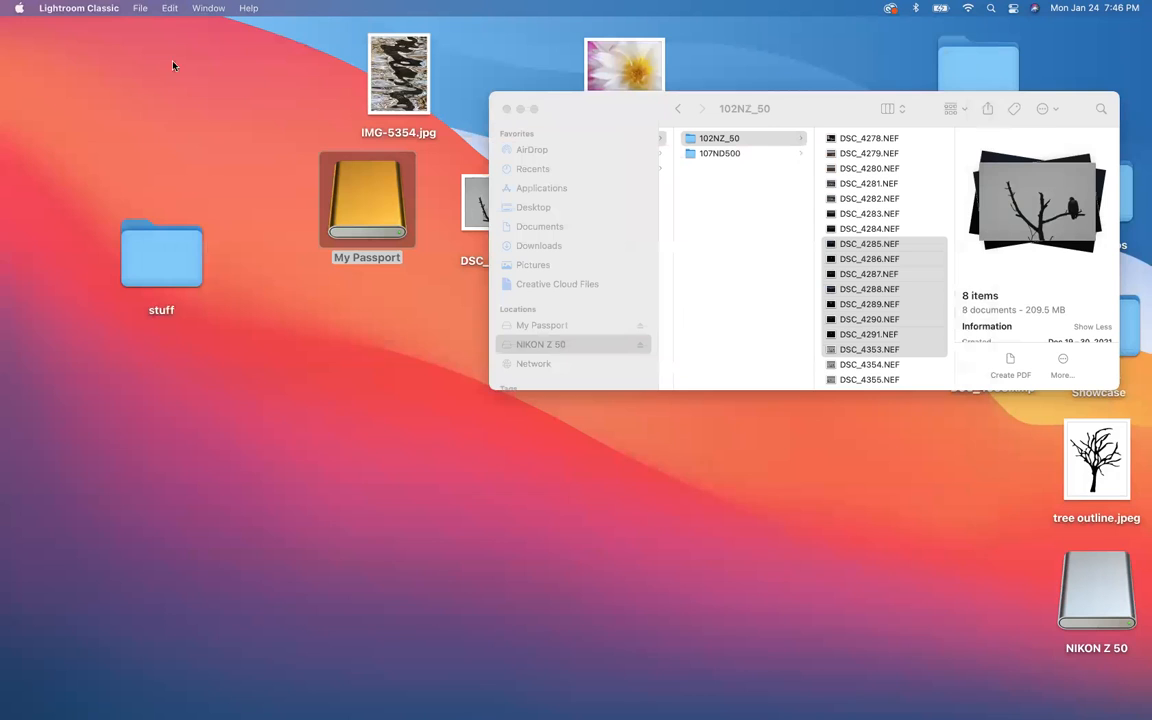
left_click(506, 109)
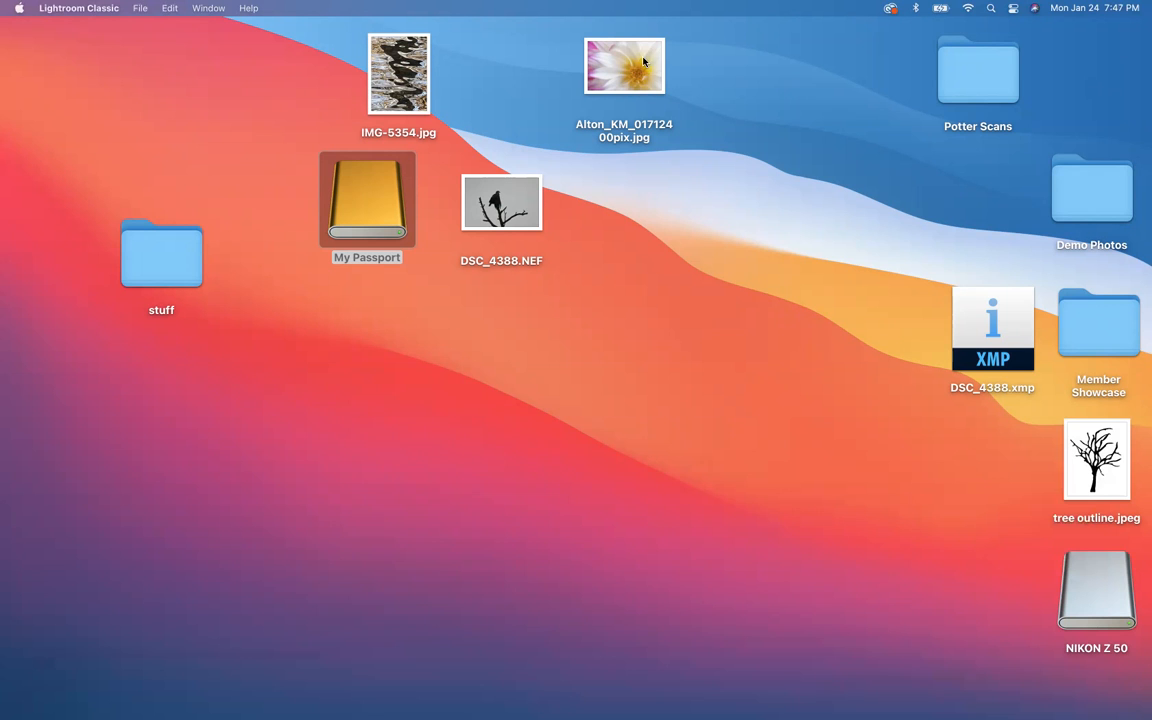
Step: Restore the Lightroom Classic window and export all eight photos as JPEGs into a Desktop subfolder named Resized
left_click(1047, 690)
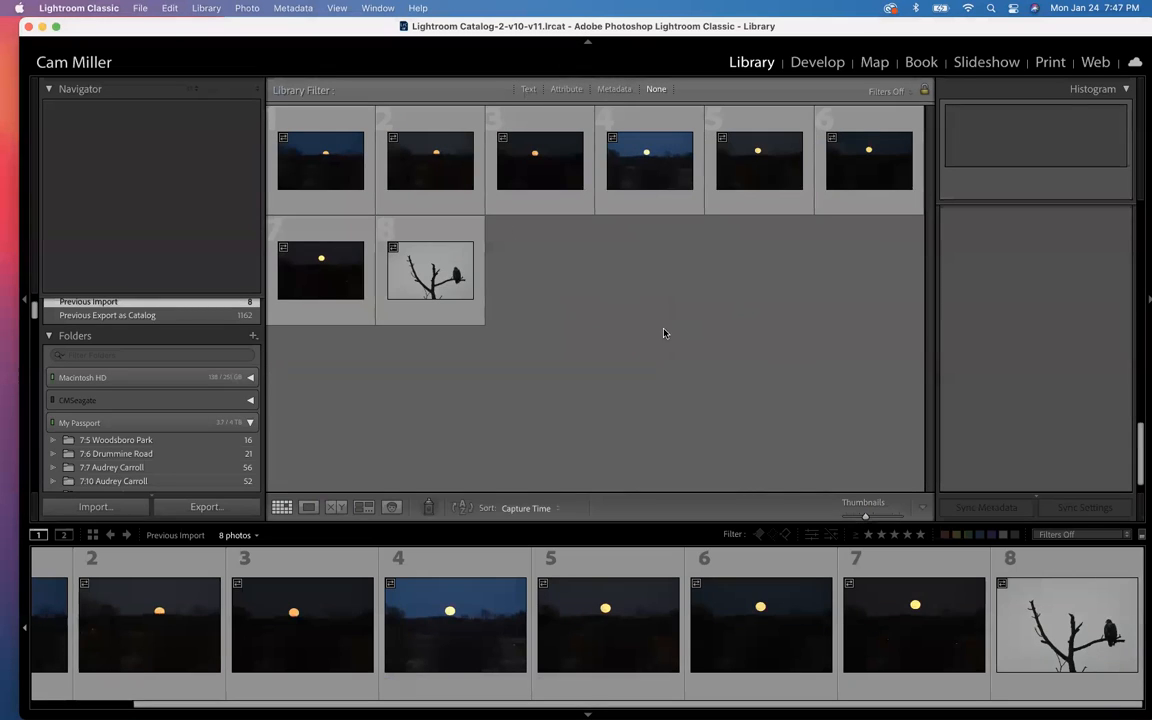
left_click(219, 506)
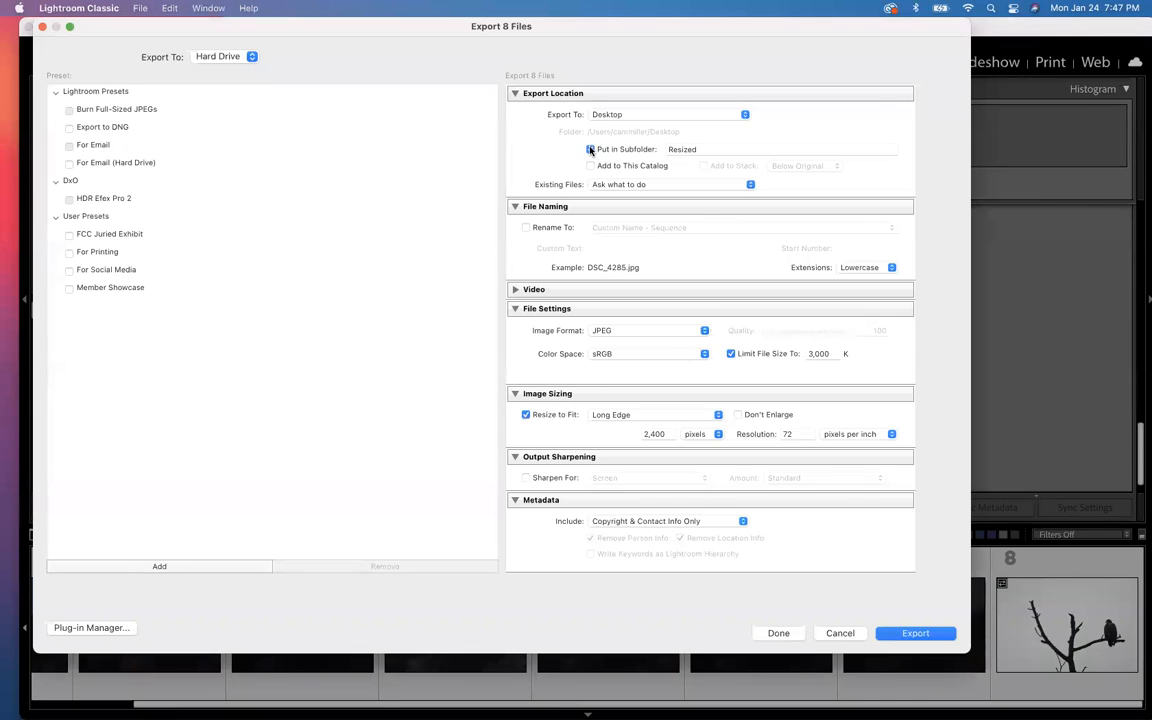
left_click(913, 632)
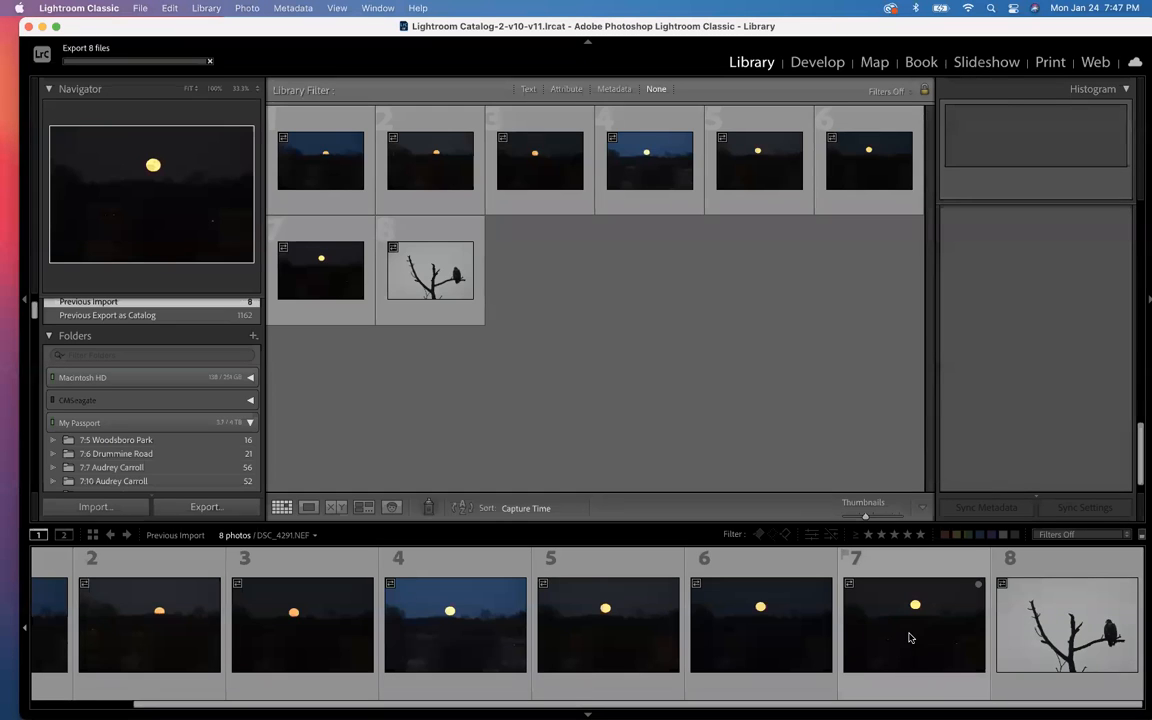
left_click(624, 374)
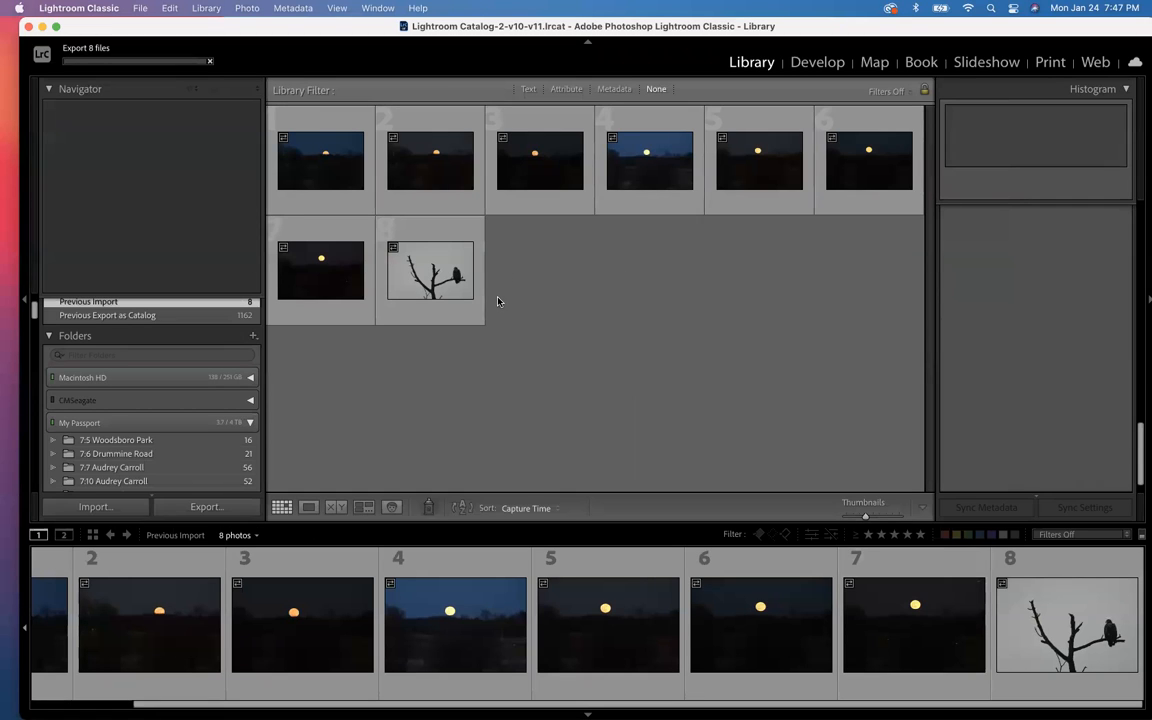
Step: Minimize Lightroom Classic and open DSC_4353.jpg from the Resized folder on the Desktop in Adobe Photoshop 2022
left_click(41, 27)
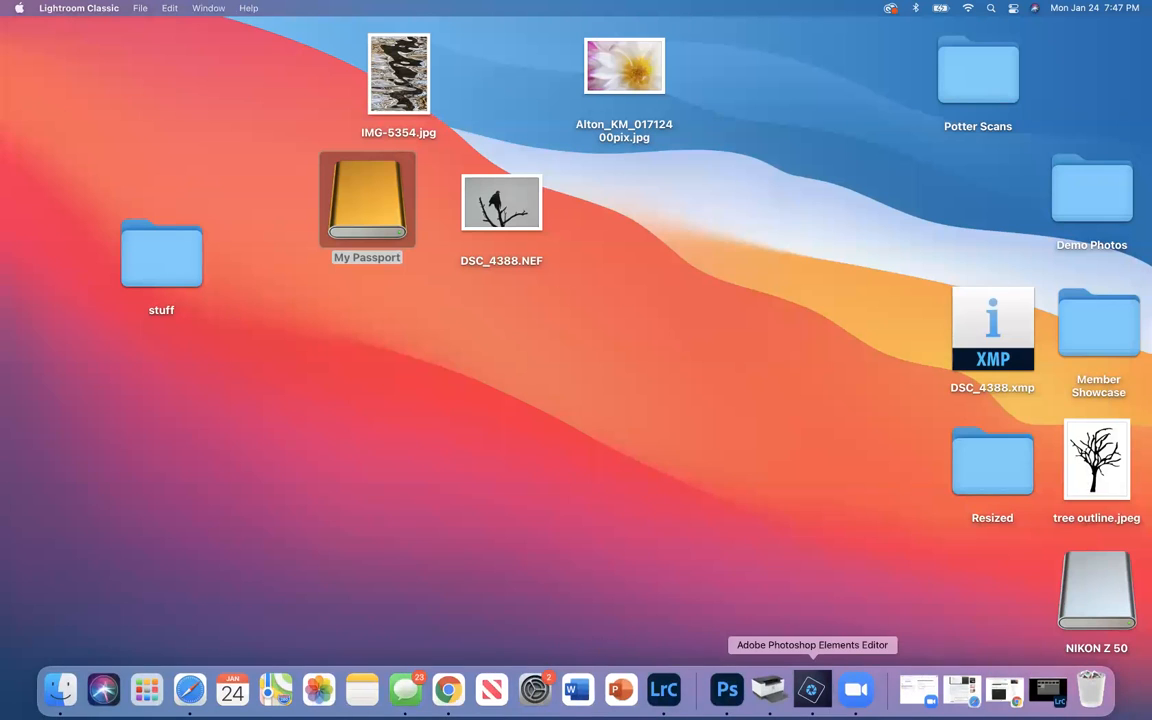
double_click(983, 462)
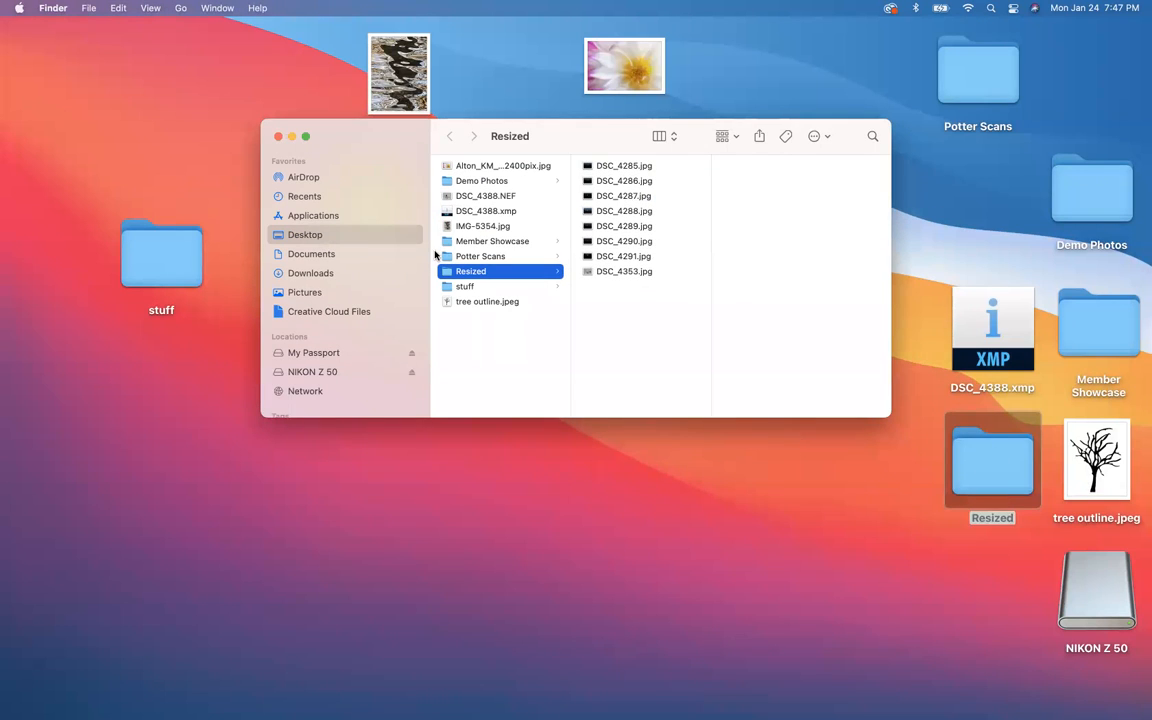
left_click(616, 257)
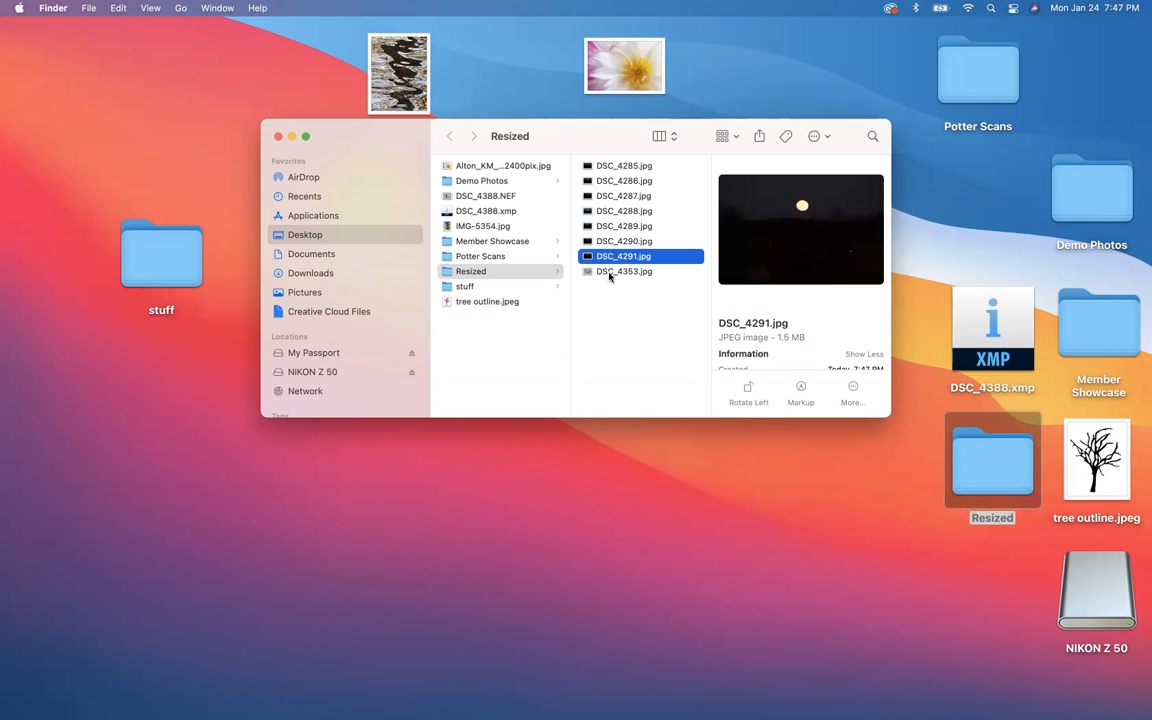
left_click(612, 271)
key("Return")
right_click(609, 273)
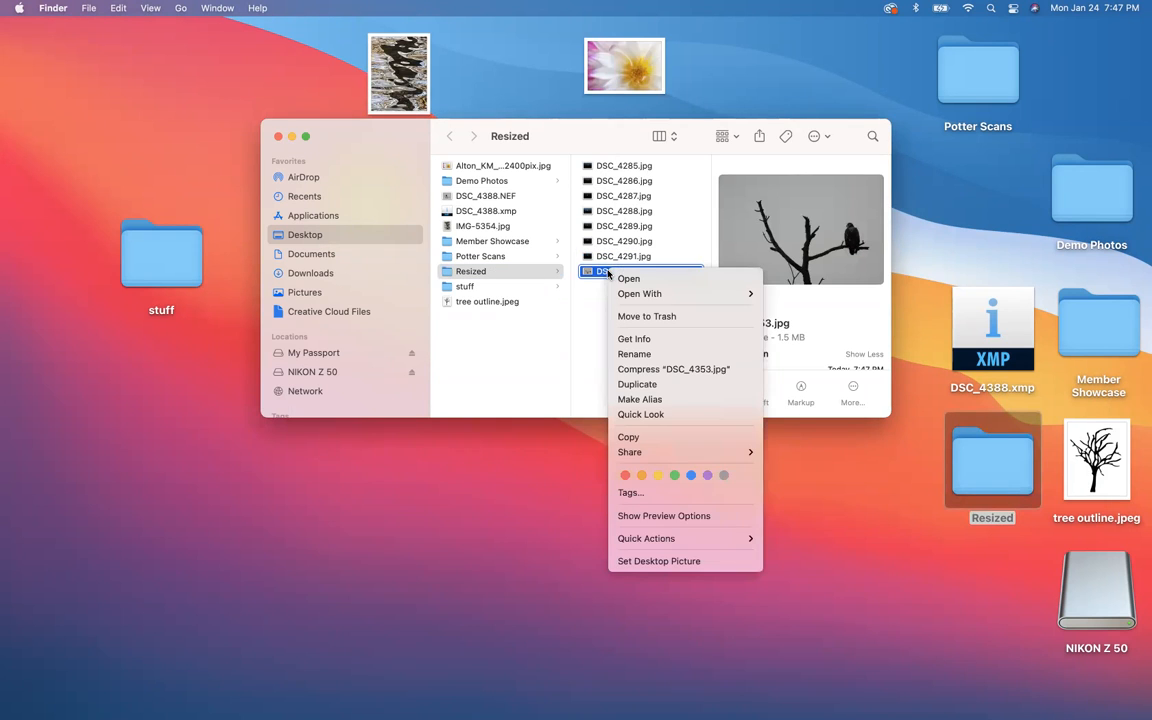
mouse_move(640, 293)
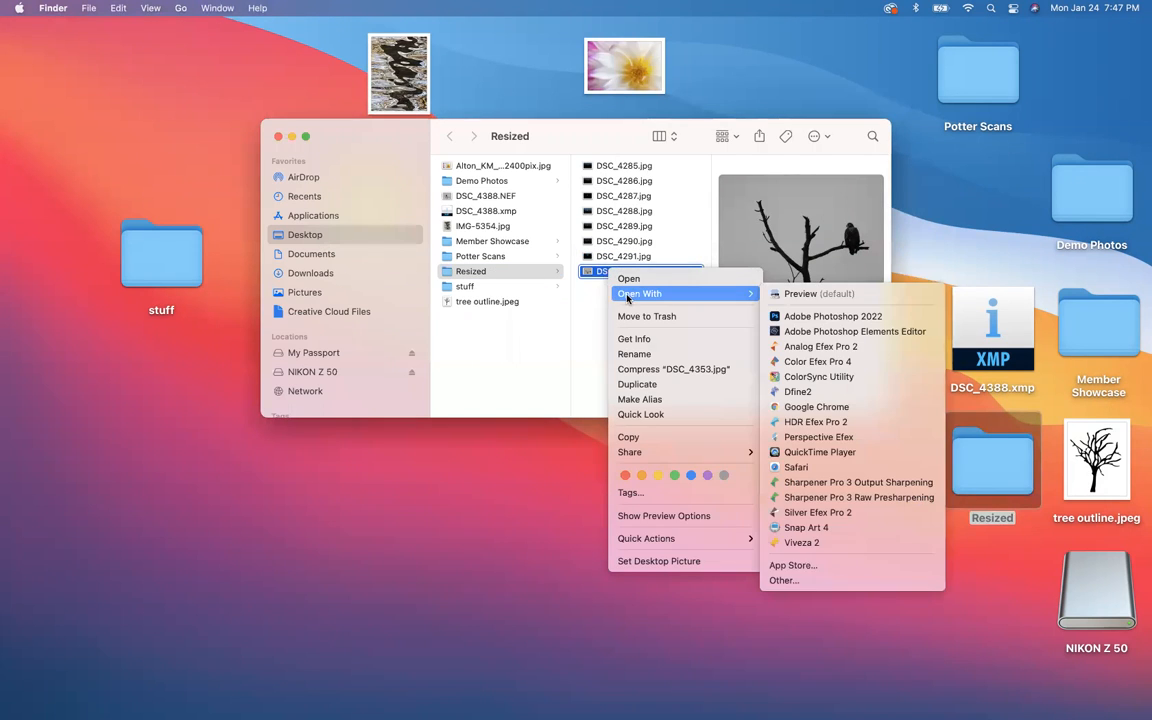
left_click(808, 319)
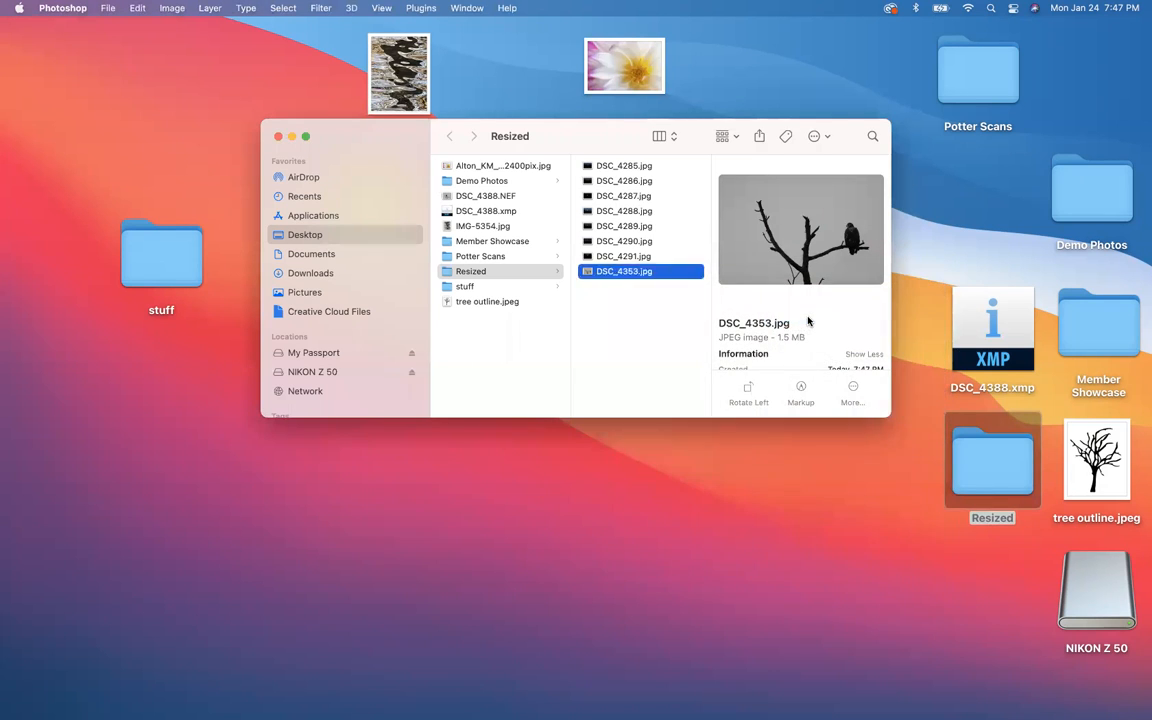
Step: Open the file info of DSC_4353.jpg and examine the IPTC contact details and copyright notice
left_click(103, 9)
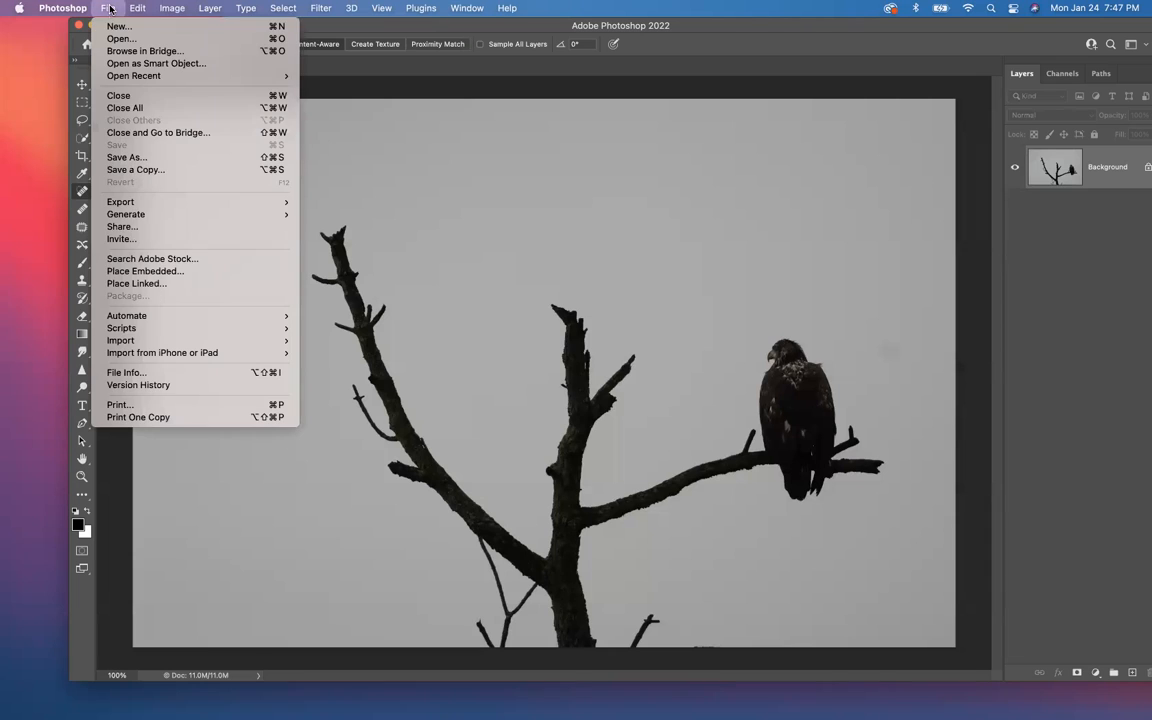
left_click(118, 374)
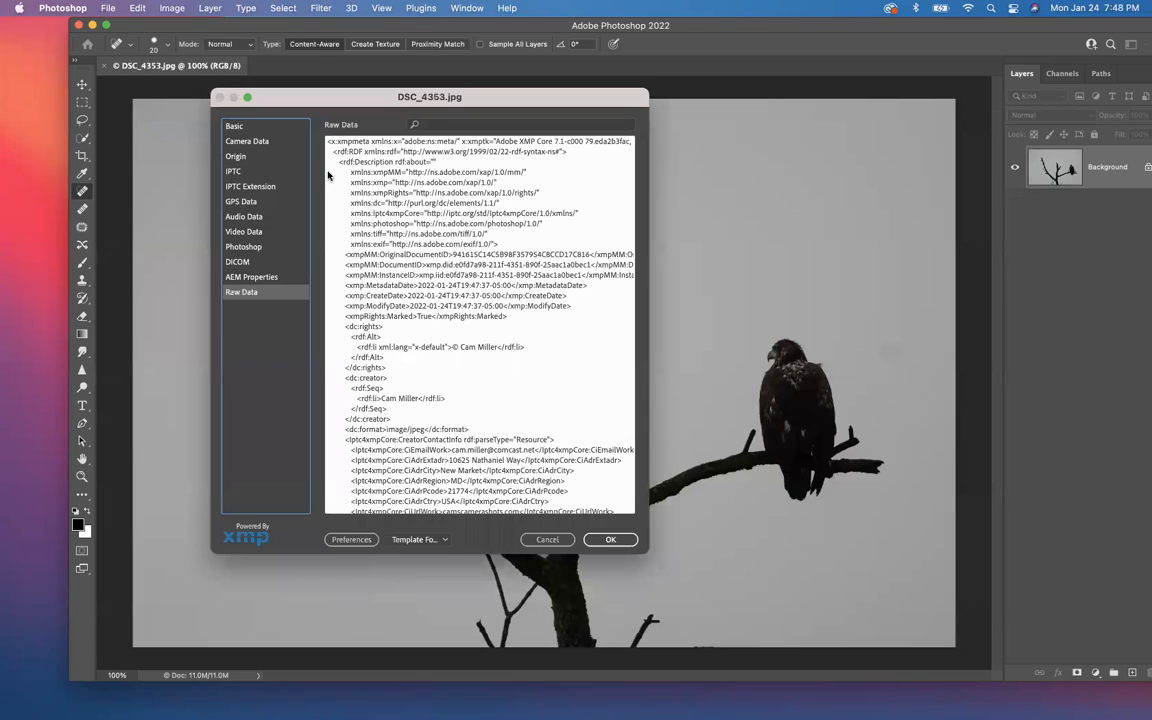
left_click(245, 171)
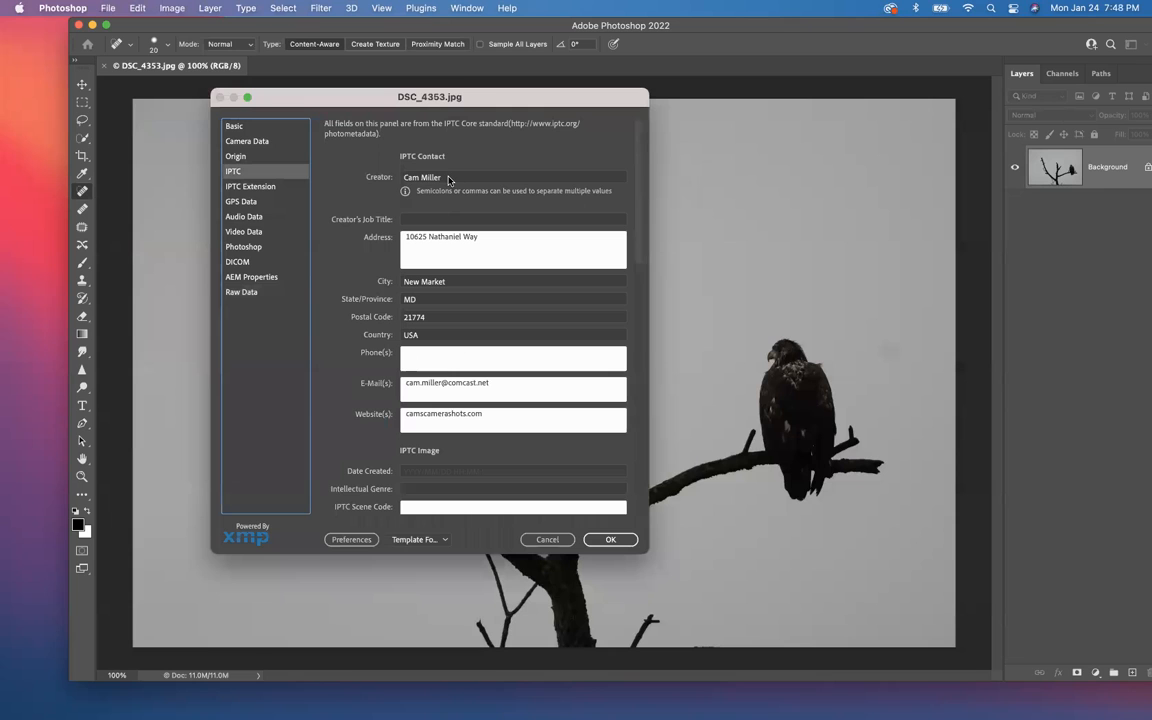
scroll(446, 181, "down", 10)
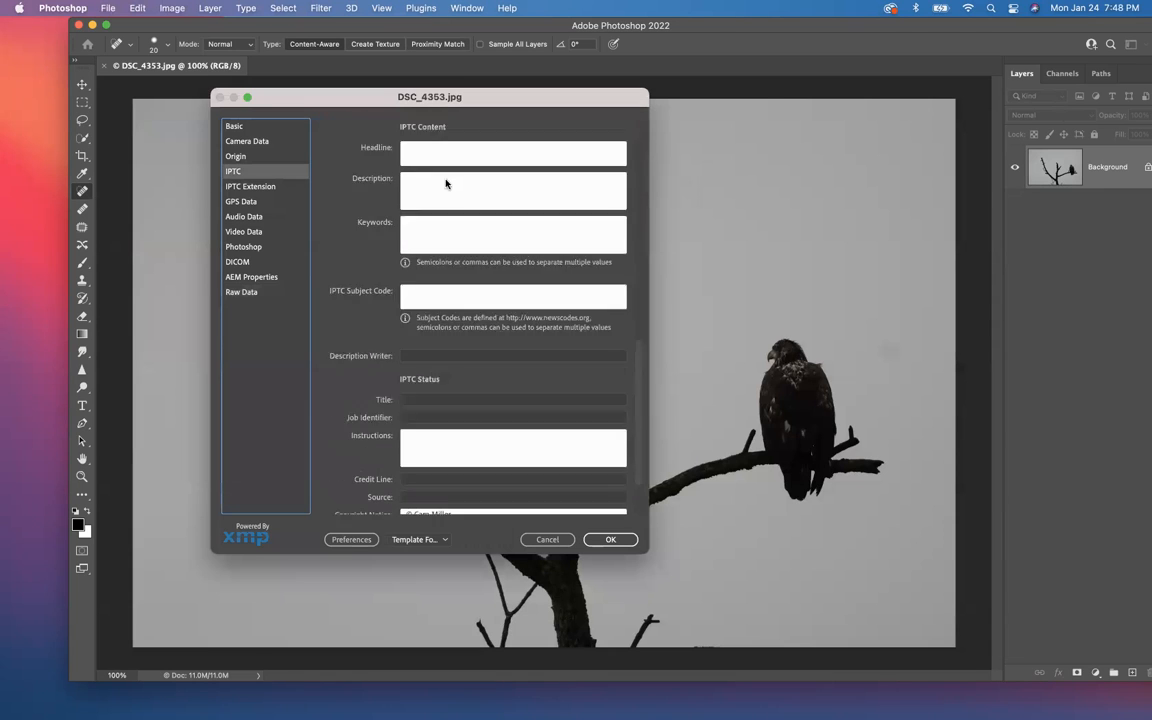
scroll(446, 183, "up", 4)
scroll(446, 183, "down", 5)
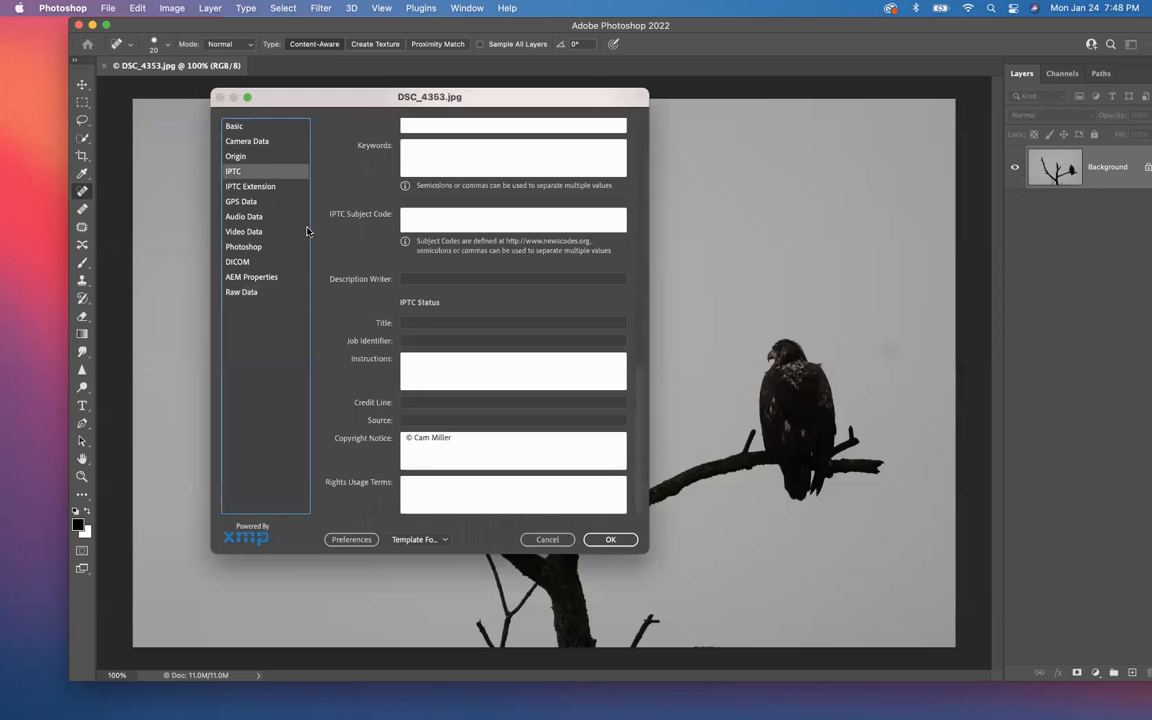
scroll(374, 250, "up", 4)
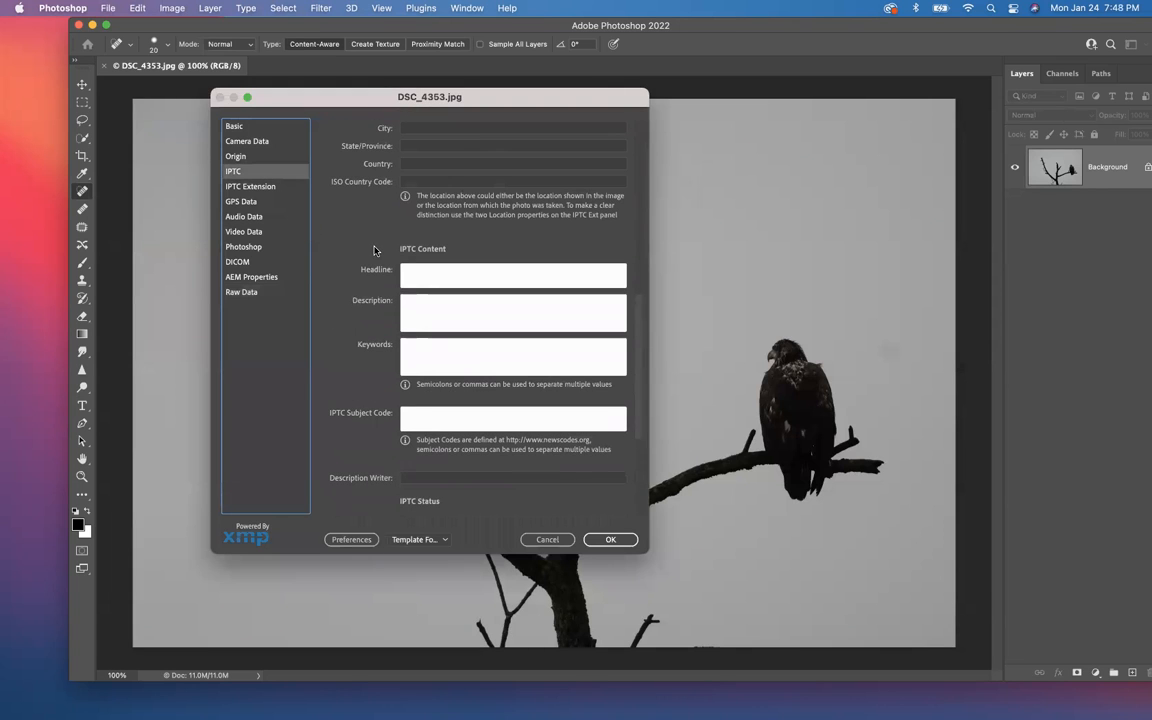
scroll(374, 250, "down", 5)
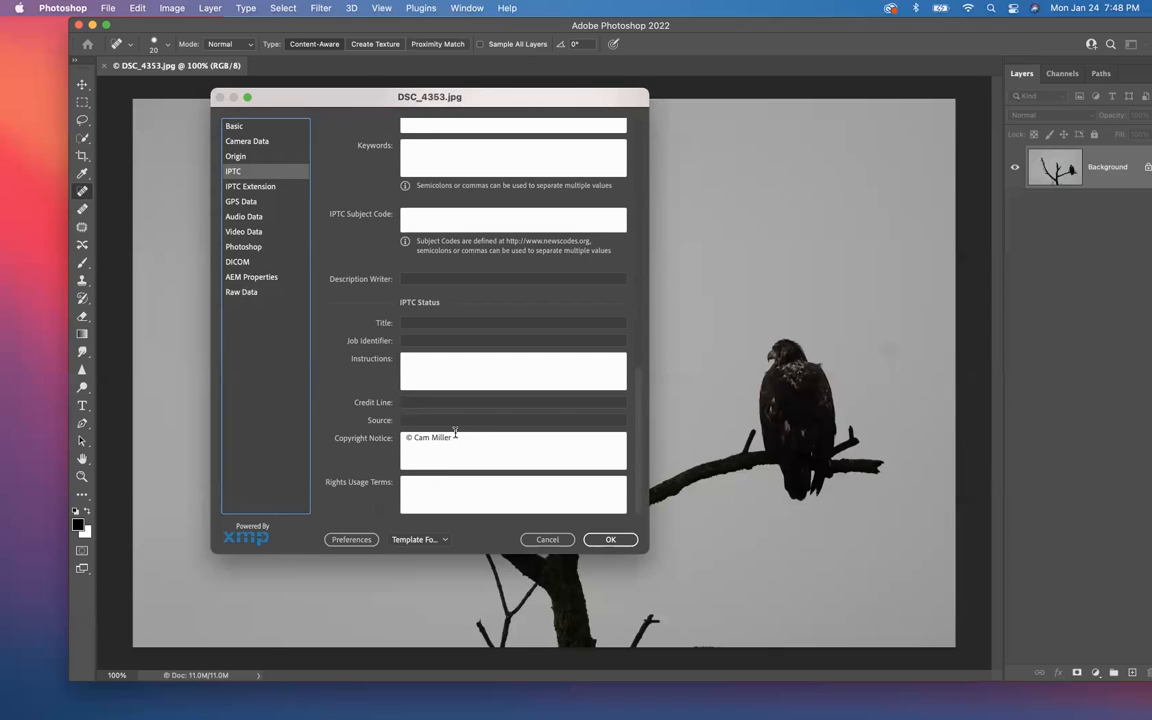
scroll(450, 437, "up", 2)
scroll(450, 437, "up", 5)
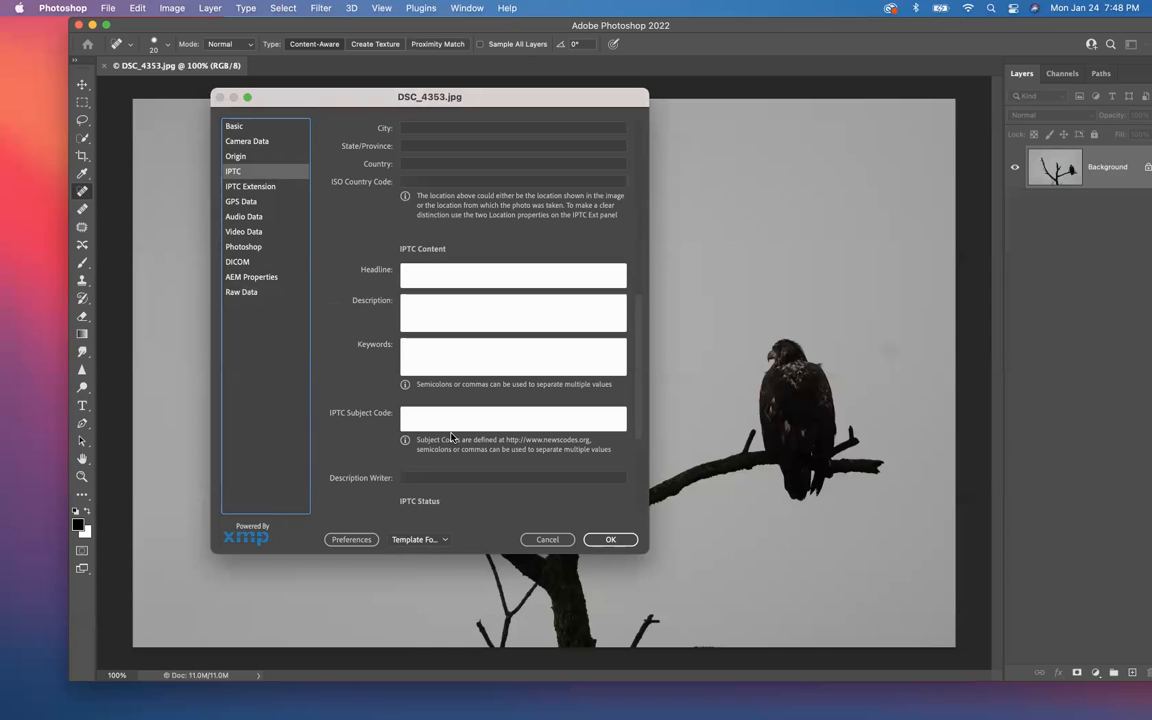
scroll(450, 437, "up", 7)
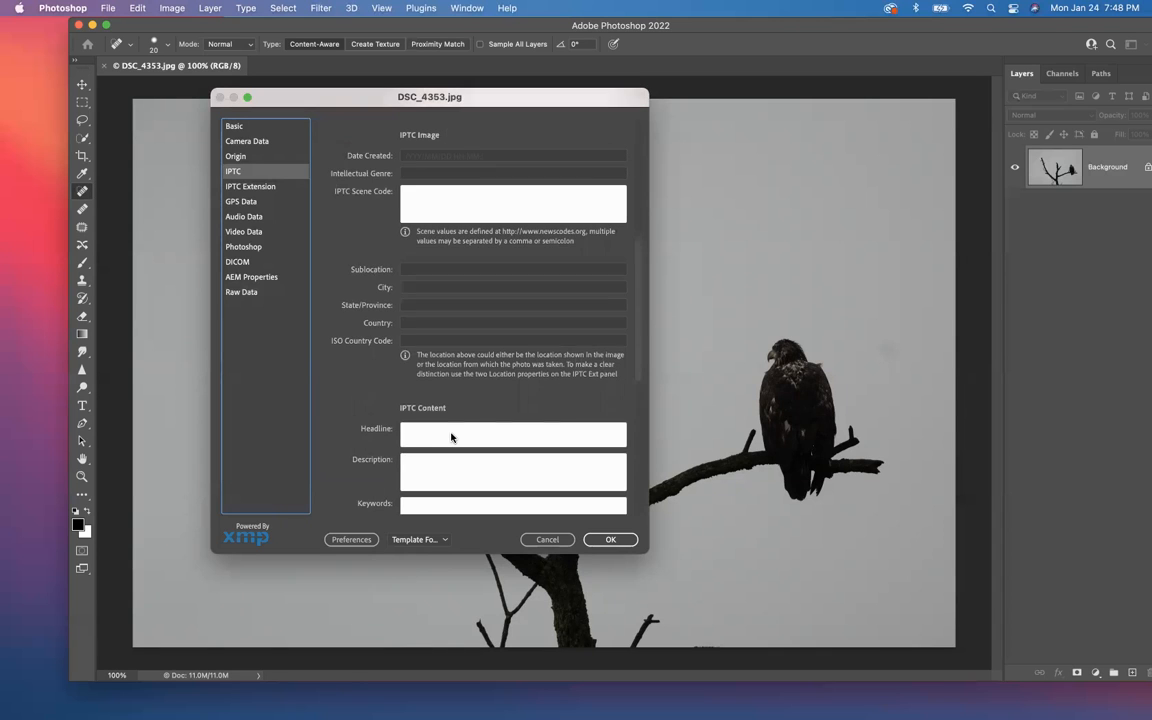
scroll(450, 437, "up", 7)
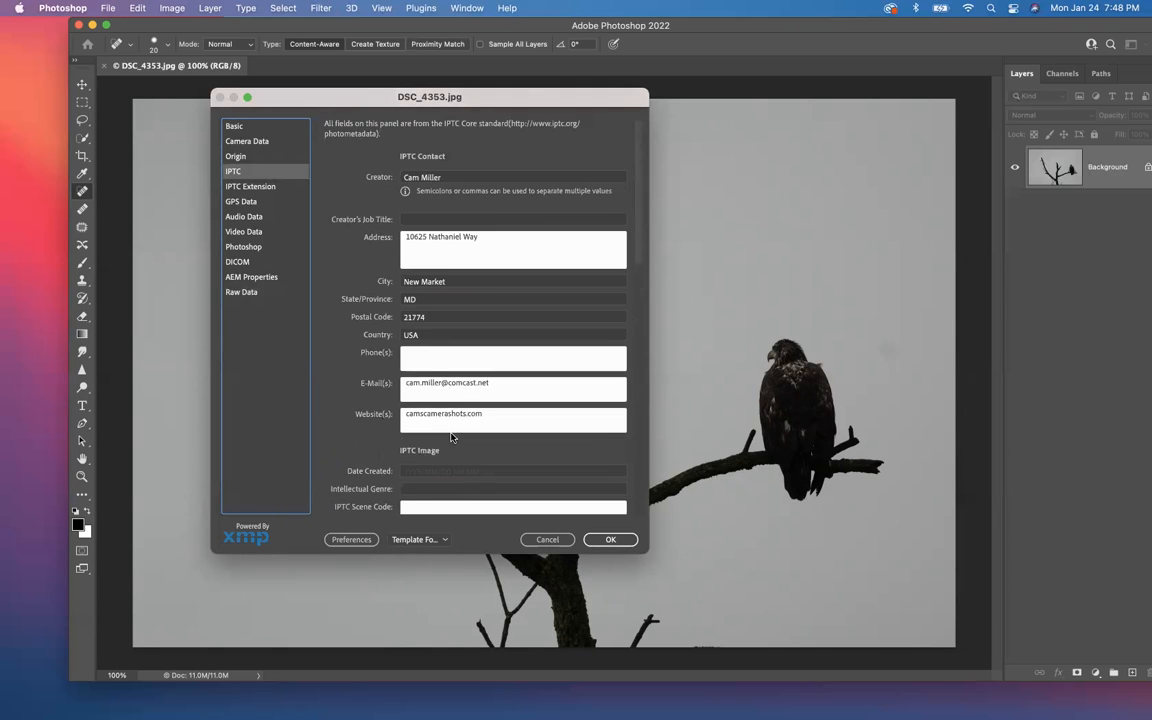
Step: Review the IPTC Extension, Camera Data and Basic metadata, including the Copyright Status options, and close the file info without changes
left_click(255, 187)
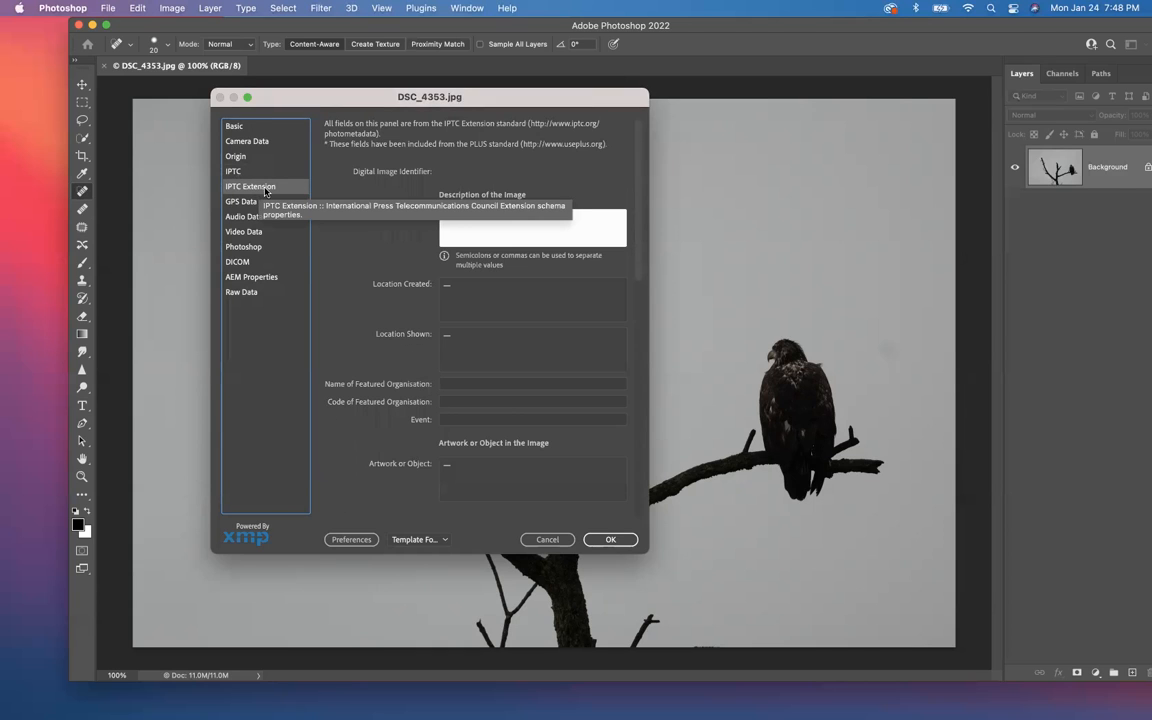
left_click(236, 143)
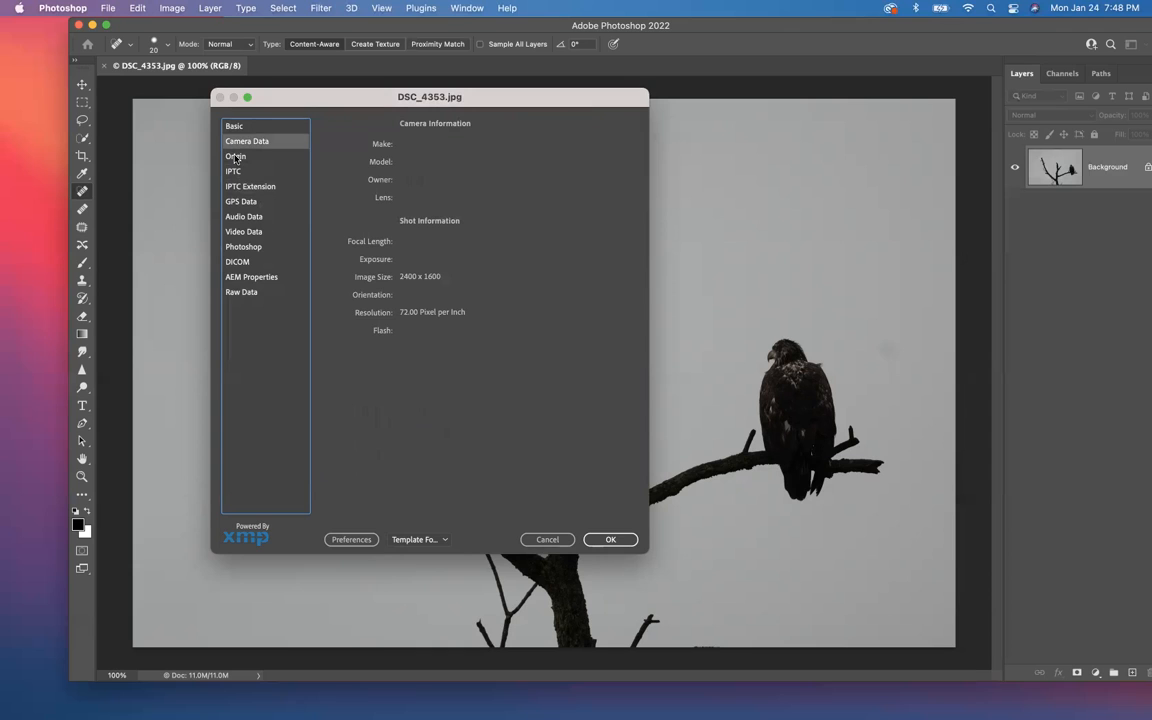
left_click(233, 126)
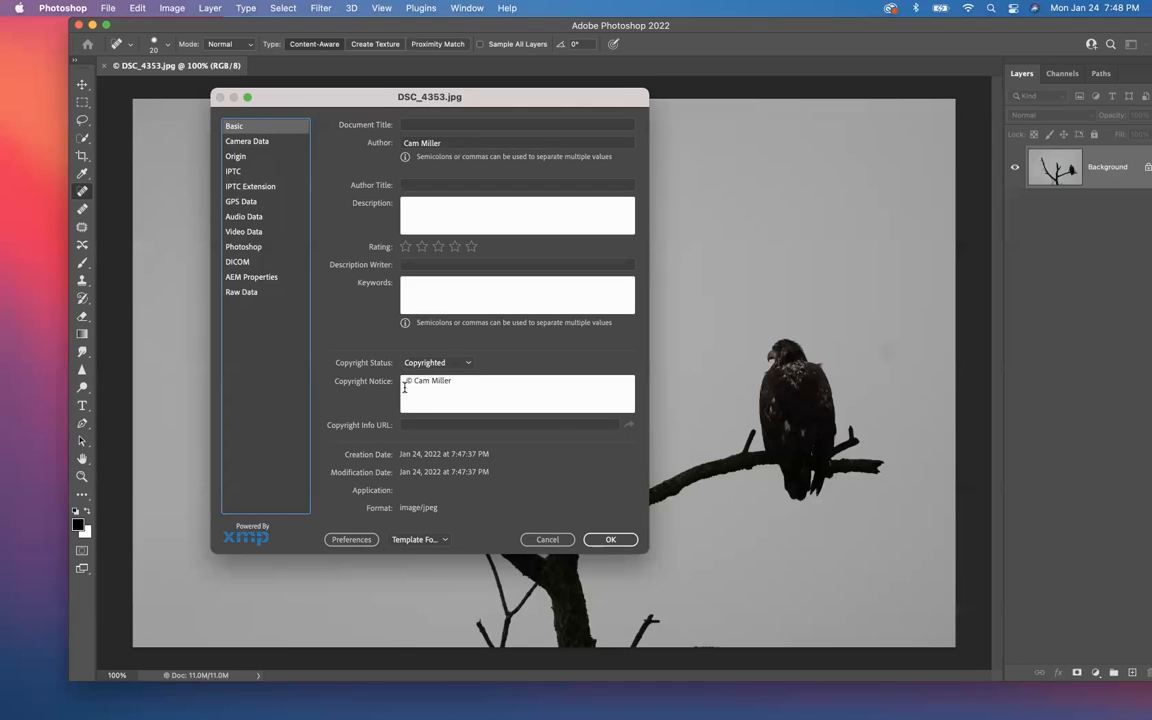
left_click(469, 364)
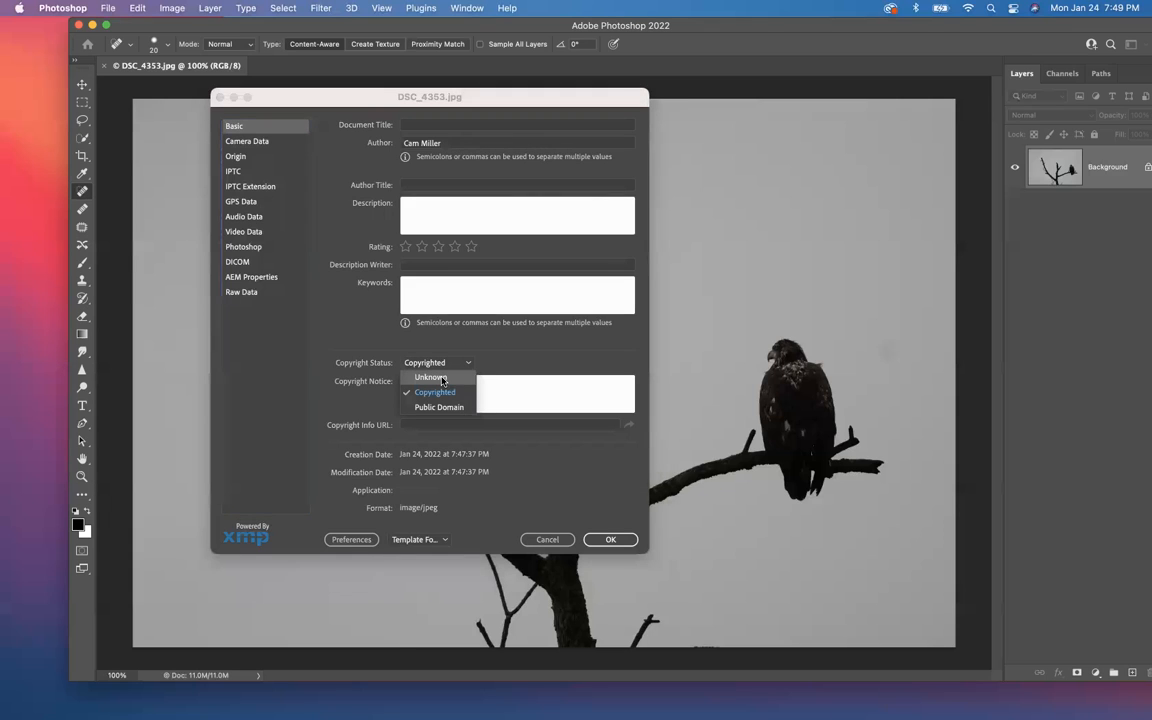
left_click(501, 356)
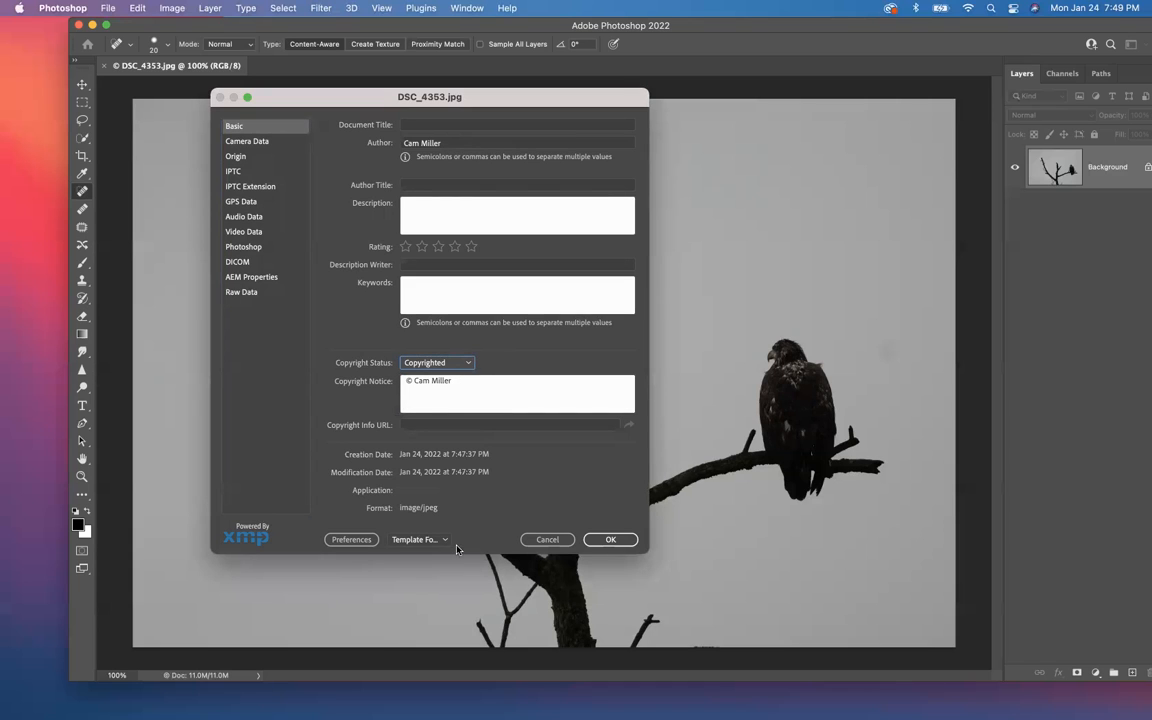
left_click(607, 539)
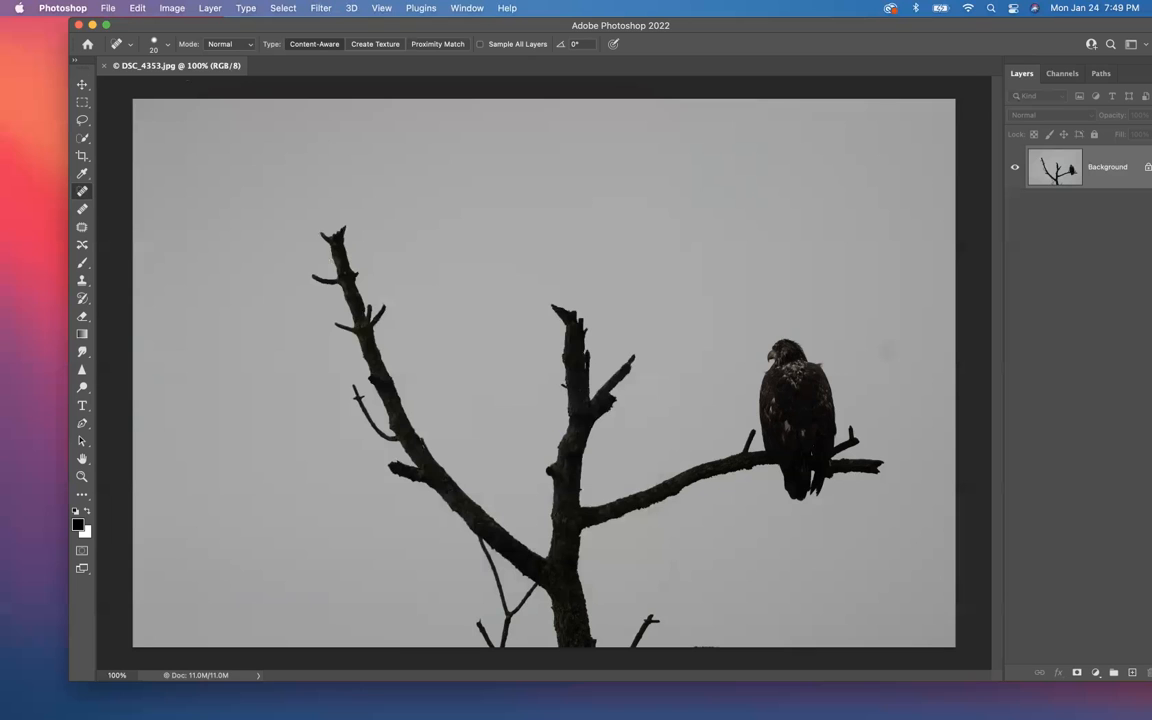
Step: Close the Photoshop window and the Resized Finder window, and switch to Zoom with Lightroom Classic minimized
left_click(78, 27)
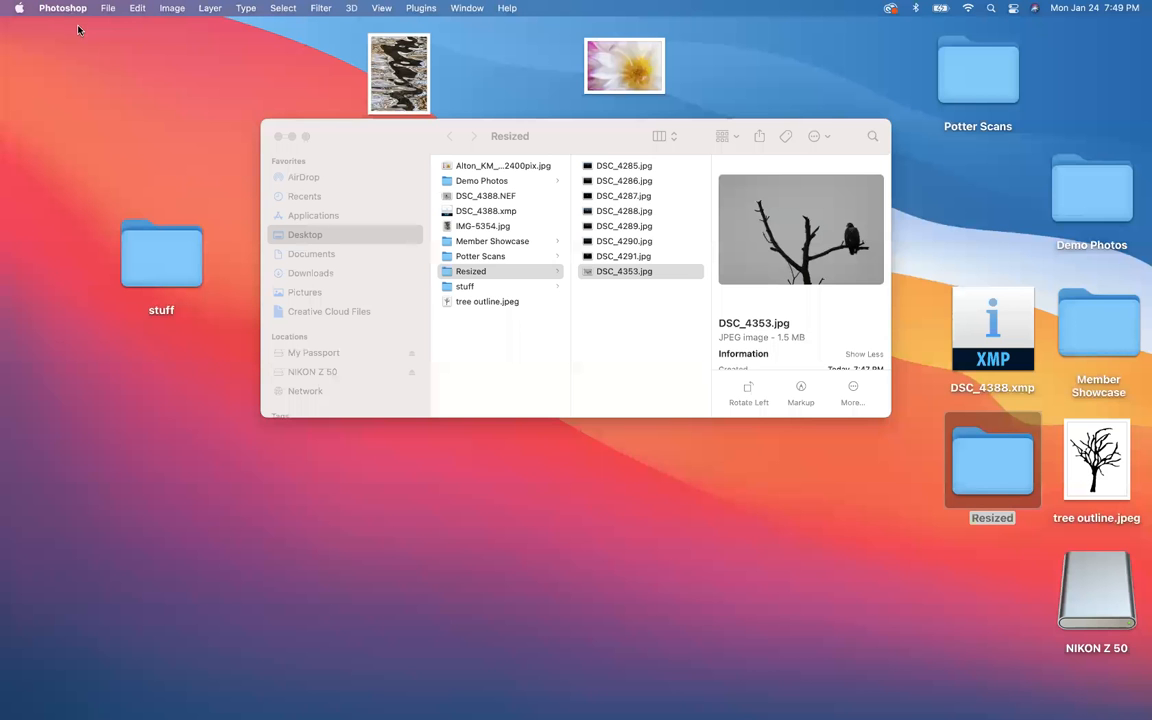
left_click(279, 140)
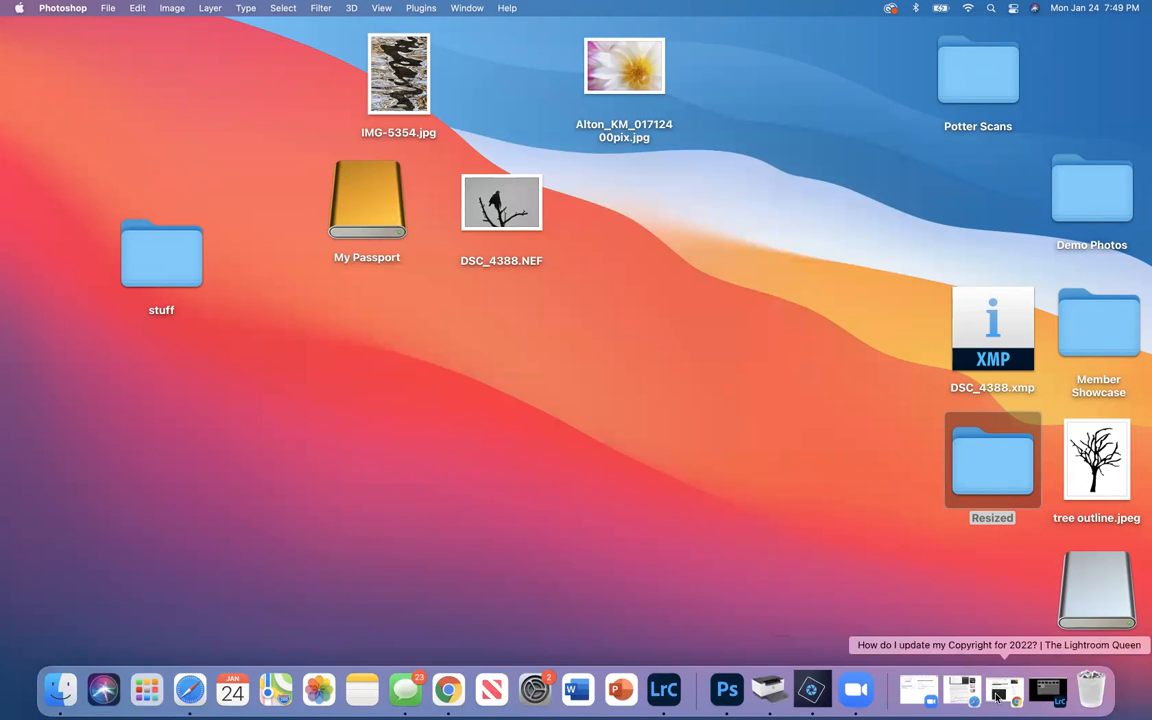
left_click(1047, 690)
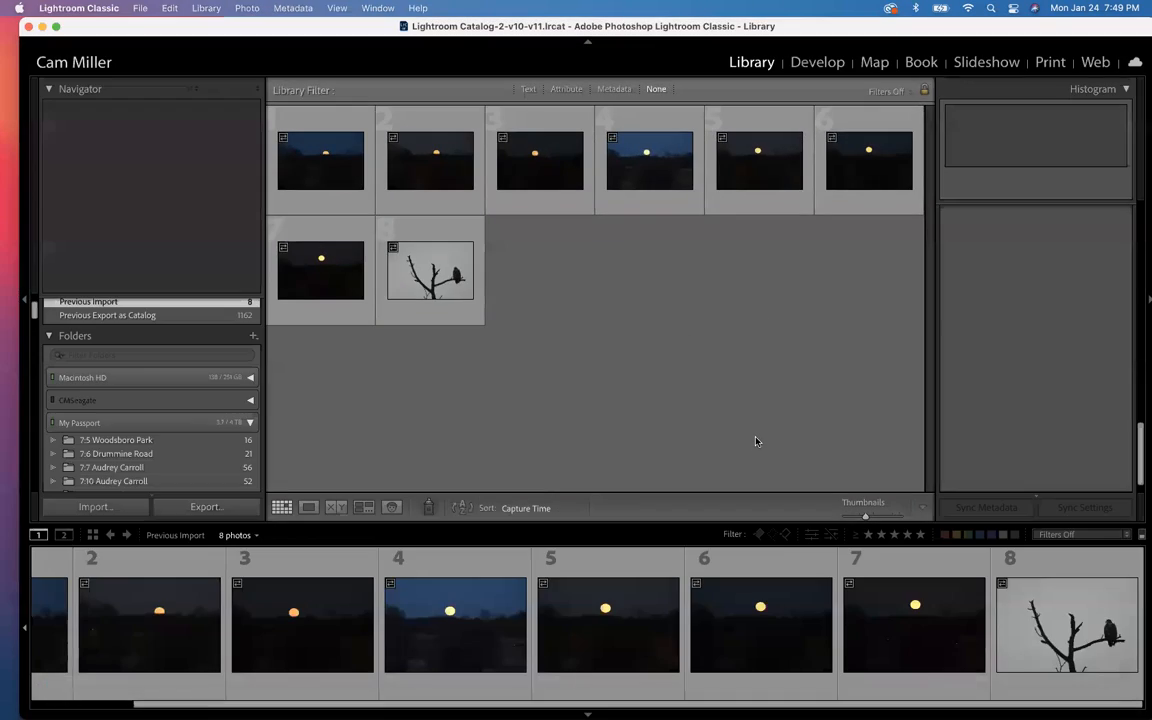
left_click(41, 27)
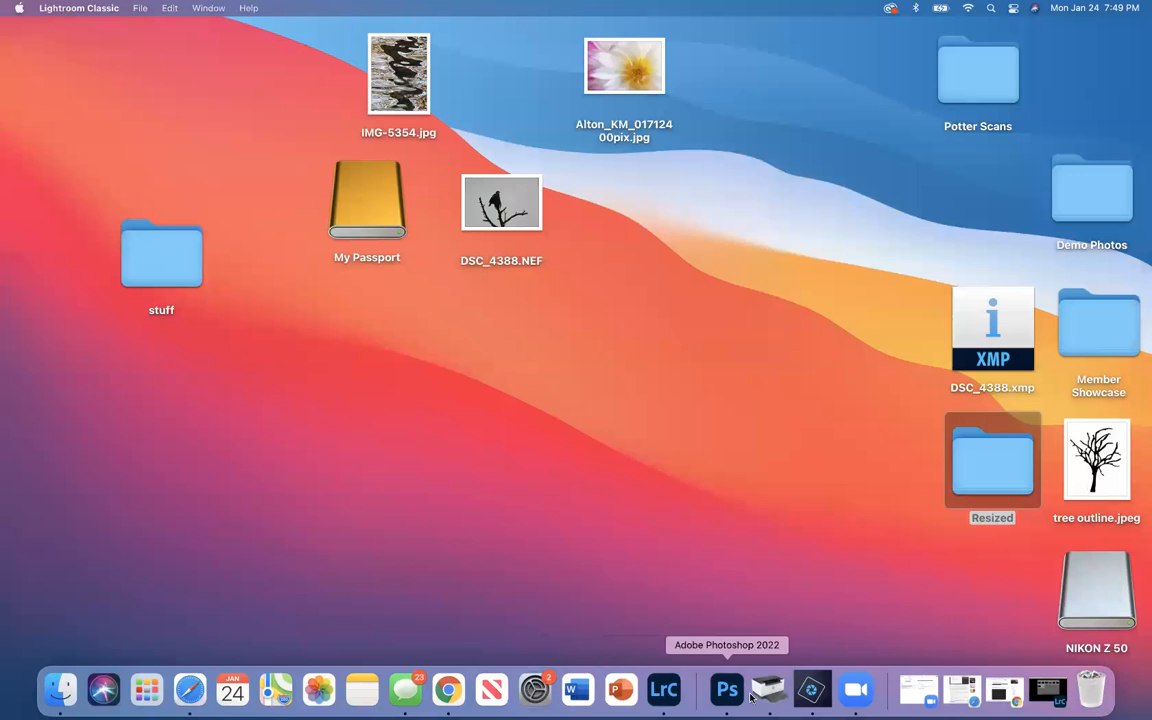
left_click(857, 703)
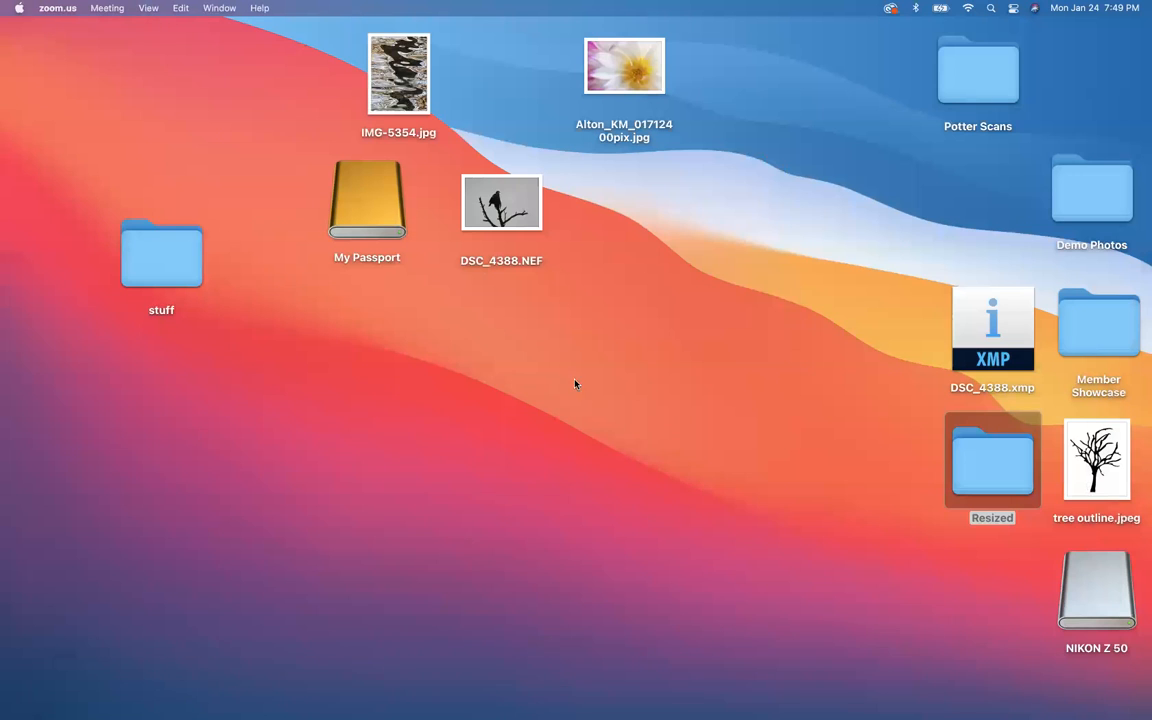